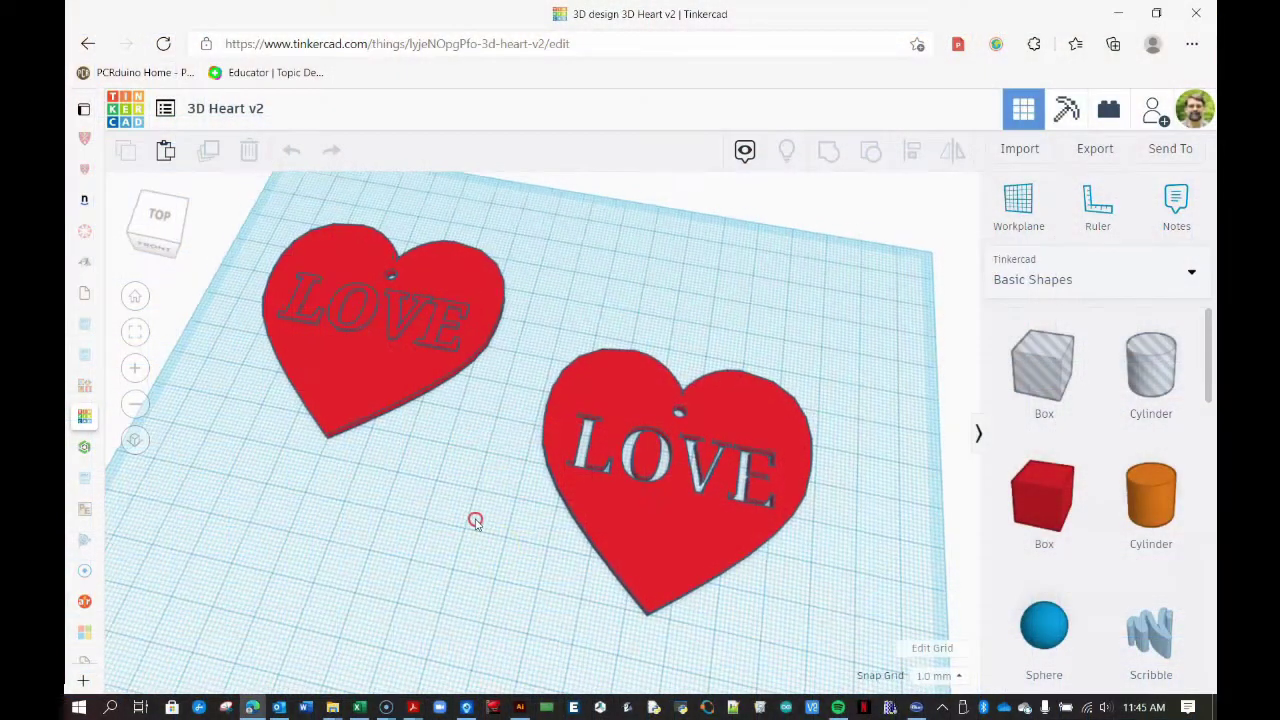
Step: Bring the TapDrillClearanceHoles chart forward in Adobe Acrobat
right_drag(473, 519, 506, 538)
scroll(335, 330, up, 5)
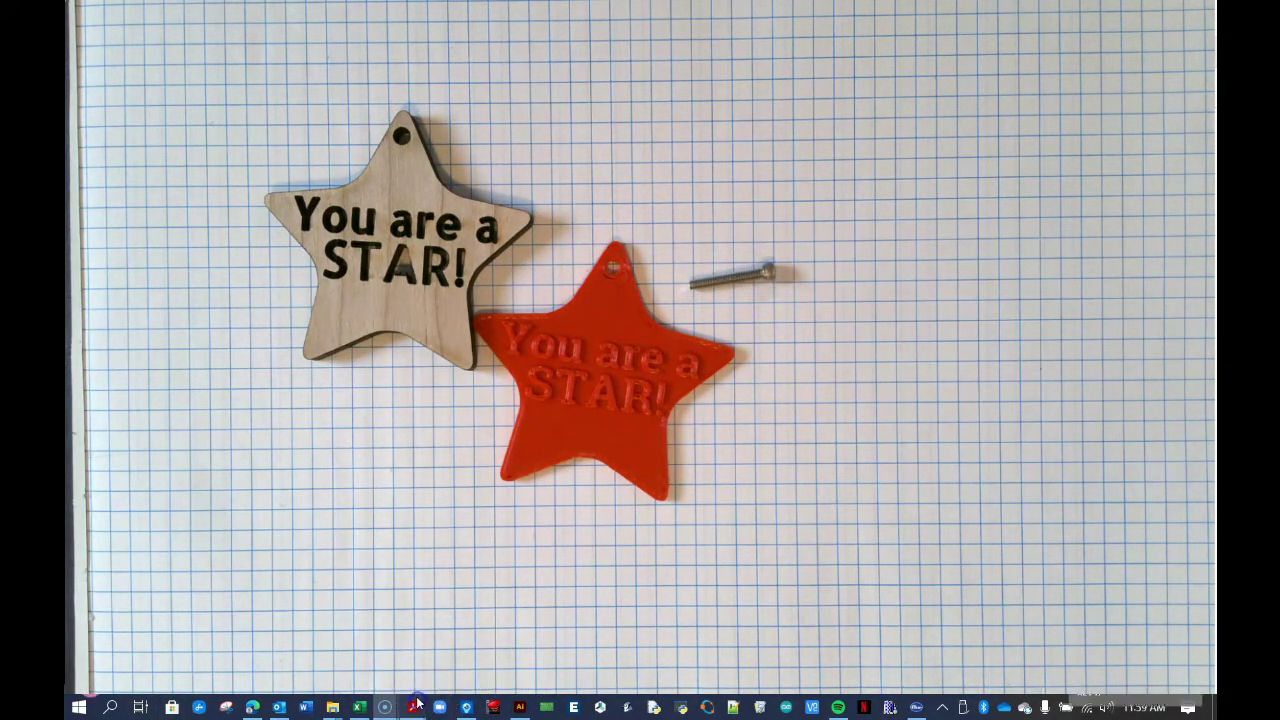
mouse_move(417, 704)
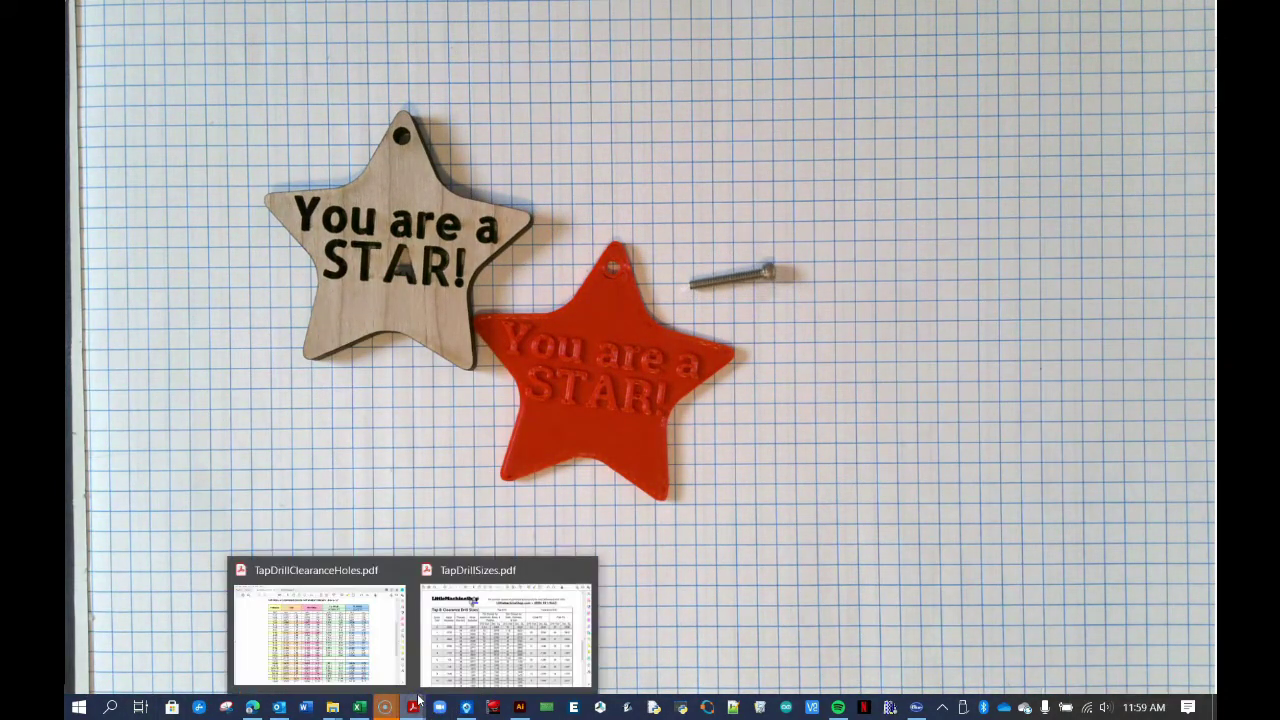
click(368, 634)
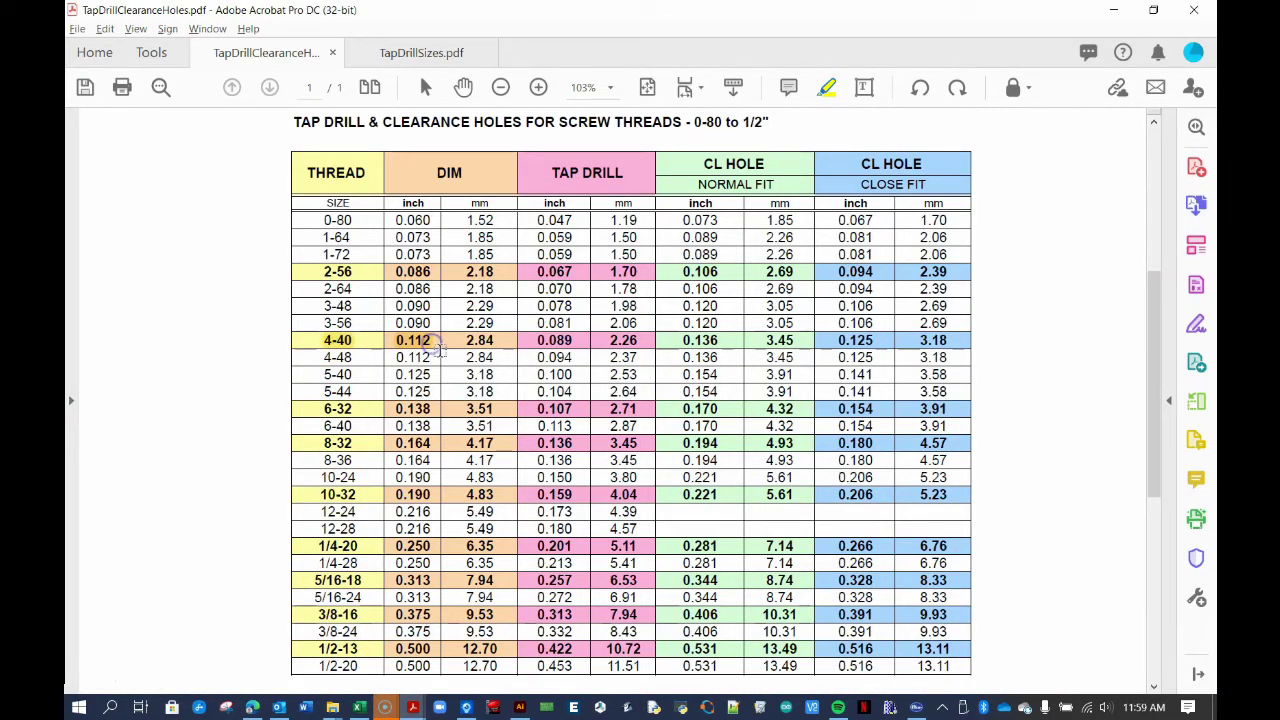
Step: In the TapDrillSizes chart, highlight the Threads Per Inch header, the 40 value and Tap Drill heading
click(422, 53)
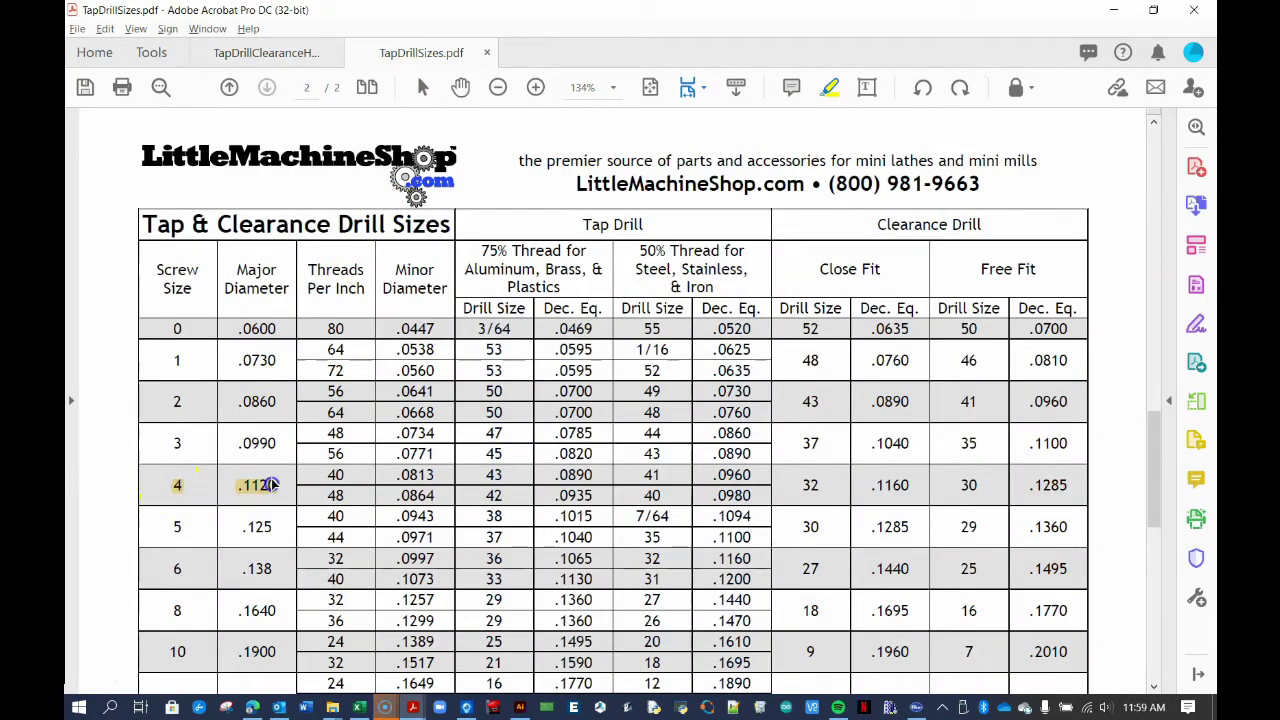
drag(306, 264, 368, 288)
drag(348, 476, 349, 476)
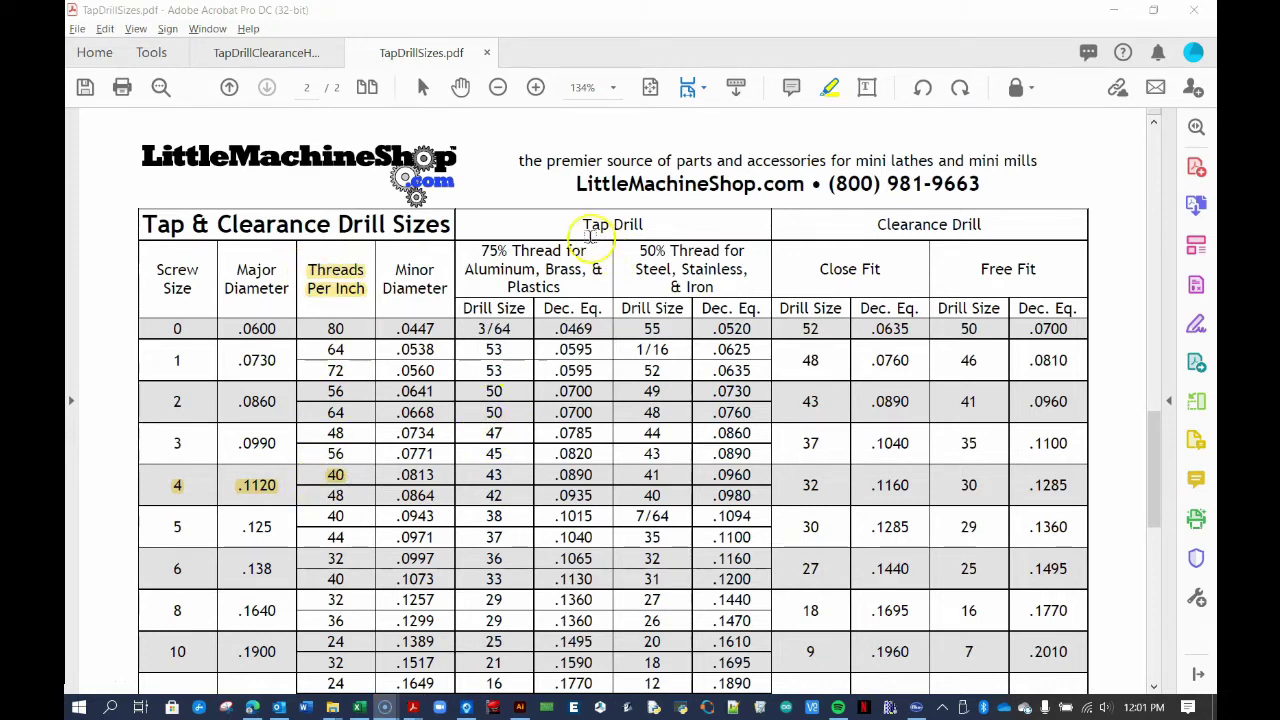
drag(583, 224, 655, 225)
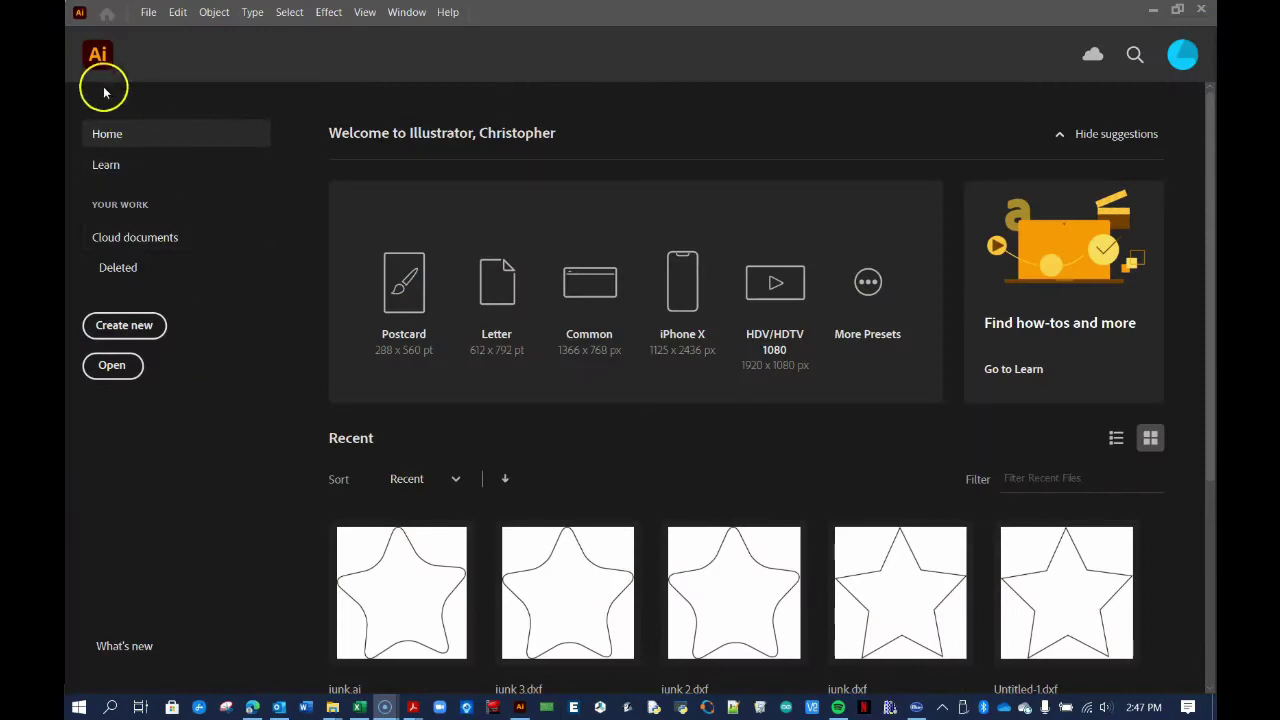
Step: Create a new 24 x 12 in document, keeping Inches units and RGB Color mode
click(112, 328)
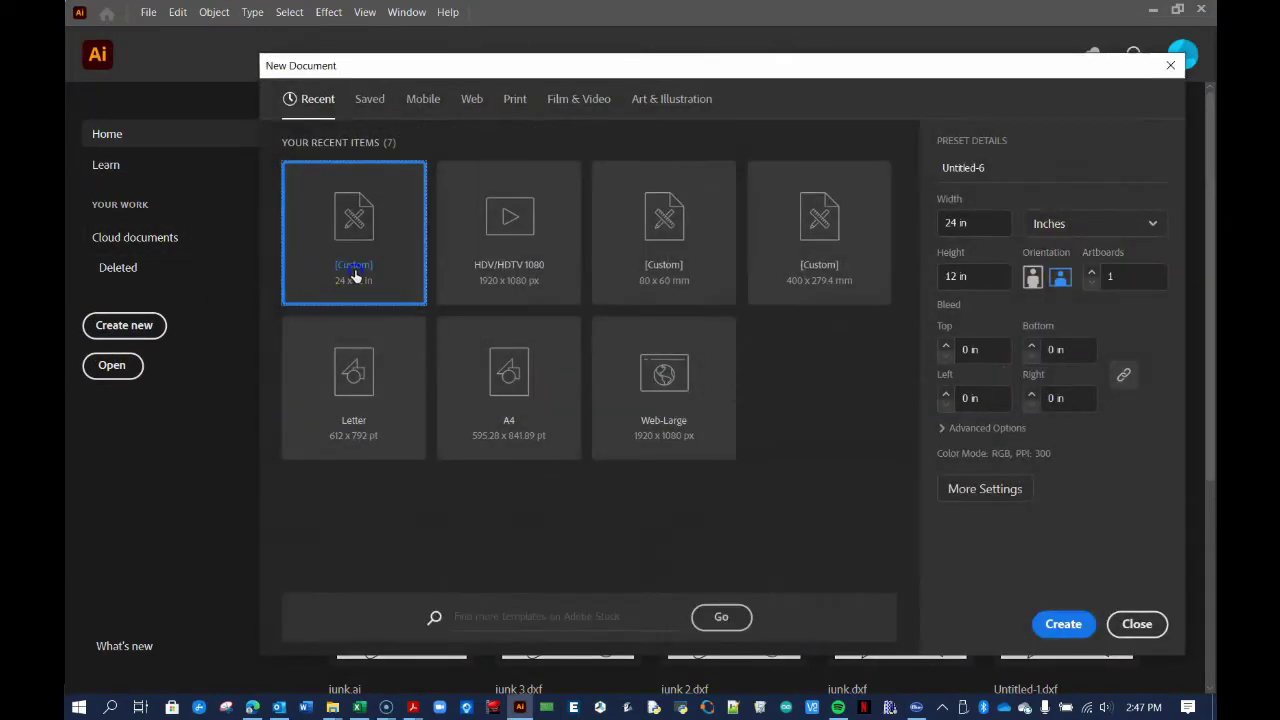
click(1116, 223)
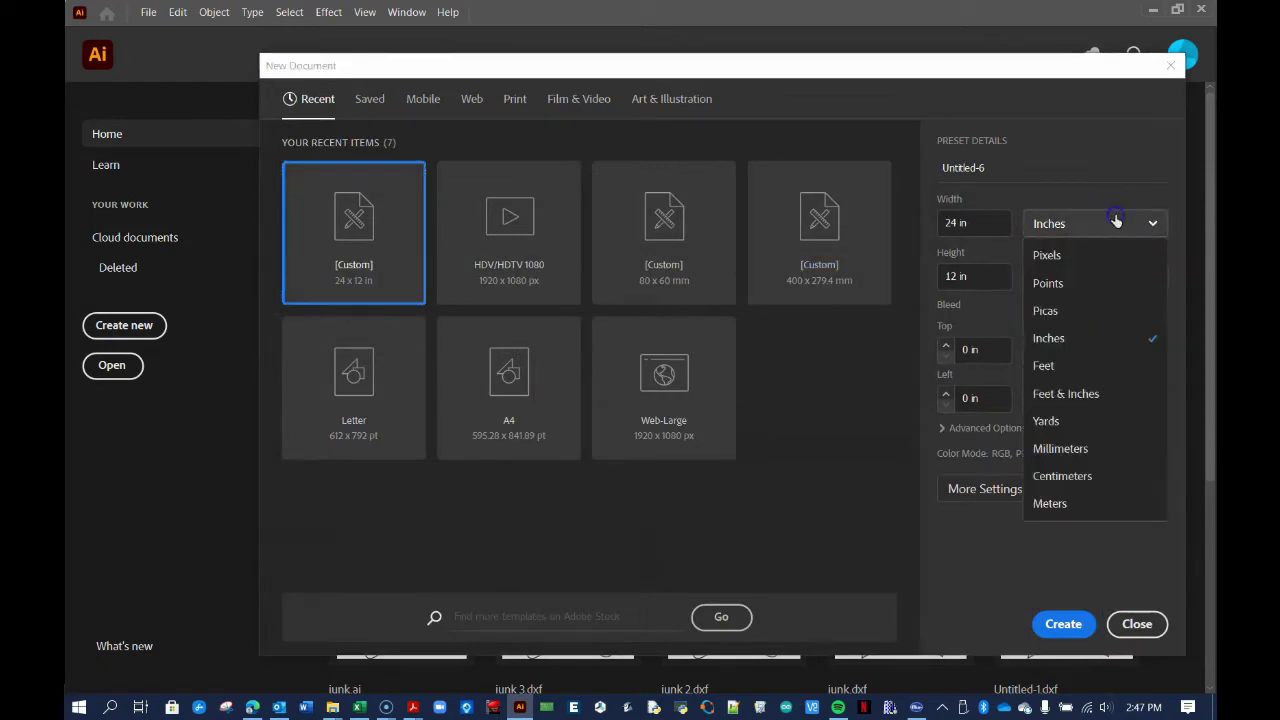
click(1070, 345)
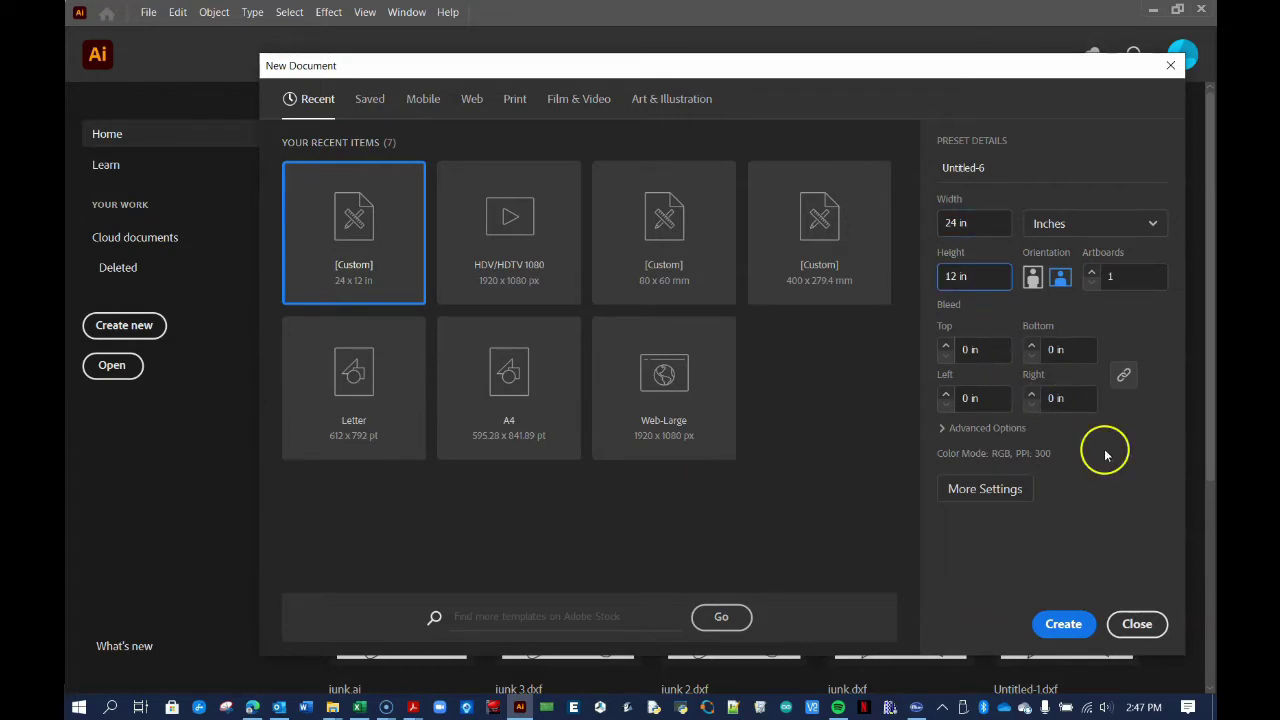
click(988, 430)
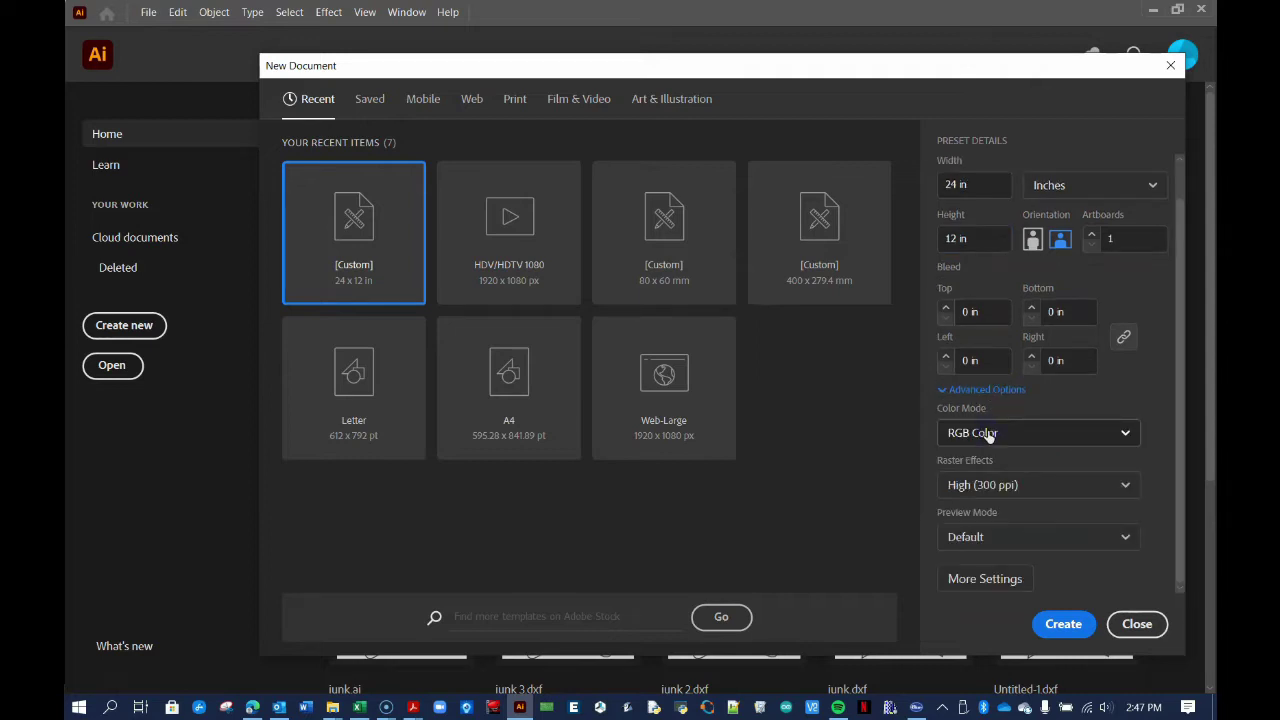
click(972, 432)
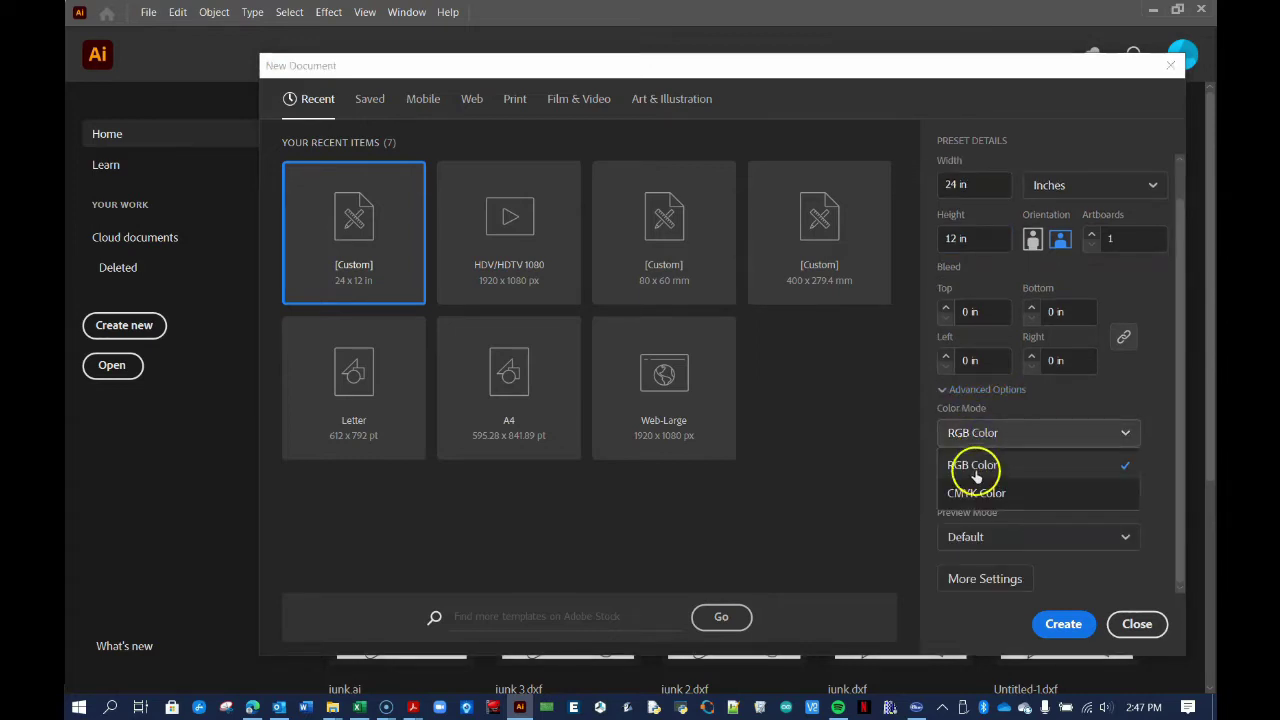
click(975, 470)
click(1057, 623)
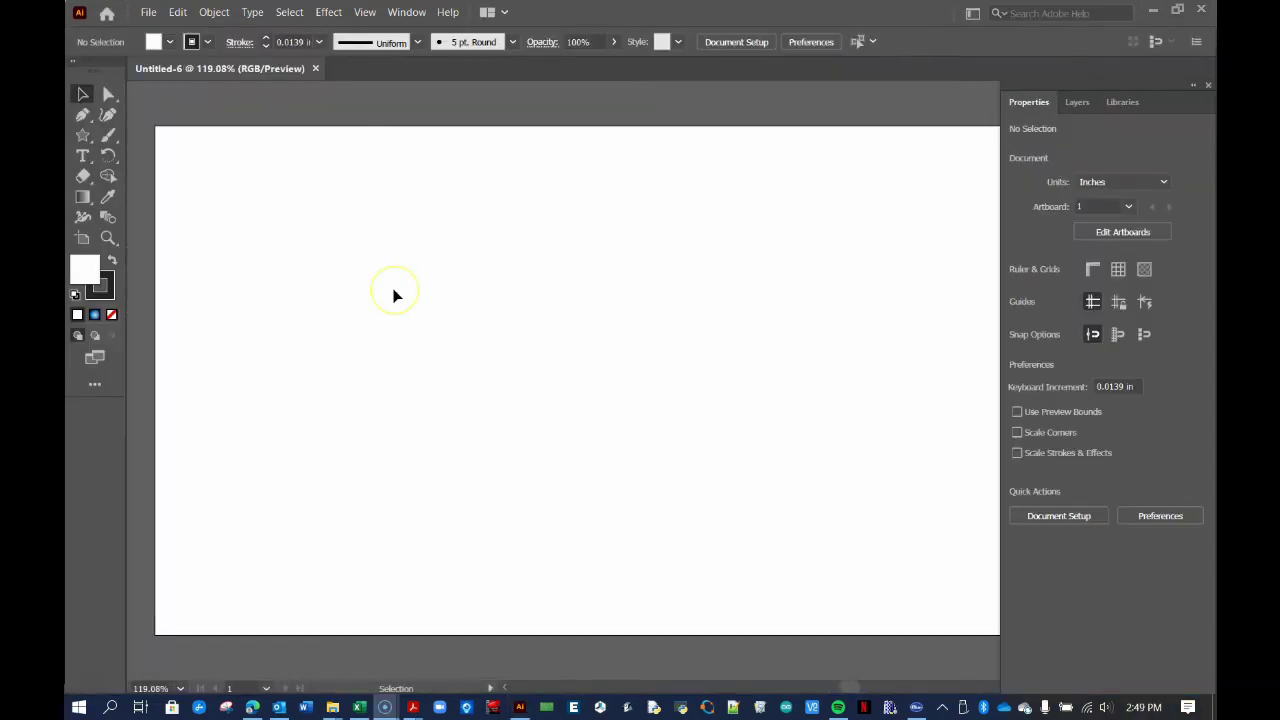
click(176, 12)
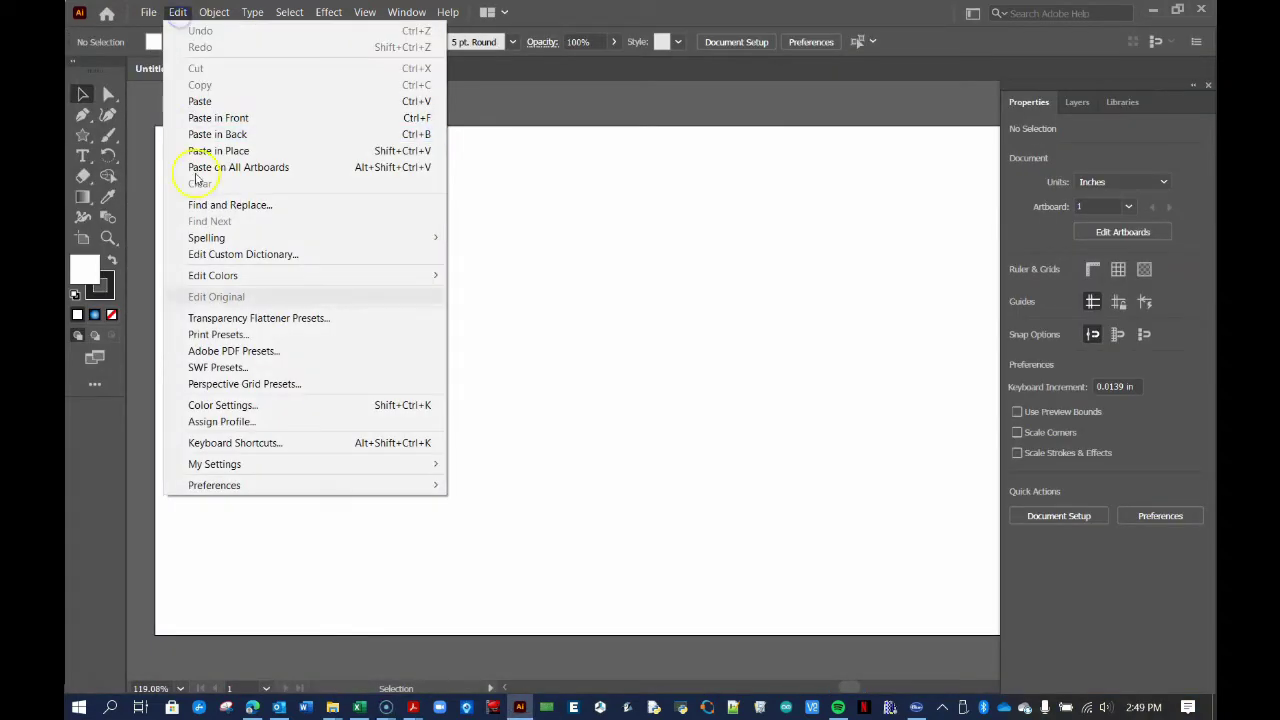
mouse_move(220, 485)
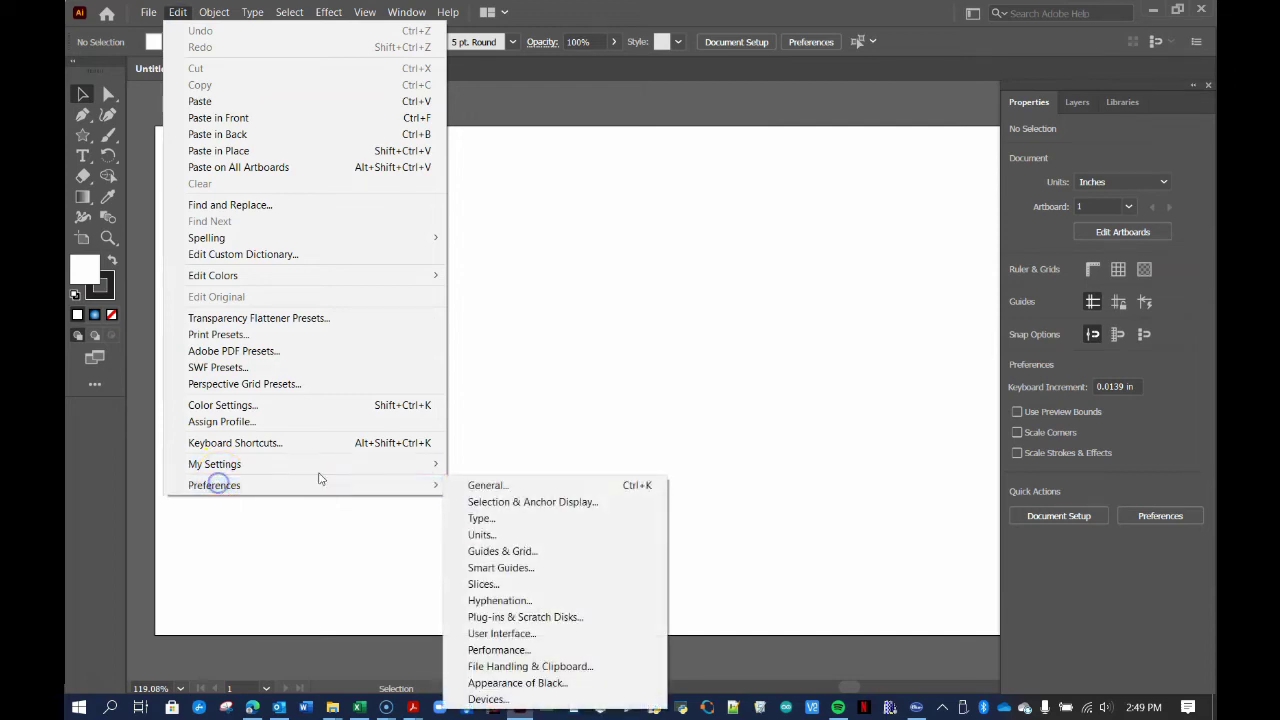
click(482, 449)
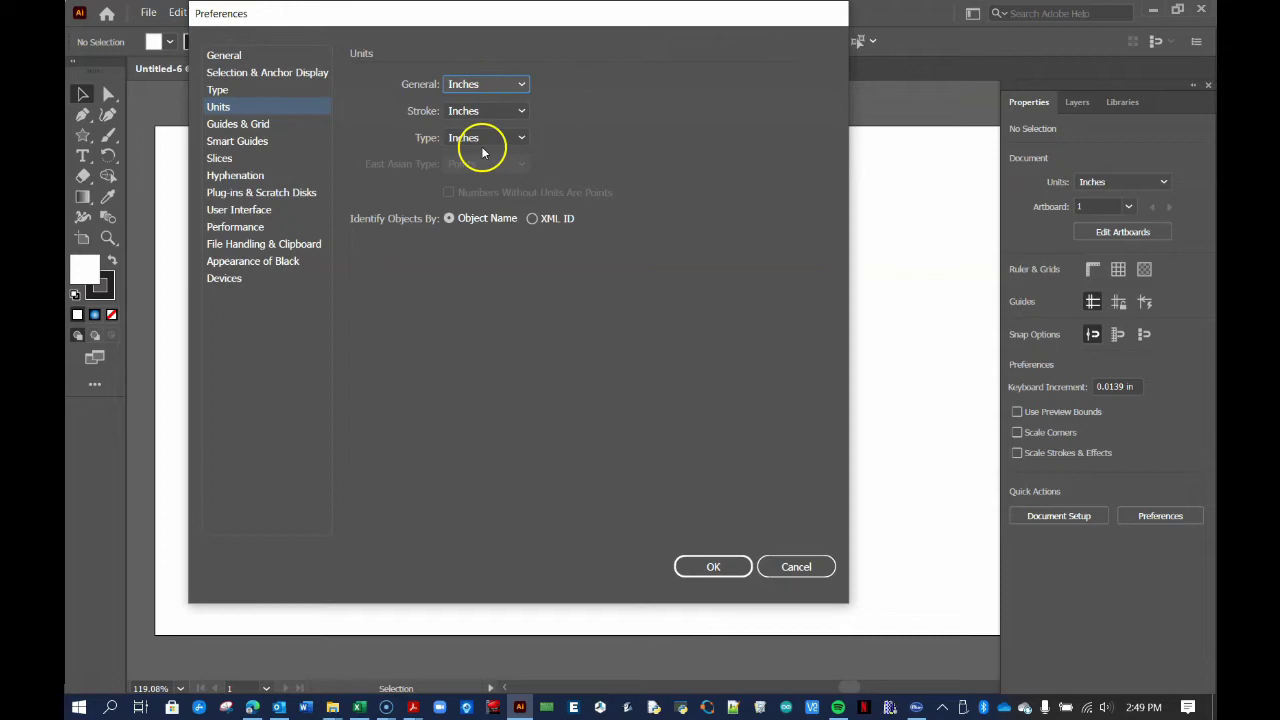
click(705, 568)
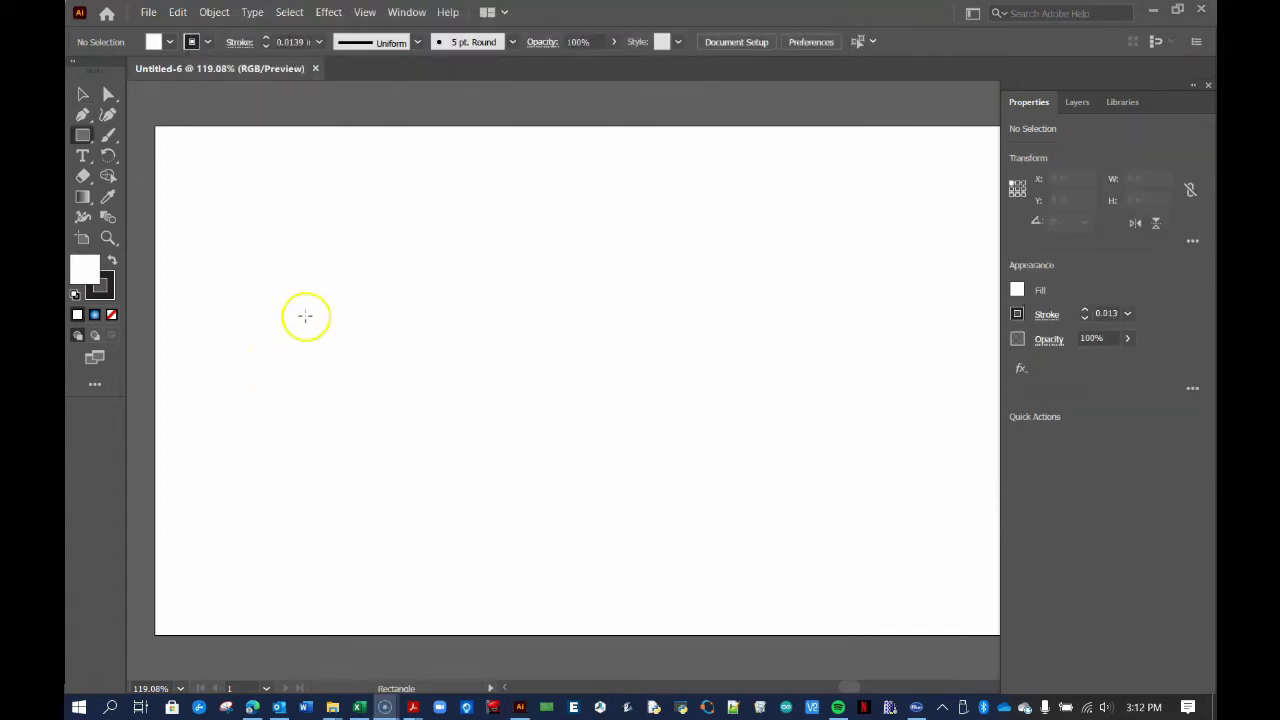
Step: Draw a five-point star outline on the artboard with the Star tool
click(84, 136)
drag(103, 143, 151, 198)
mouse_move(321, 273)
mouse_down()
mouse_move(357, 357)
mouse_move(414, 380)
mouse_move(341, 407)
mouse_move(260, 366)
mouse_move(354, 397)
mouse_move(397, 383)
mouse_up()
click(323, 438)
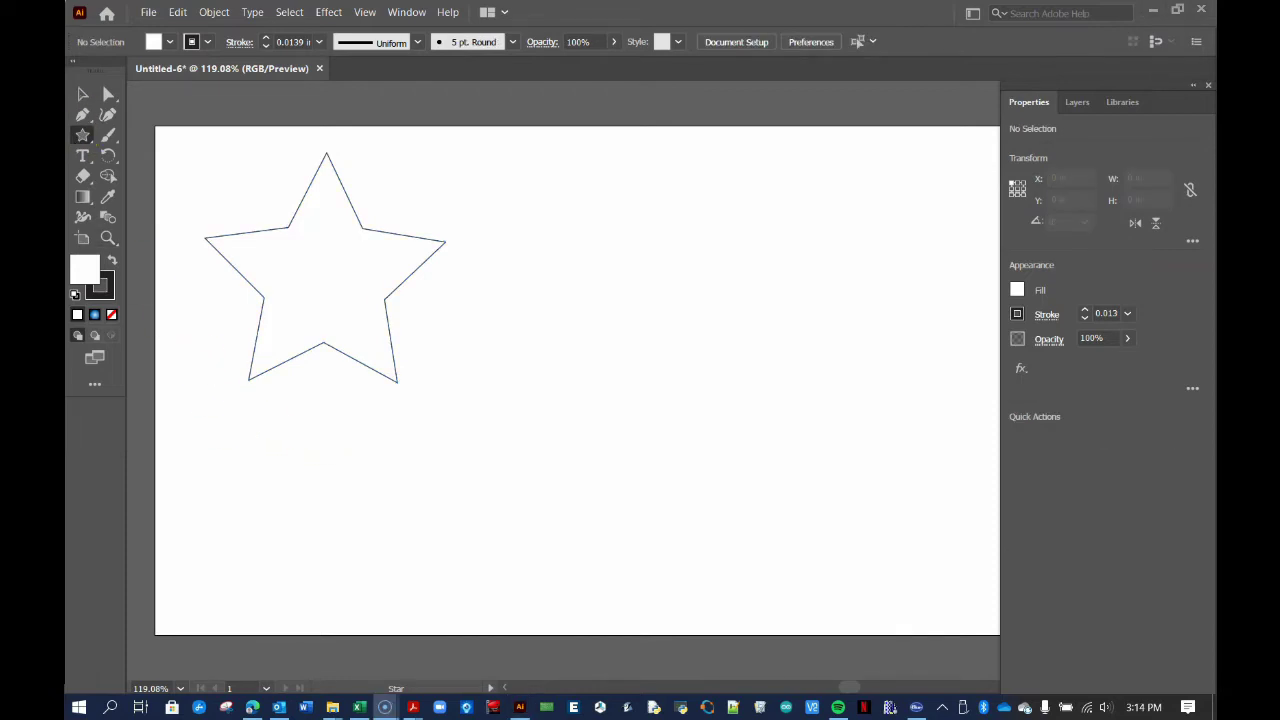
Step: Select the star and move it toward the artboard's top-left corner
click(82, 94)
click(82, 94)
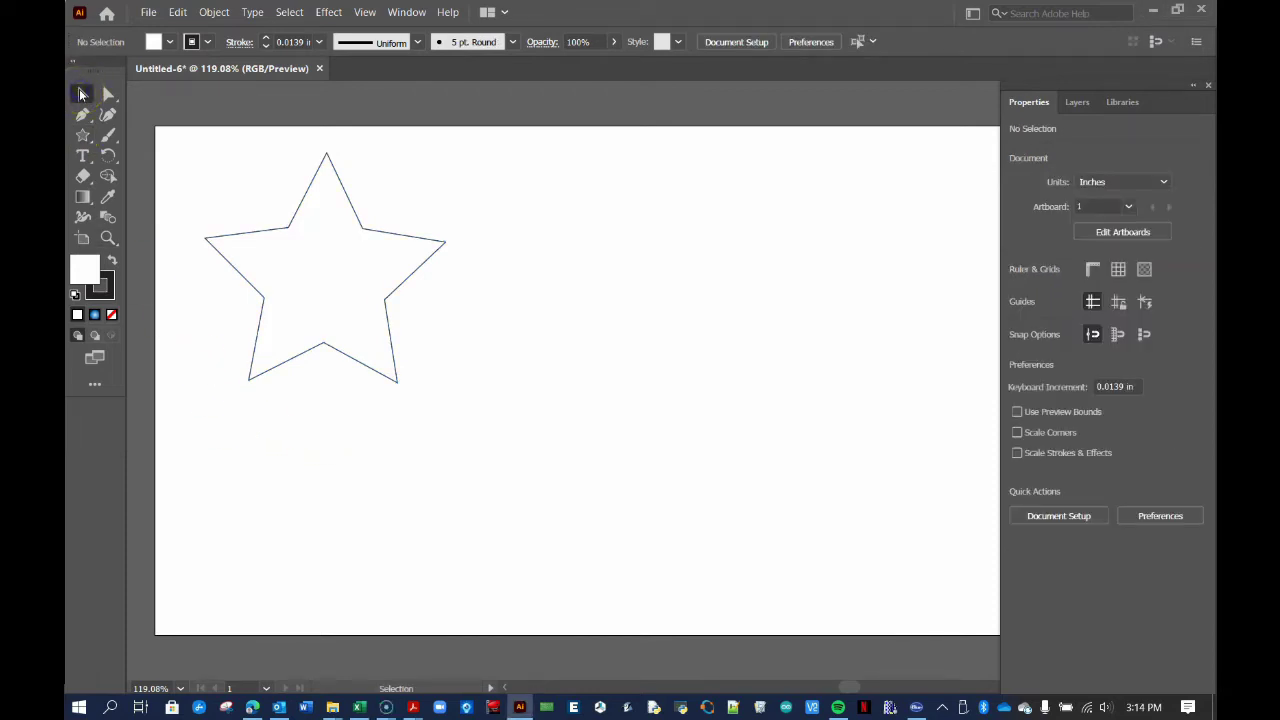
click(197, 171)
click(388, 234)
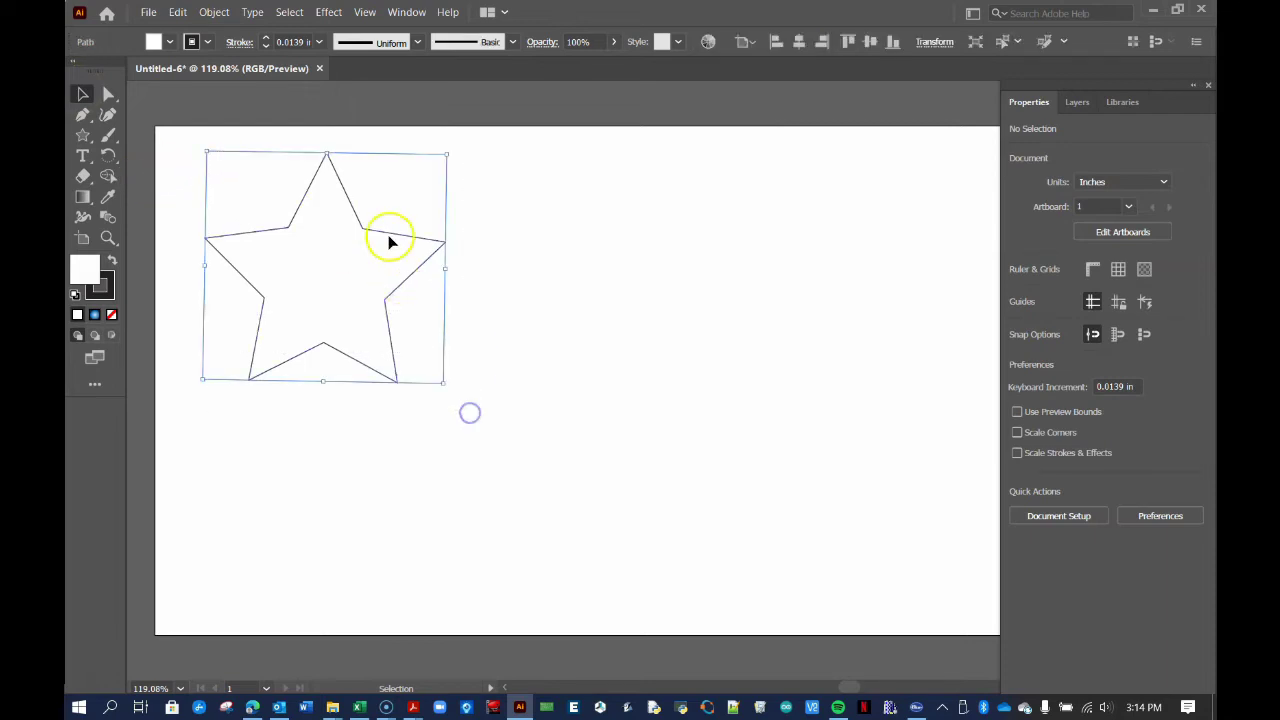
drag(388, 235, 354, 223)
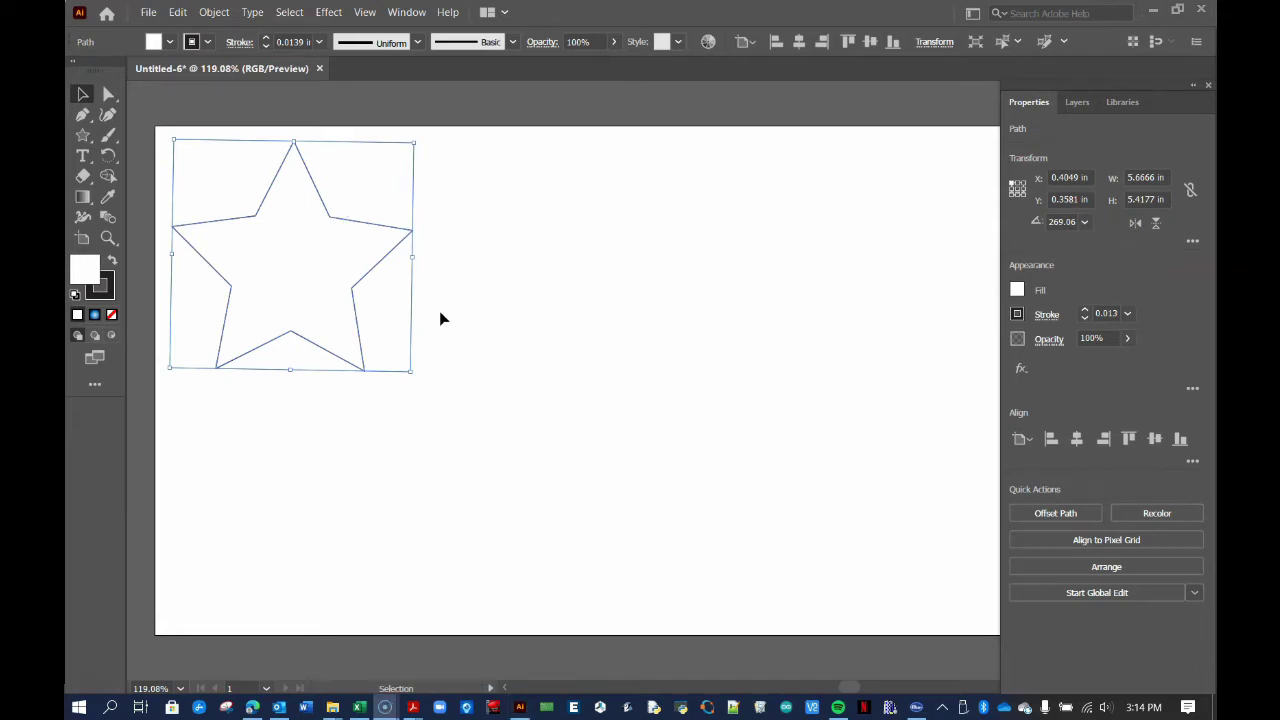
Step: Resize the star to 2.5 in wide by 2.5 in high
click(1145, 177)
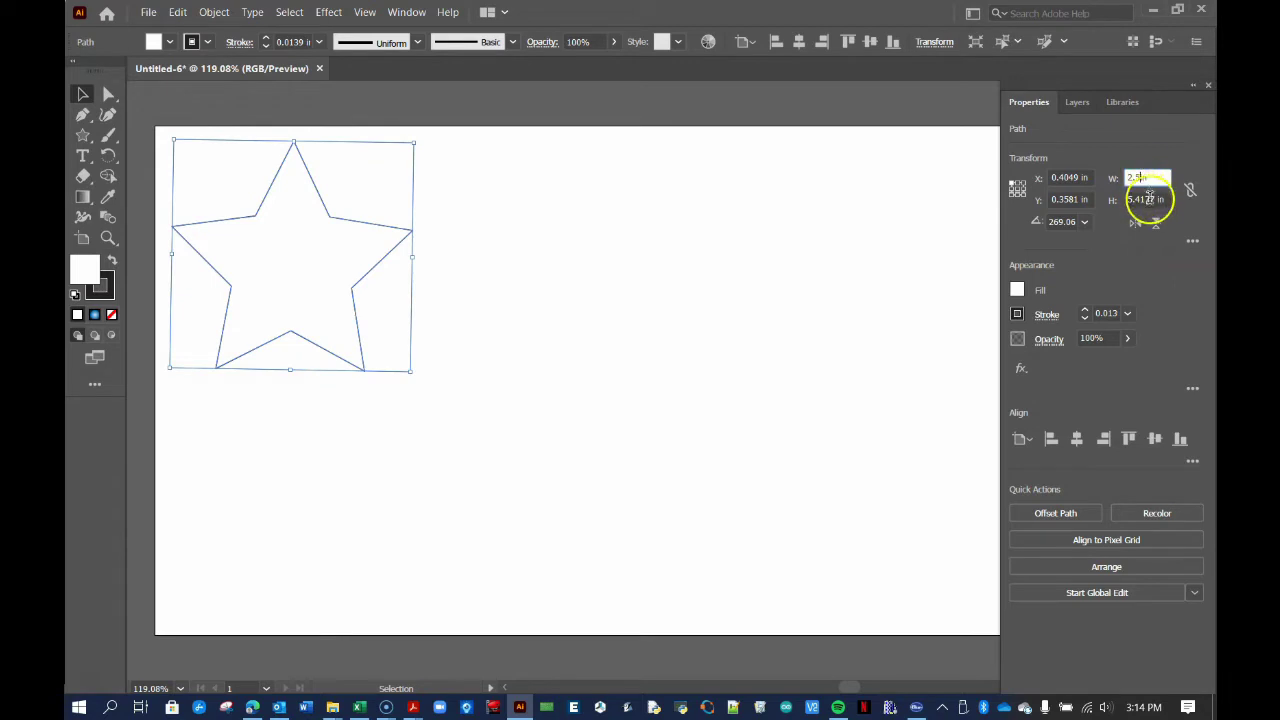
click(1148, 199)
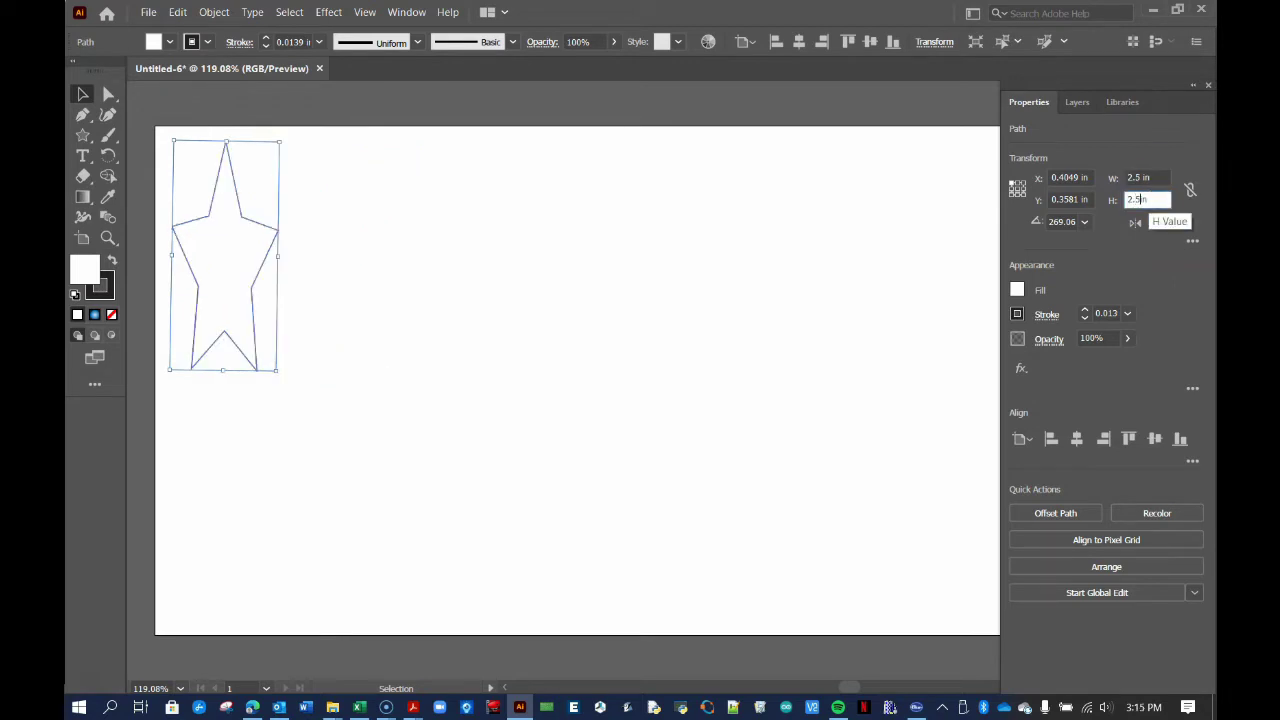
key(Return)
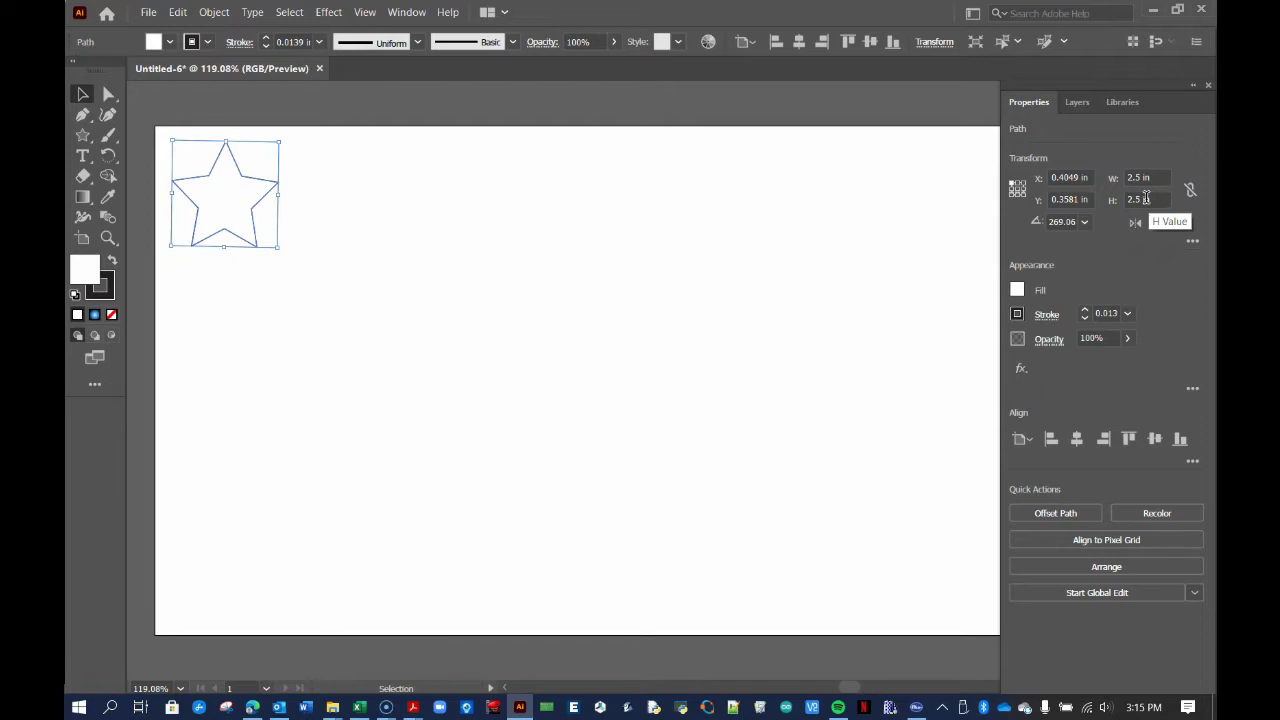
click(298, 291)
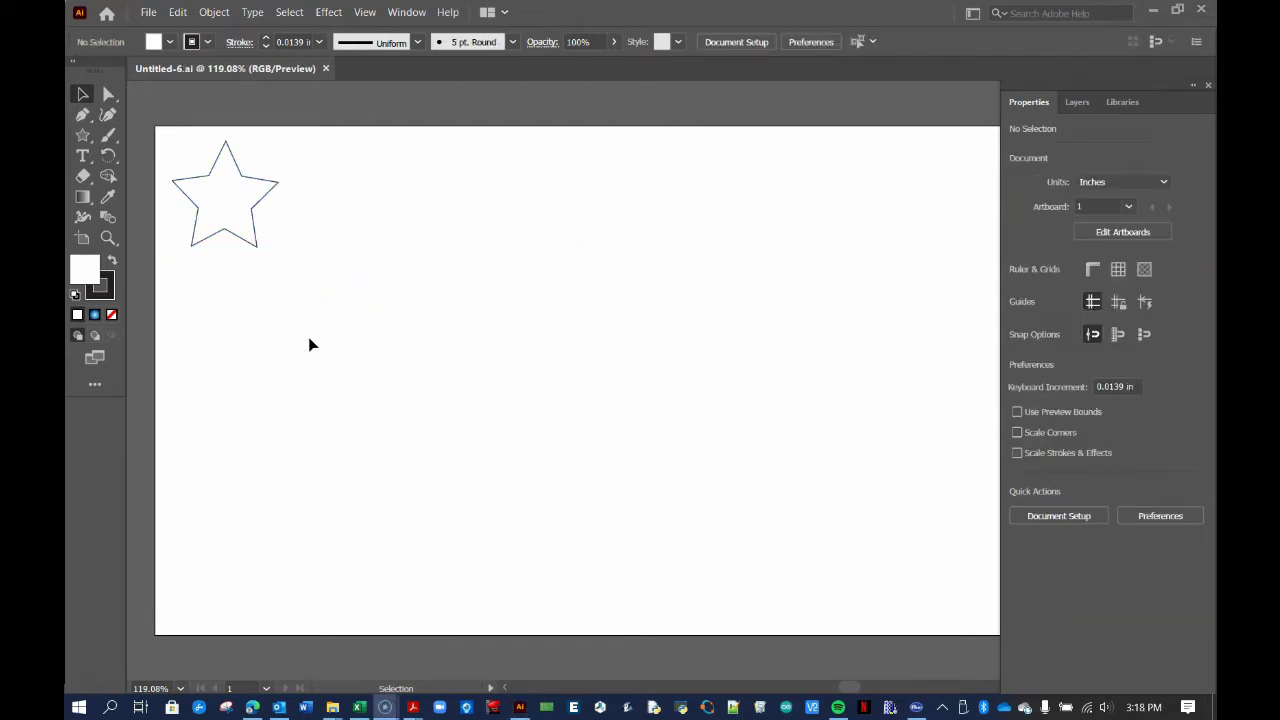
Step: Save the drawing as '3D Star Ornament', accepting the Illustrator 2020 options
click(146, 12)
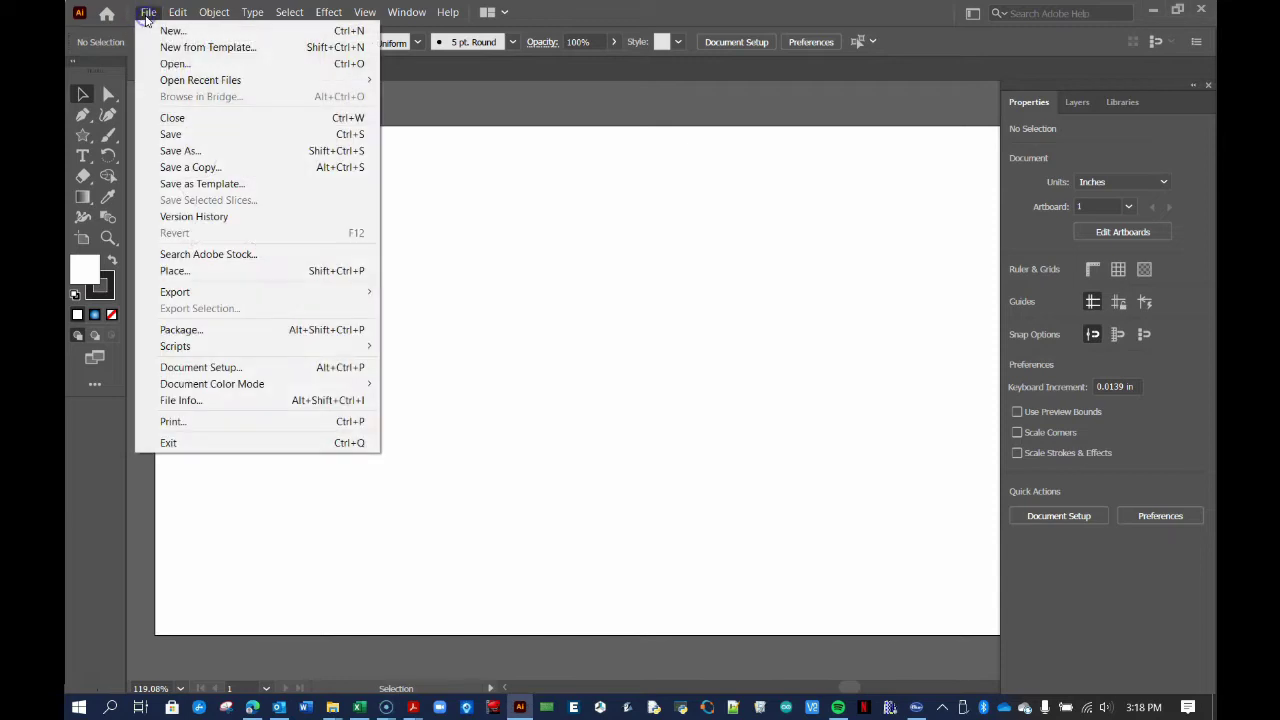
click(172, 150)
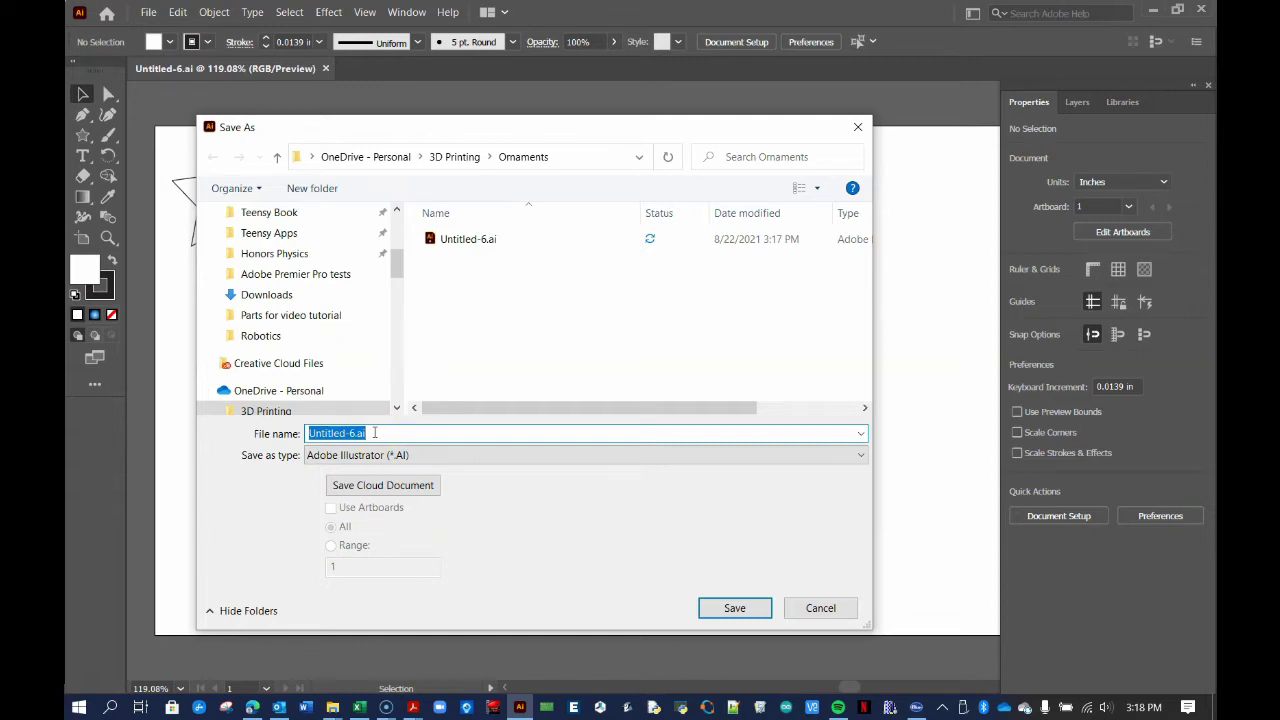
text(3D Star Ornament)
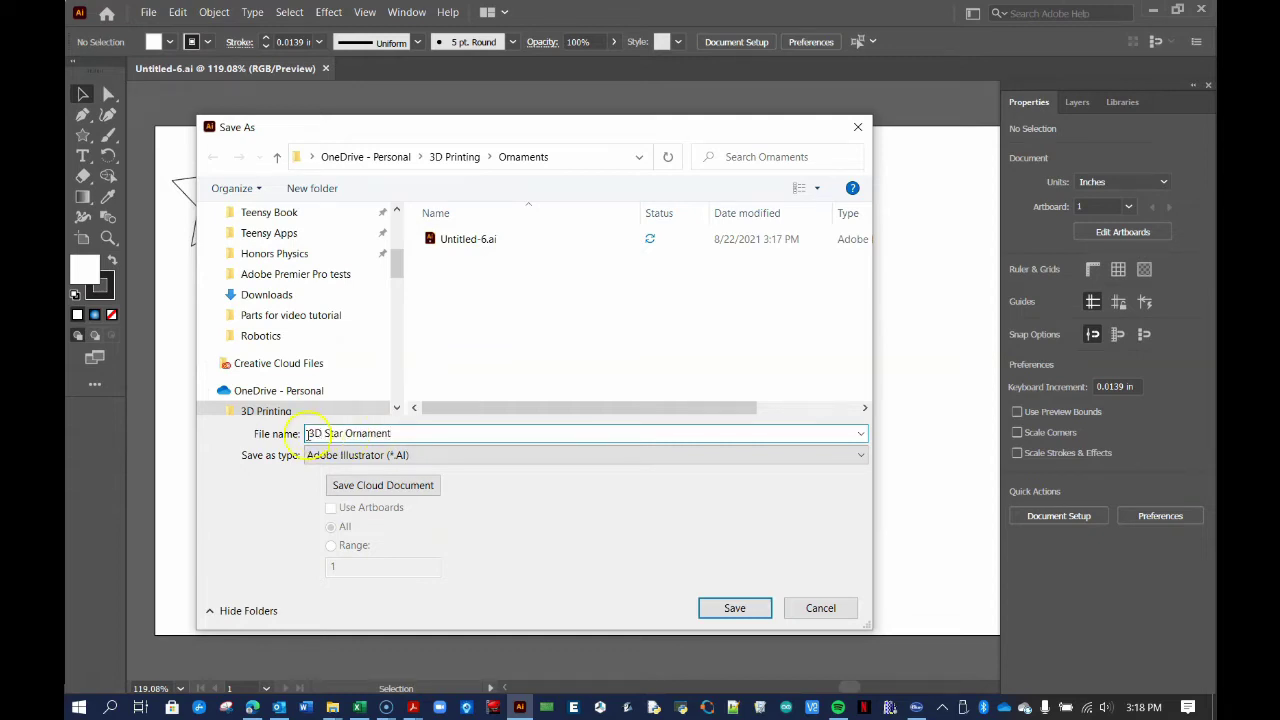
click(733, 609)
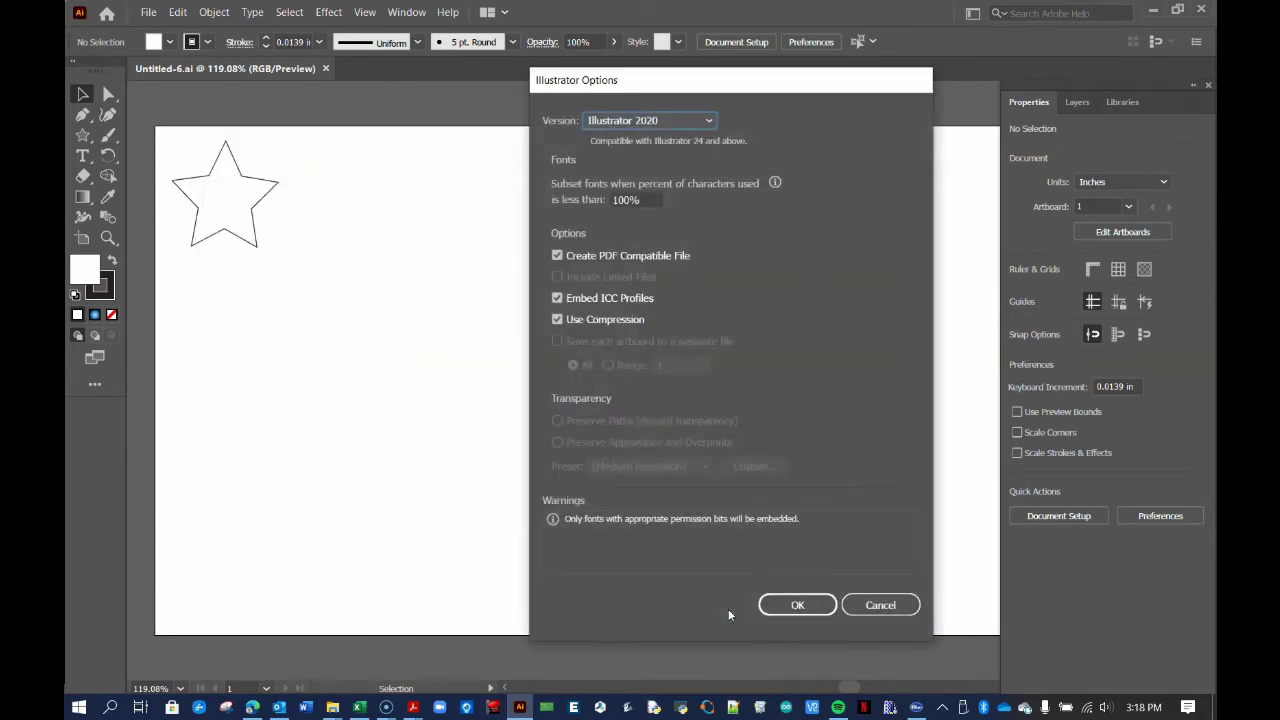
click(797, 605)
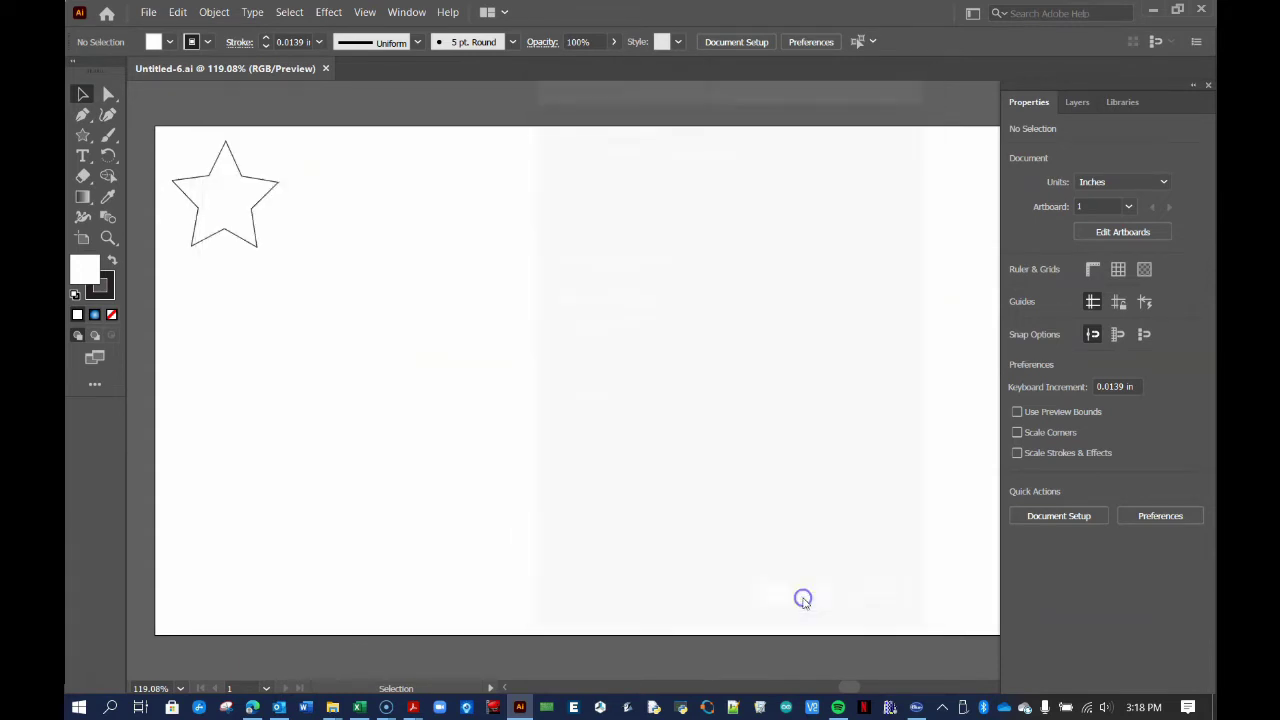
click(298, 408)
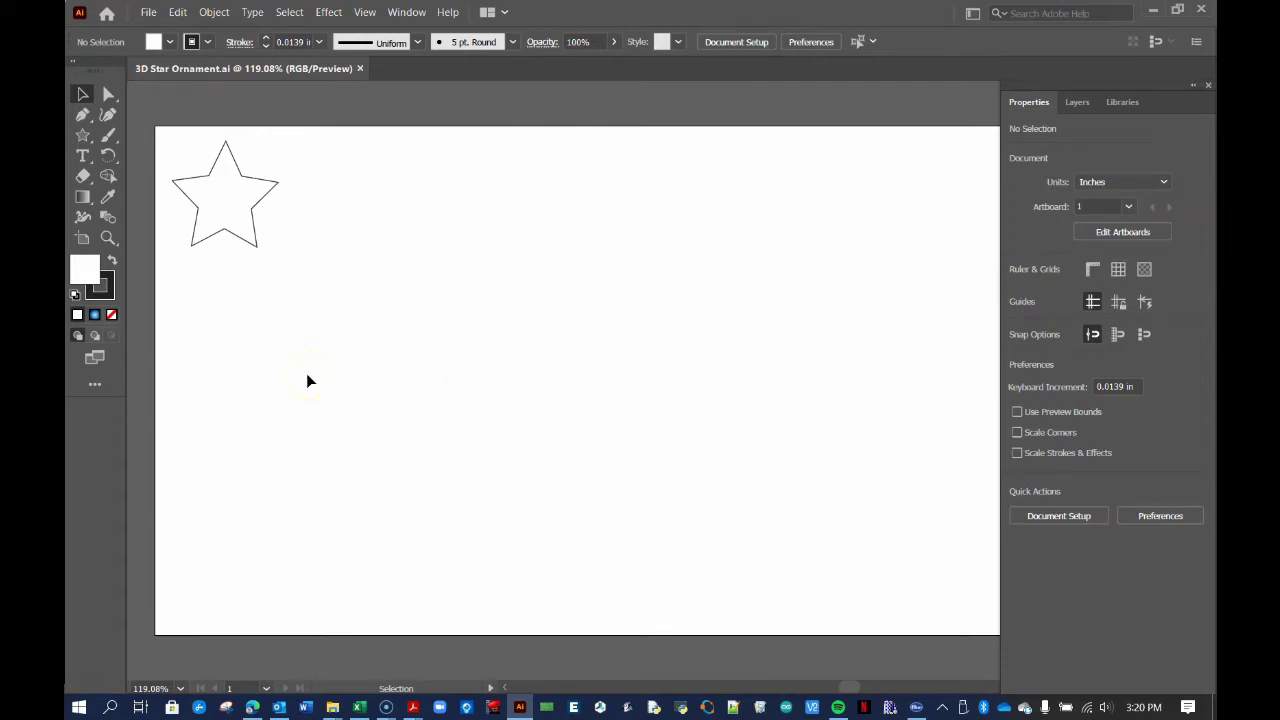
Step: Export the star in Autodesk RealDWG DXF format under the name 'Star v1'
drag(312, 310, 131, 126)
click(147, 12)
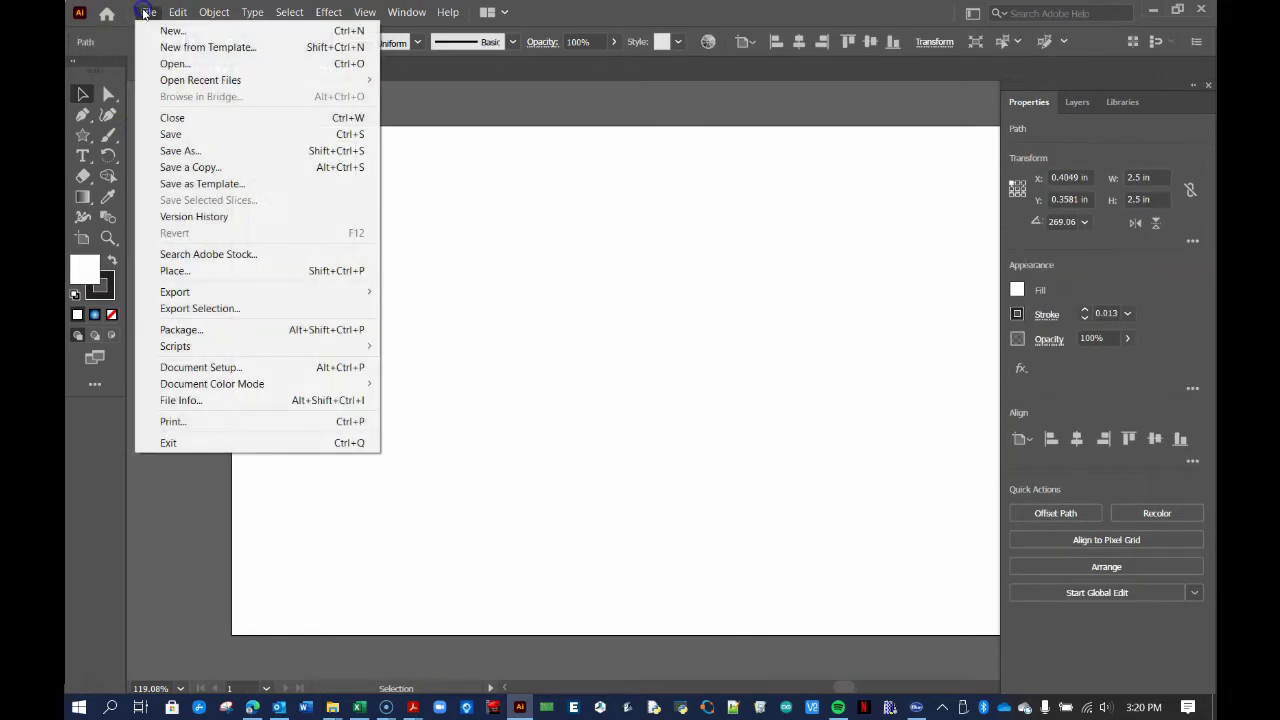
mouse_move(218, 292)
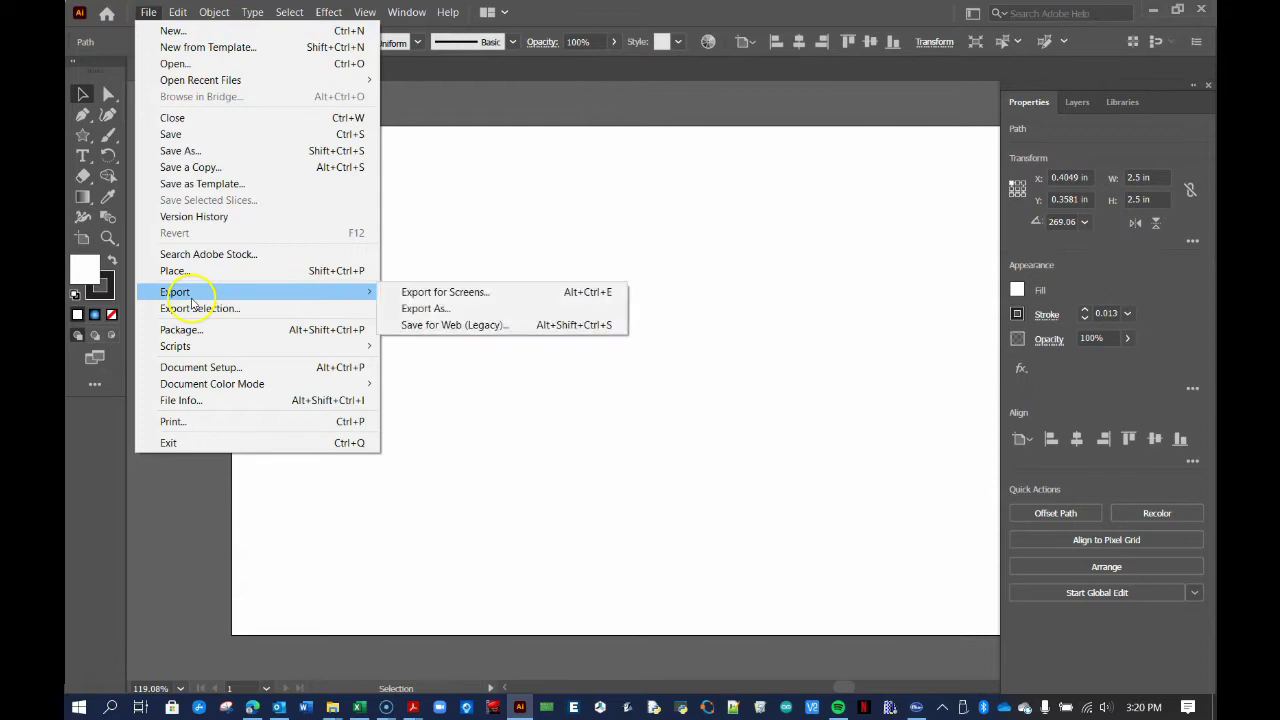
click(419, 310)
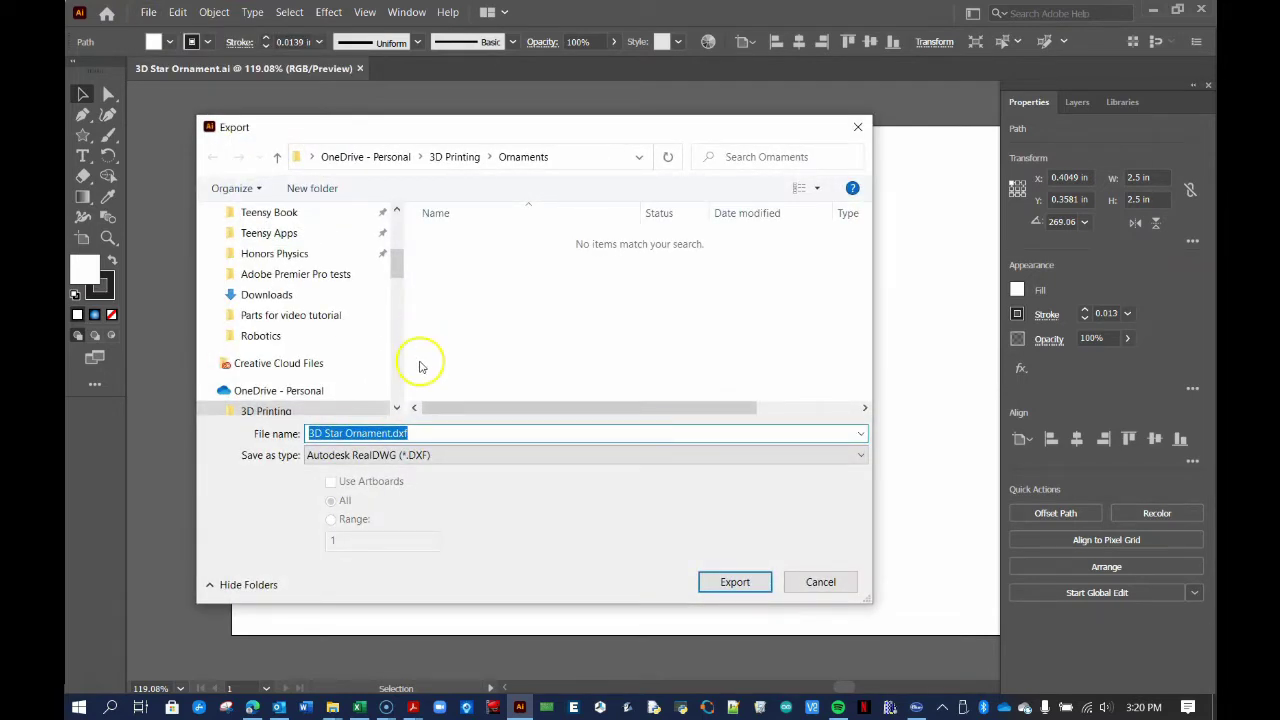
click(405, 458)
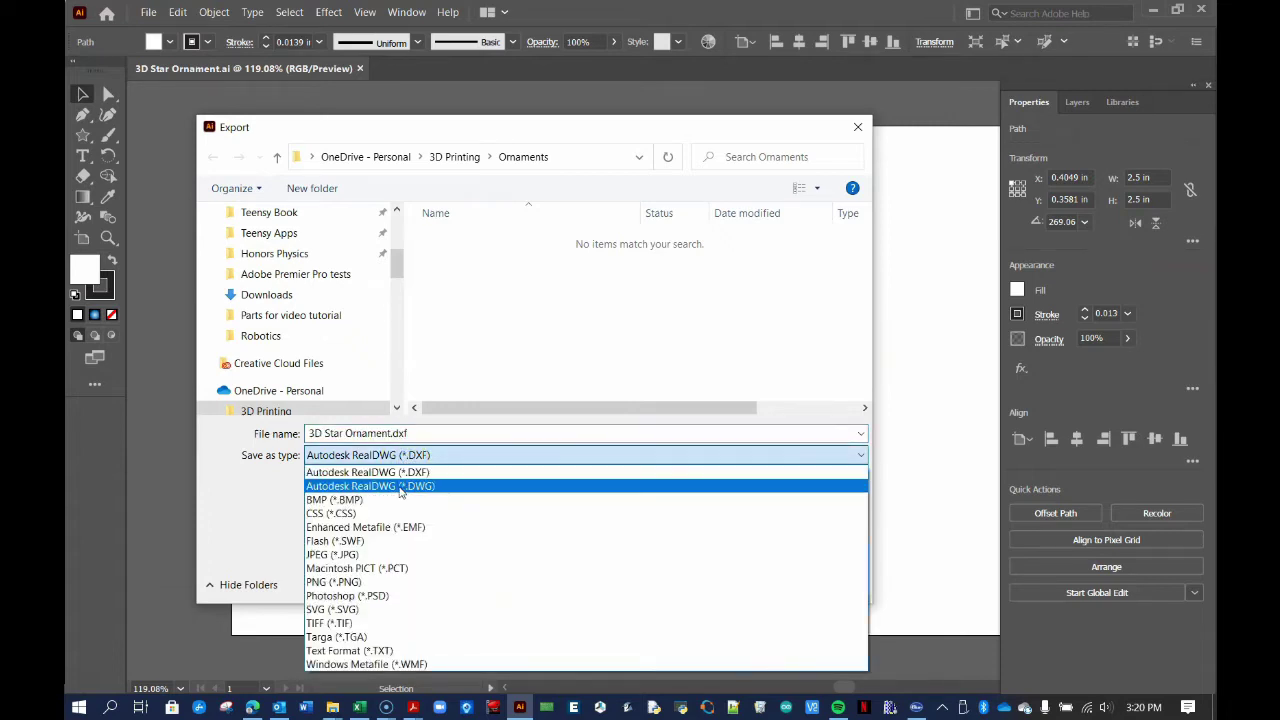
click(404, 471)
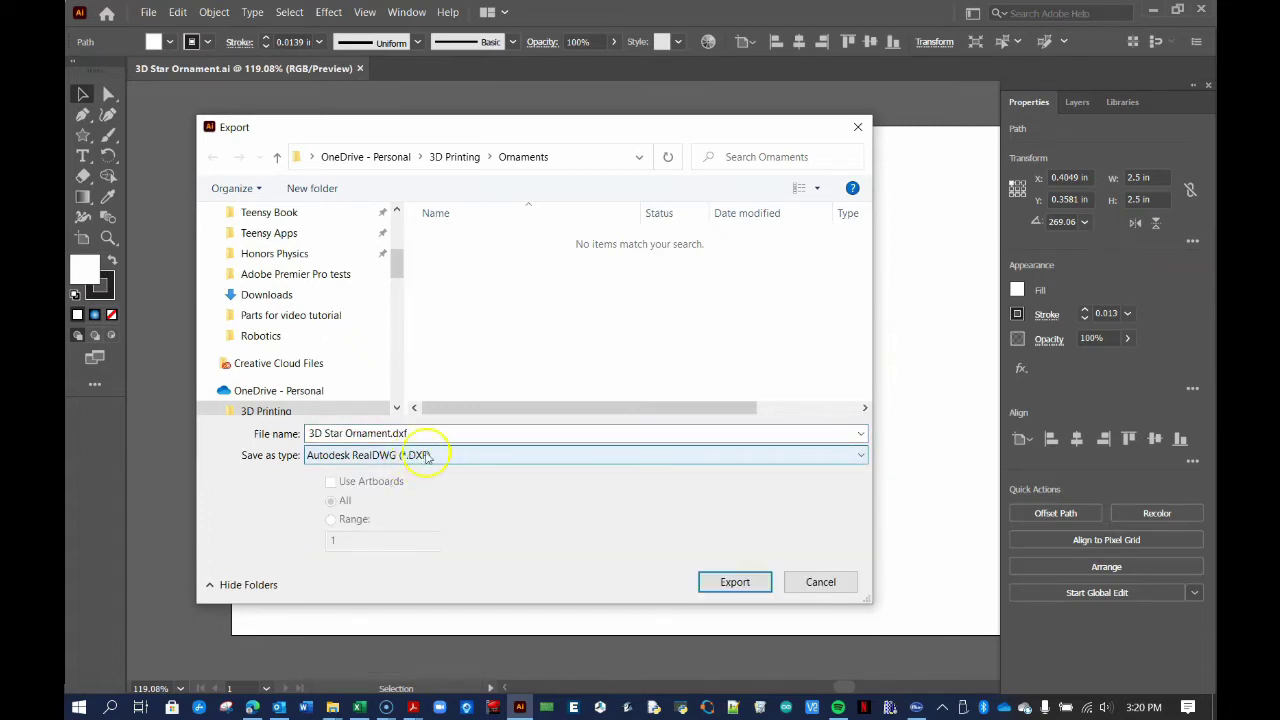
click(379, 432)
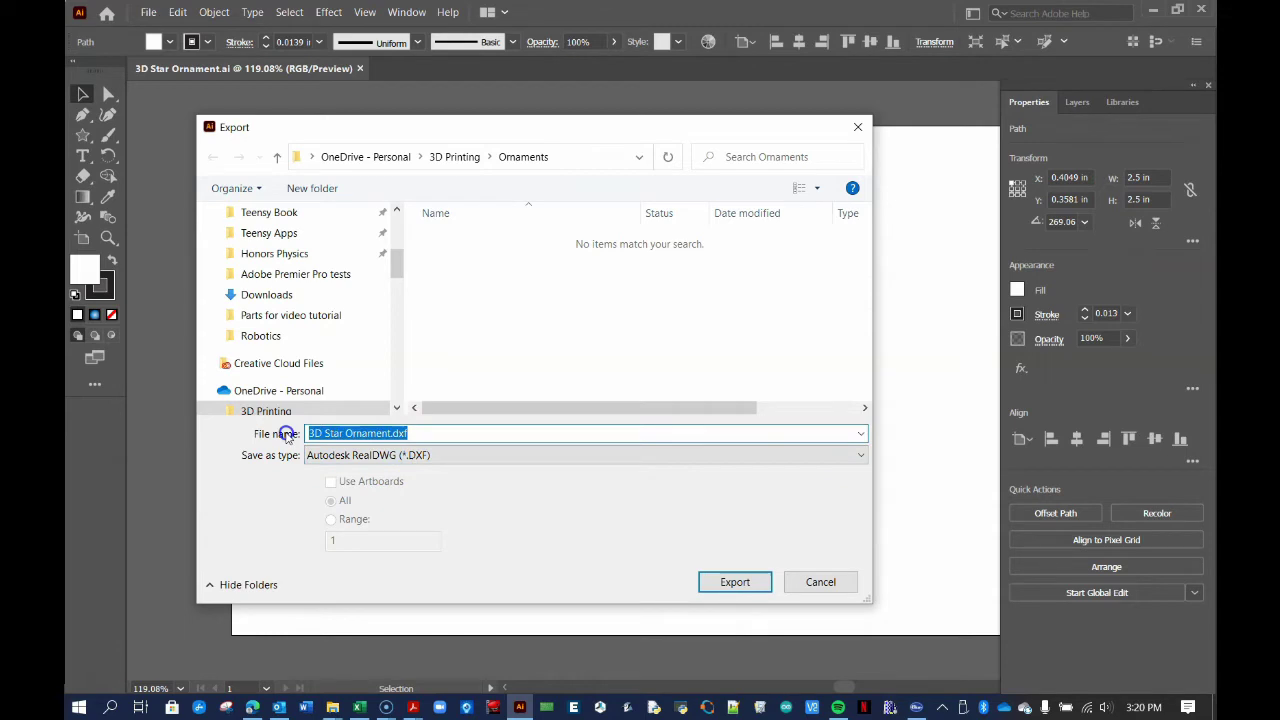
text(Star v1)
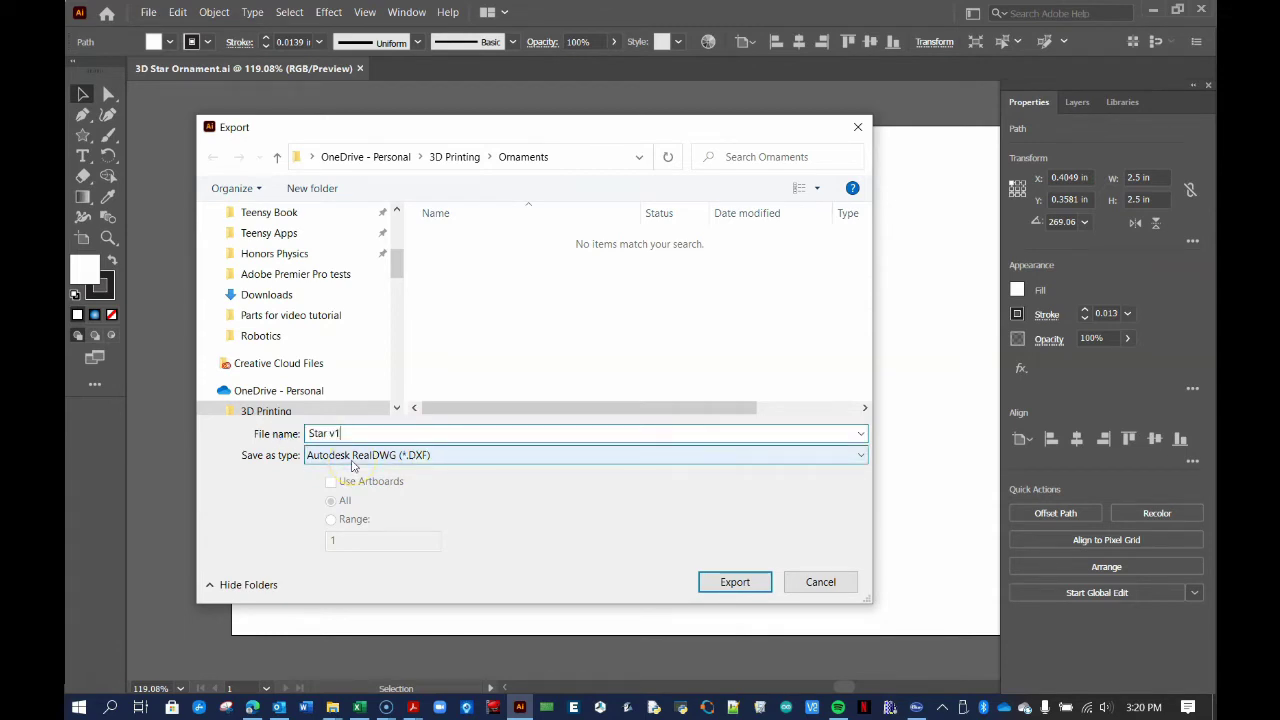
click(368, 477)
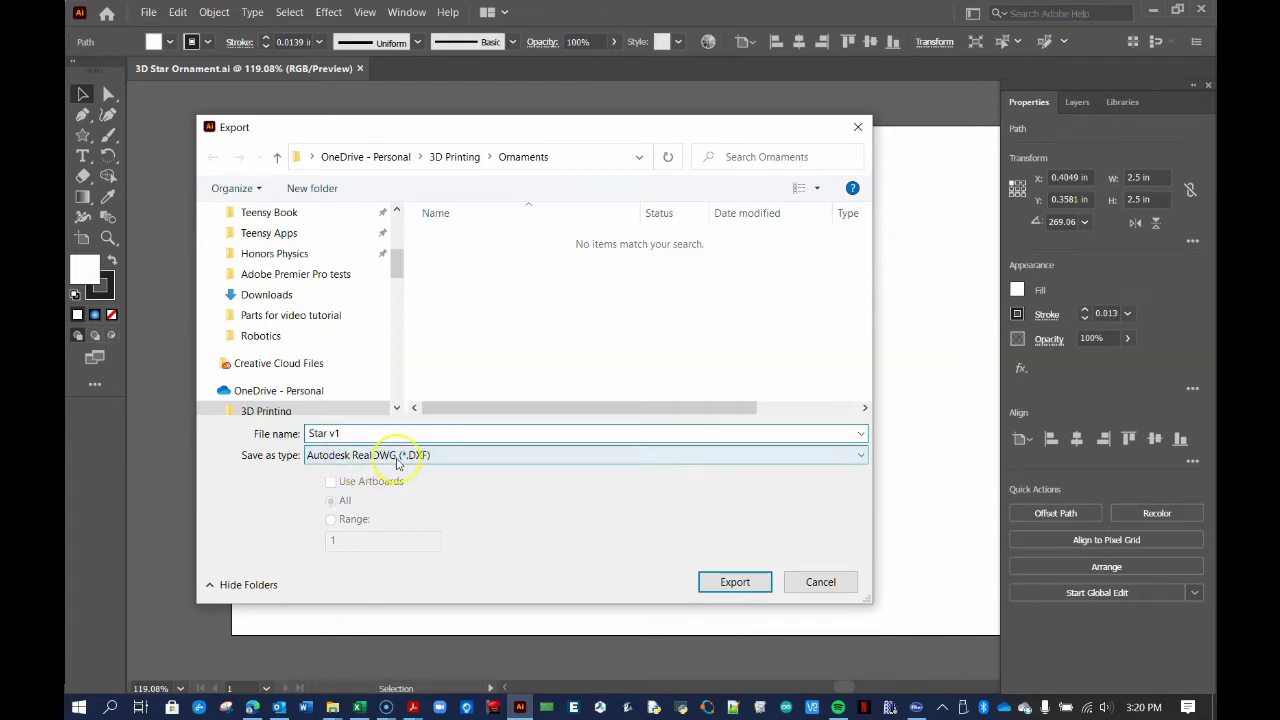
click(728, 582)
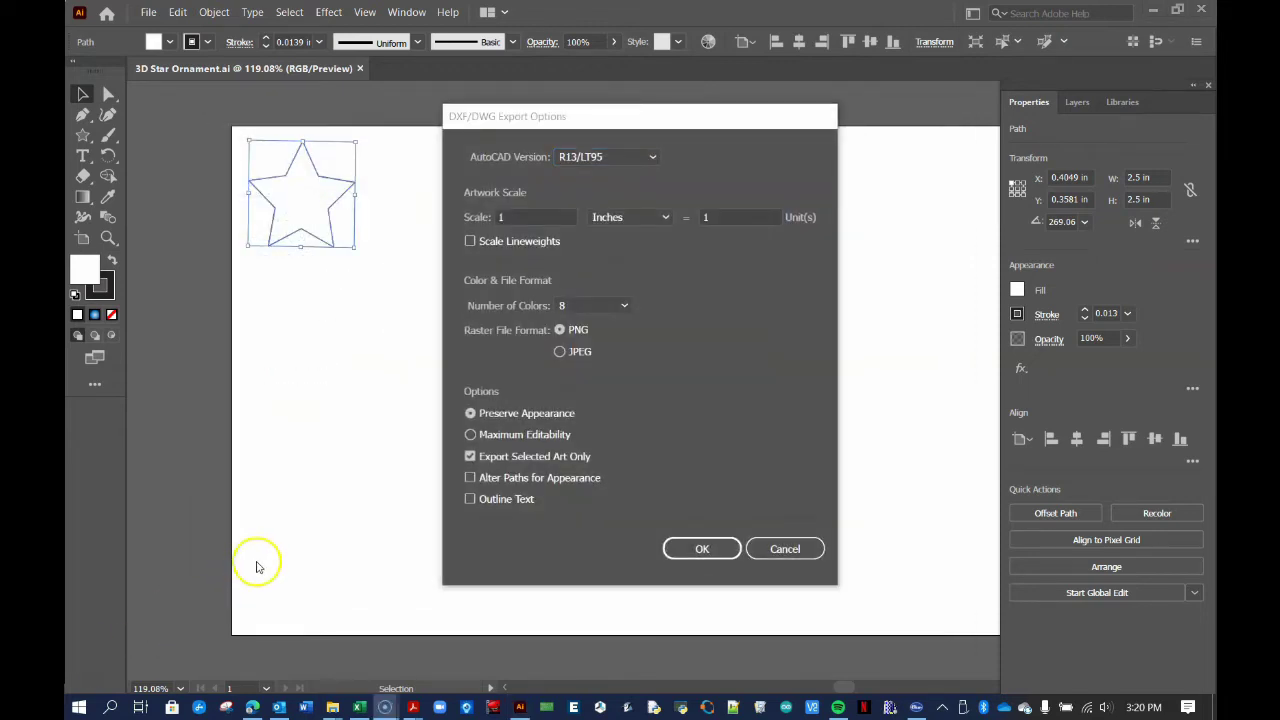
Step: Set DXF options to AutoCAD R13/LT95, 8 colors and Maximum Editability
click(591, 157)
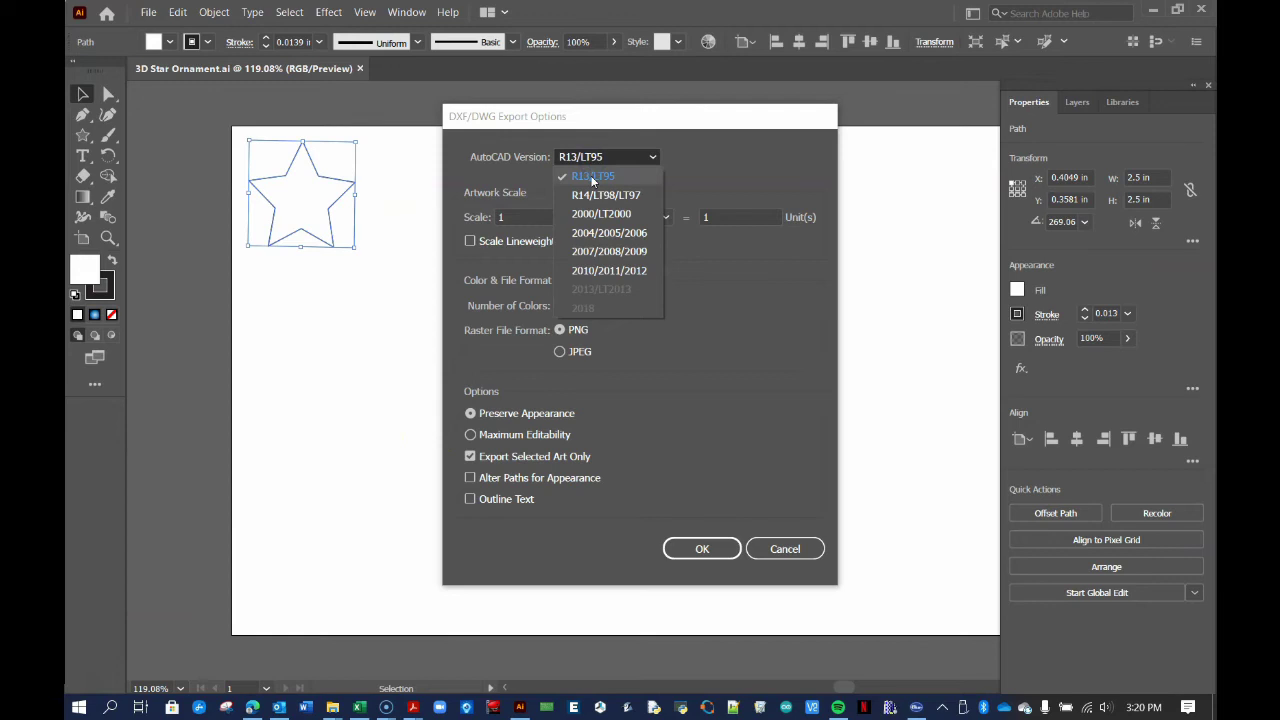
click(591, 177)
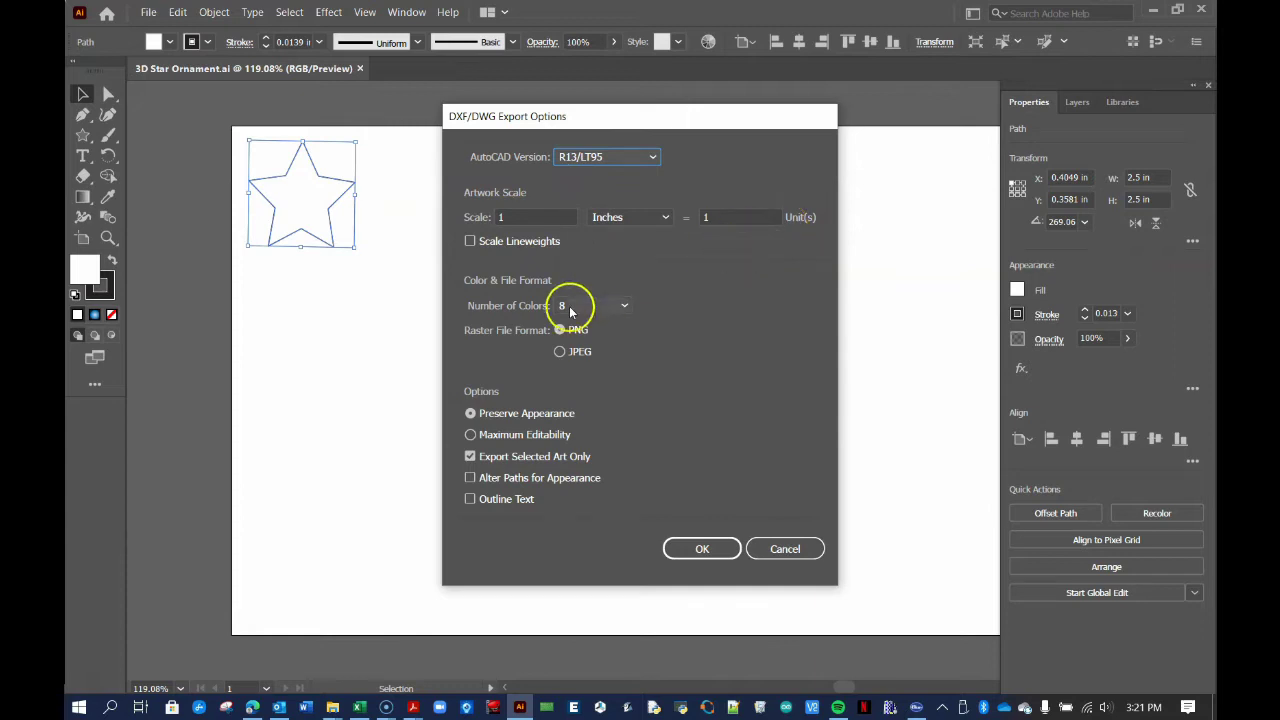
click(565, 305)
click(573, 328)
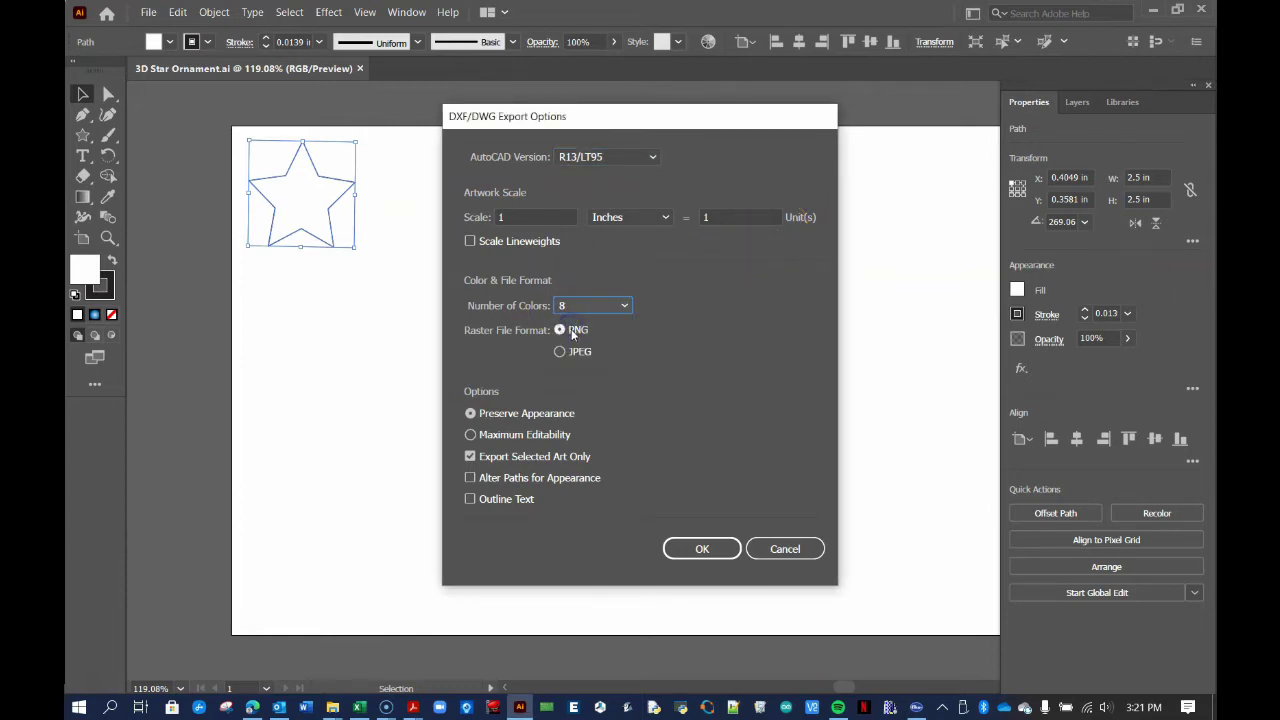
click(483, 435)
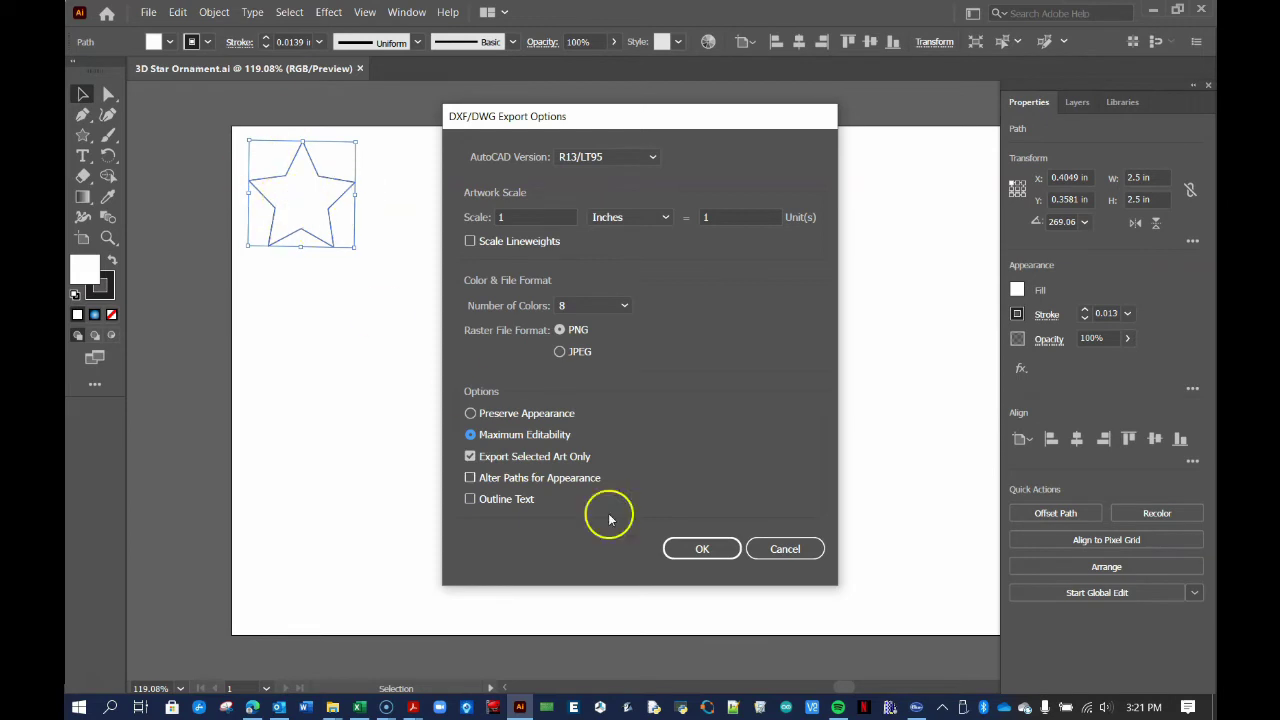
click(698, 551)
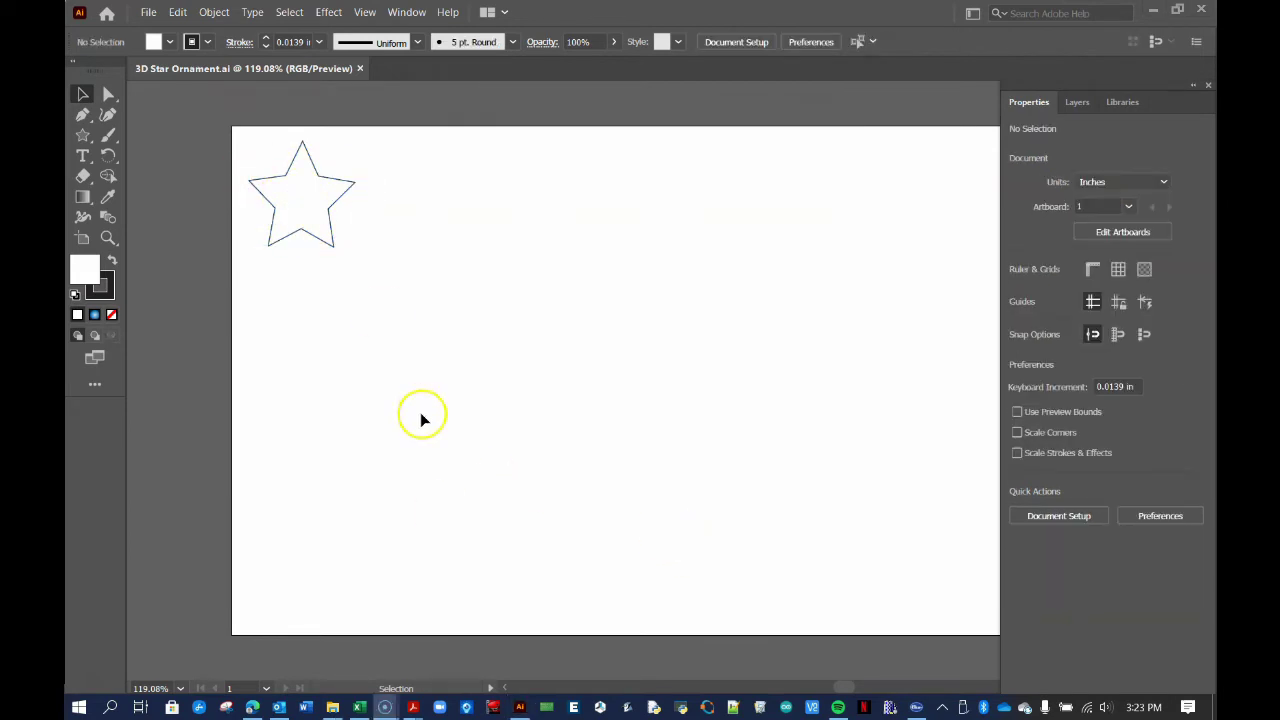
Step: Open Star v1.dxf from the Ornaments folder in File Explorer
click(332, 707)
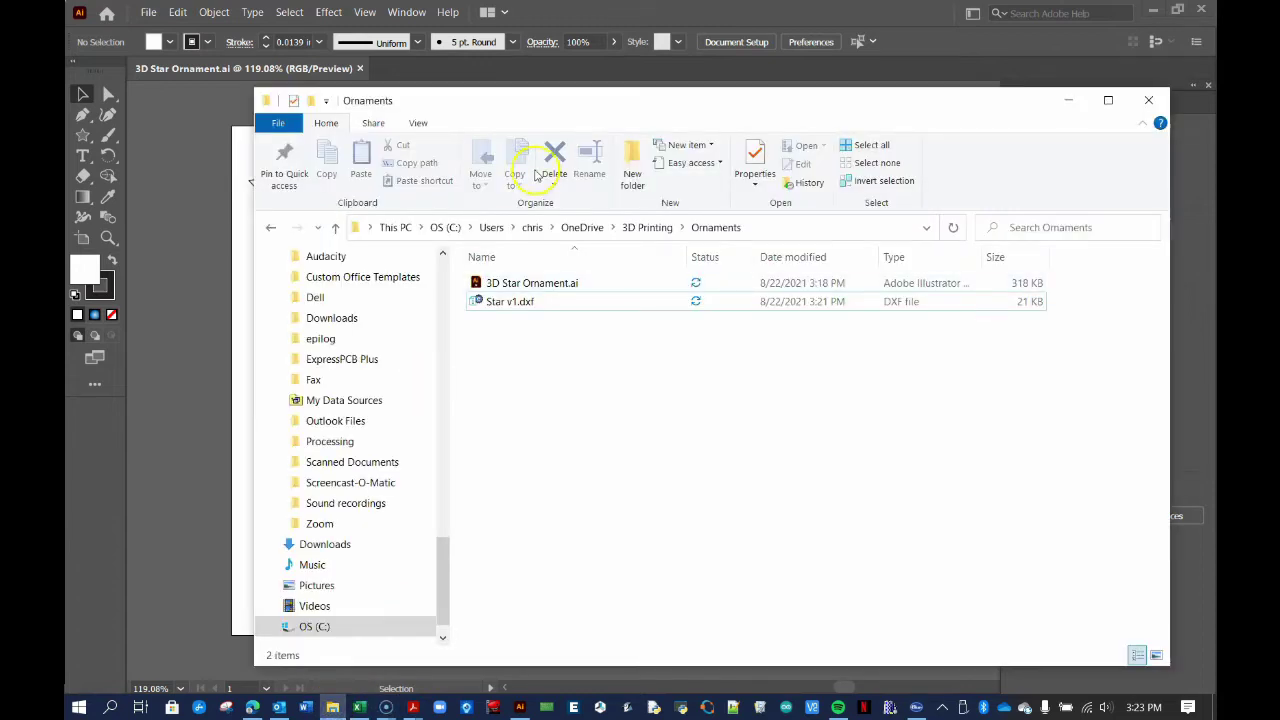
drag(504, 101, 618, 119)
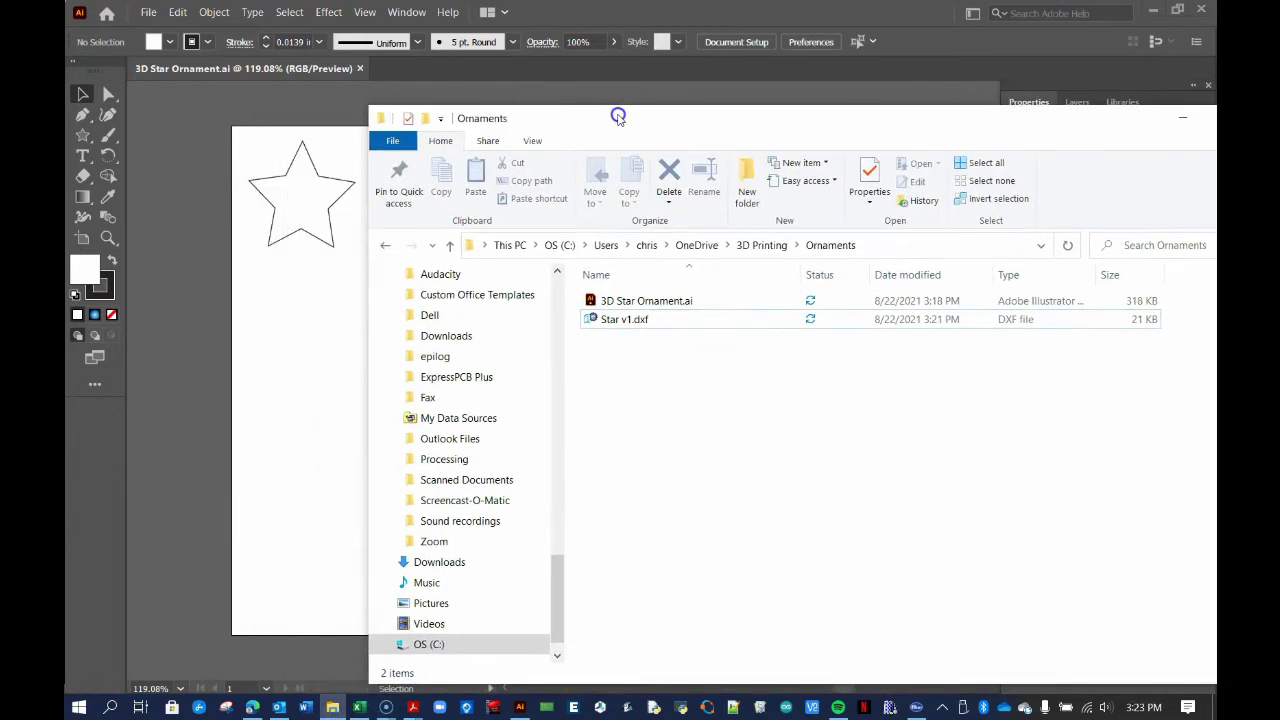
double_click(633, 321)
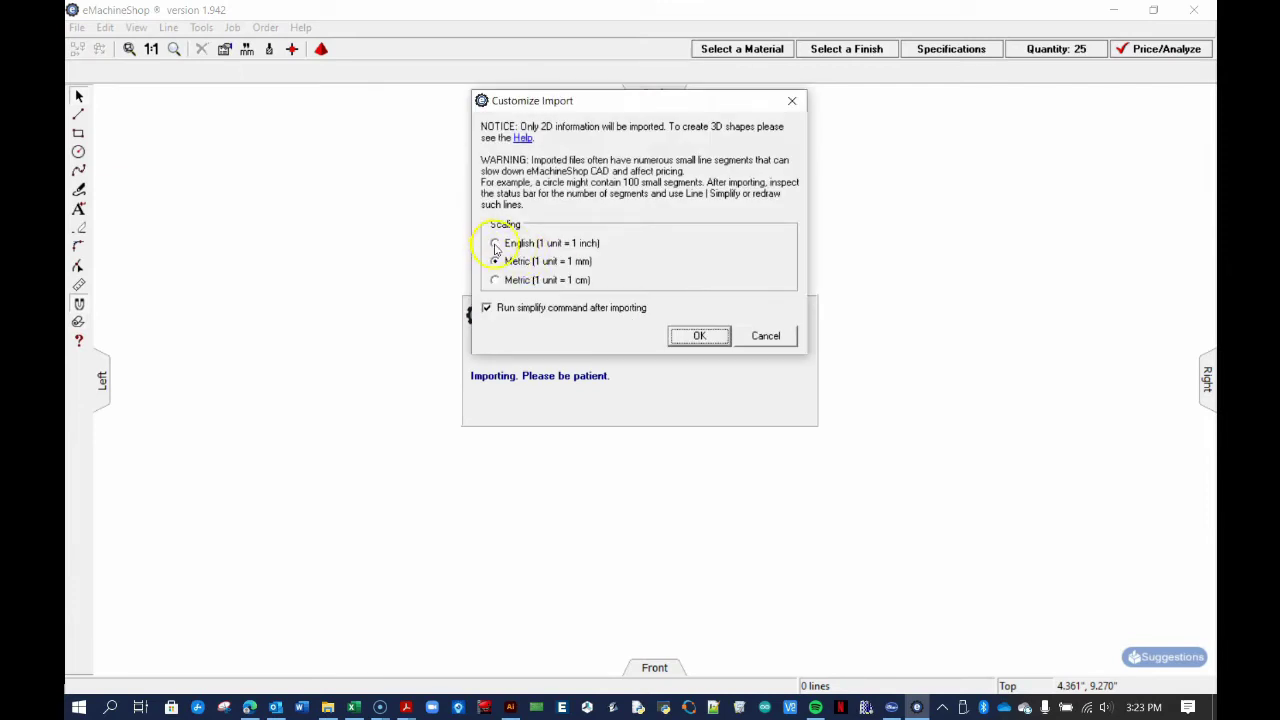
Step: Import the star with English scaling (1 unit = 1 inch) and the default simplify tolerance
click(495, 245)
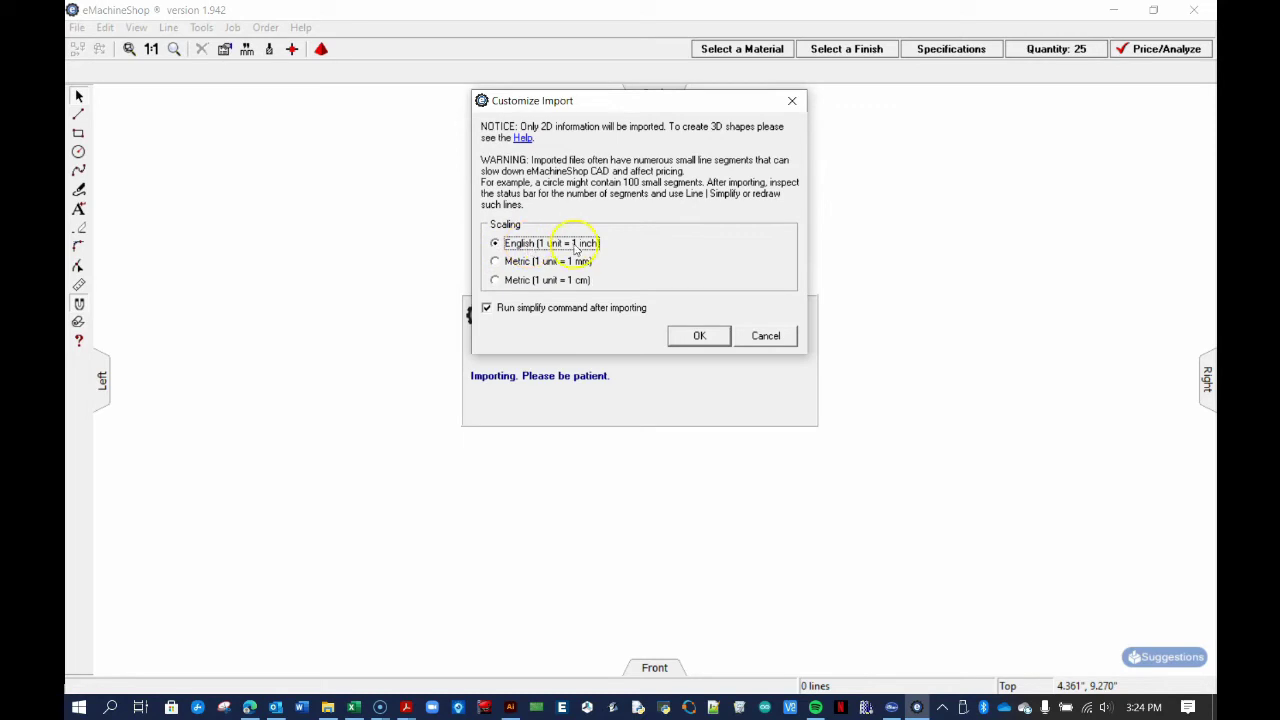
click(699, 338)
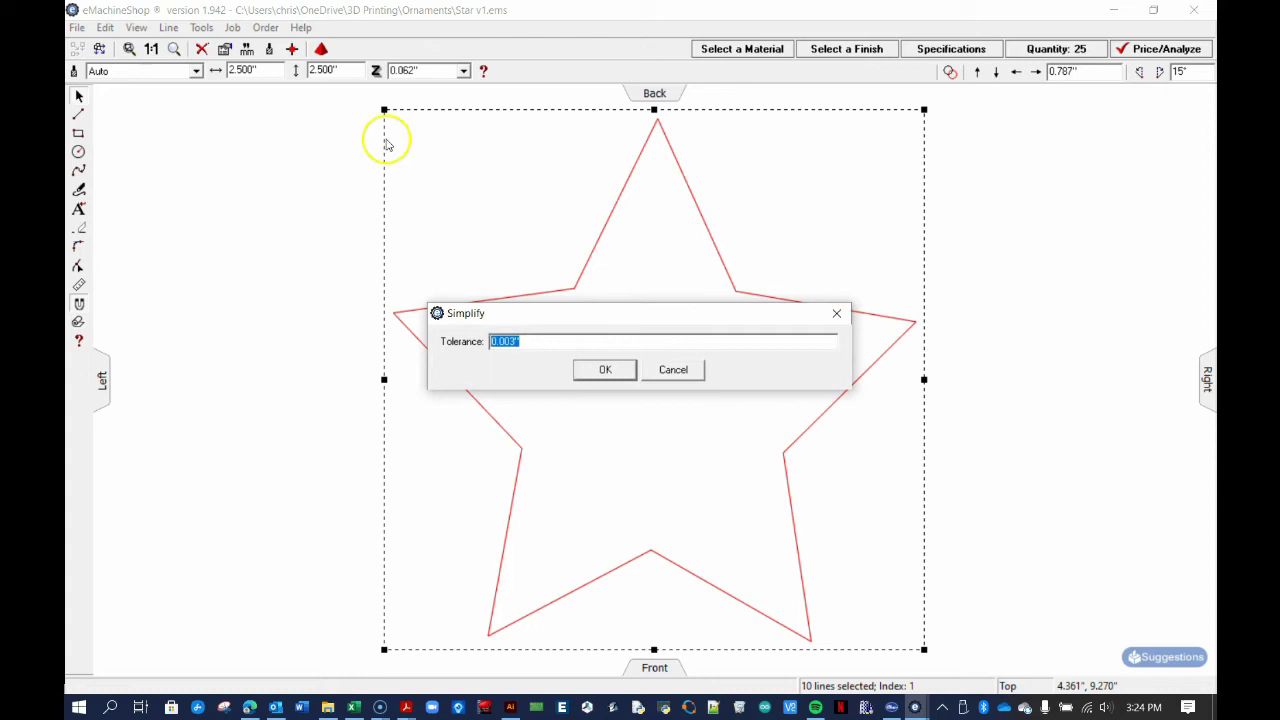
click(583, 368)
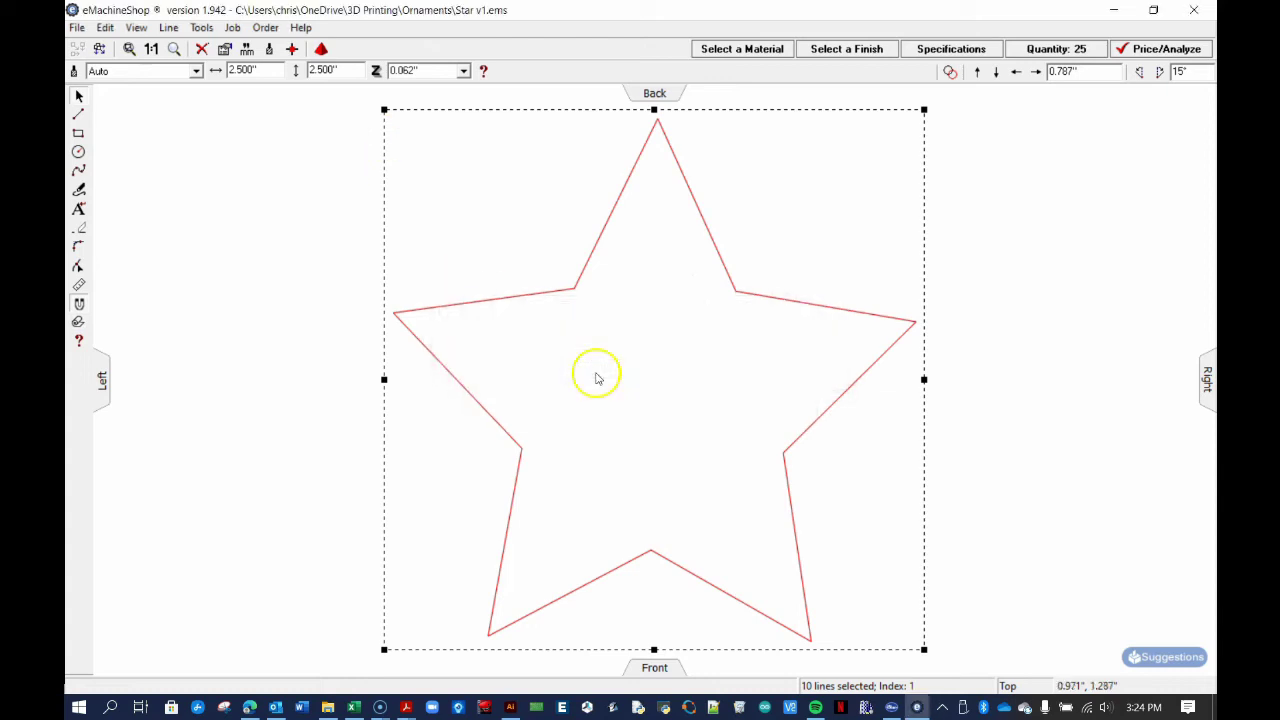
click(653, 427)
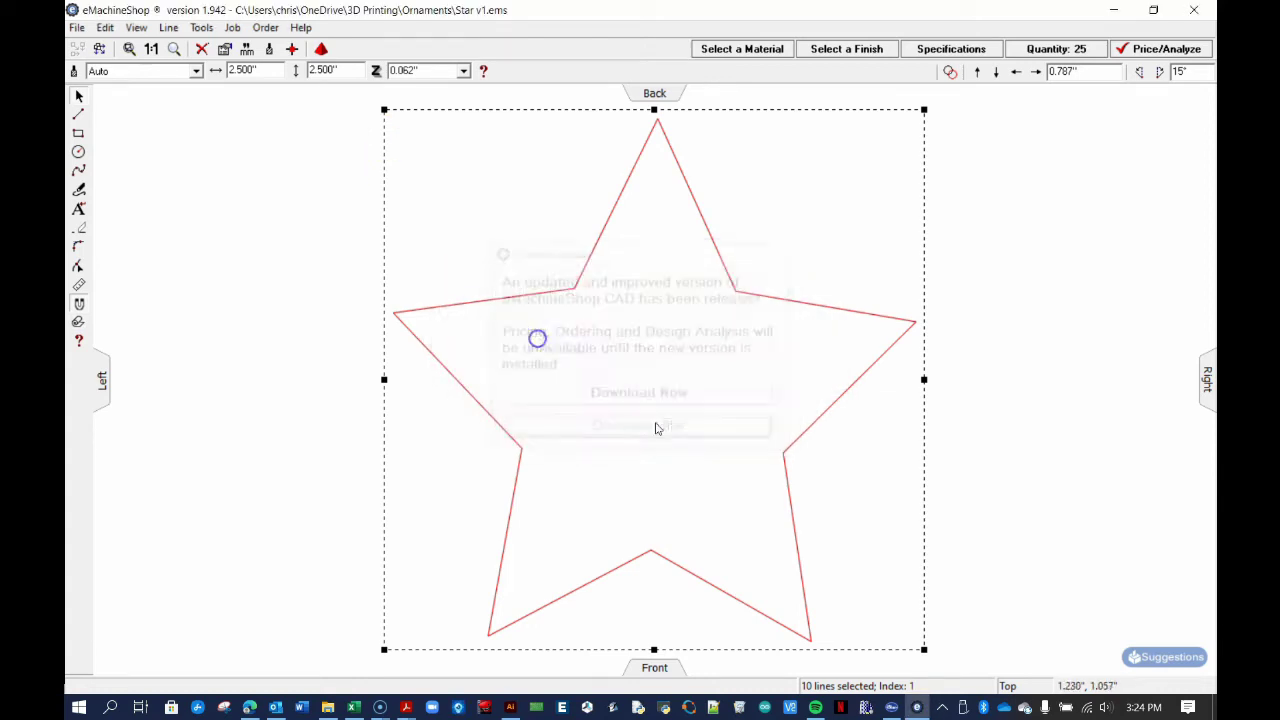
Step: Verify the star's 2.5 in width and height, then close the design
click(257, 72)
click(349, 71)
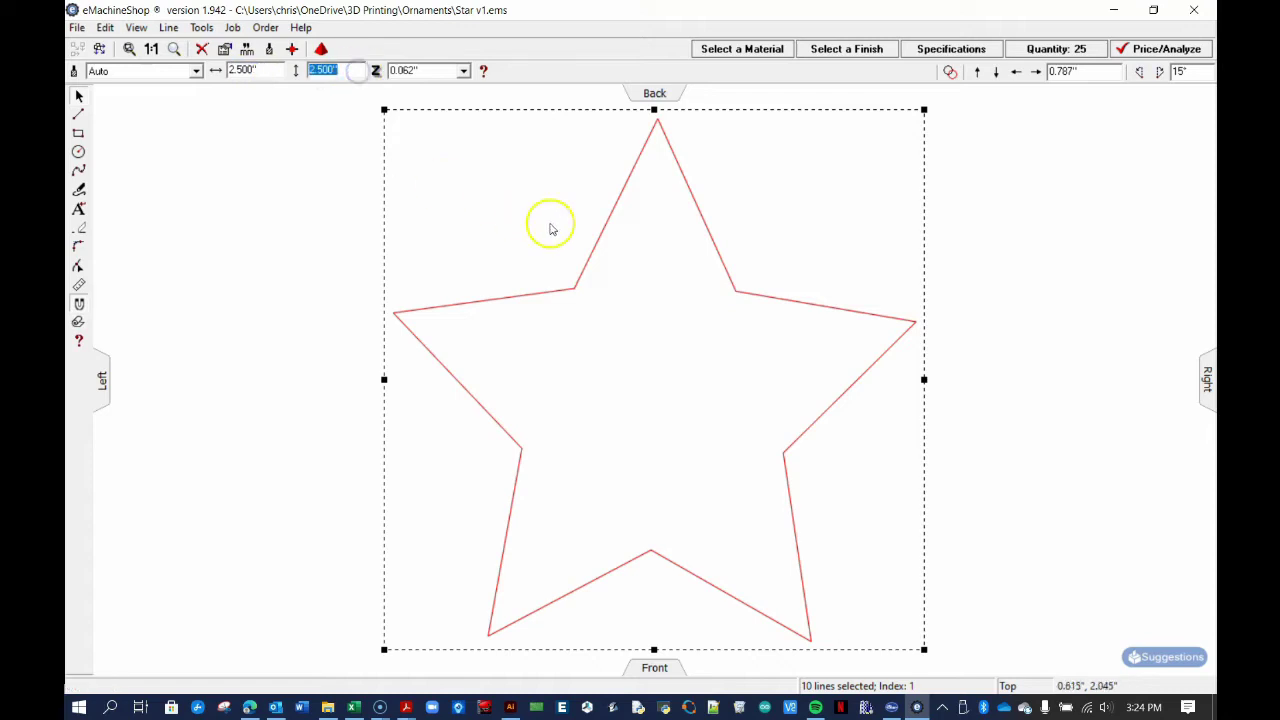
click(1193, 10)
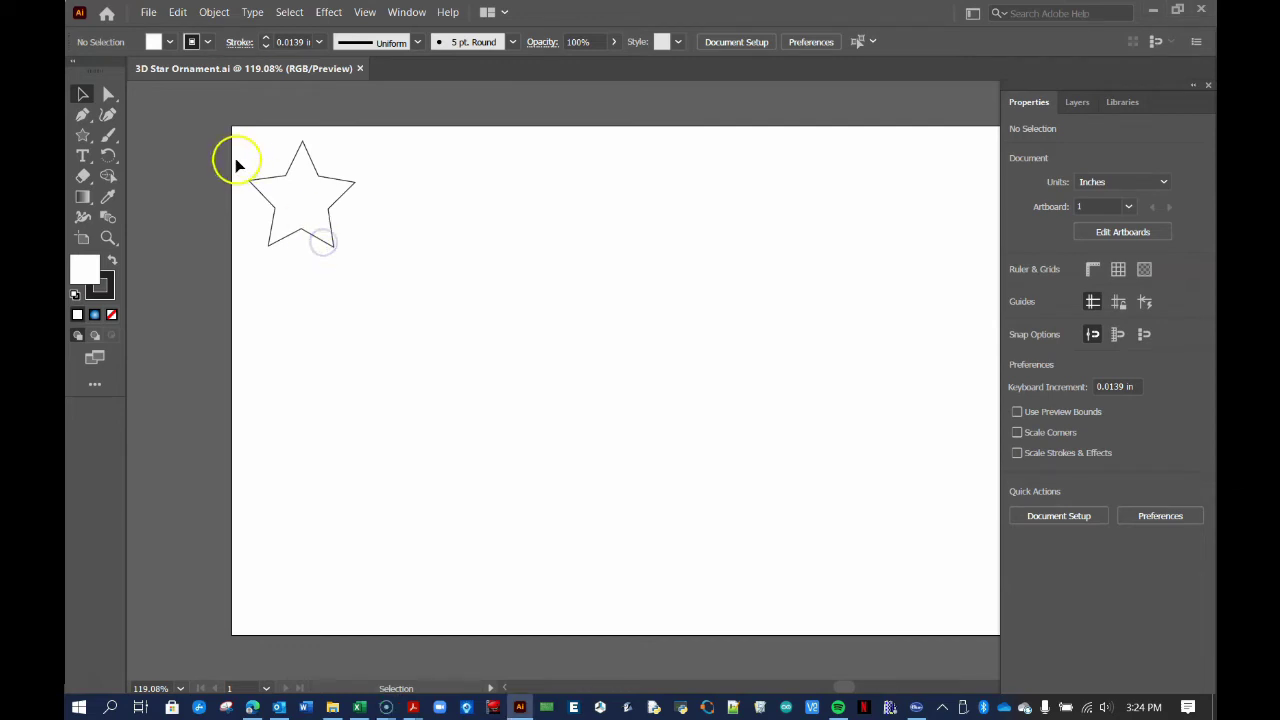
Step: Apply a Round Corners effect with a 0.25 in radius to the selected star
drag(395, 312, 230, 133)
click(328, 12)
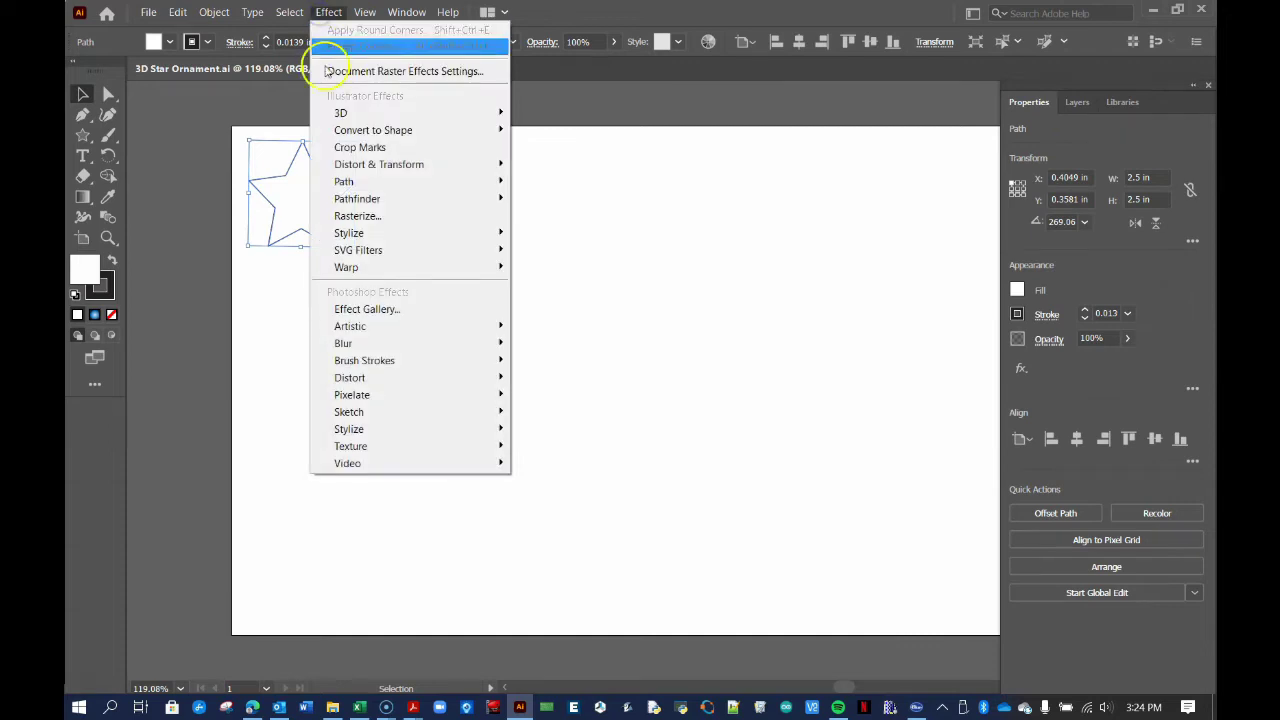
mouse_move(380, 236)
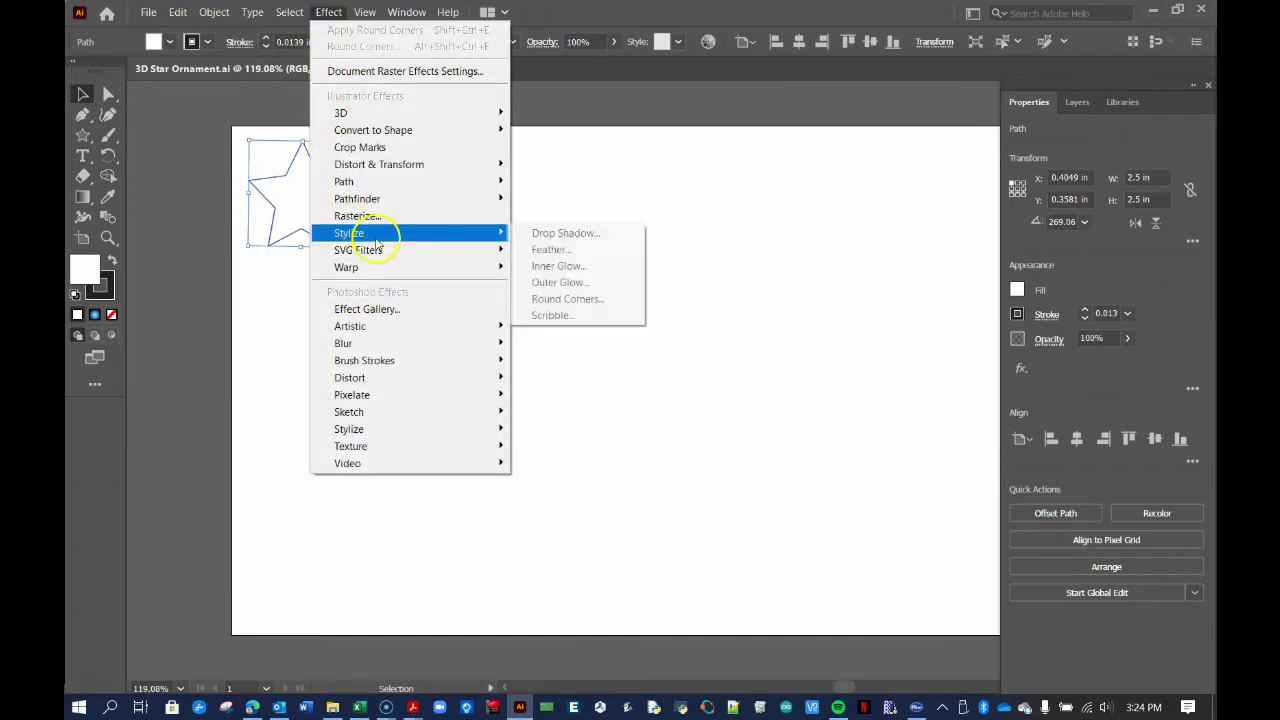
click(556, 299)
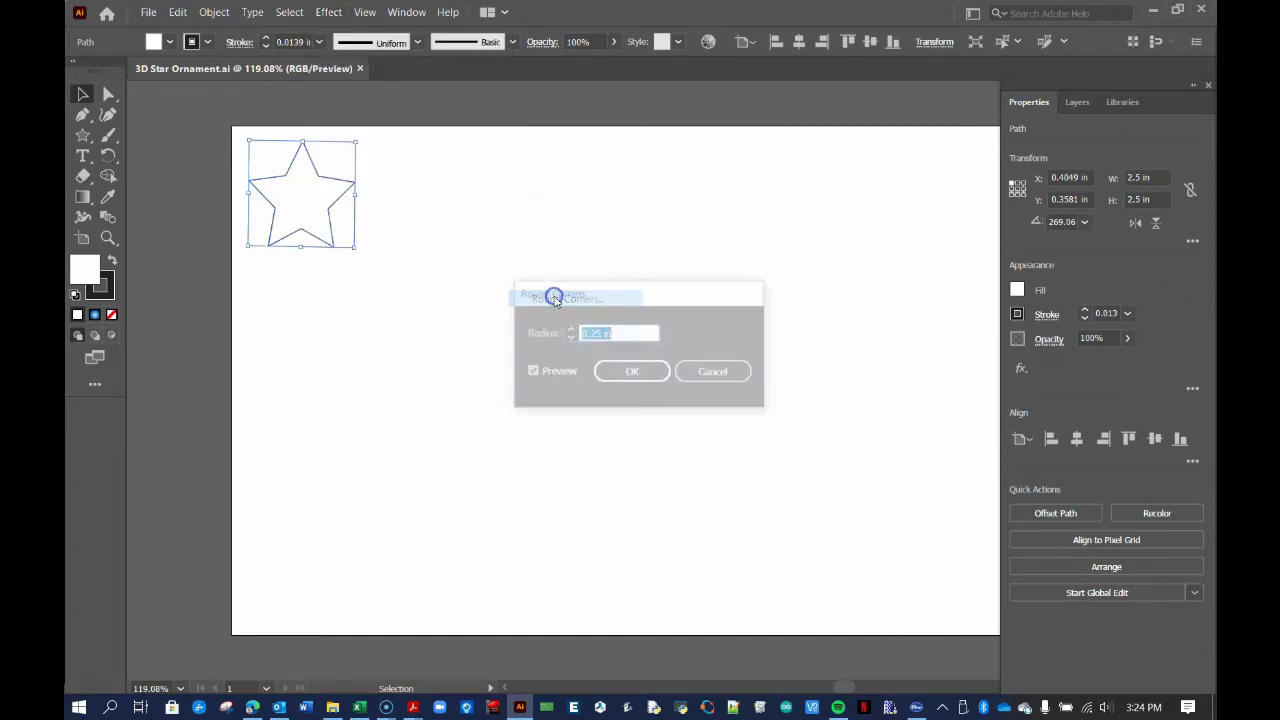
click(620, 336)
drag(620, 337, 584, 334)
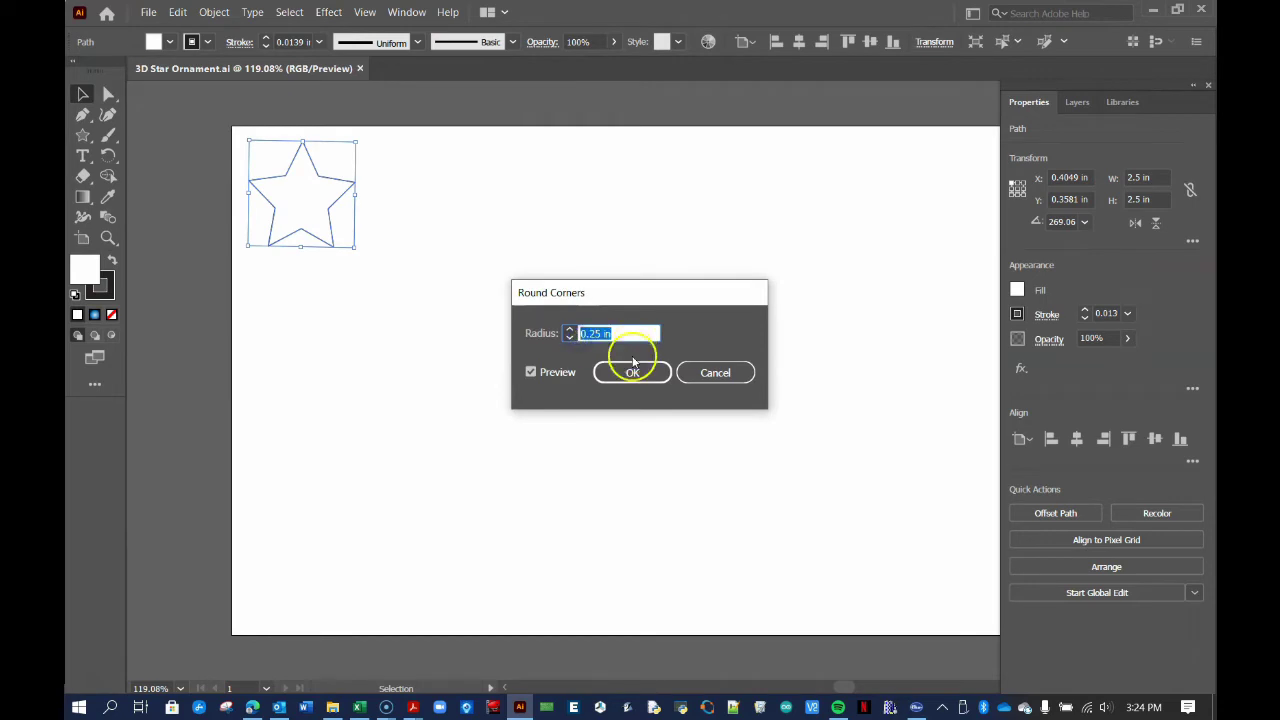
click(632, 375)
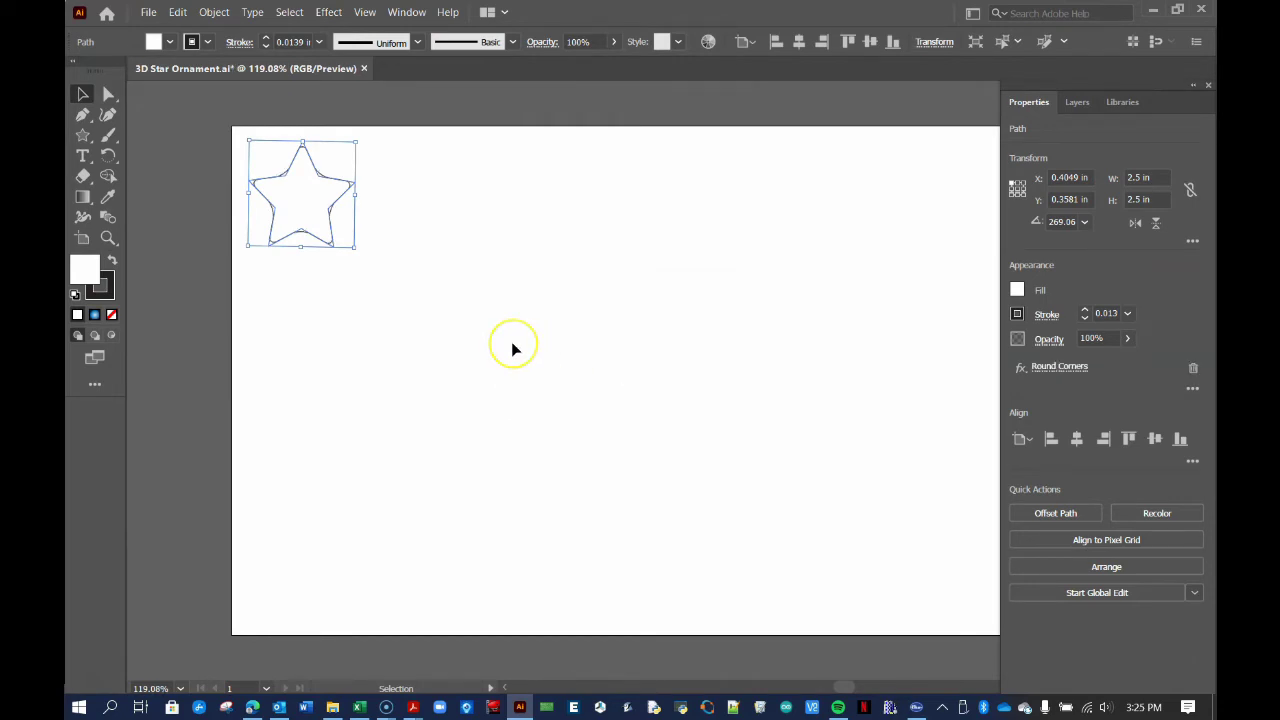
Step: Zoom in on the star to inspect its rounded points
click(108, 237)
drag(234, 114, 386, 320)
drag(523, 363, 530, 399)
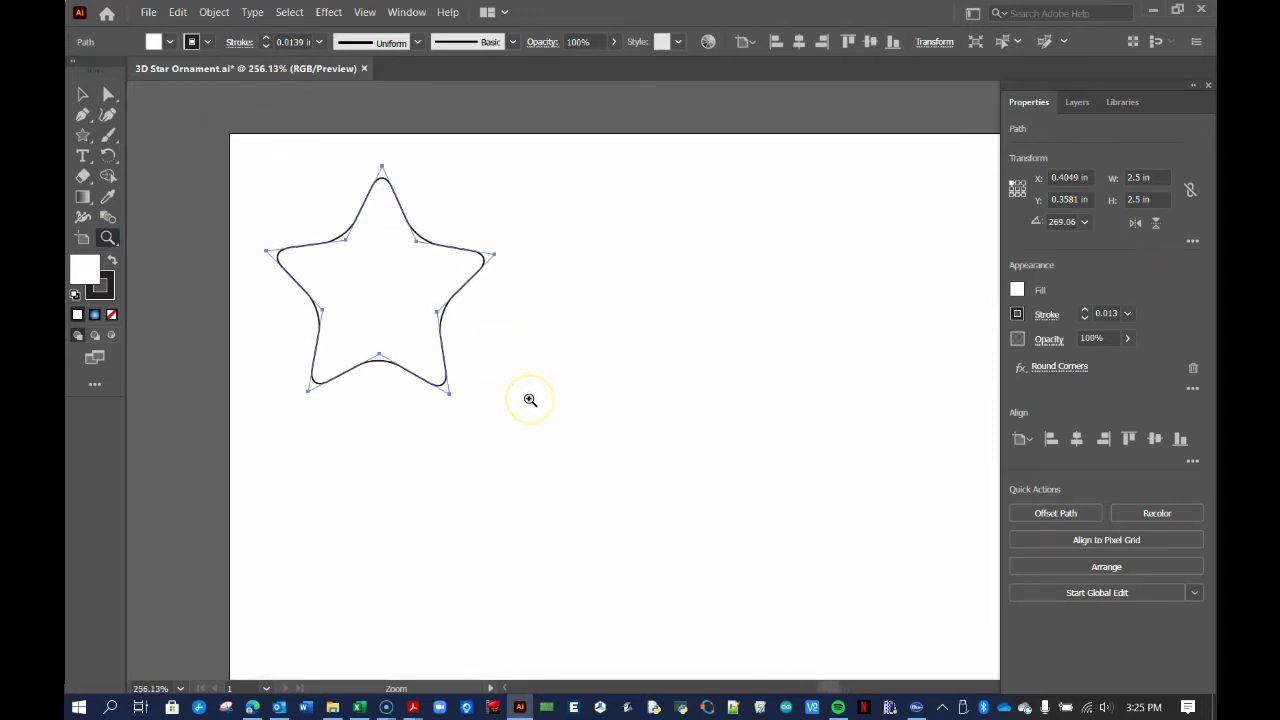
click(83, 94)
click(568, 446)
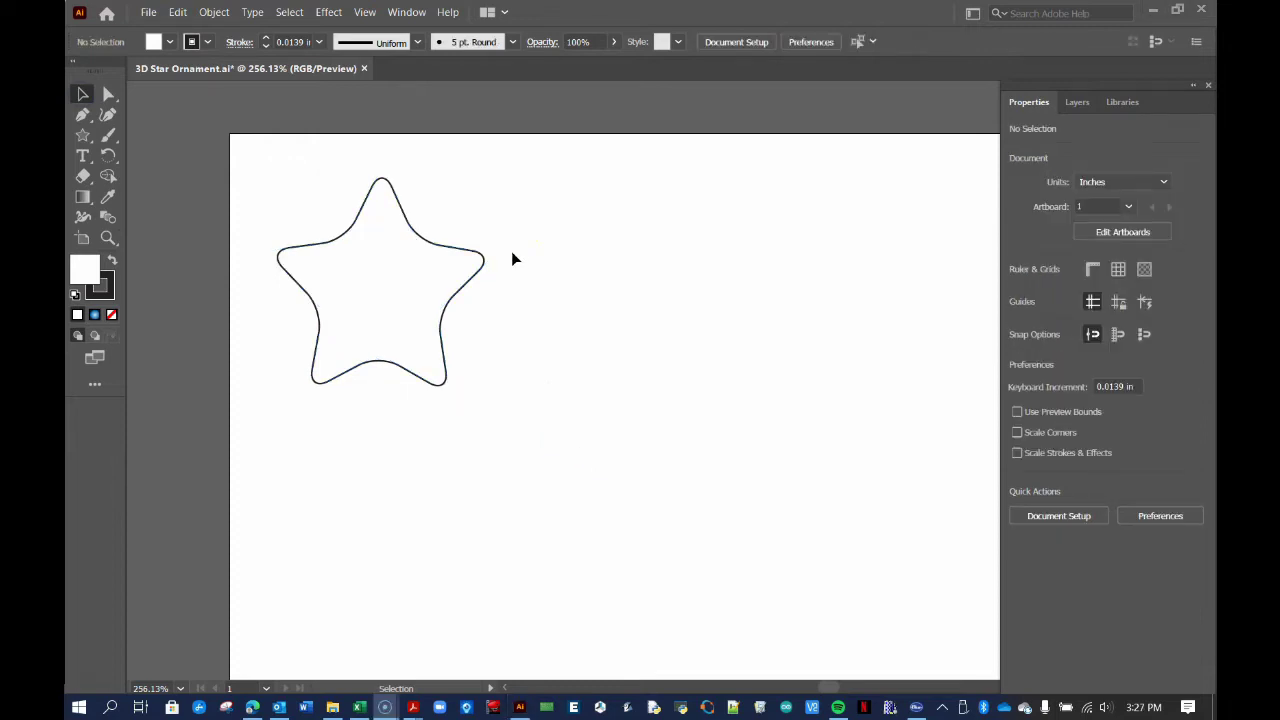
Step: Show the Appearance panel and move it toward the artboard middle
click(466, 277)
click(407, 12)
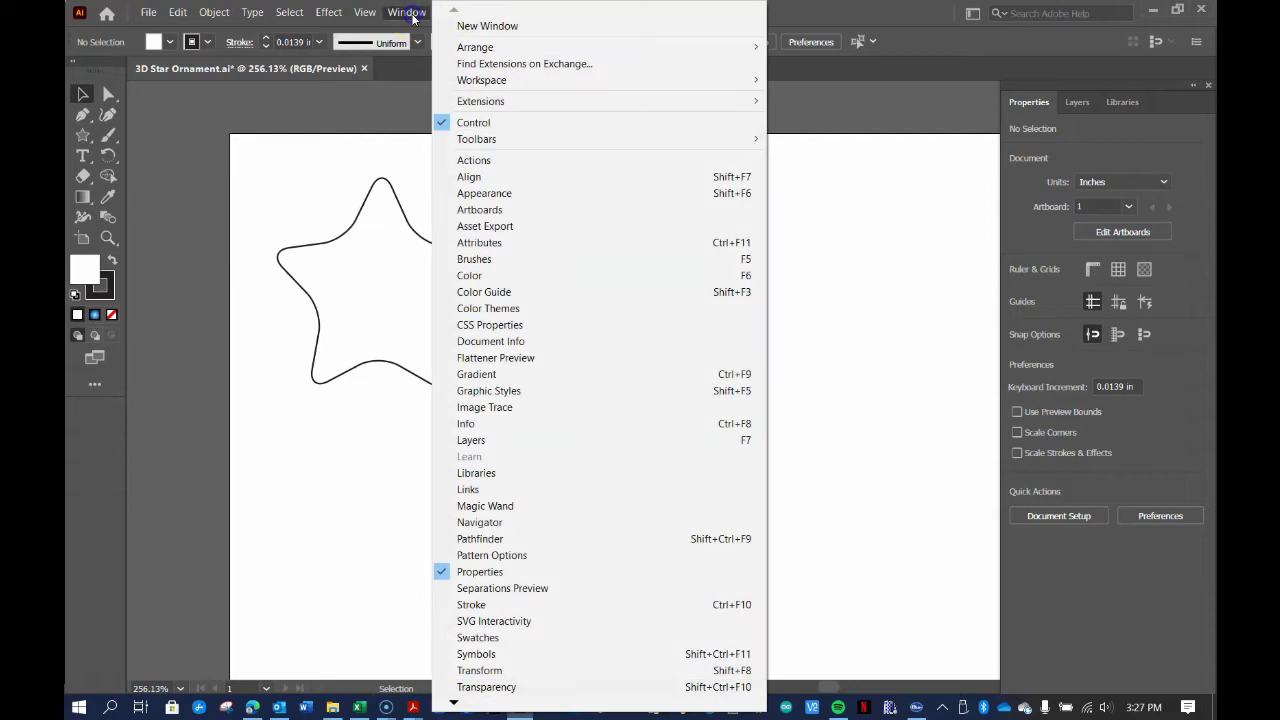
click(485, 194)
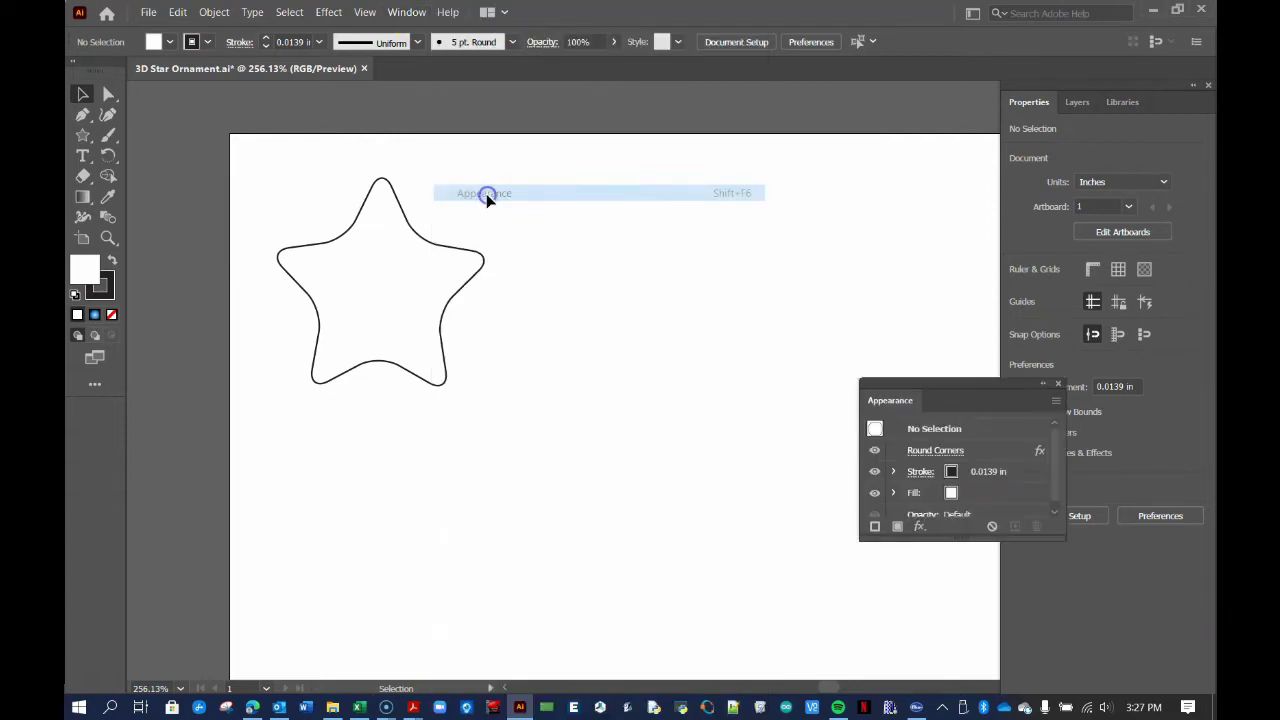
drag(1003, 387, 720, 209)
Step: Review the Round Corners radius, leave it at 0.25 in, and close the Appearance panel
click(649, 278)
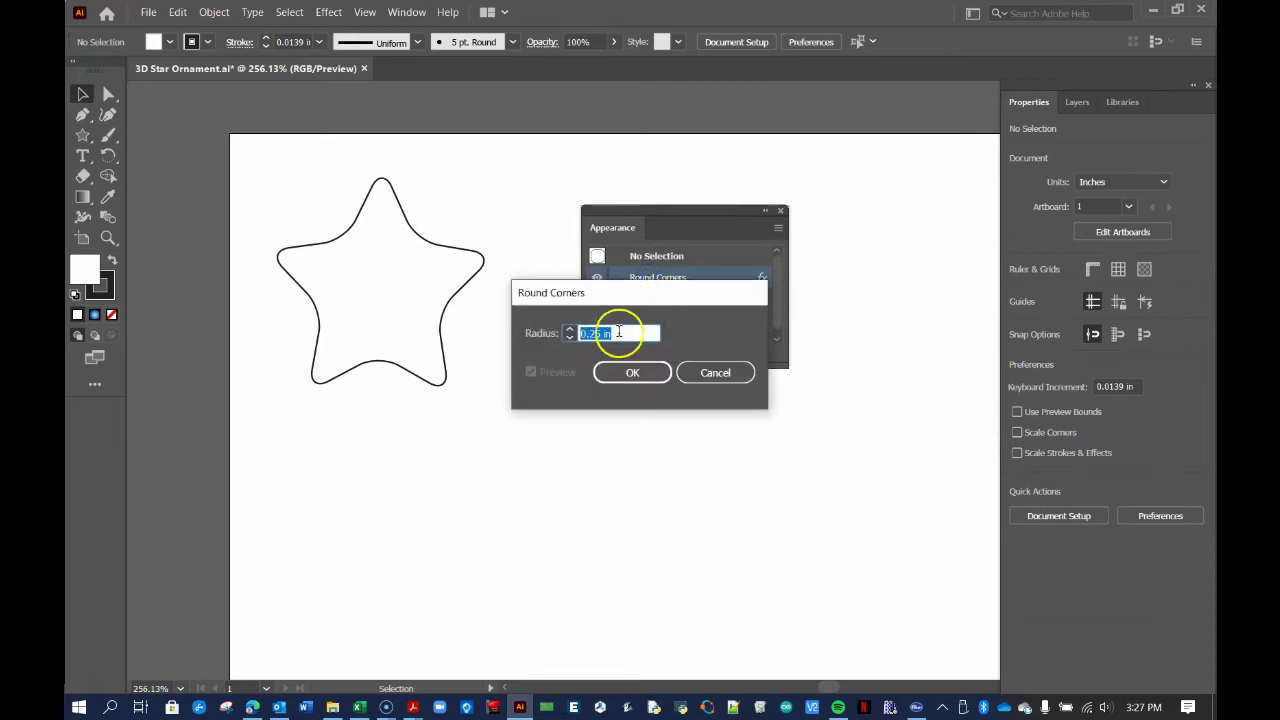
click(568, 333)
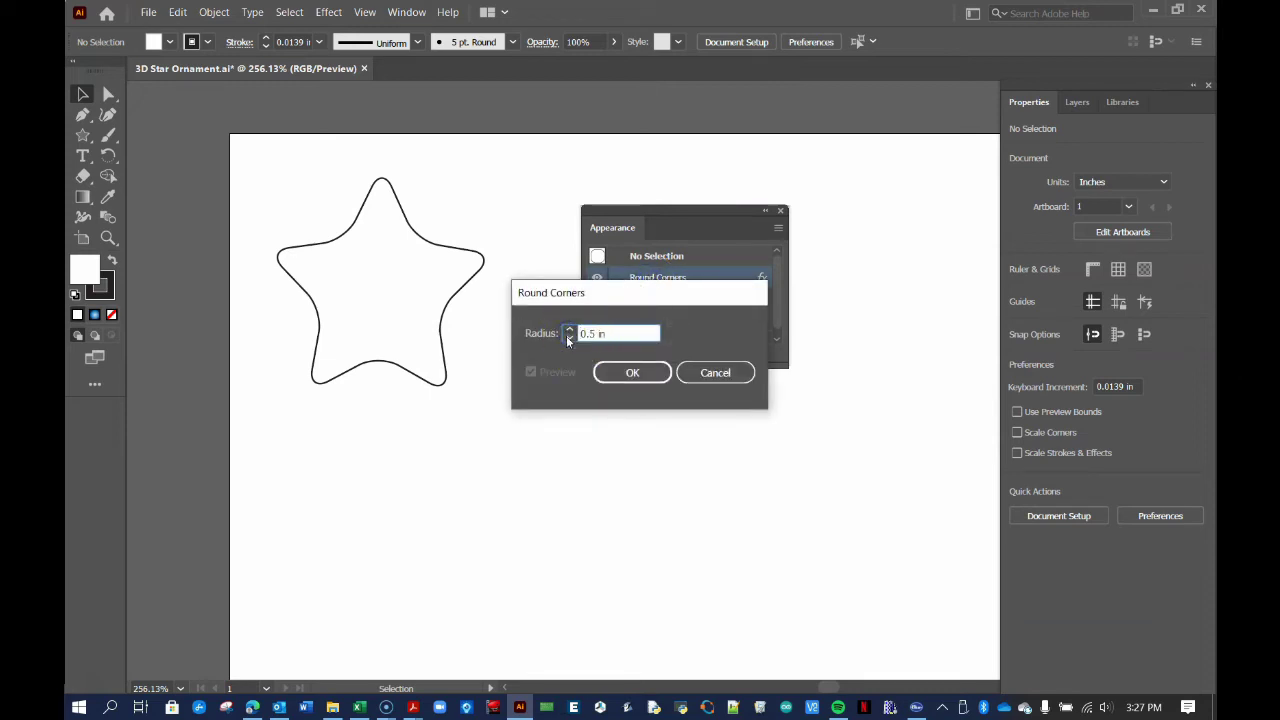
click(568, 339)
click(568, 339)
click(707, 373)
click(781, 211)
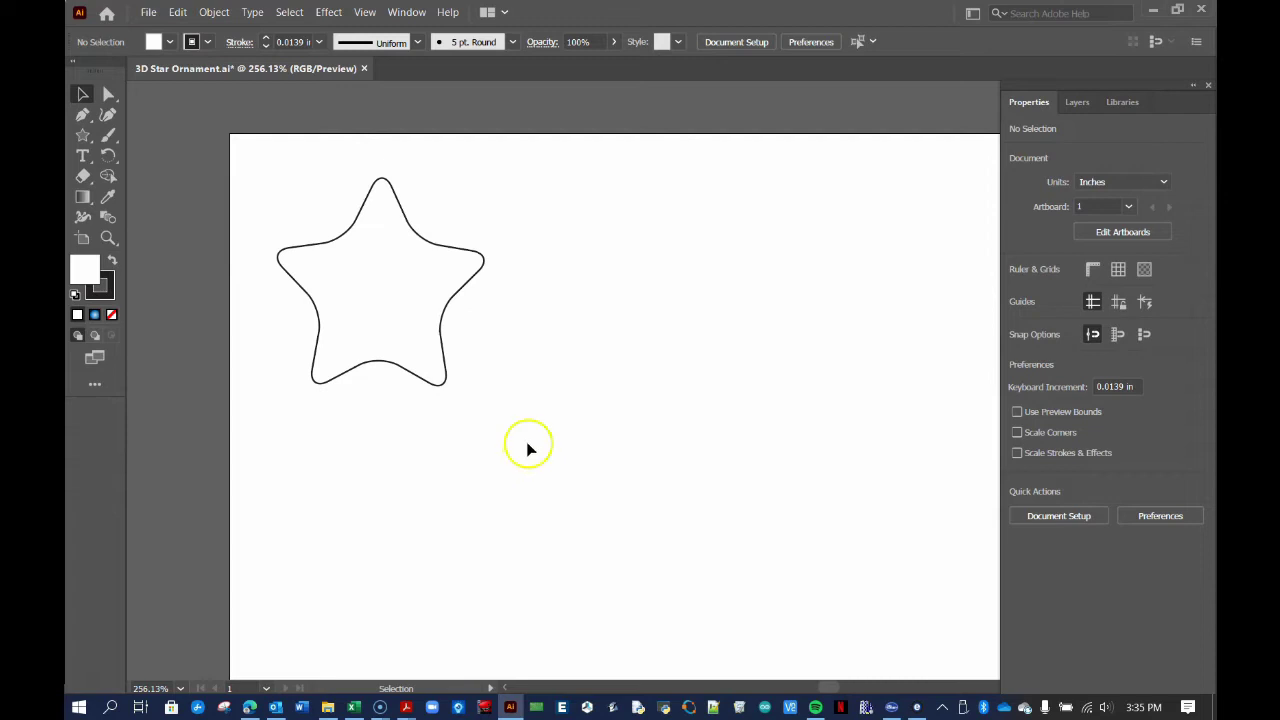
Step: Export the selected rounded star as a DXF named 'Star v2' with R13/LT95 options
drag(481, 386, 242, 150)
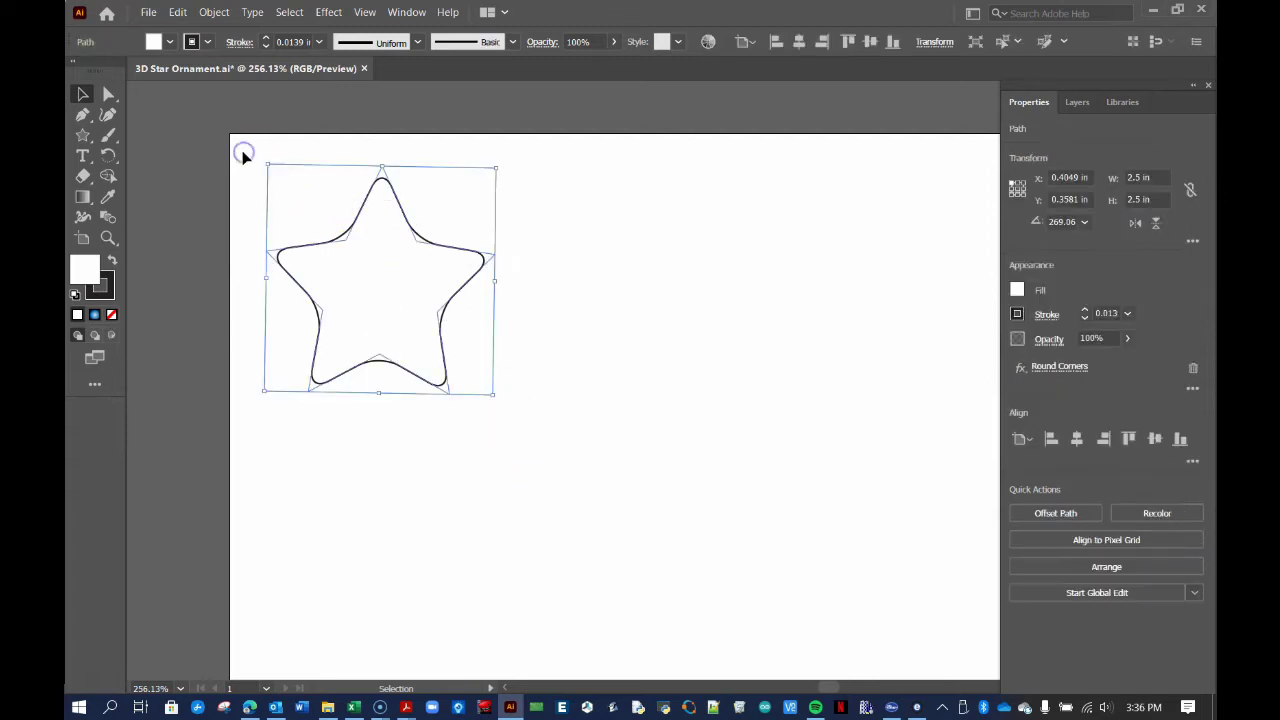
click(152, 12)
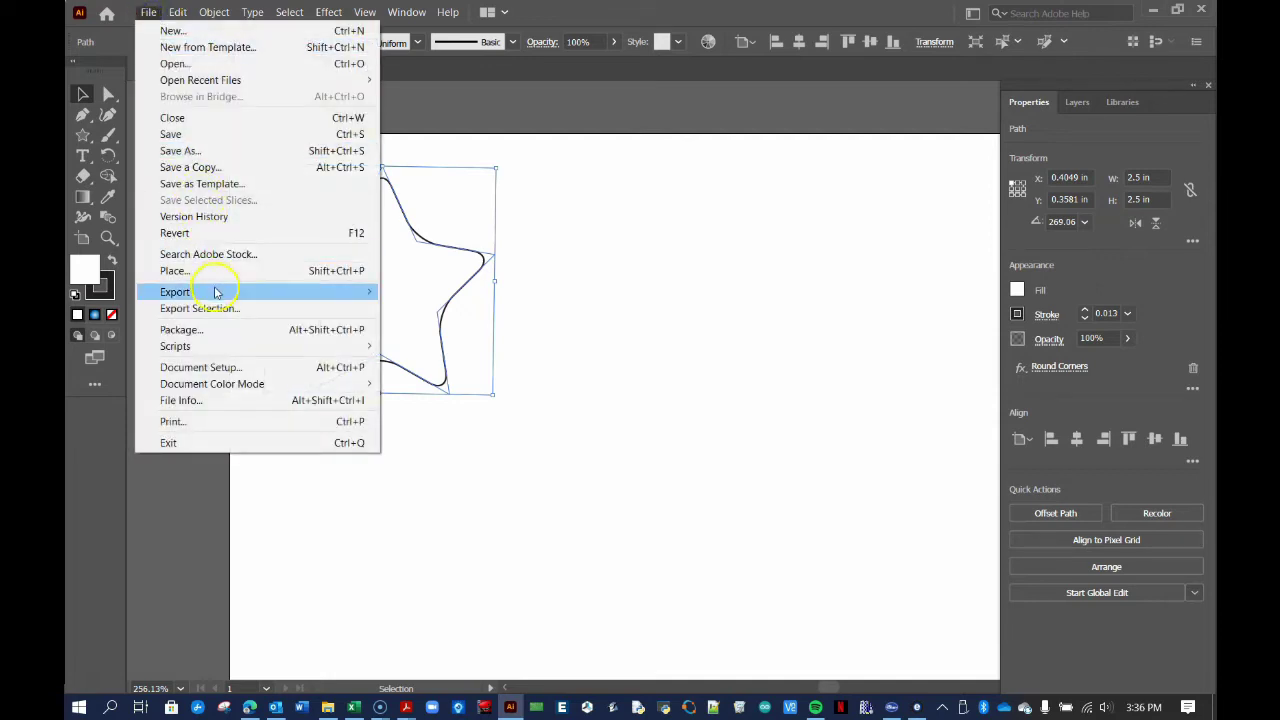
mouse_move(333, 297)
click(400, 308)
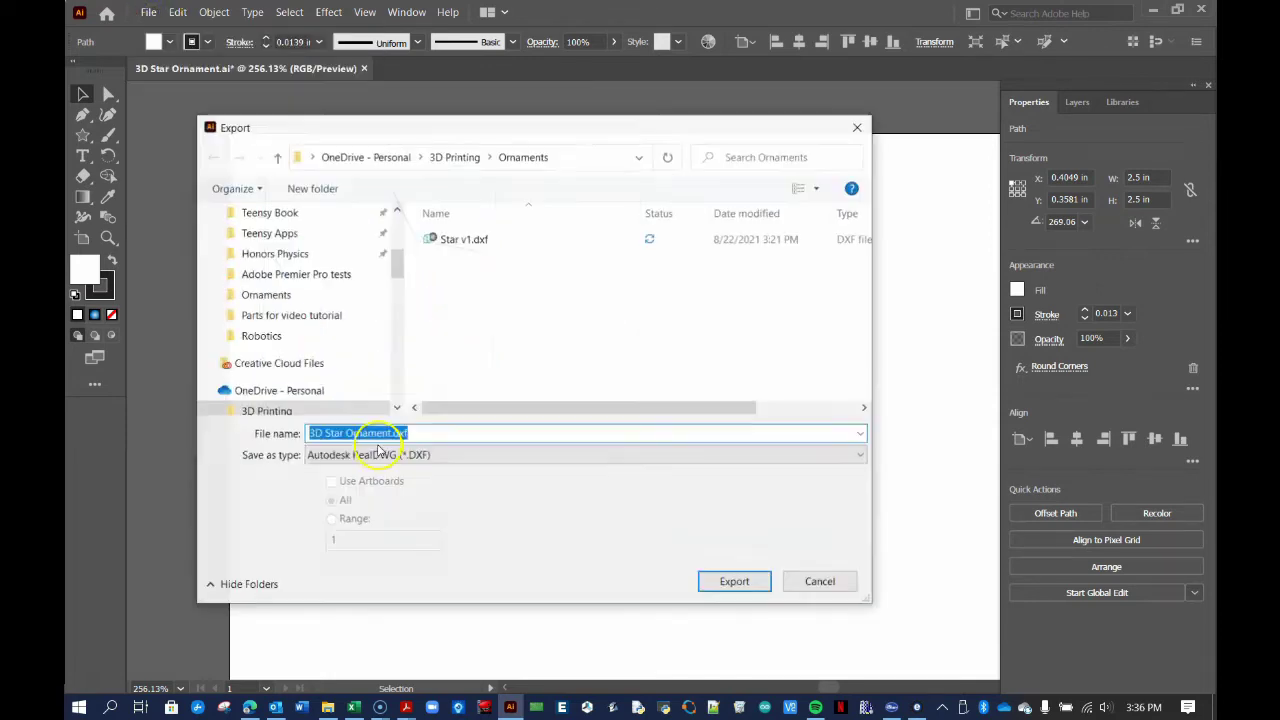
text(Star v2)
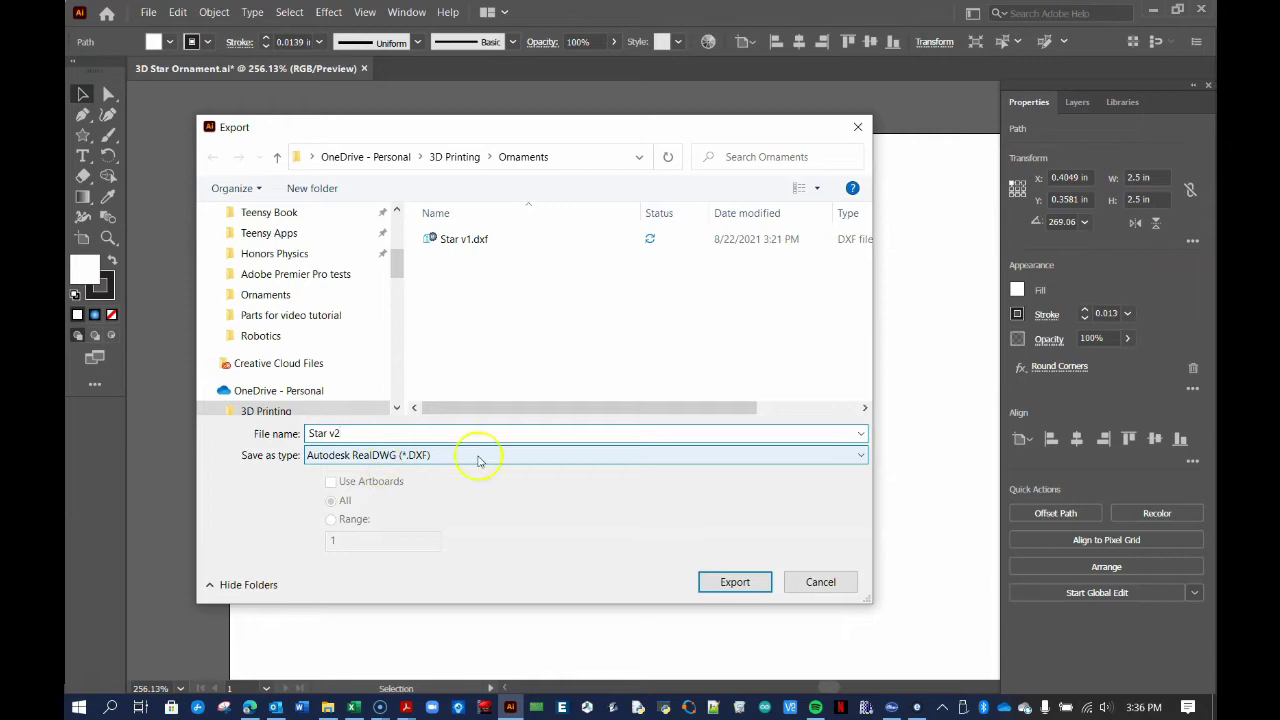
click(733, 582)
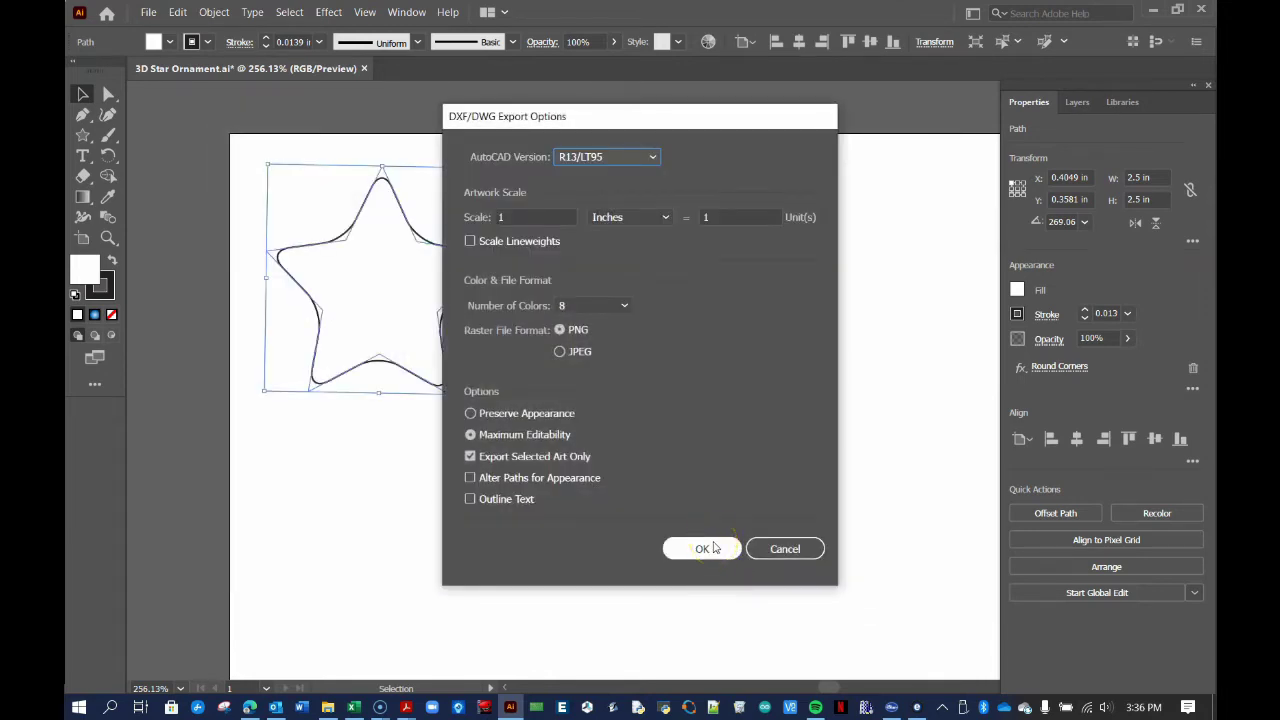
click(715, 548)
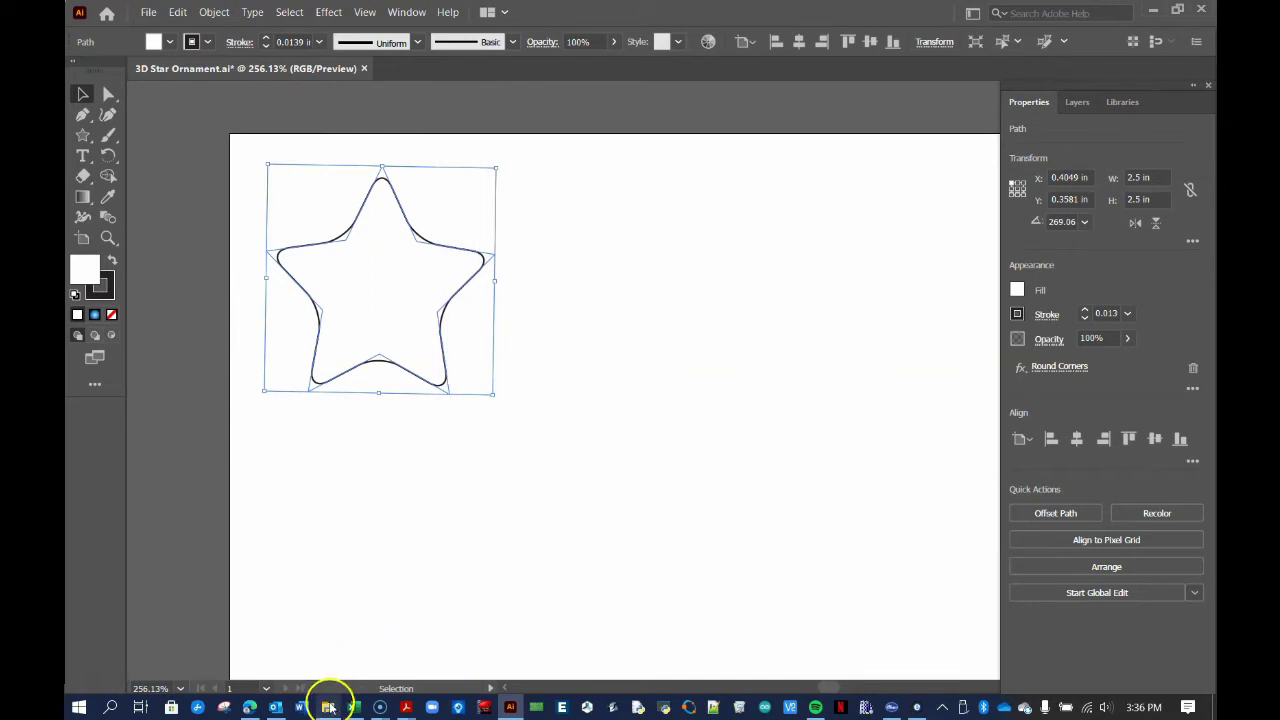
click(328, 706)
click(626, 342)
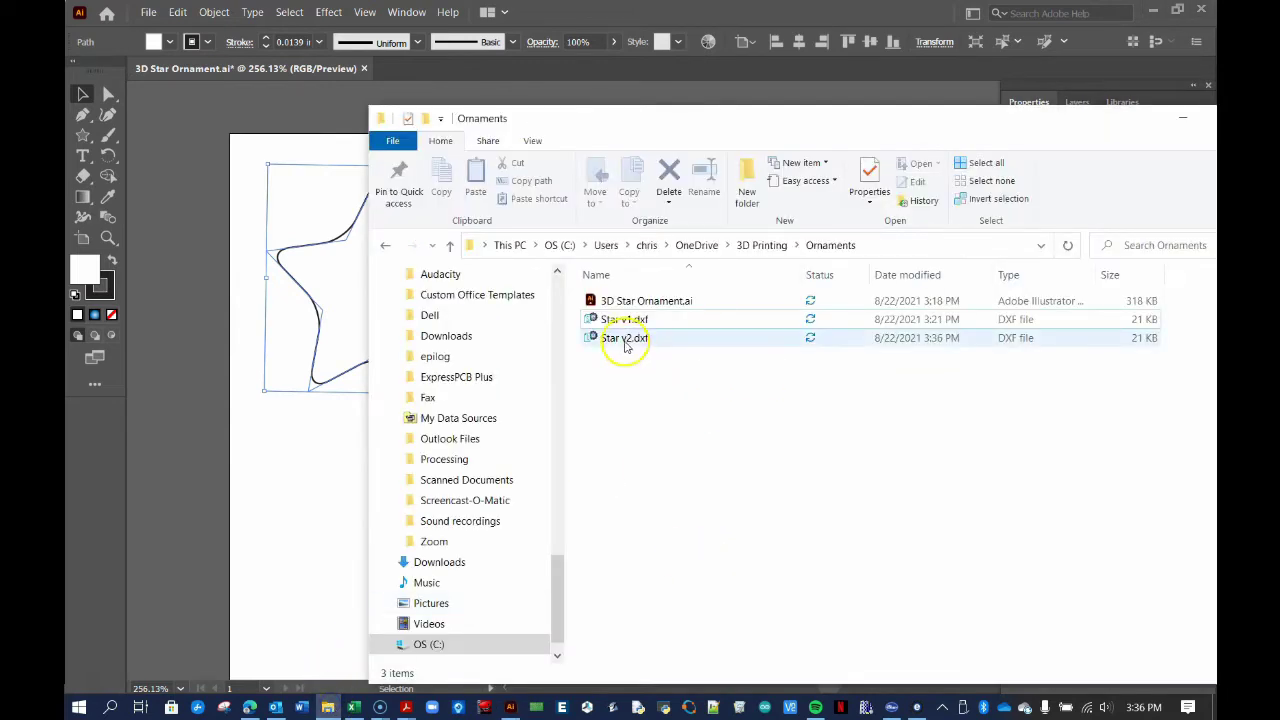
double_click(626, 340)
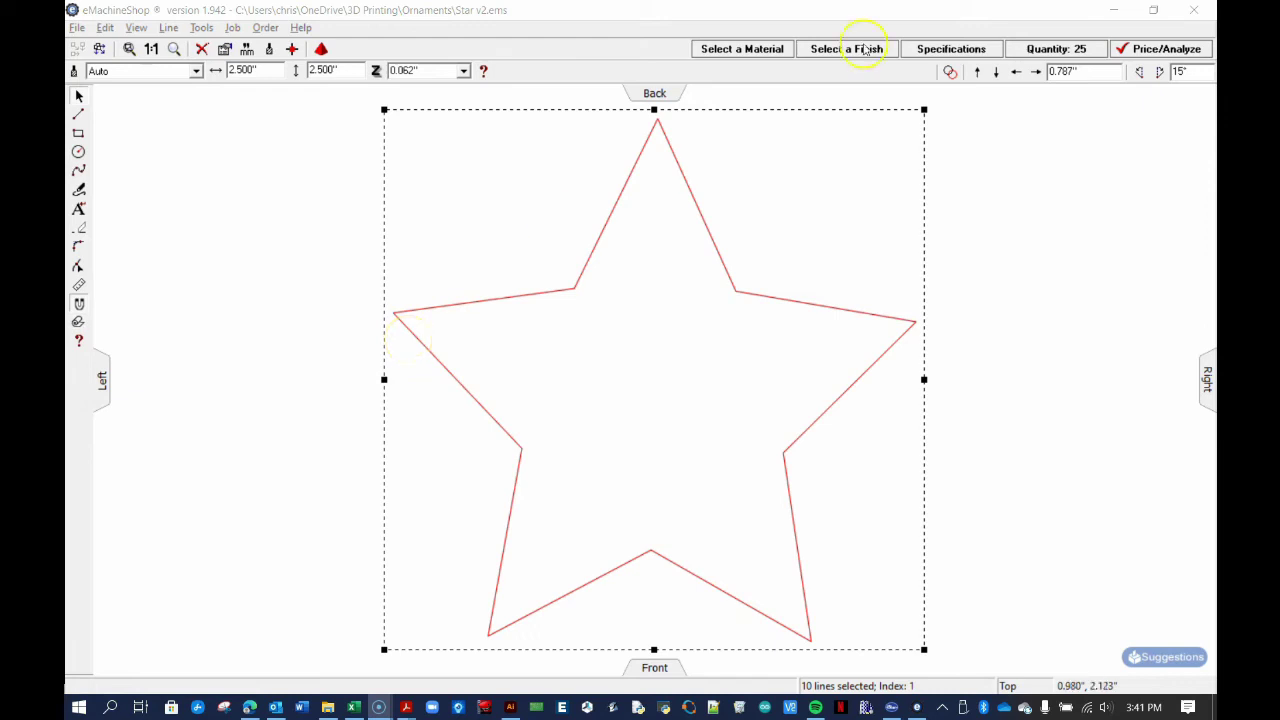
click(1196, 11)
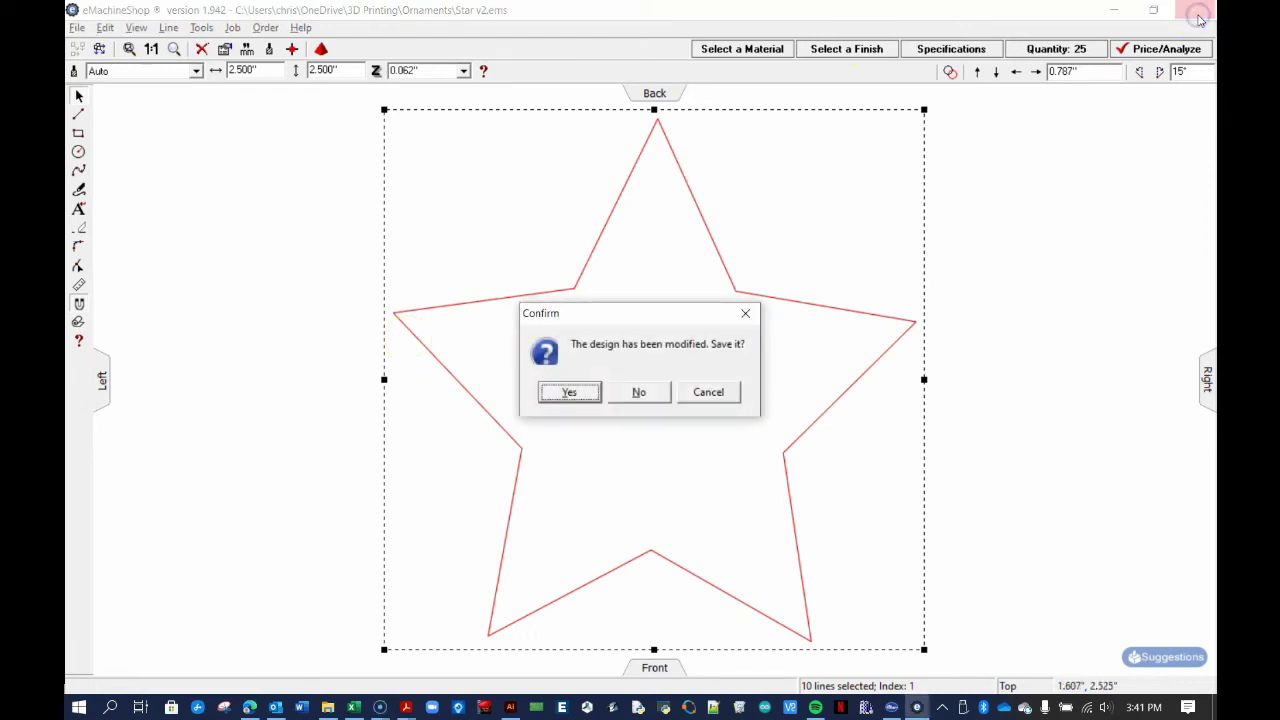
click(637, 392)
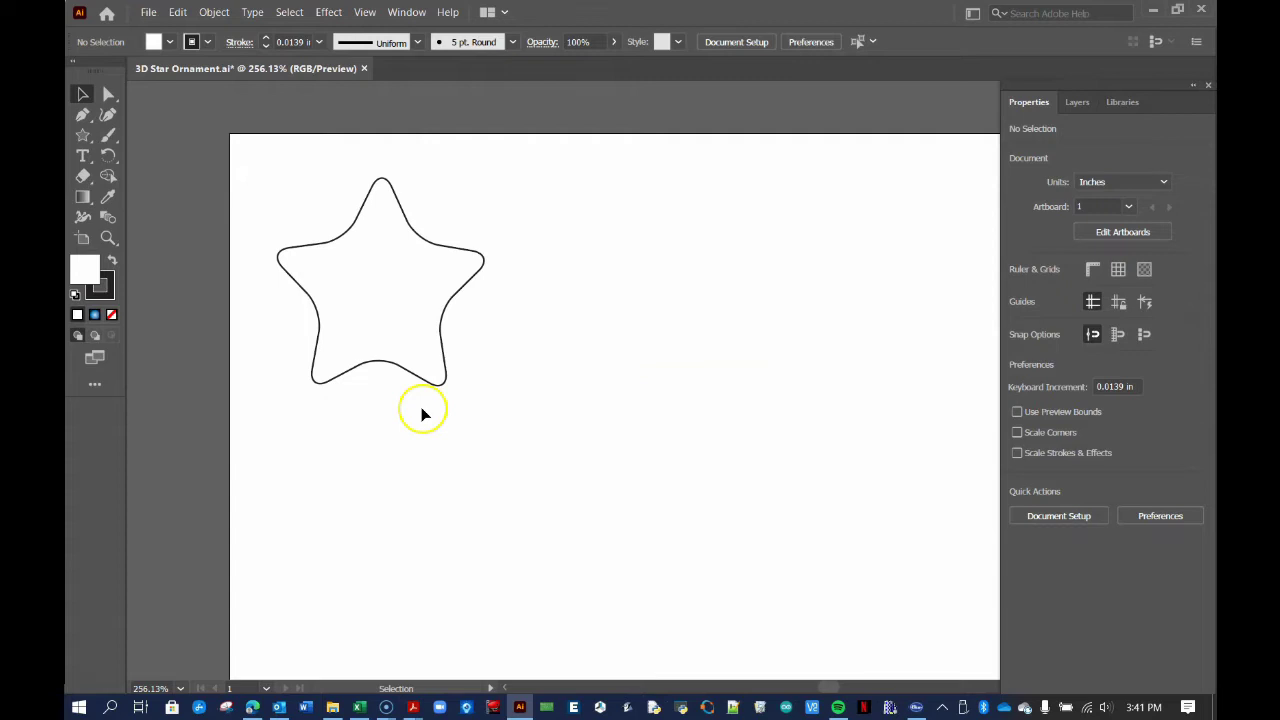
Step: Export the selected rounded star as DXF 'Star v3' using Preserve Appearance
drag(480, 418, 266, 153)
click(150, 14)
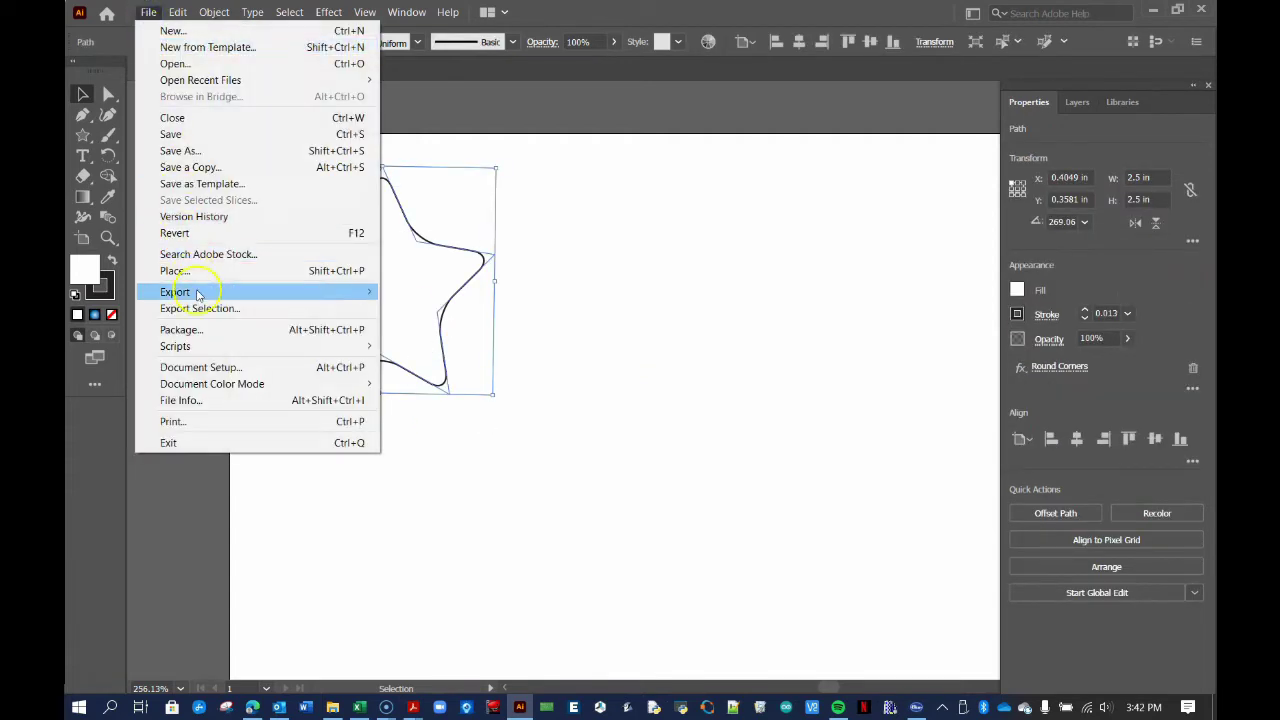
mouse_move(197, 293)
click(425, 308)
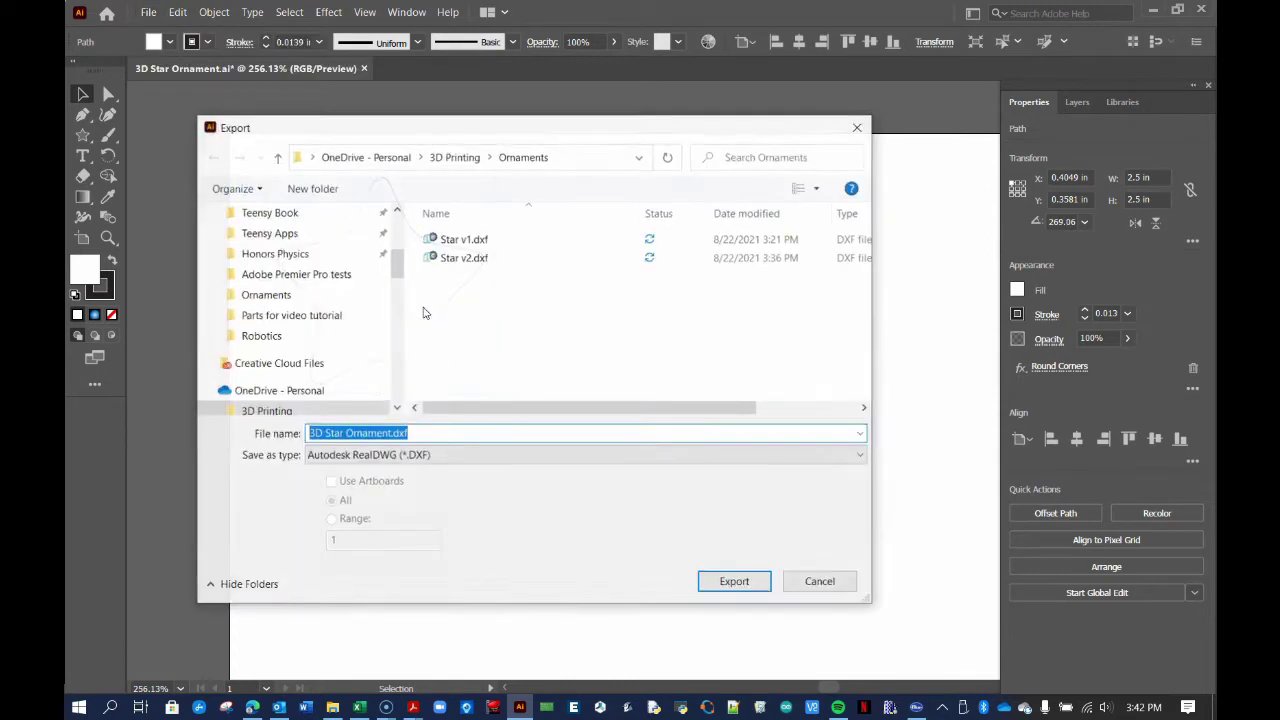
text(Star v3)
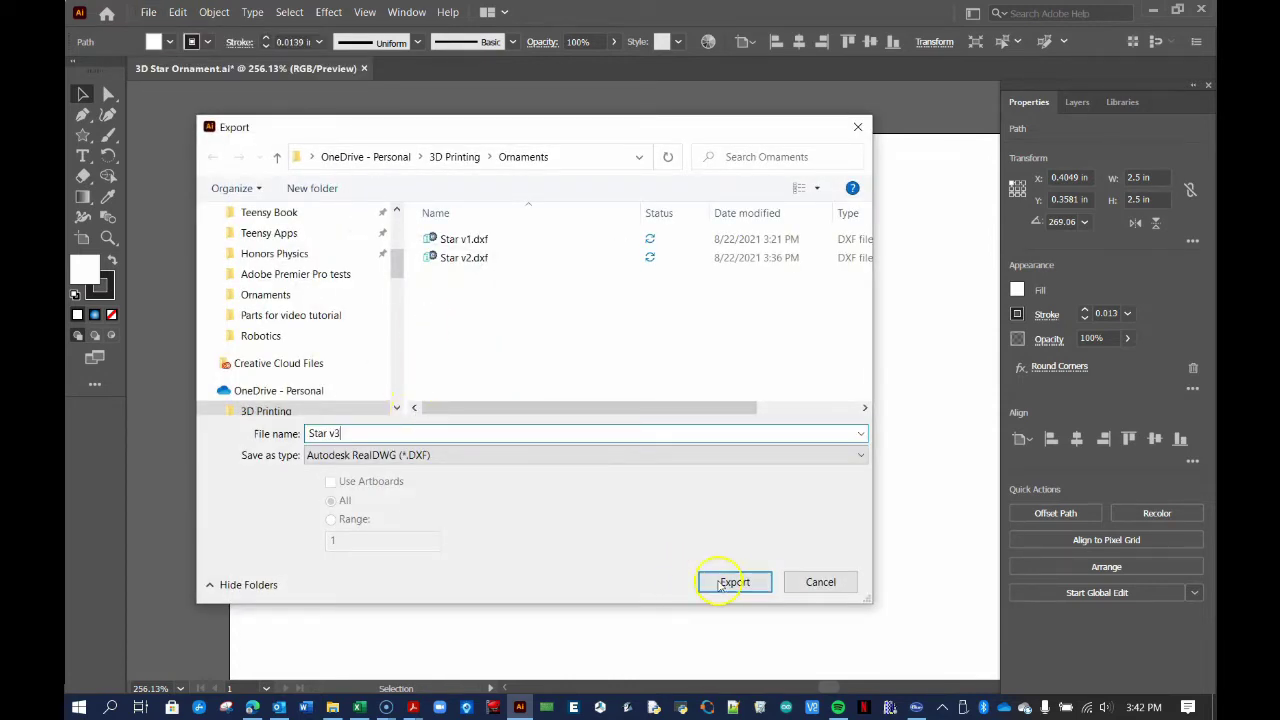
click(734, 582)
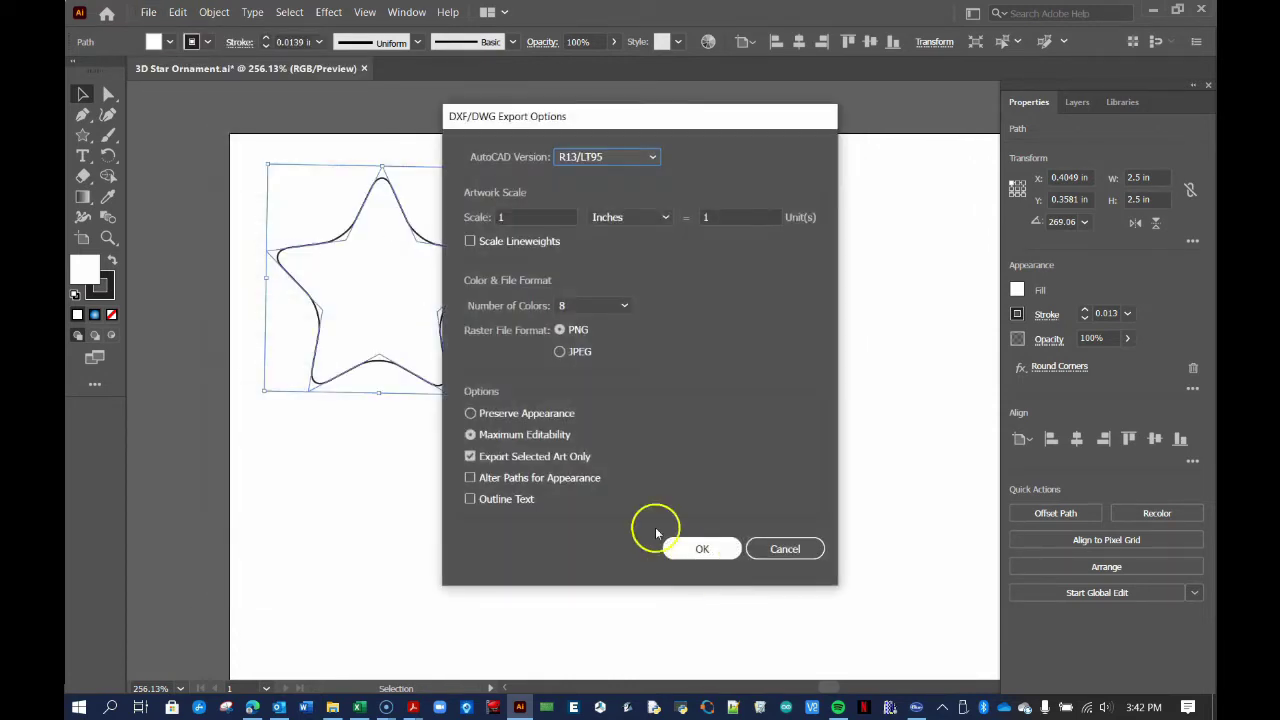
click(498, 414)
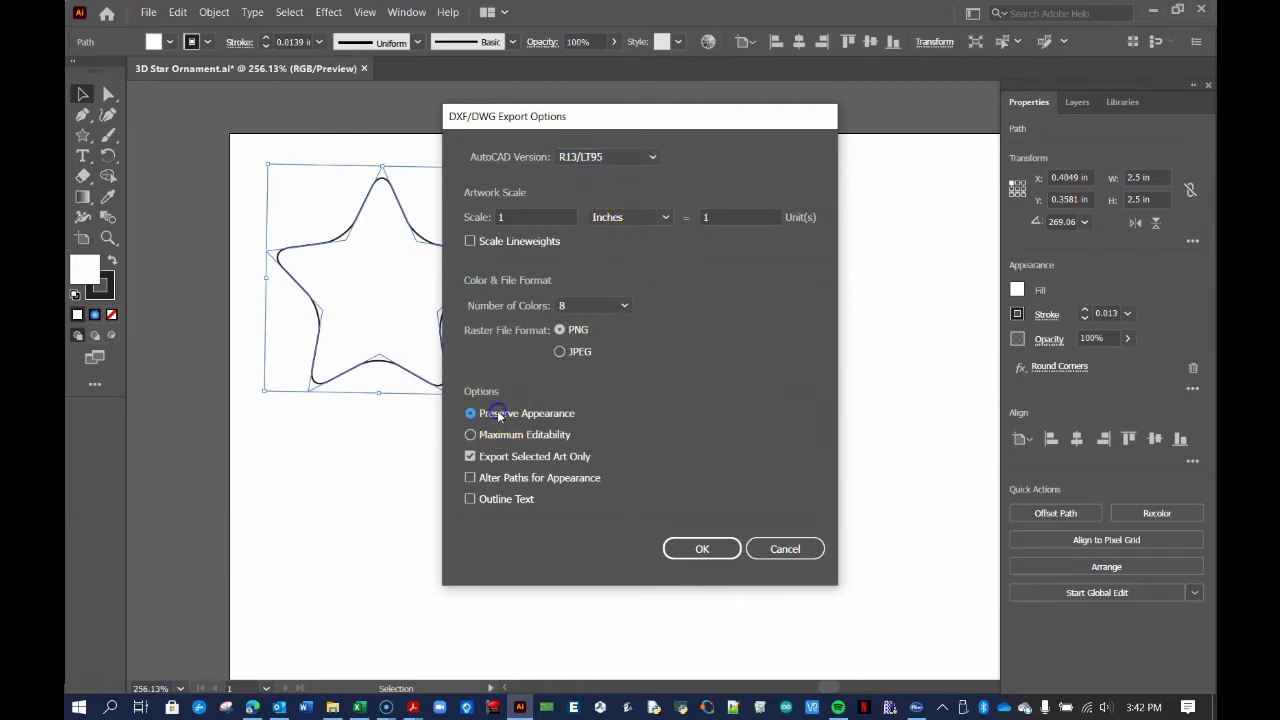
click(712, 547)
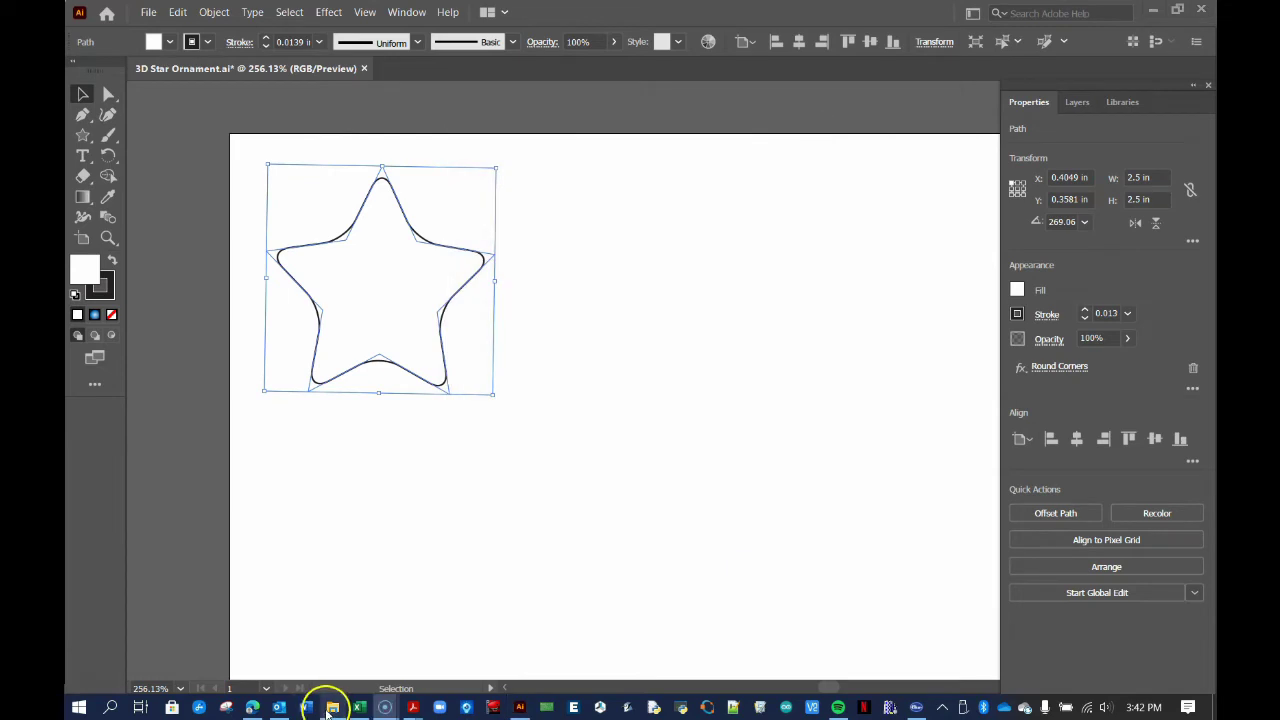
Step: Open Star v3.dxf from the Ornaments folder in eMachineShop, then close it without saving
click(333, 707)
click(645, 428)
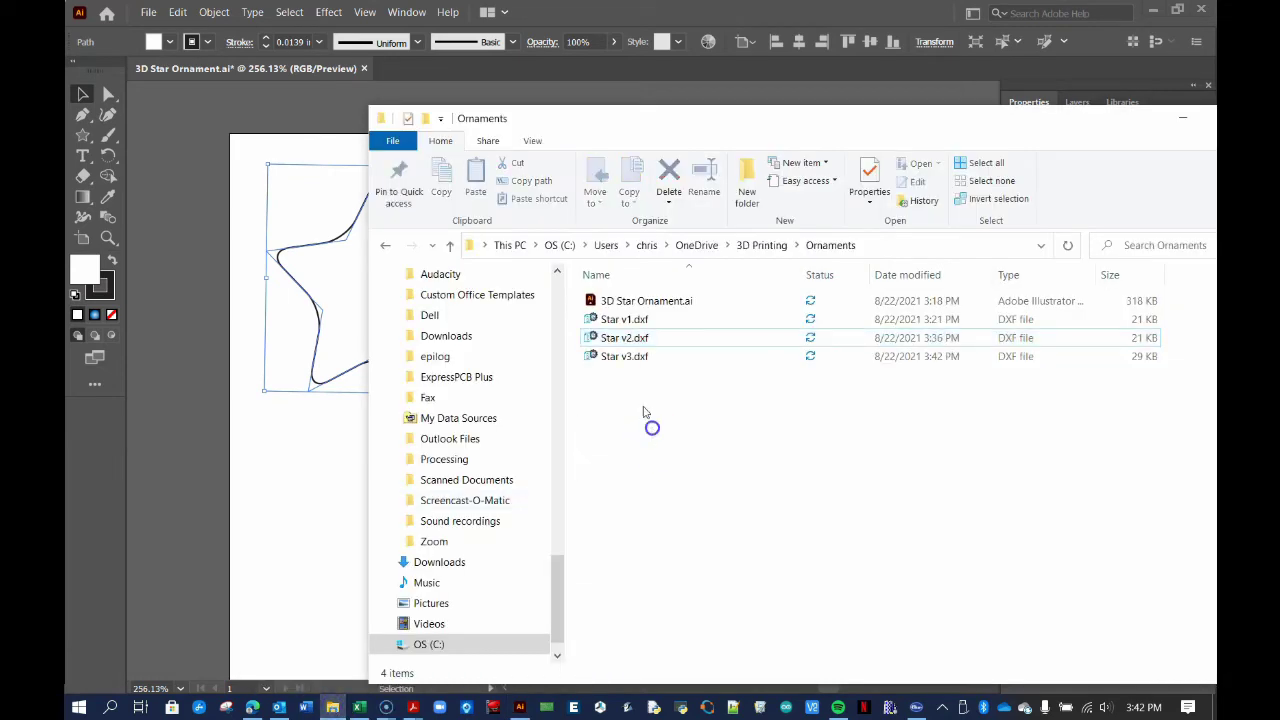
double_click(626, 357)
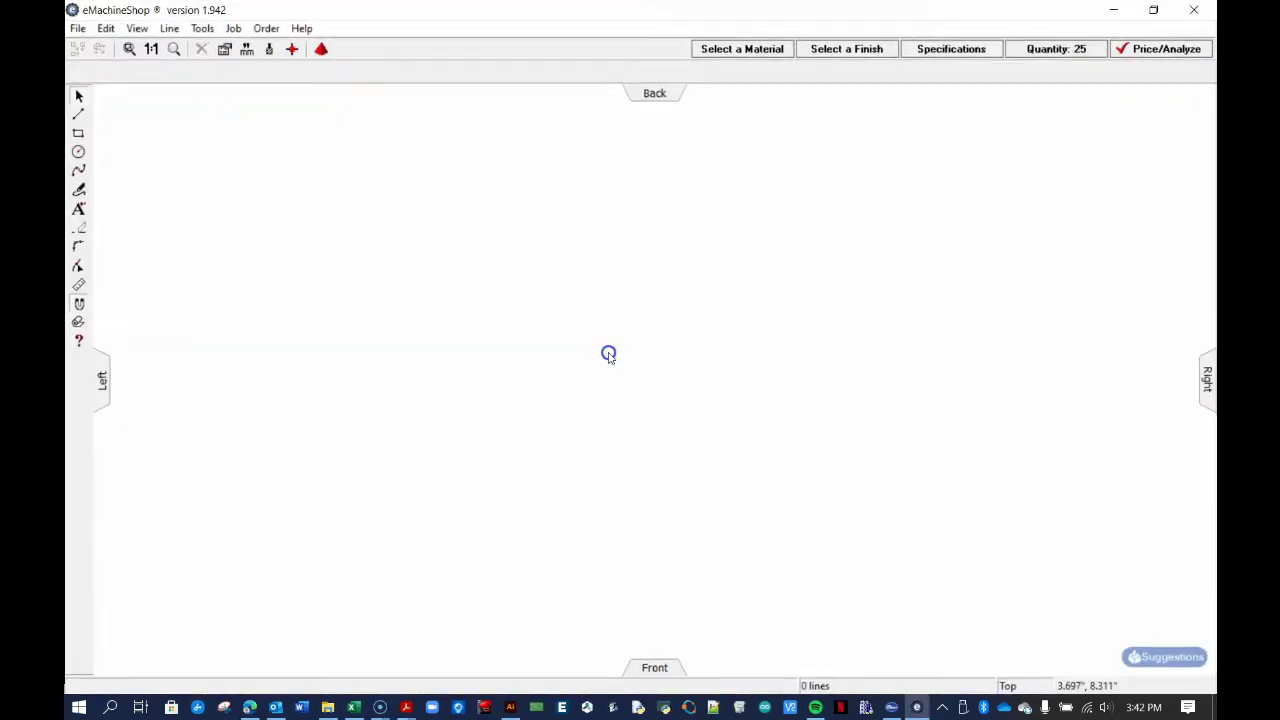
click(583, 243)
click(560, 265)
key(Return)
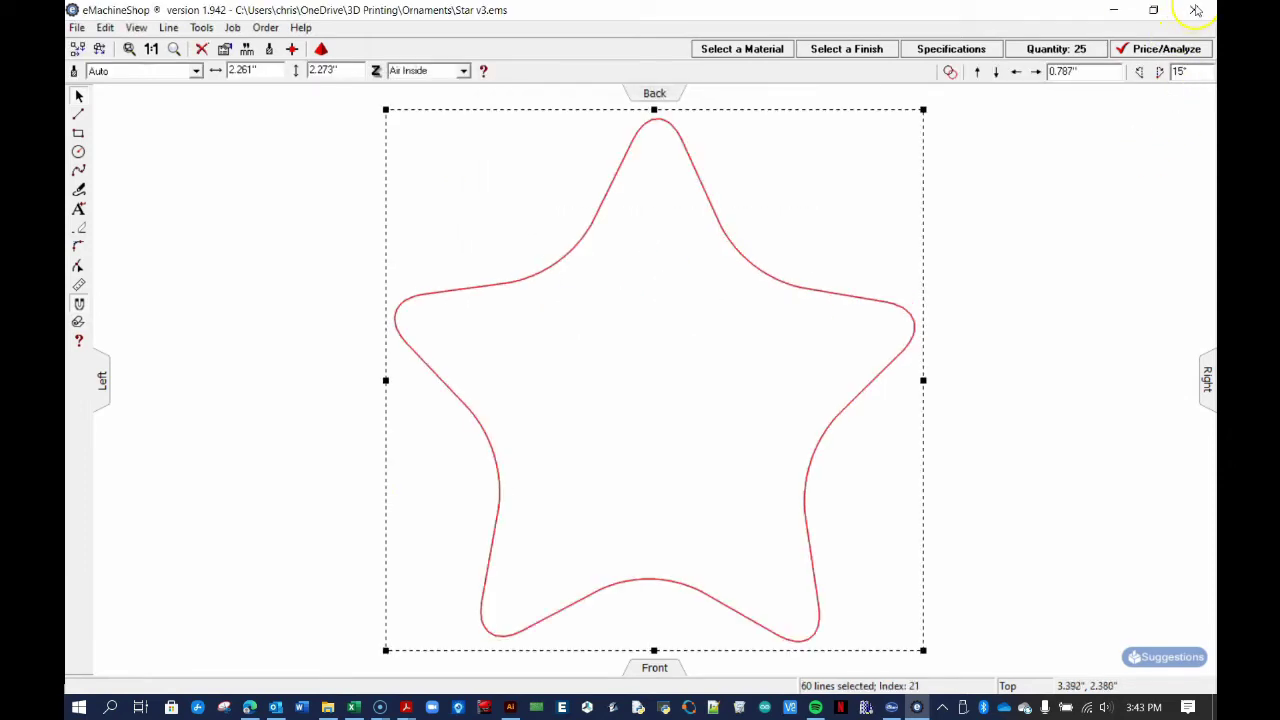
click(1196, 10)
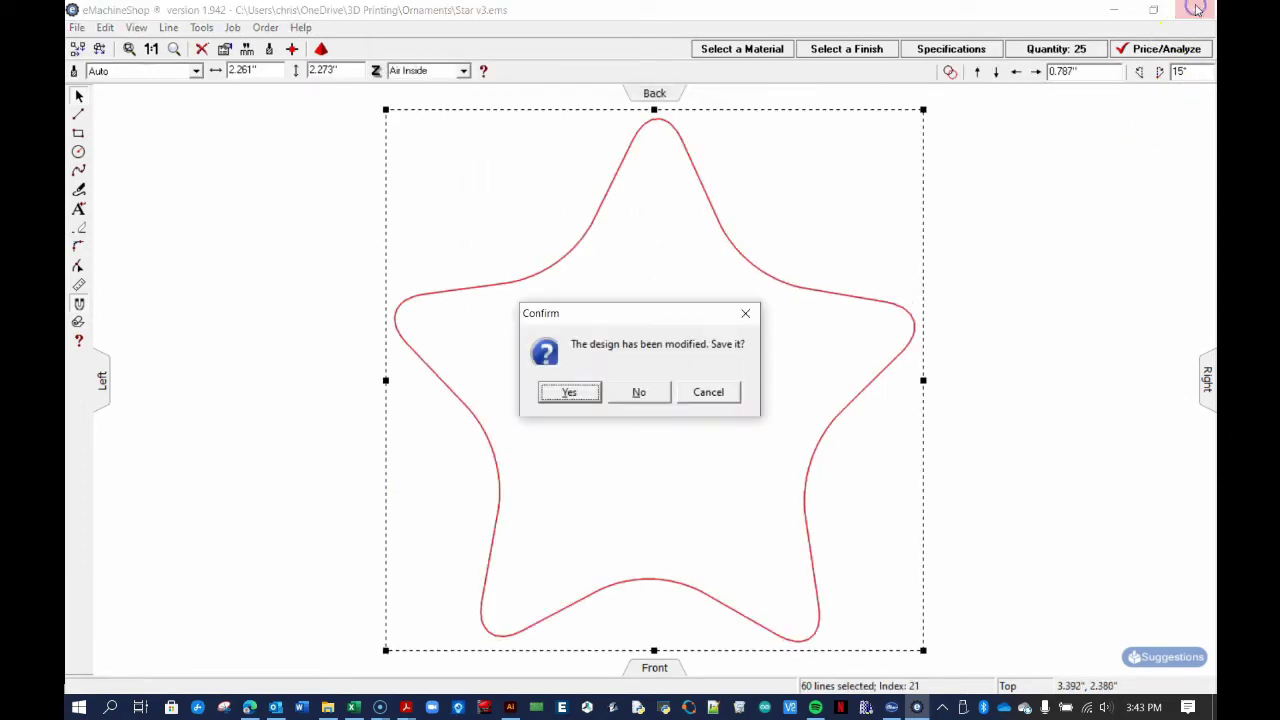
click(638, 392)
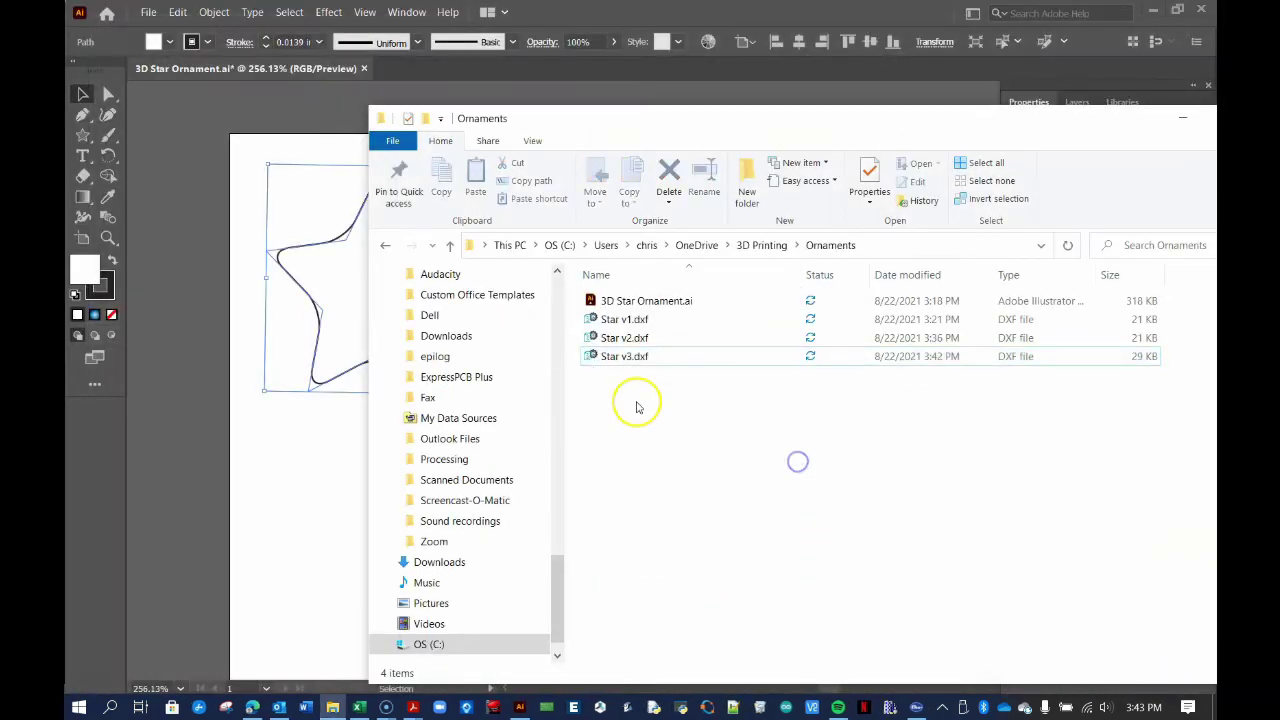
Step: Reimport Star v3.dxf with metric millimetre scaling, inspect its curved and straight segments, then close it
click(624, 357)
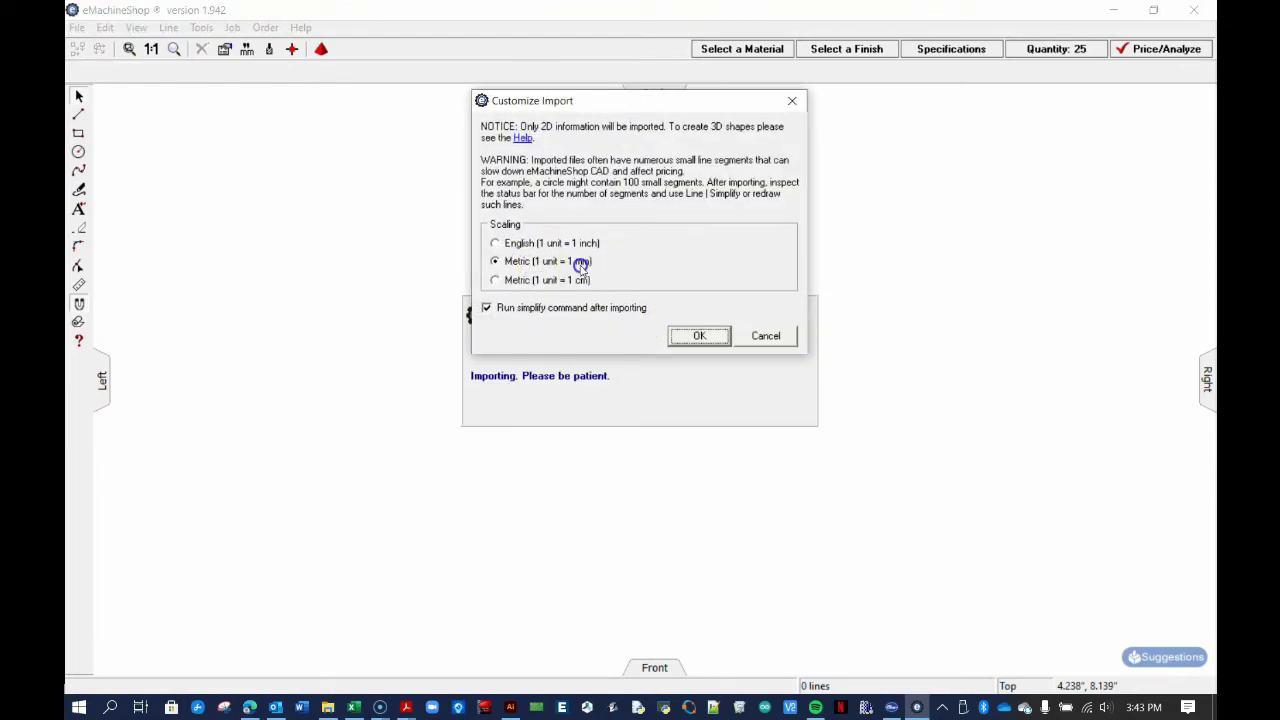
click(694, 337)
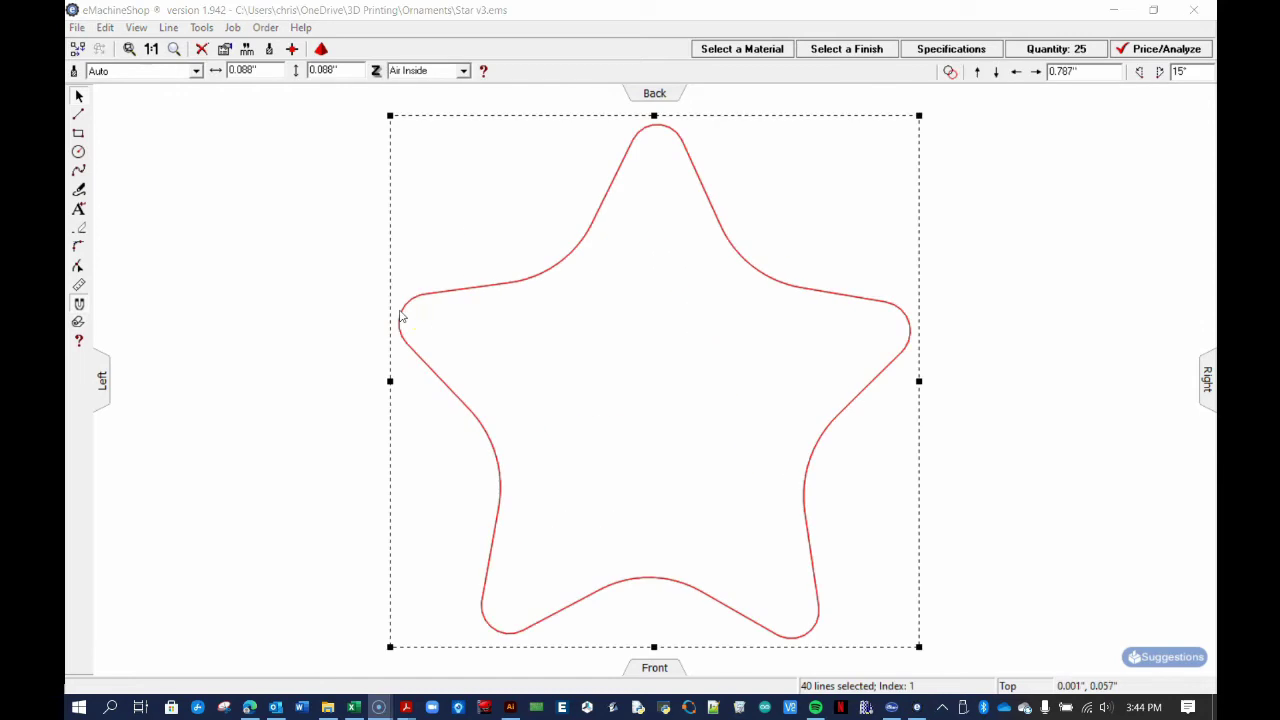
double_click(265, 70)
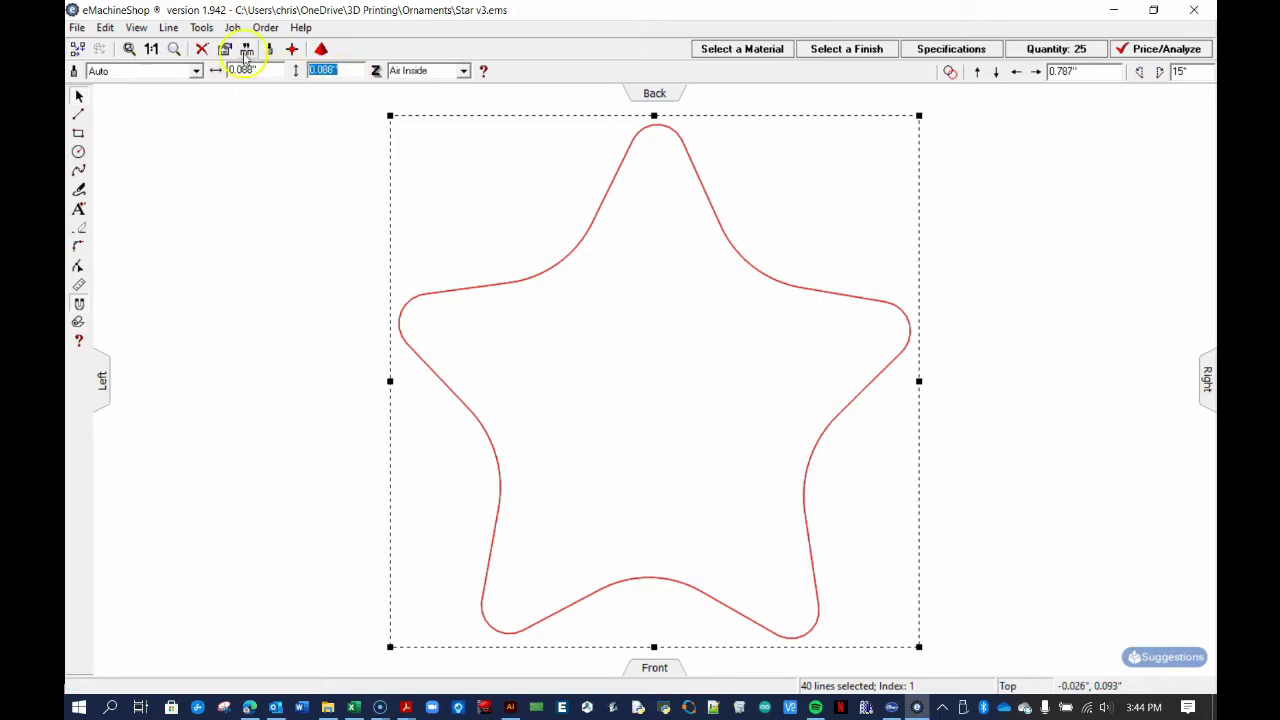
click(265, 124)
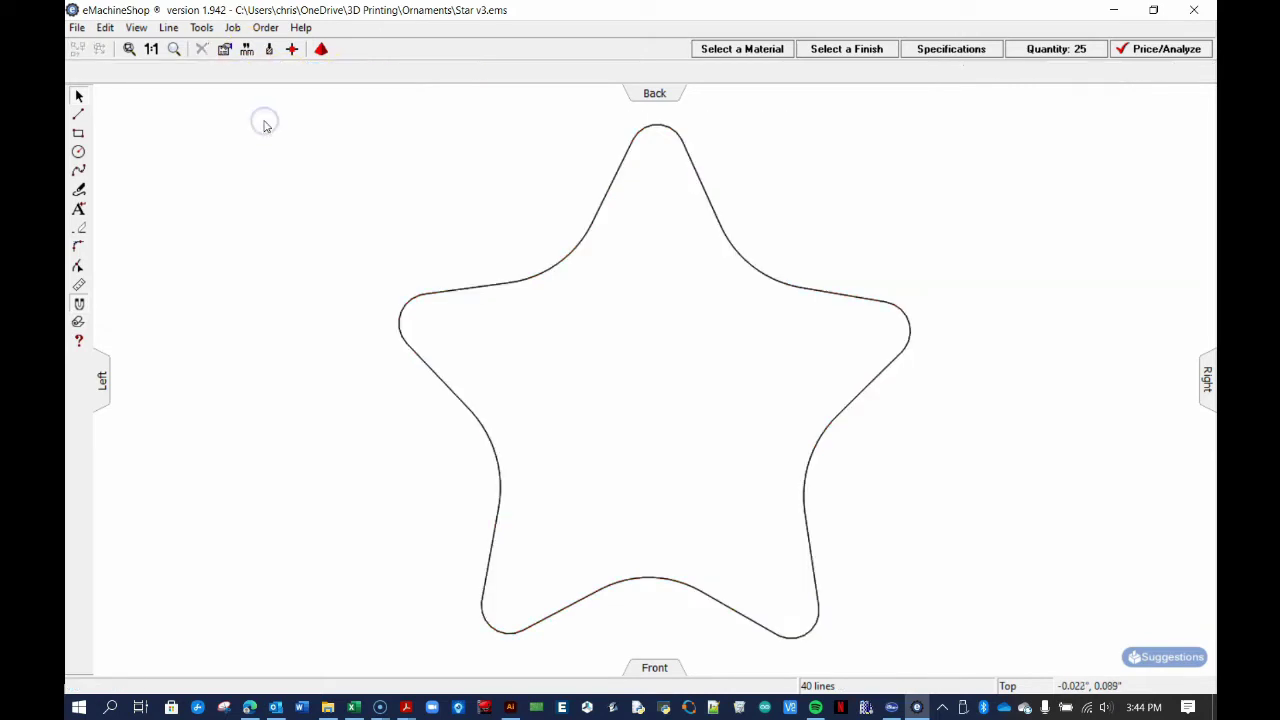
click(512, 285)
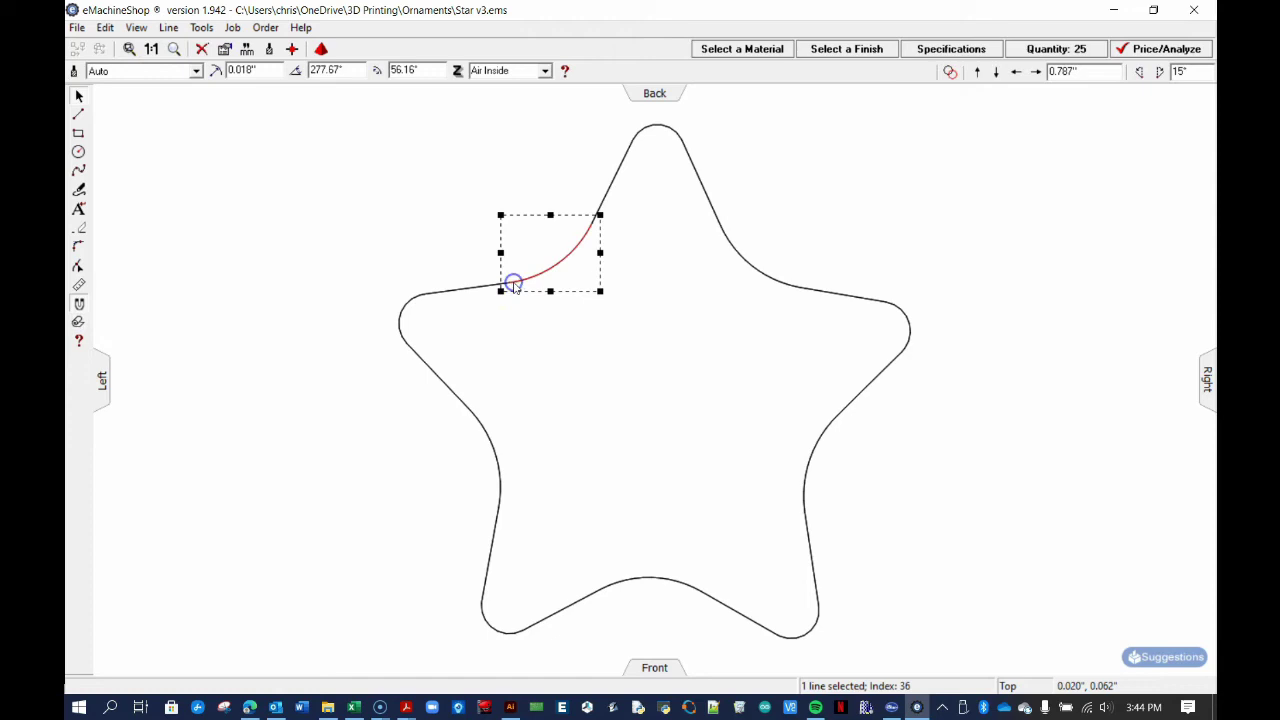
click(484, 288)
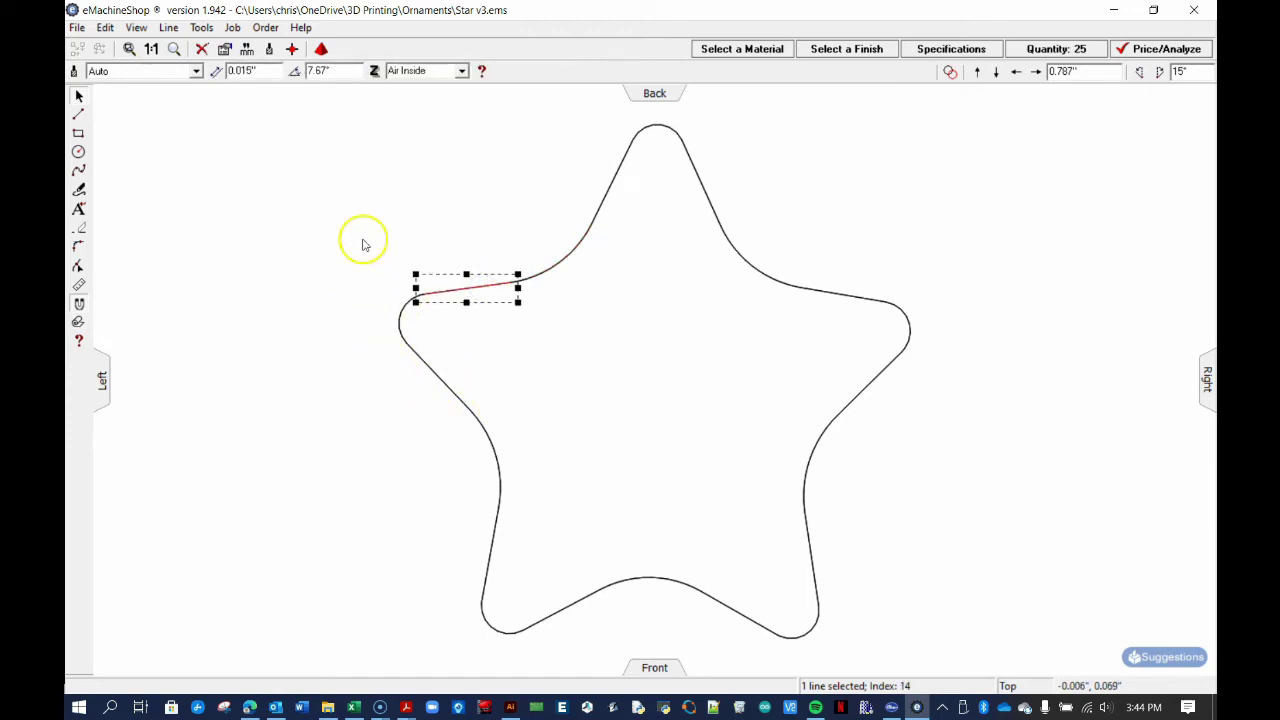
click(351, 124)
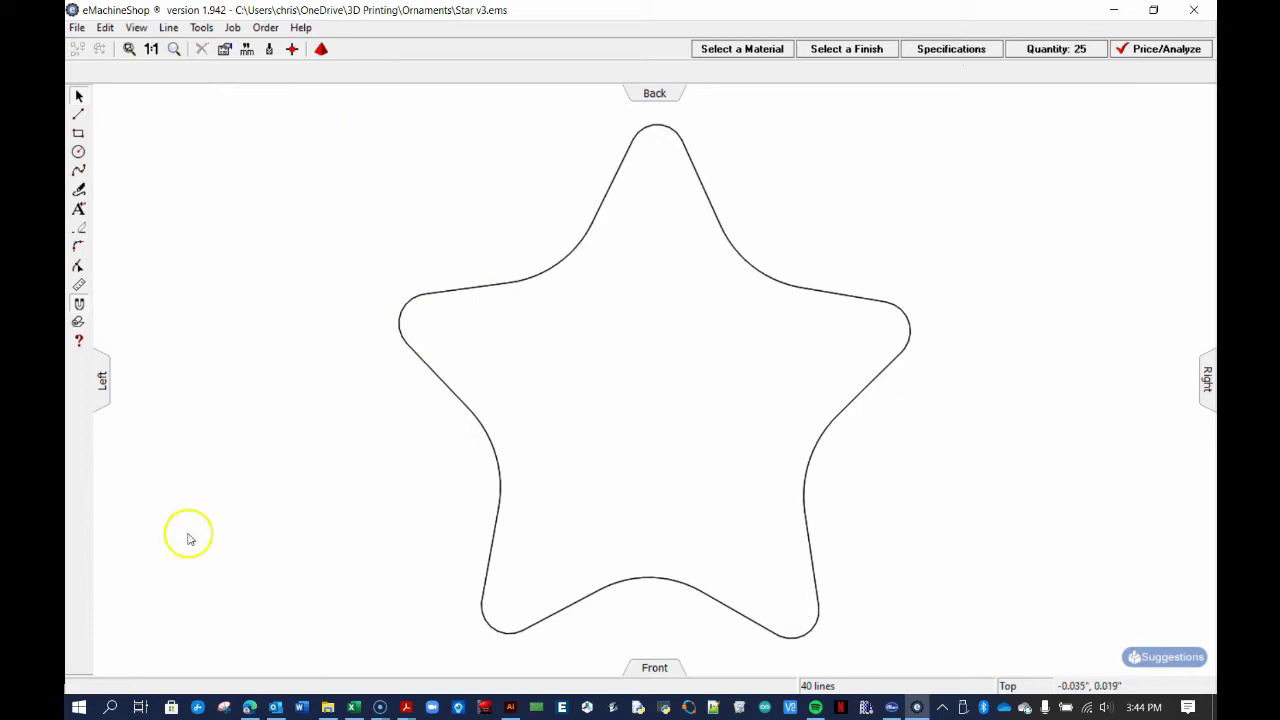
click(1193, 10)
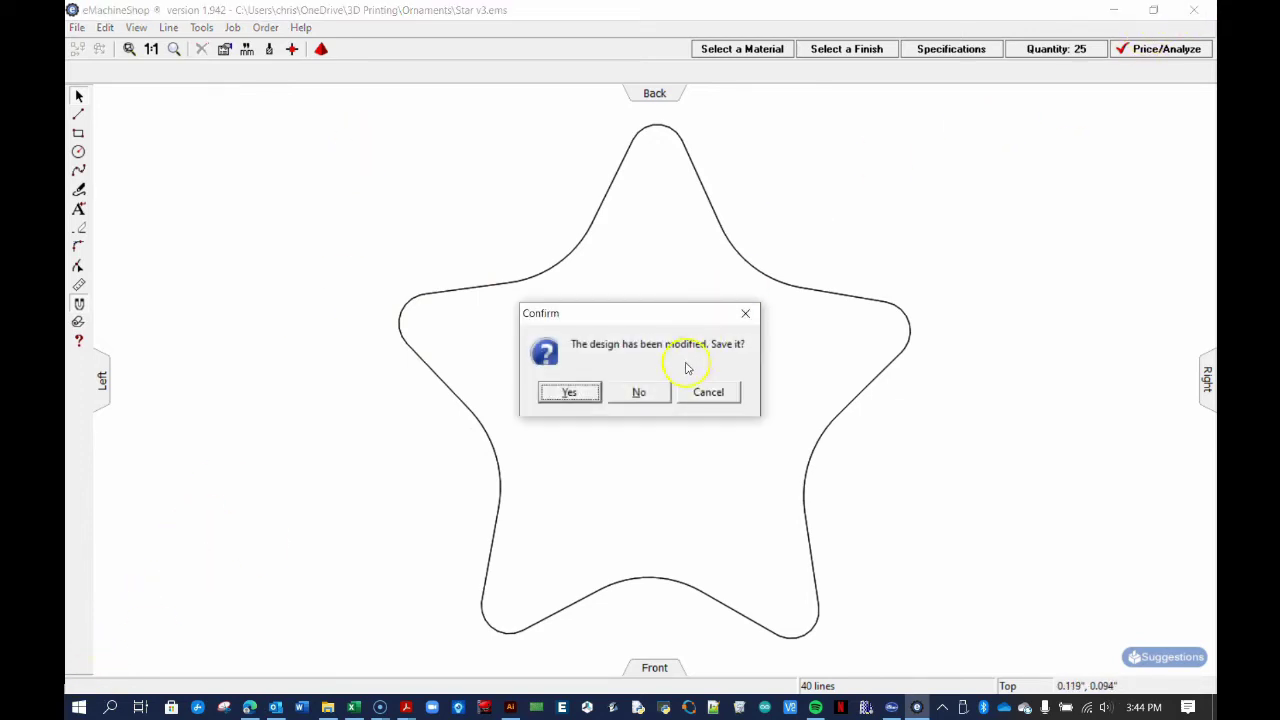
Step: Discard the eMachineShop changes and save the 3D Star Ornament document in Illustrator
click(636, 393)
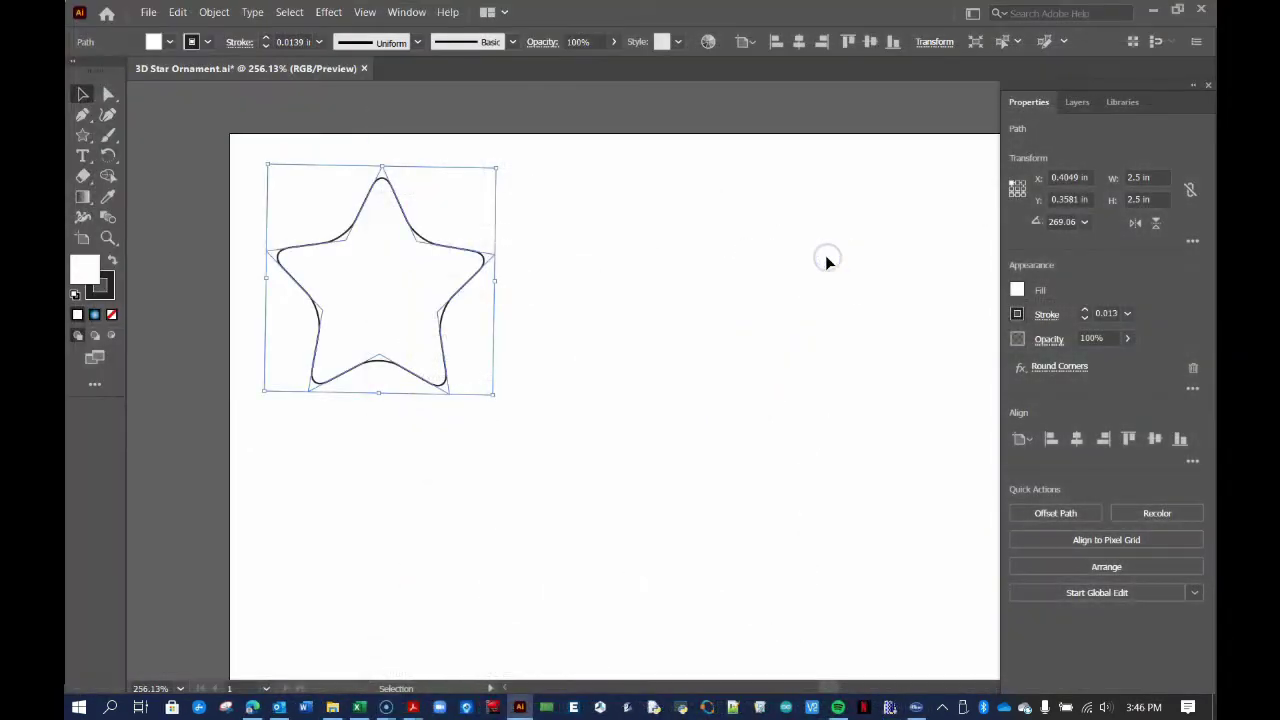
click(148, 12)
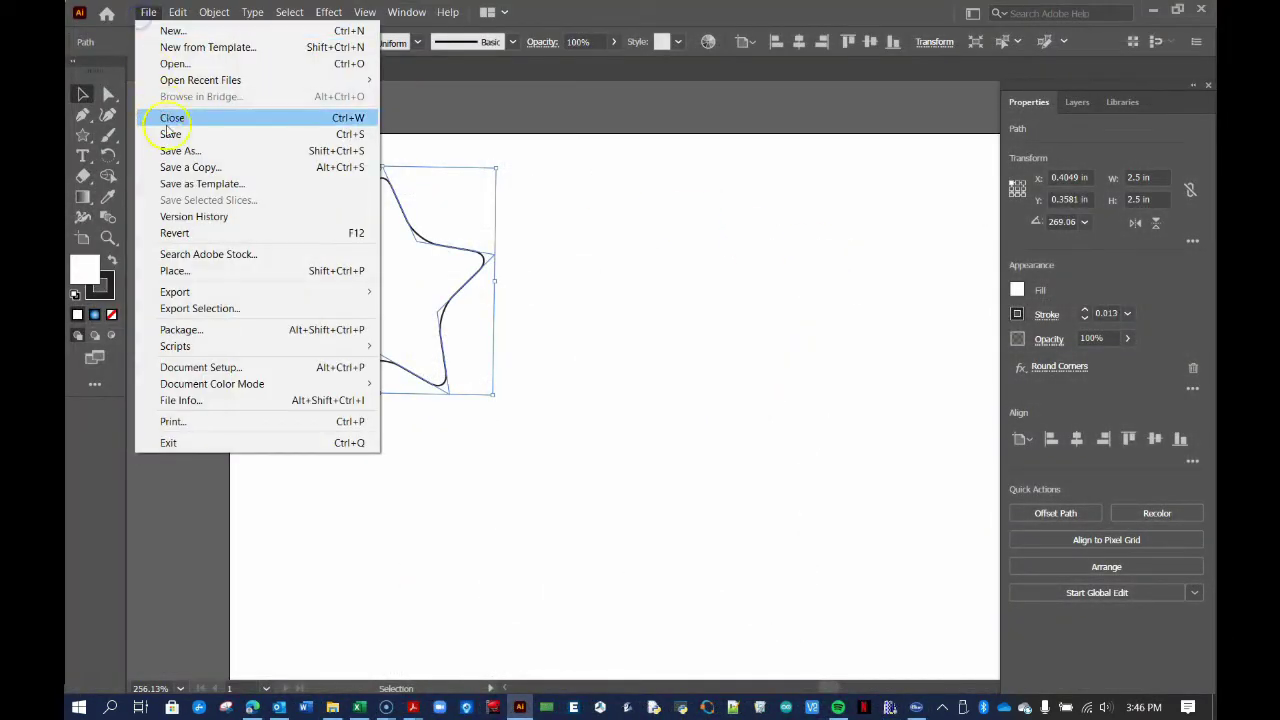
click(170, 134)
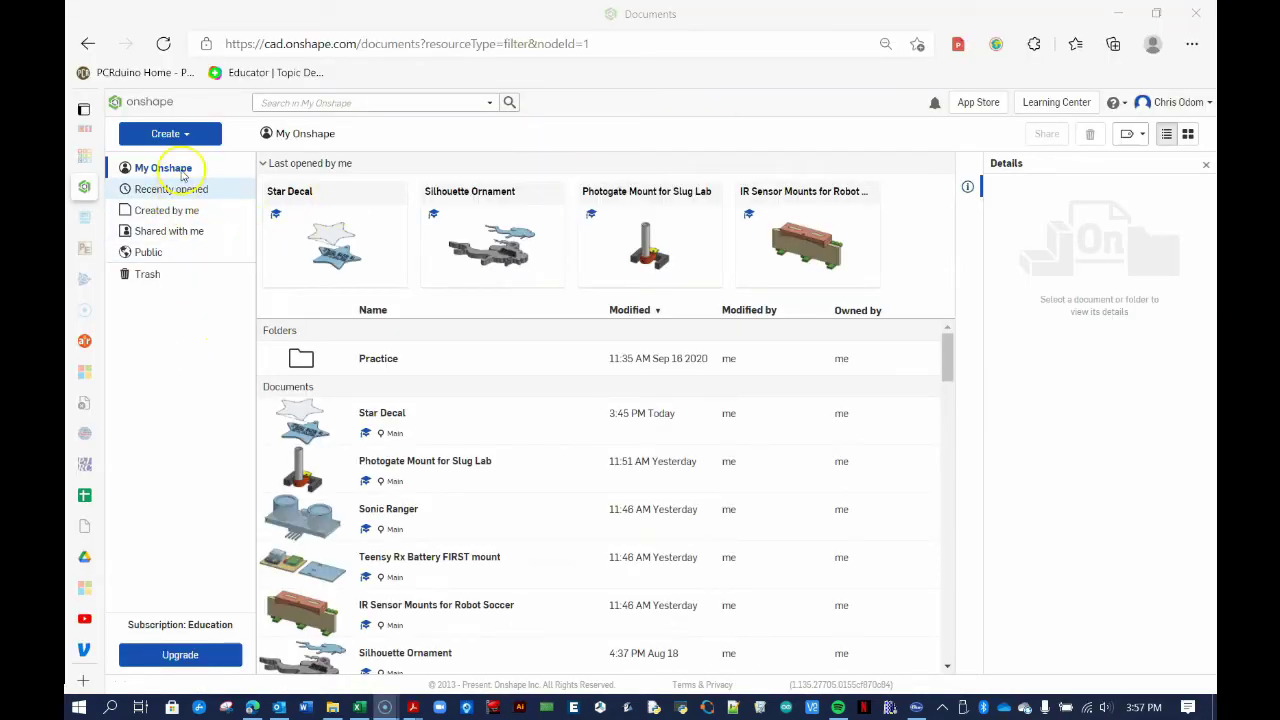
Step: Create a new Onshape document named Star Ornament
click(183, 136)
click(171, 161)
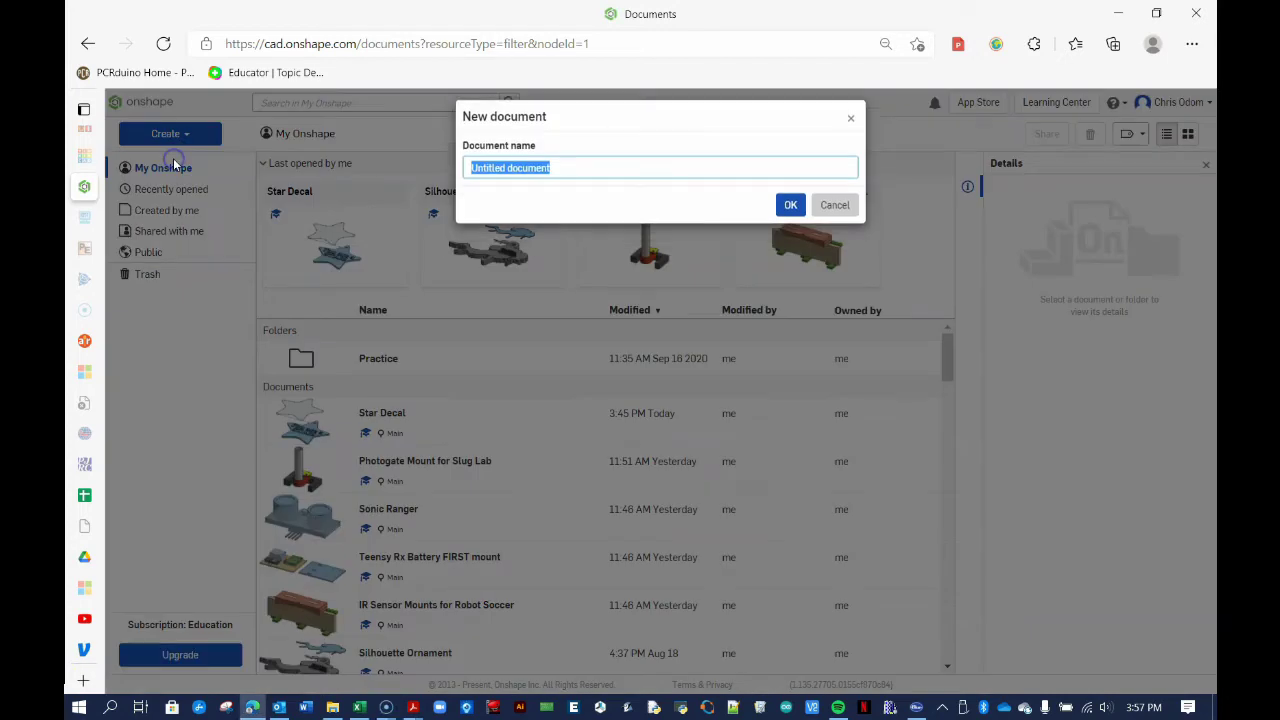
key(BackSpace)
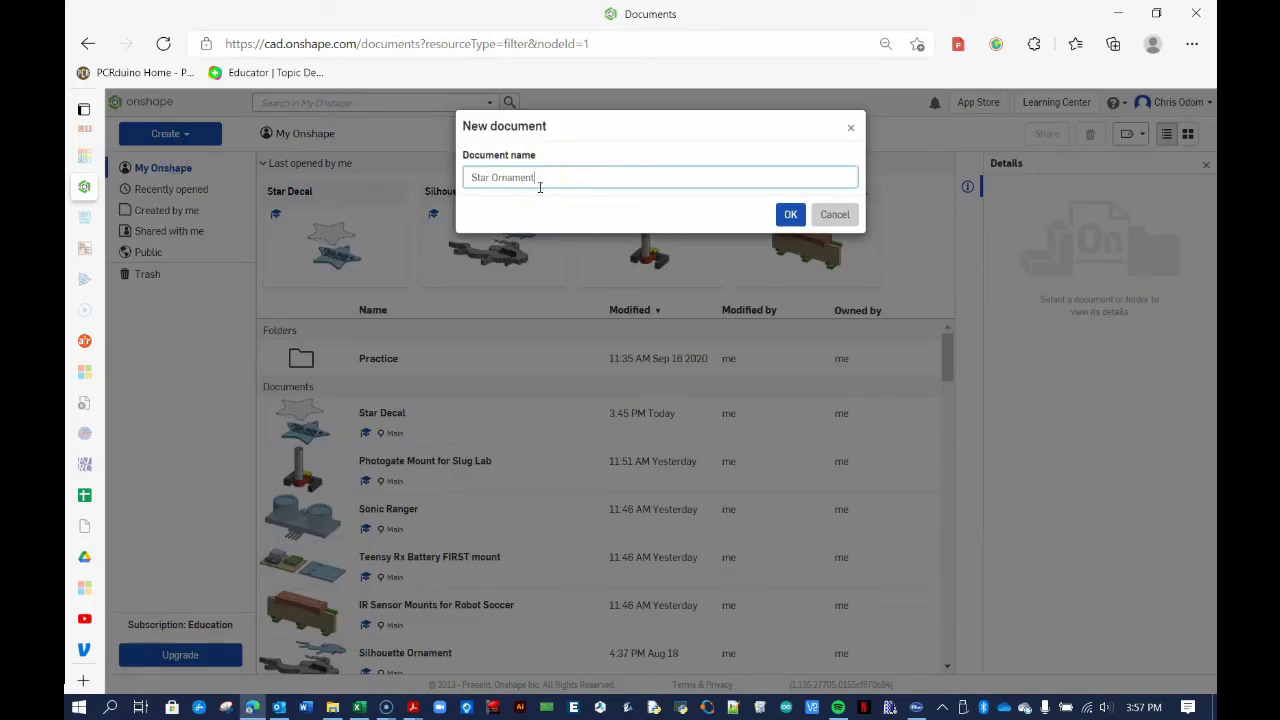
click(790, 214)
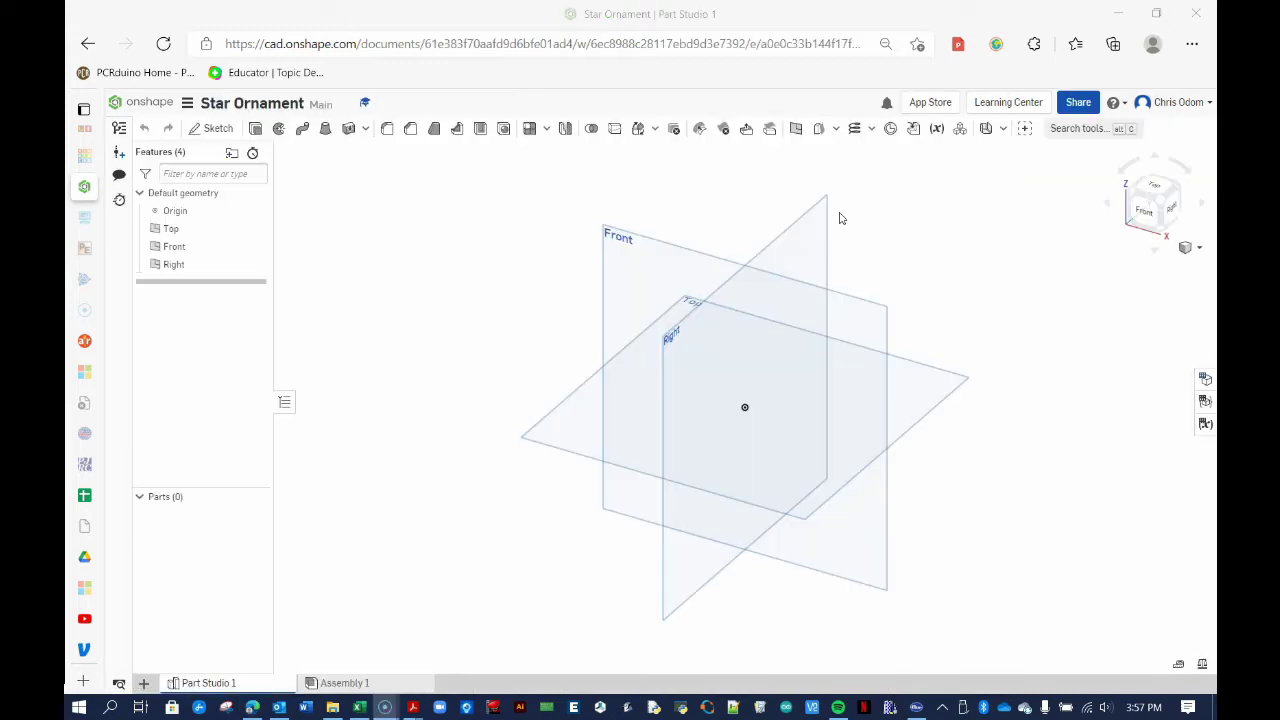
Step: Set the workspace default length unit to Inch
click(187, 103)
click(228, 214)
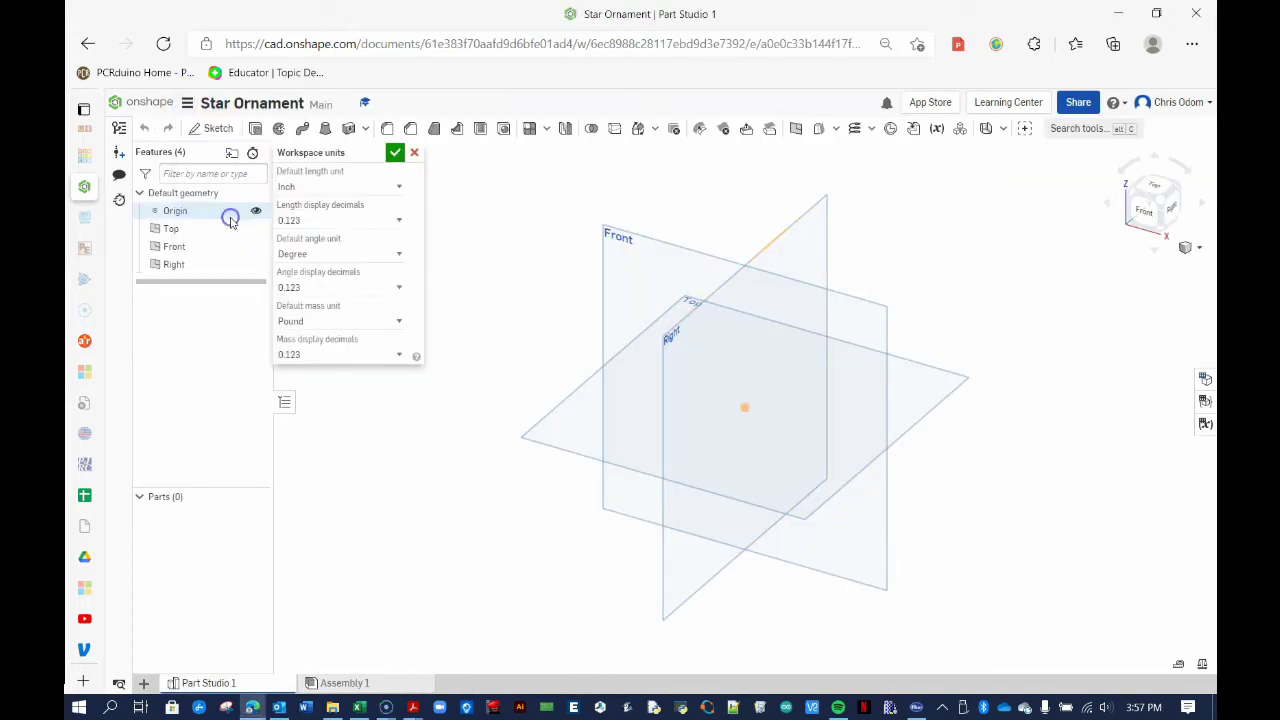
click(323, 188)
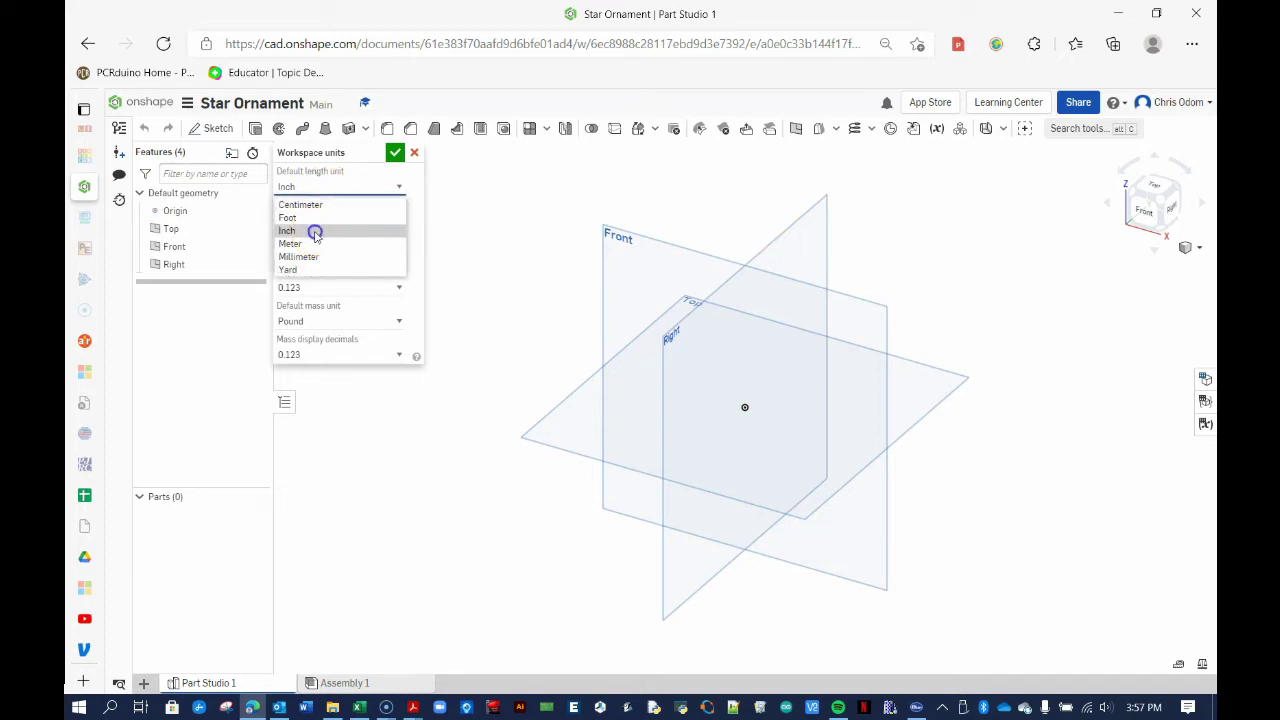
click(310, 231)
click(393, 153)
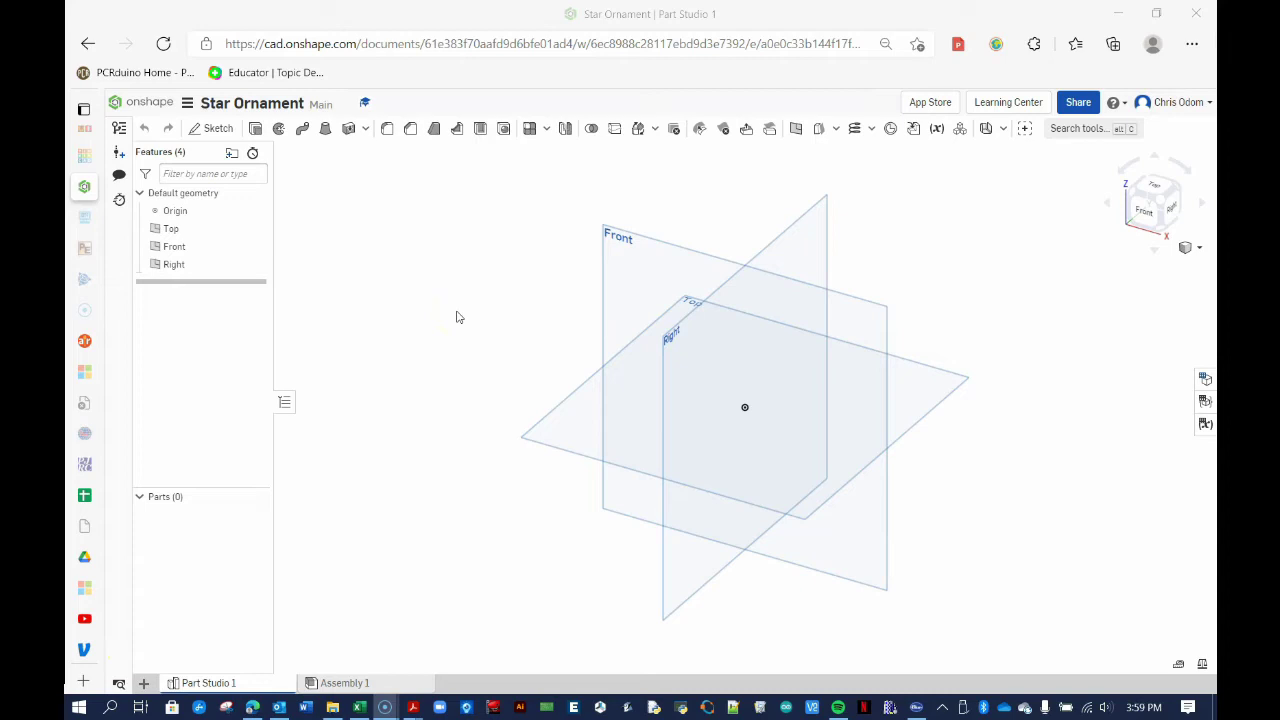
Step: Import Star v3.dxf from 3D Printing > Ornaments into the document and dismiss the upload notice
click(143, 684)
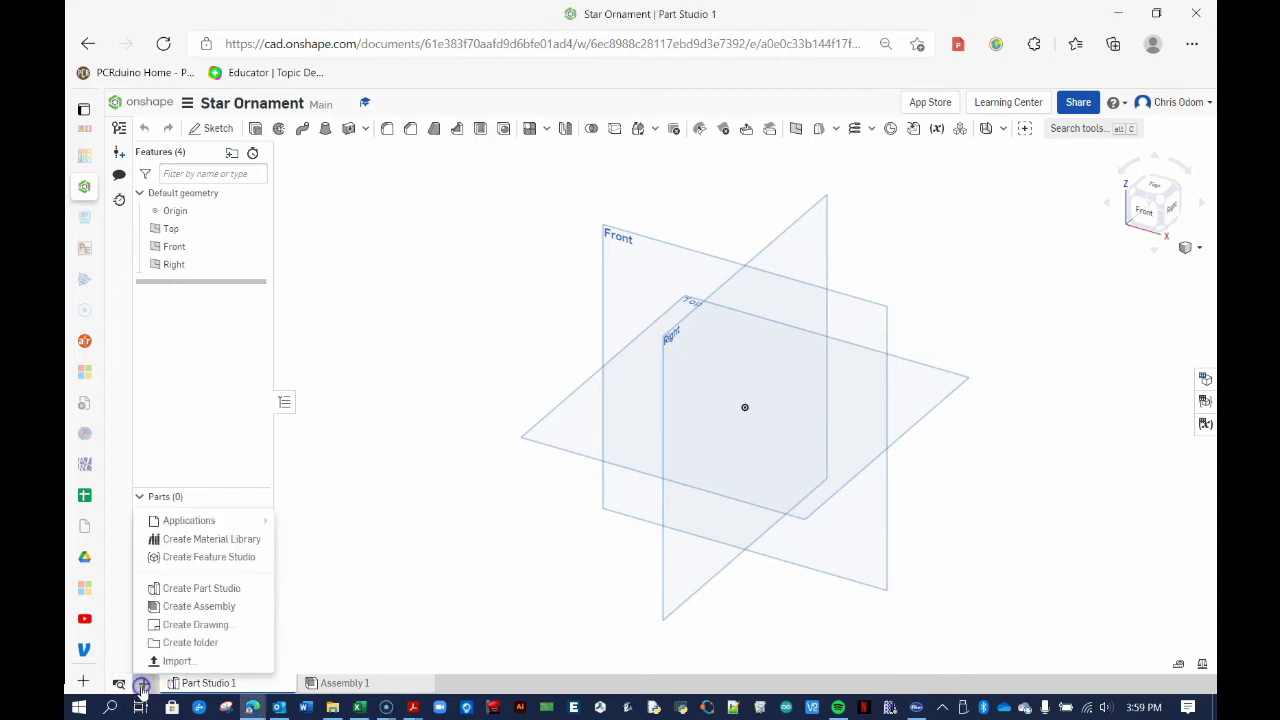
click(168, 661)
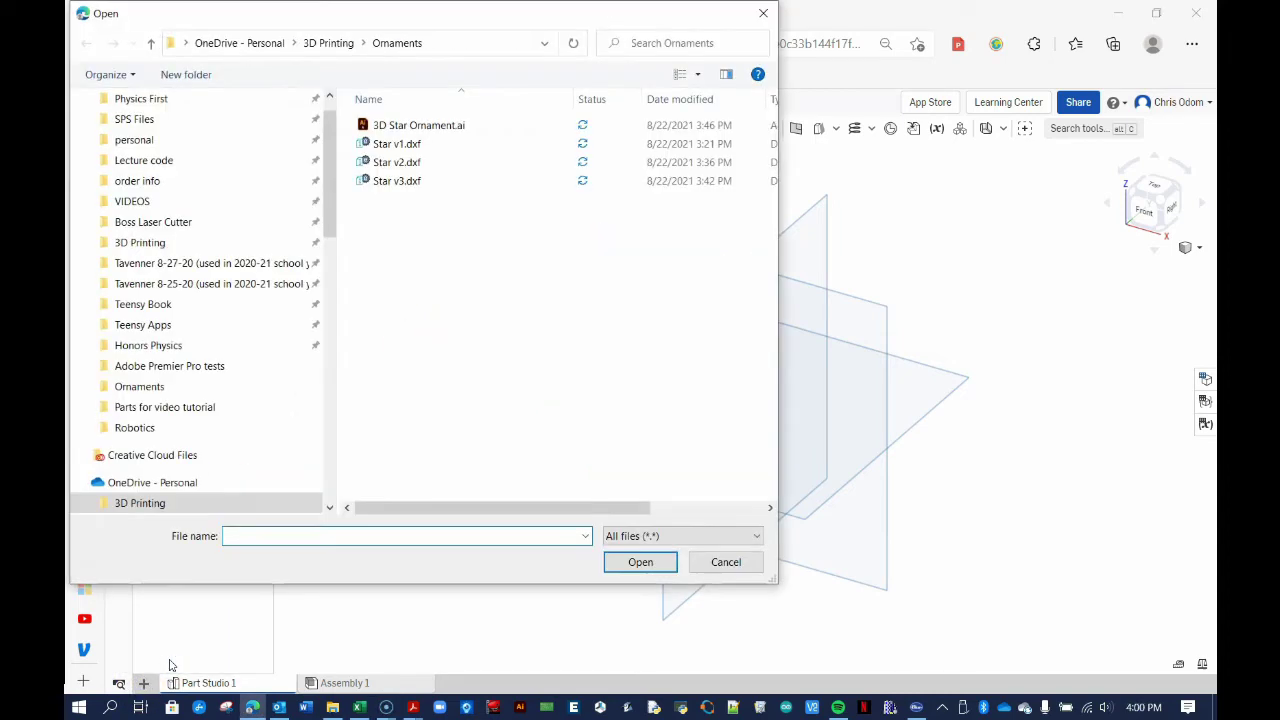
click(331, 43)
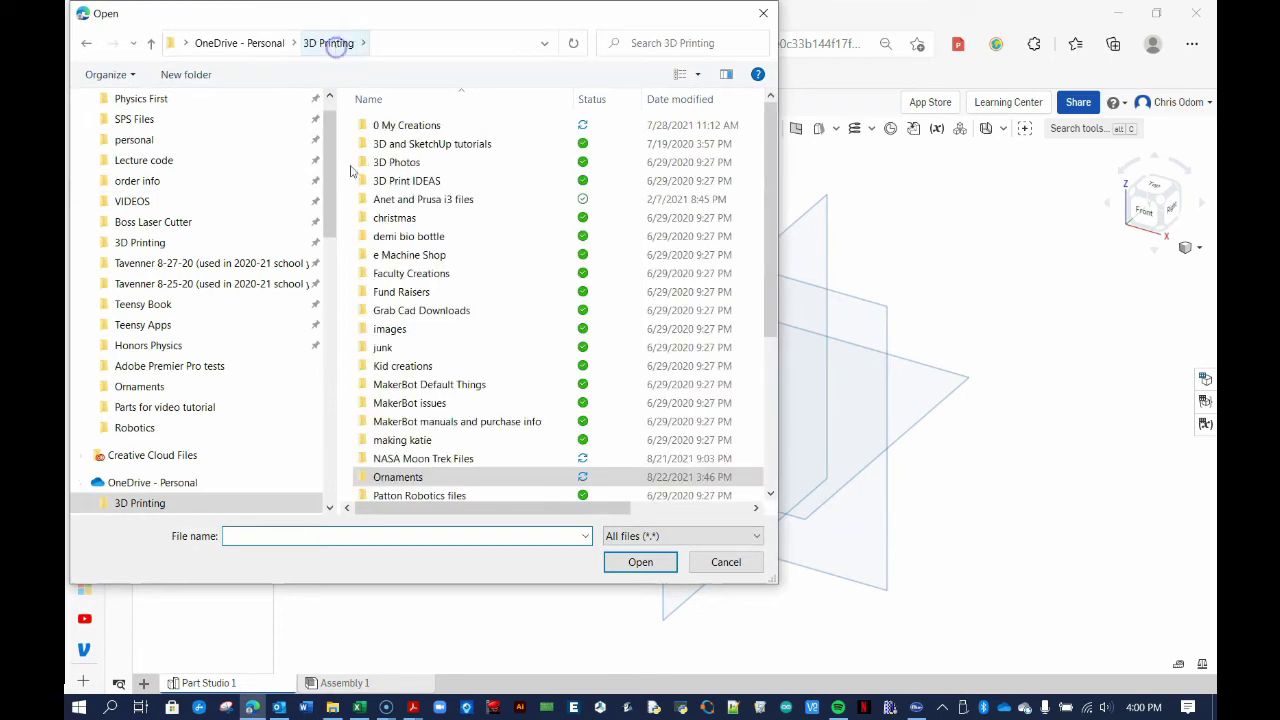
click(380, 477)
click(616, 563)
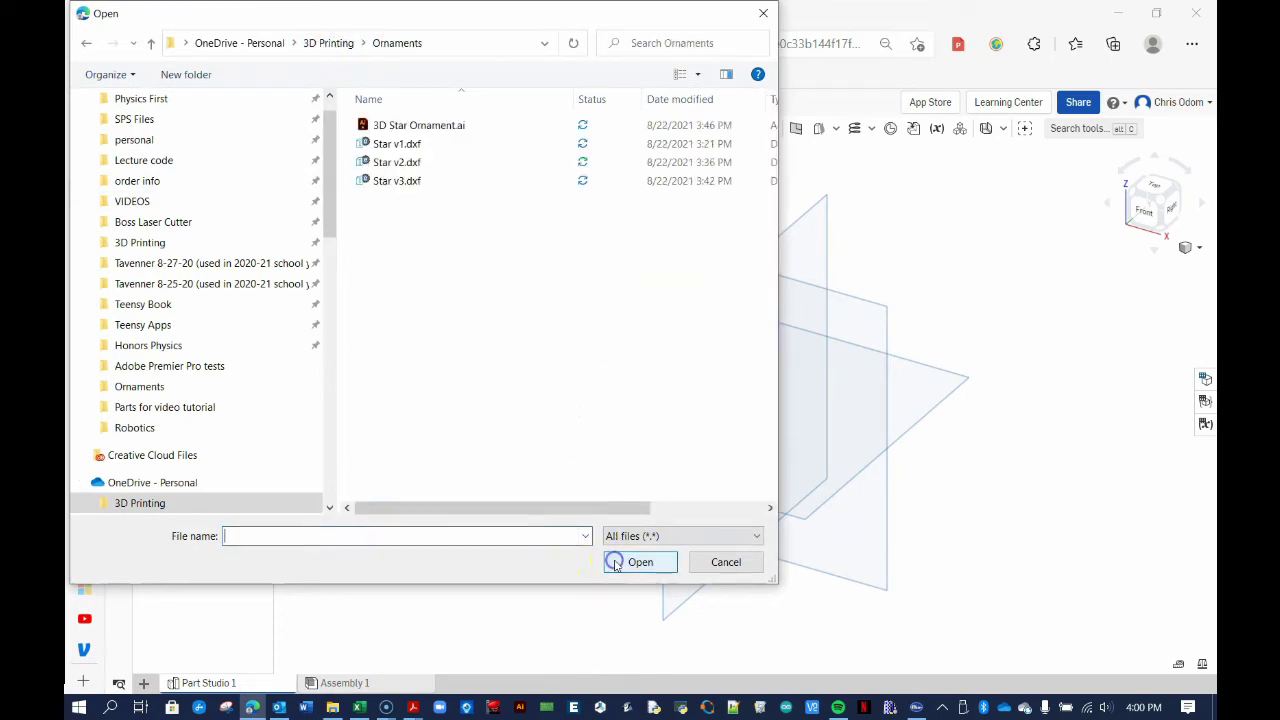
click(381, 182)
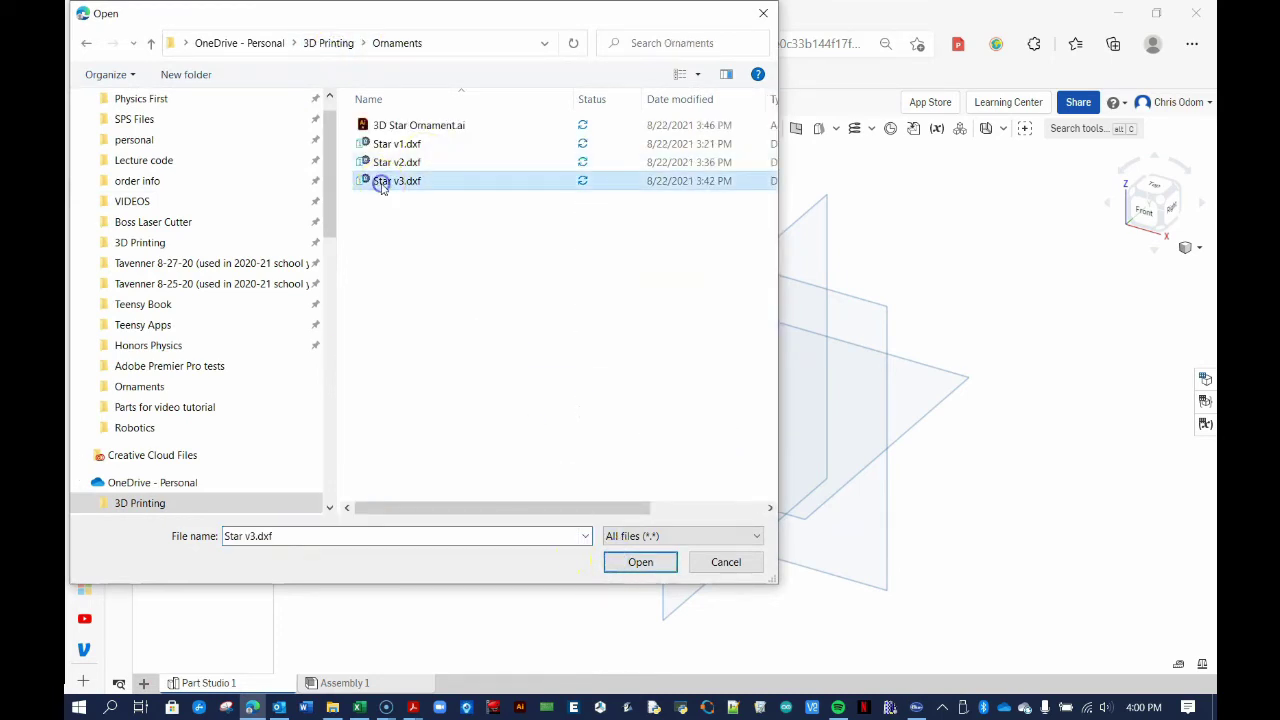
click(641, 563)
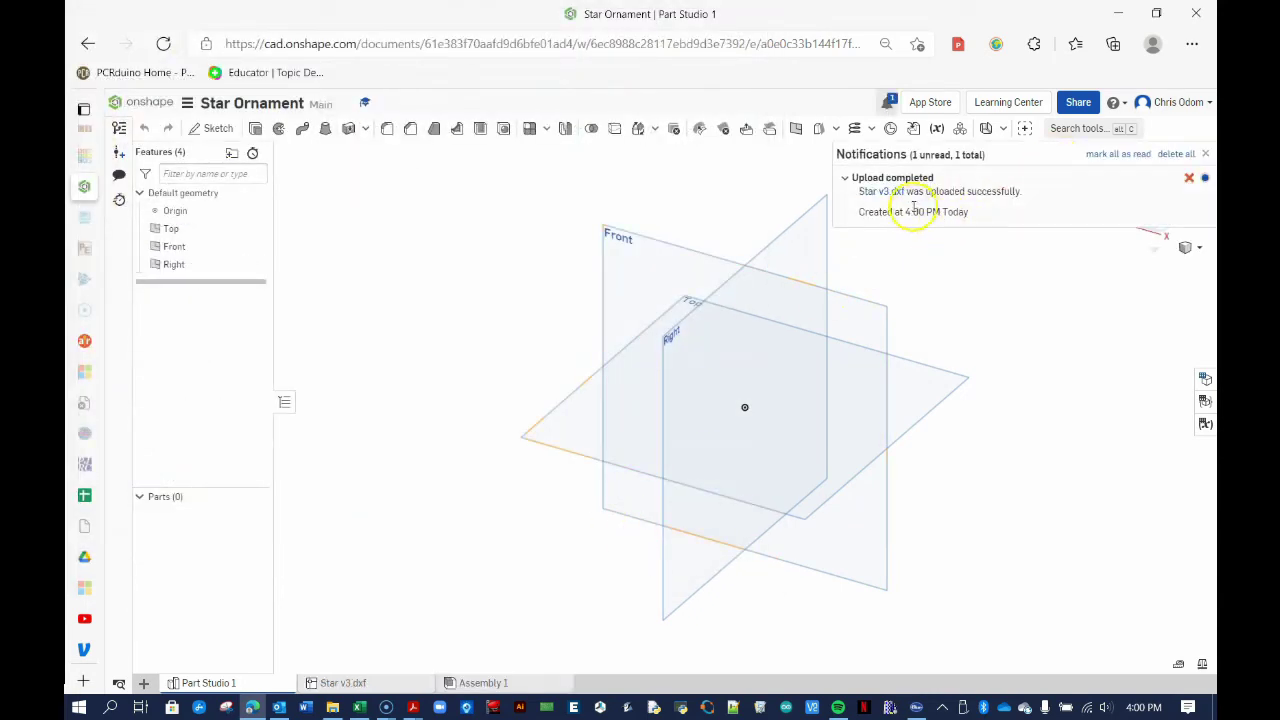
click(1209, 155)
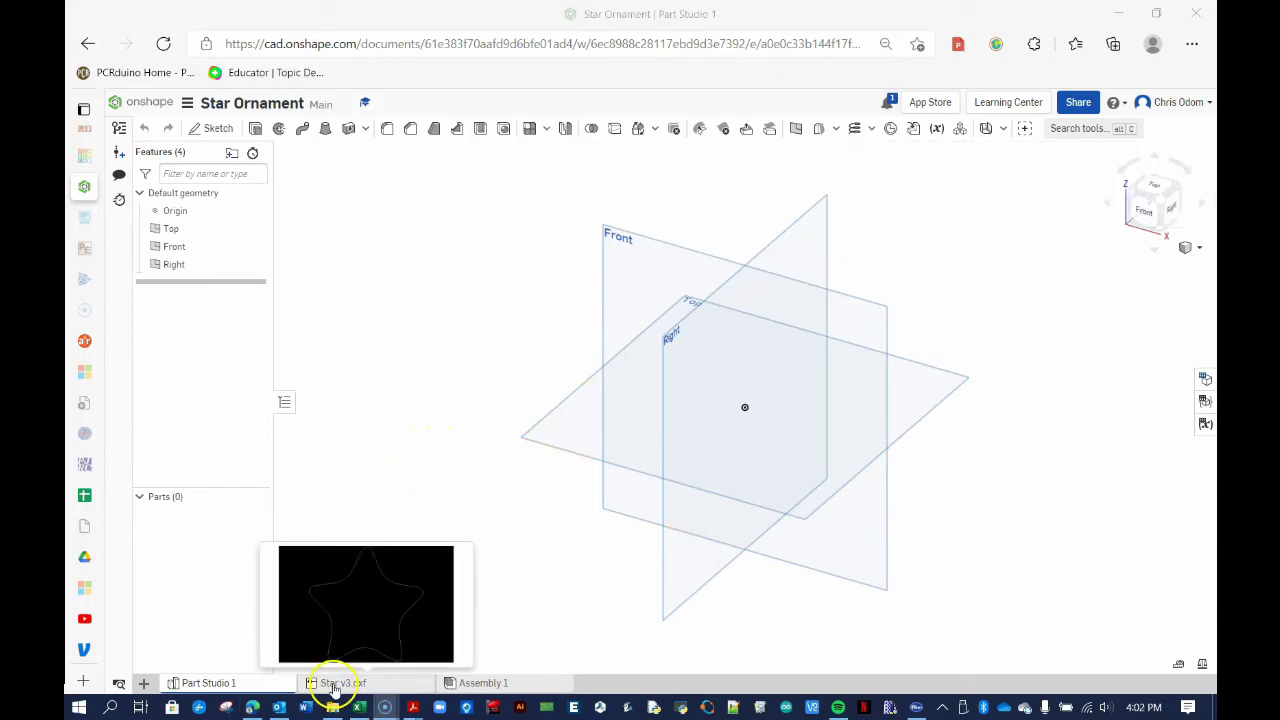
Step: In the Star v3.dxf tab, measure the distance between the star's left and right tips: 2.7216
click(336, 685)
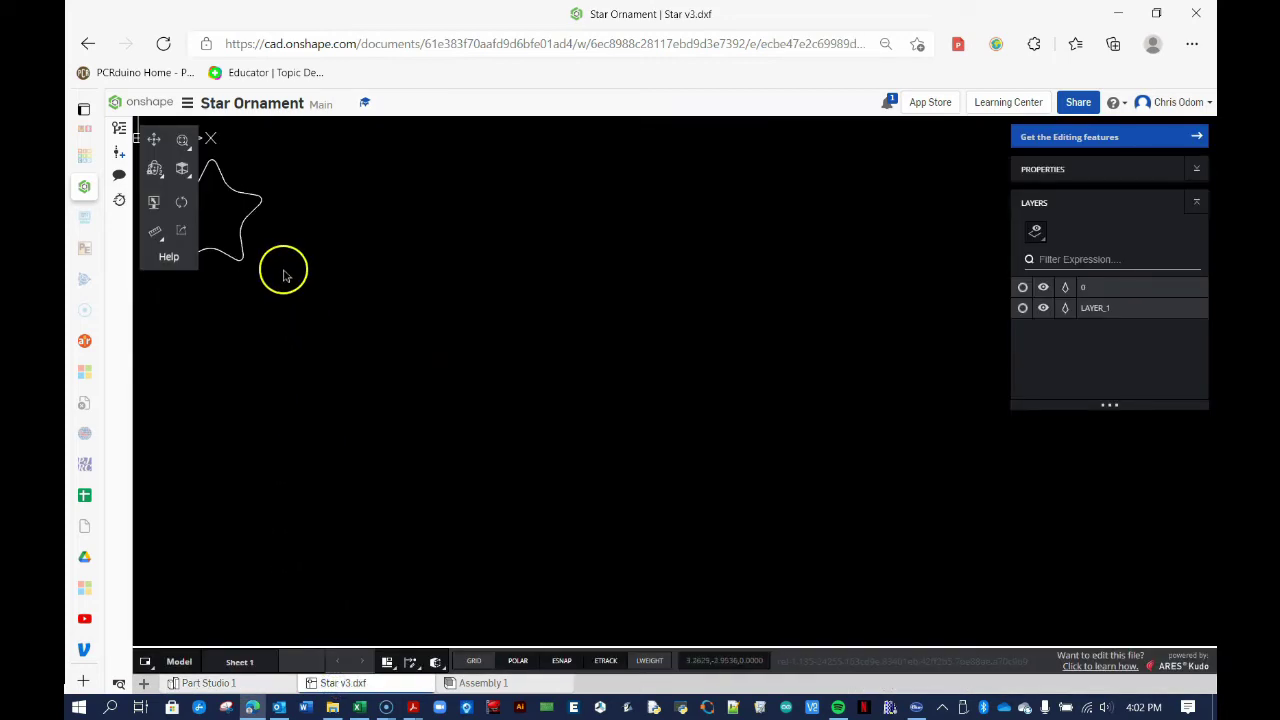
middle_drag(278, 267, 434, 341)
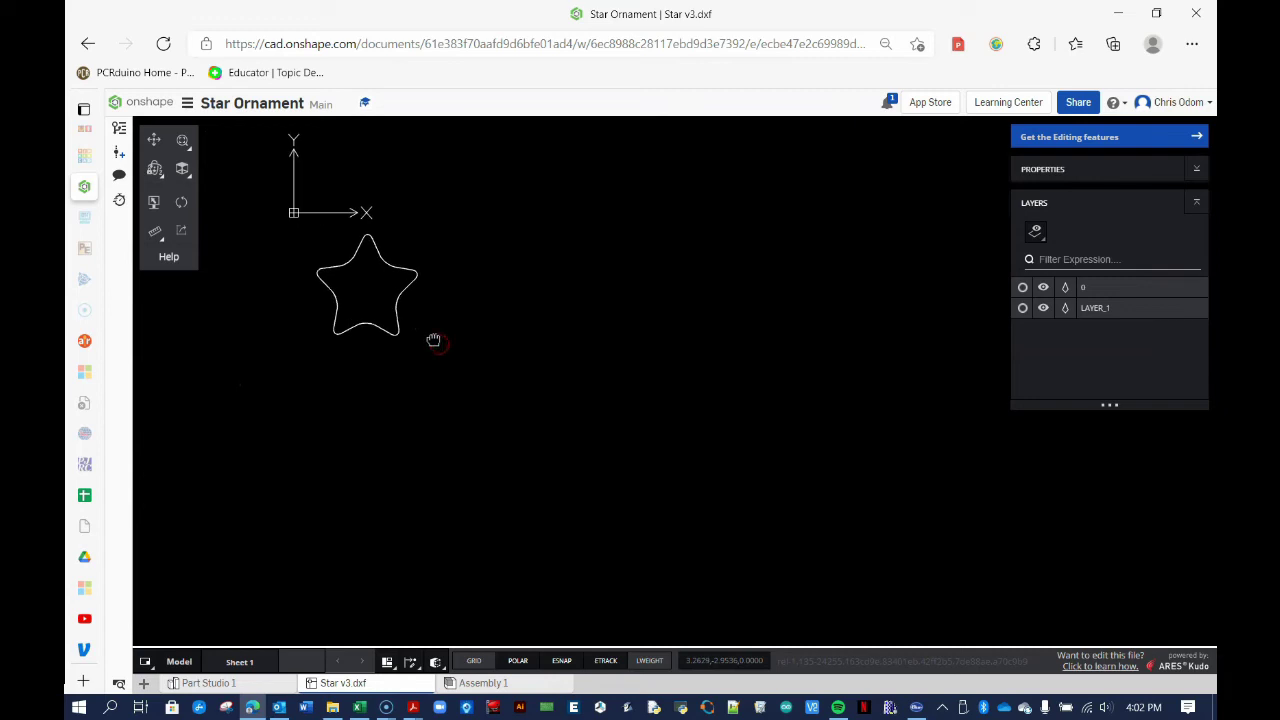
click(157, 235)
click(245, 258)
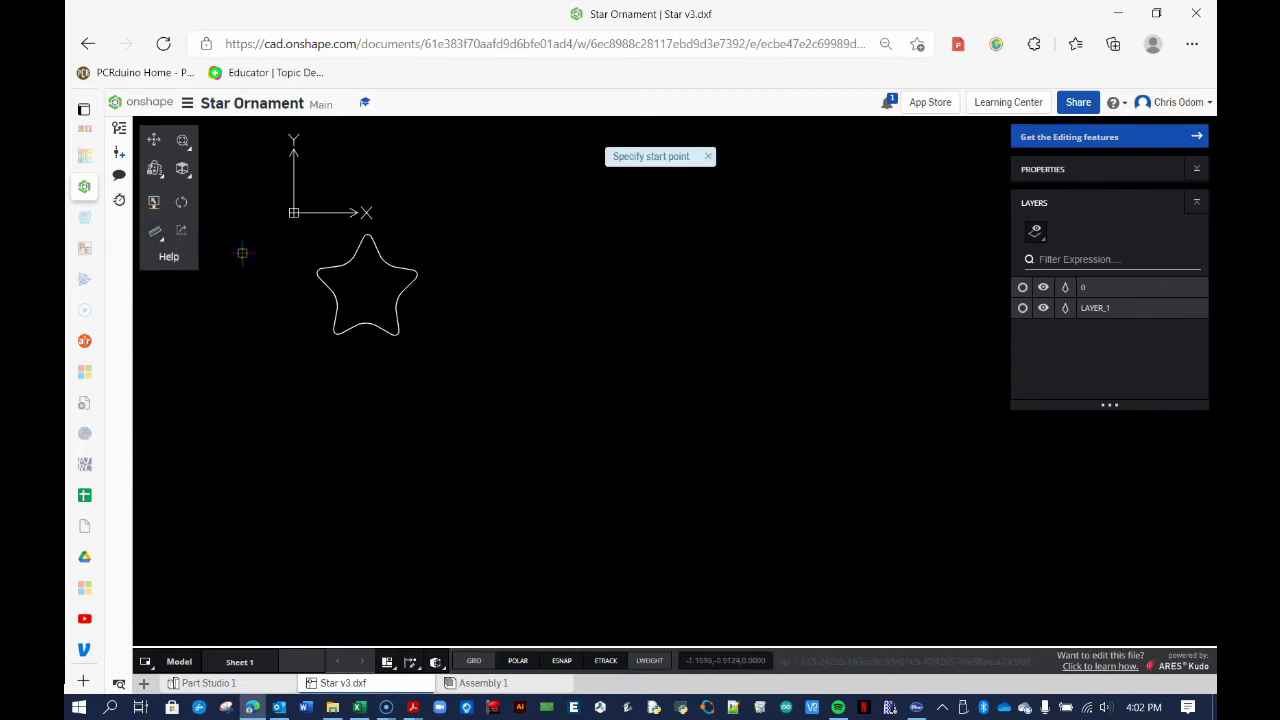
click(308, 273)
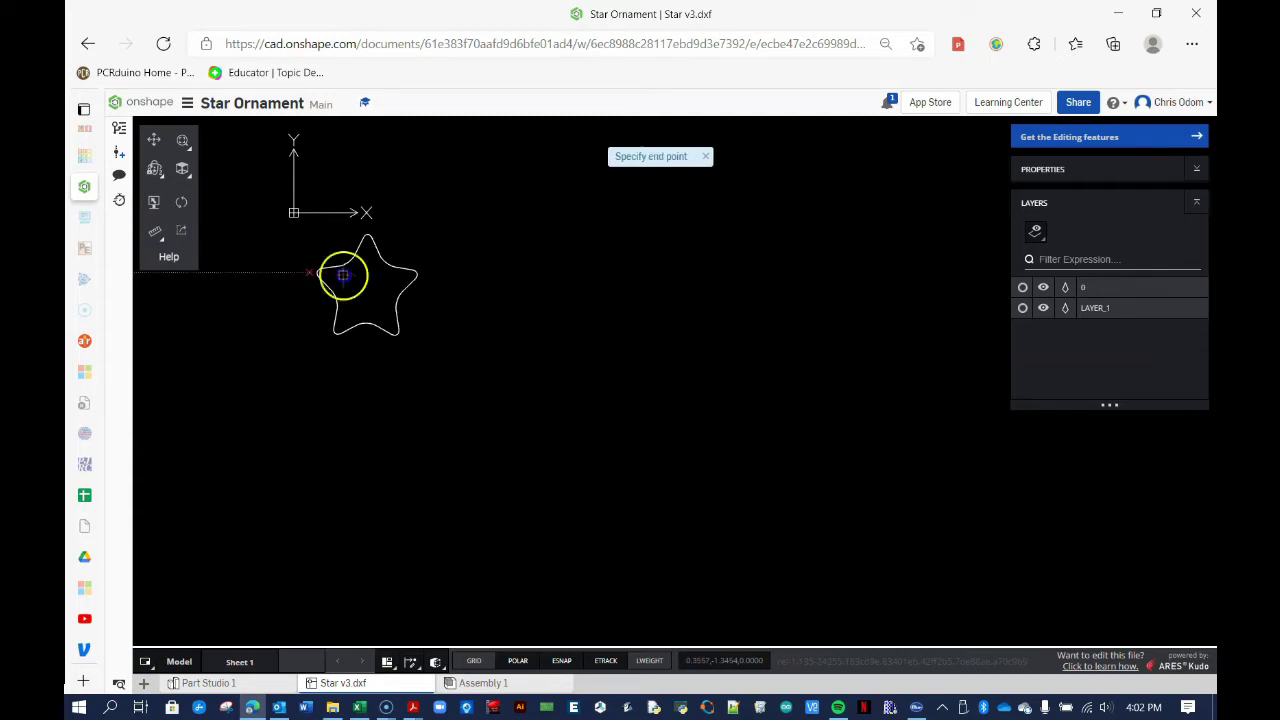
click(430, 273)
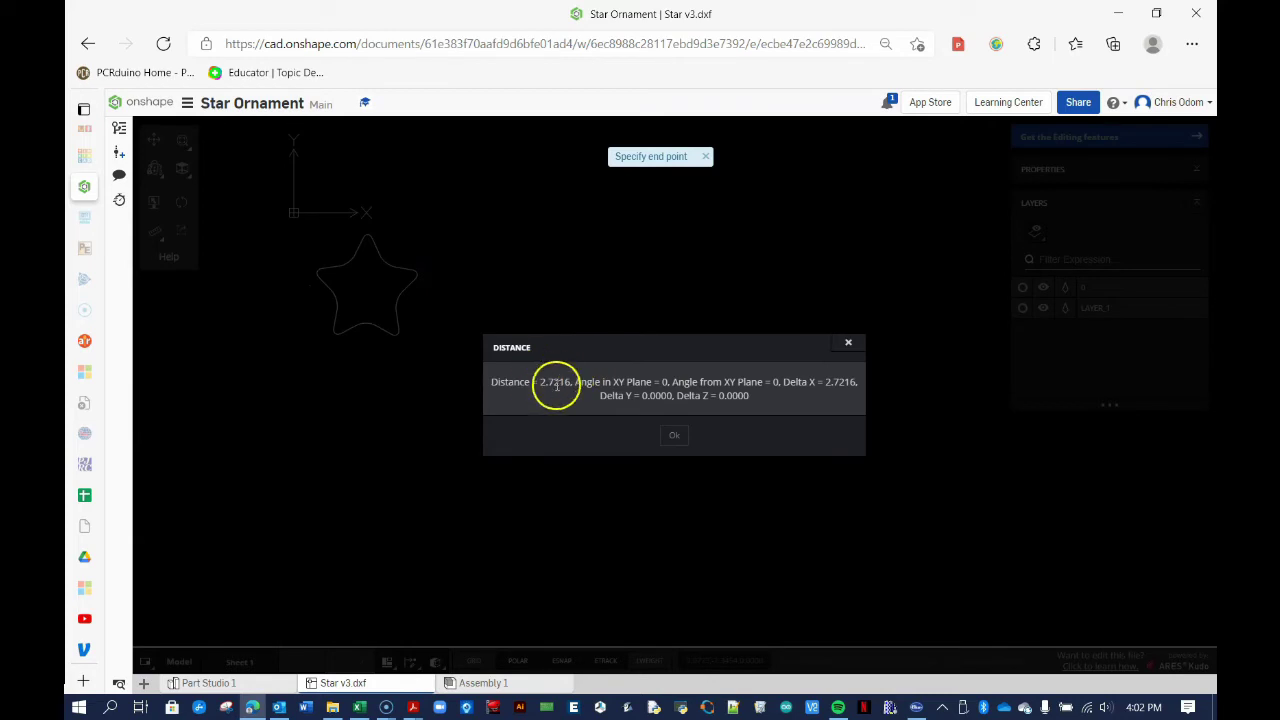
click(671, 438)
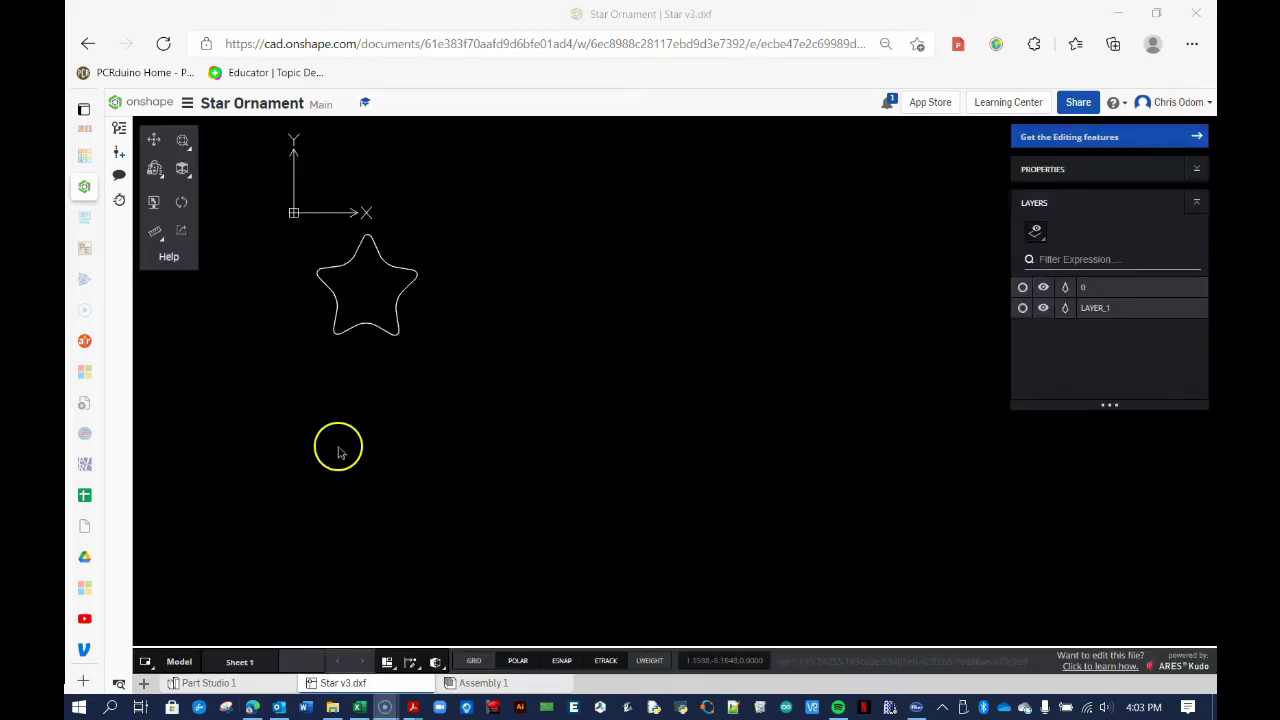
Step: In Part Studio 1, hide the Front and Right planes and start a sketch on Top
click(203, 683)
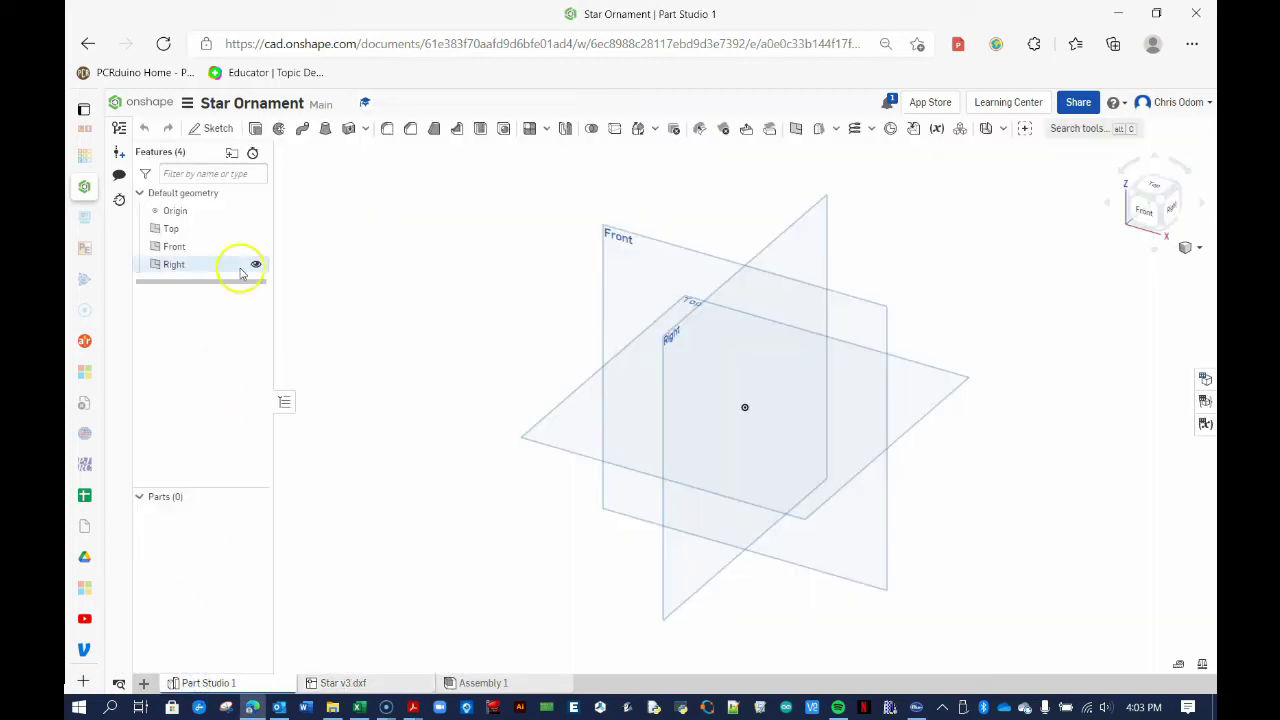
click(256, 250)
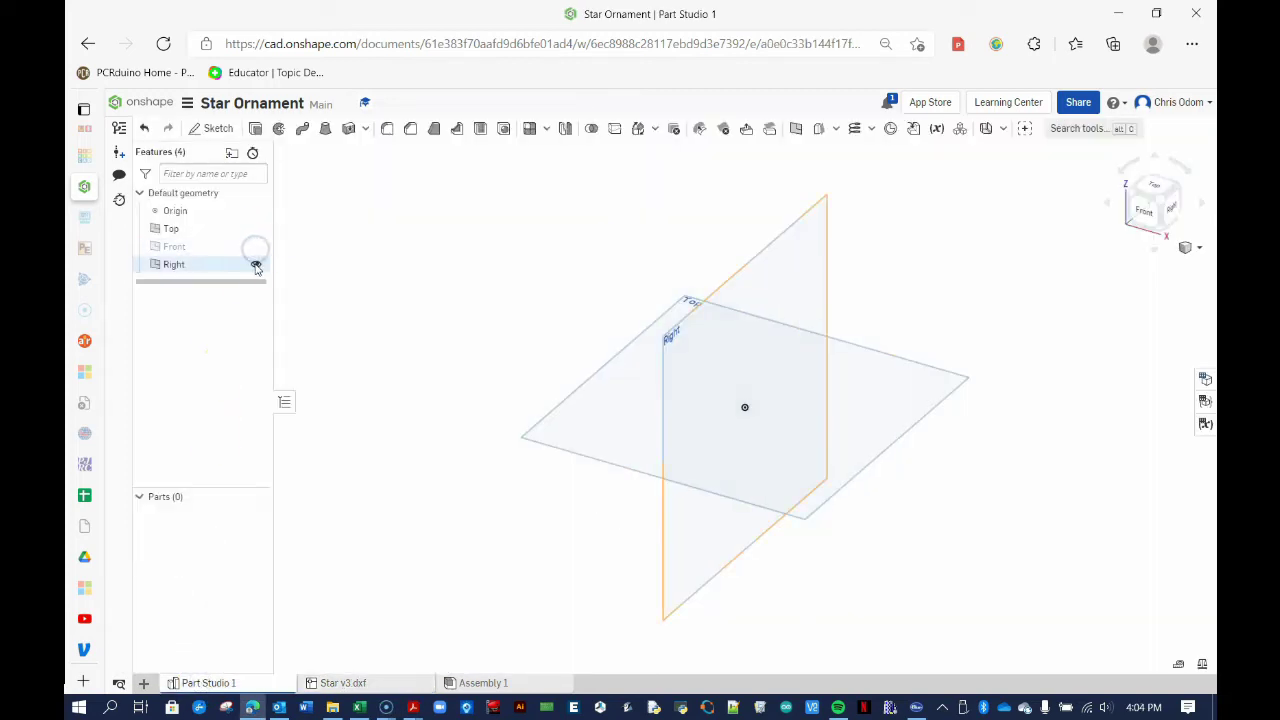
click(255, 264)
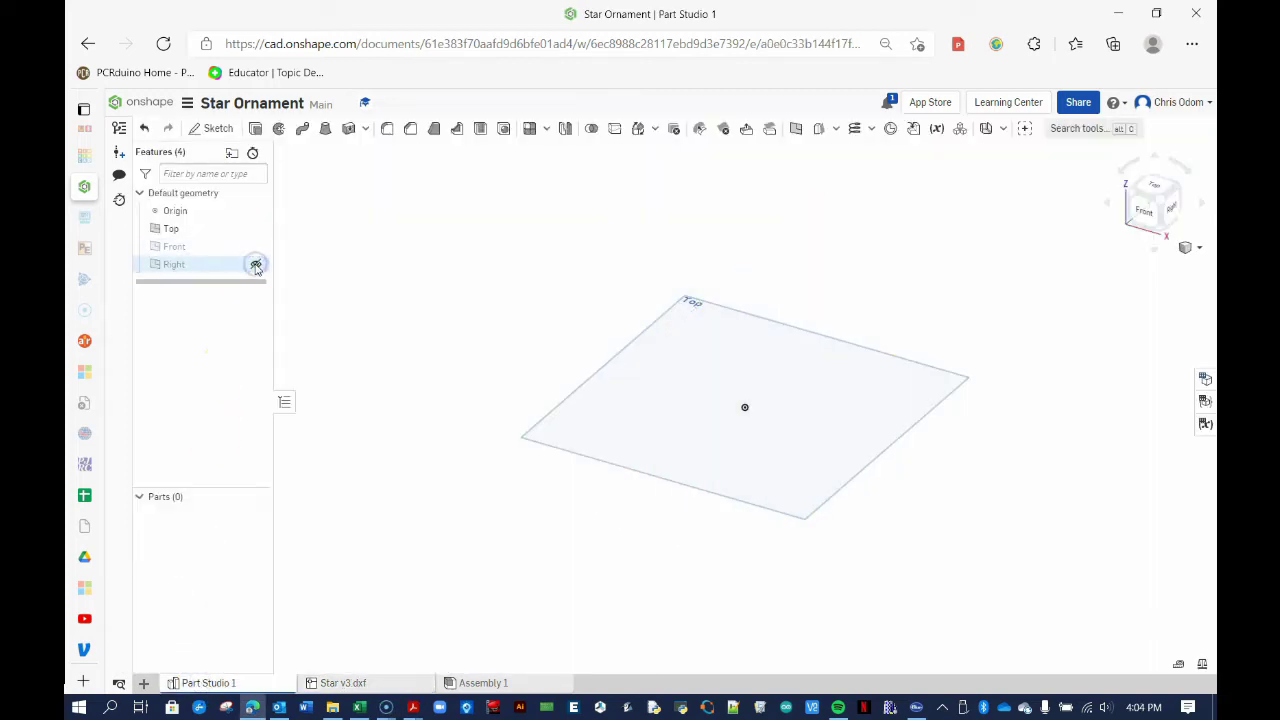
click(194, 229)
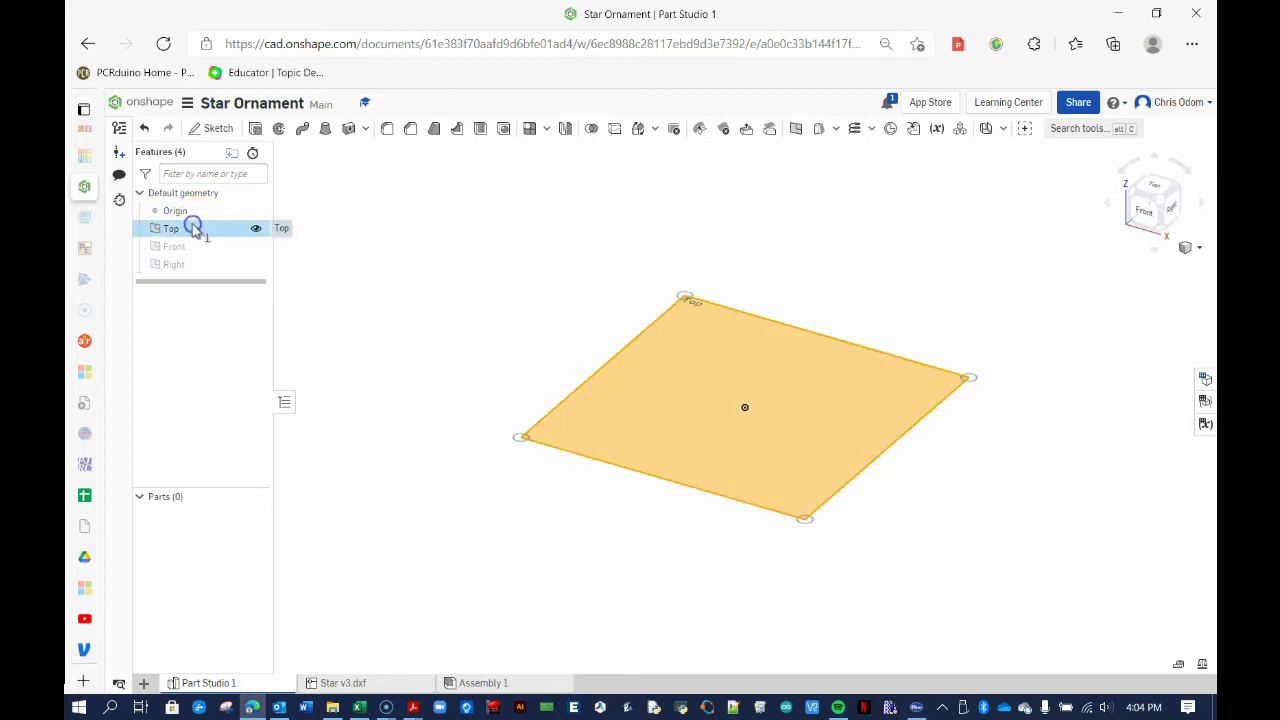
click(212, 128)
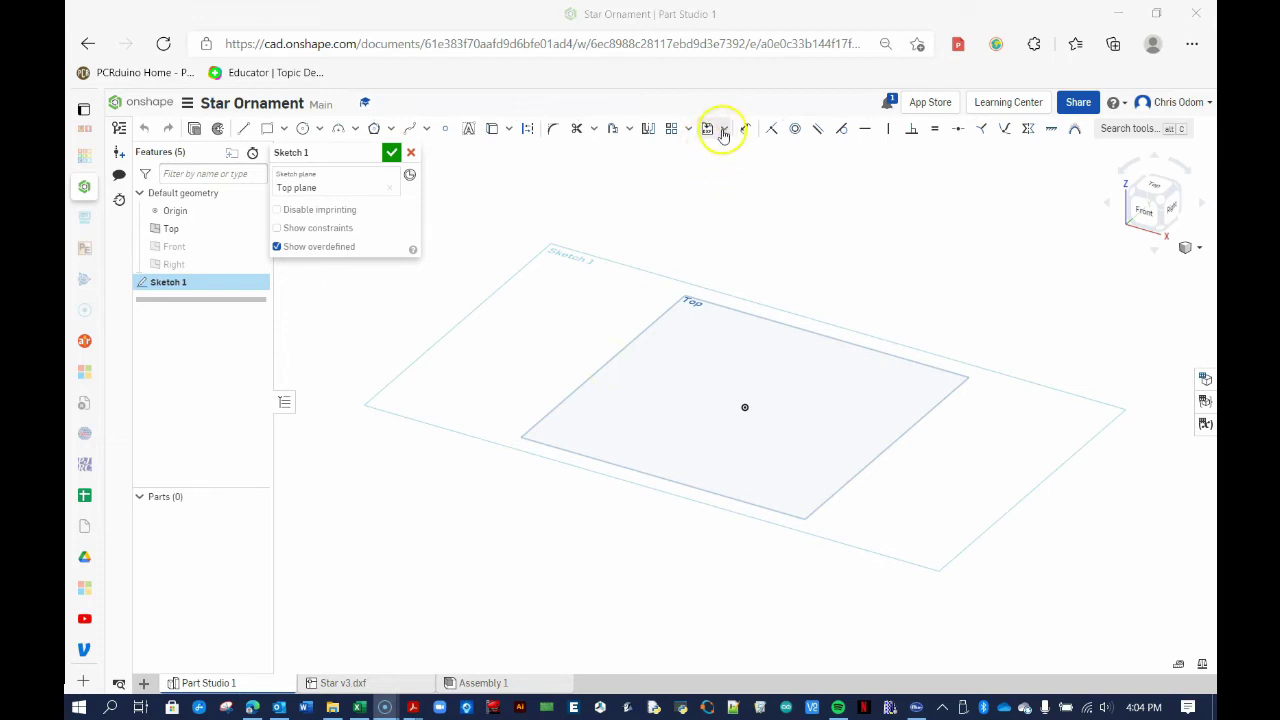
Step: Insert Star v3.dxf into the sketch and view it from the Top
click(724, 129)
click(732, 153)
click(732, 262)
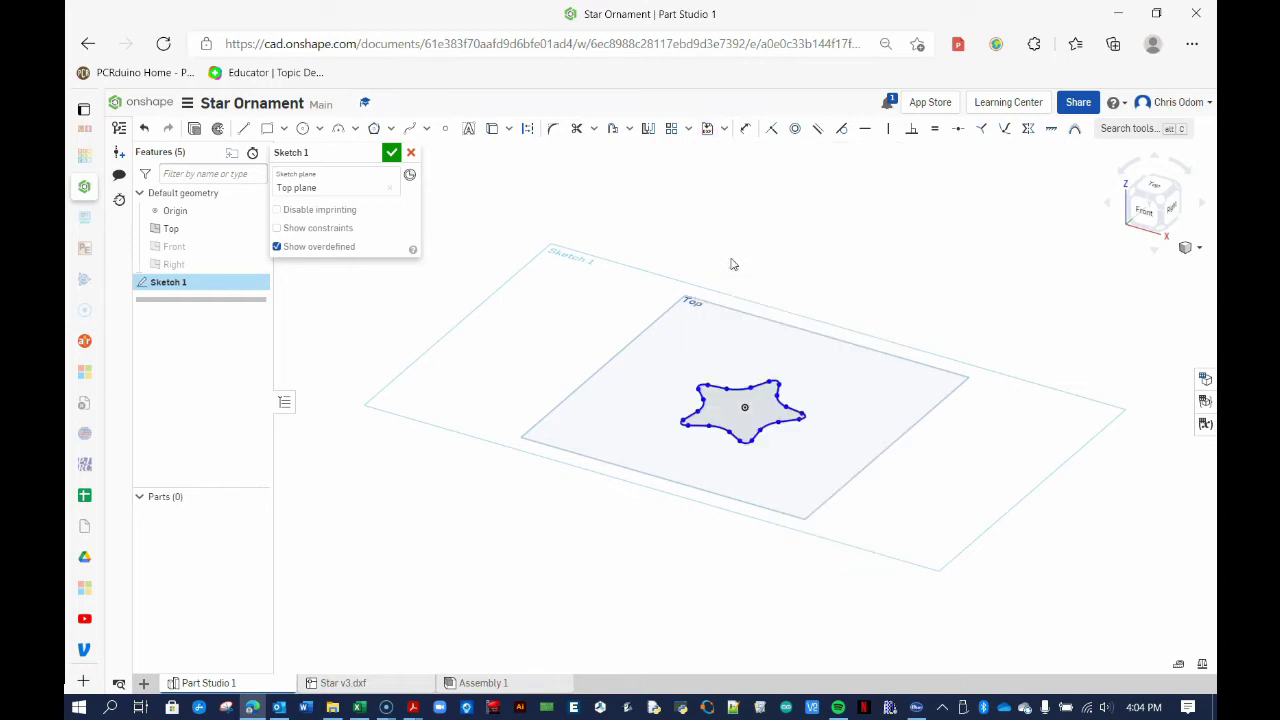
mouse_move(545, 242)
right_down()
mouse_move(517, 229)
mouse_move(532, 295)
mouse_move(491, 240)
mouse_move(540, 254)
right_up()
click(1160, 190)
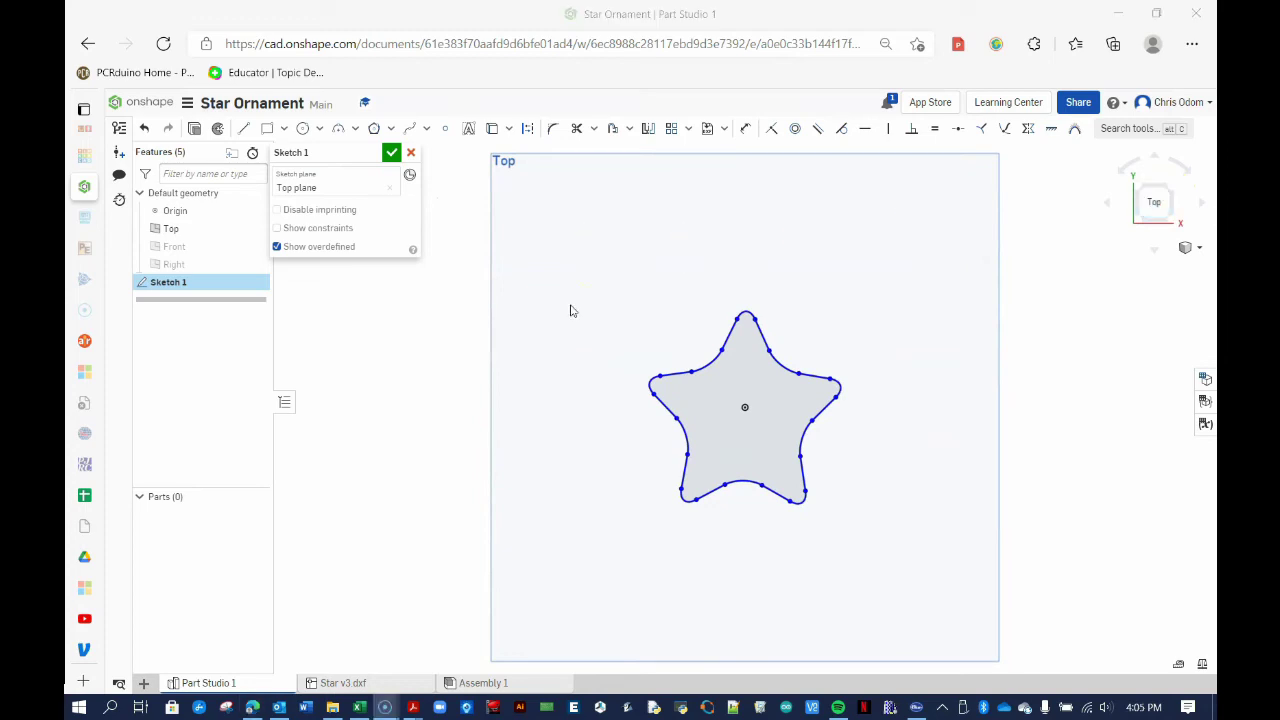
Step: Measure between the star's leftmost and right points, reading a minimum distance of 2.006 in
click(1178, 665)
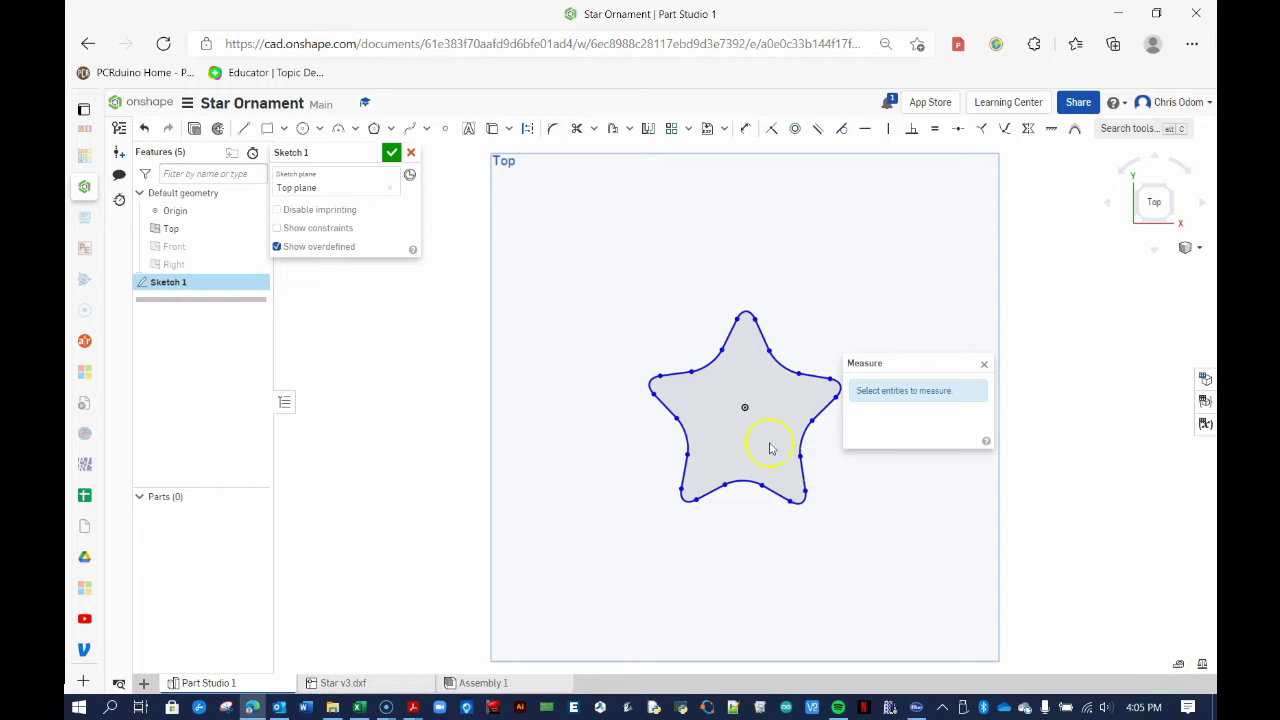
click(632, 386)
click(659, 377)
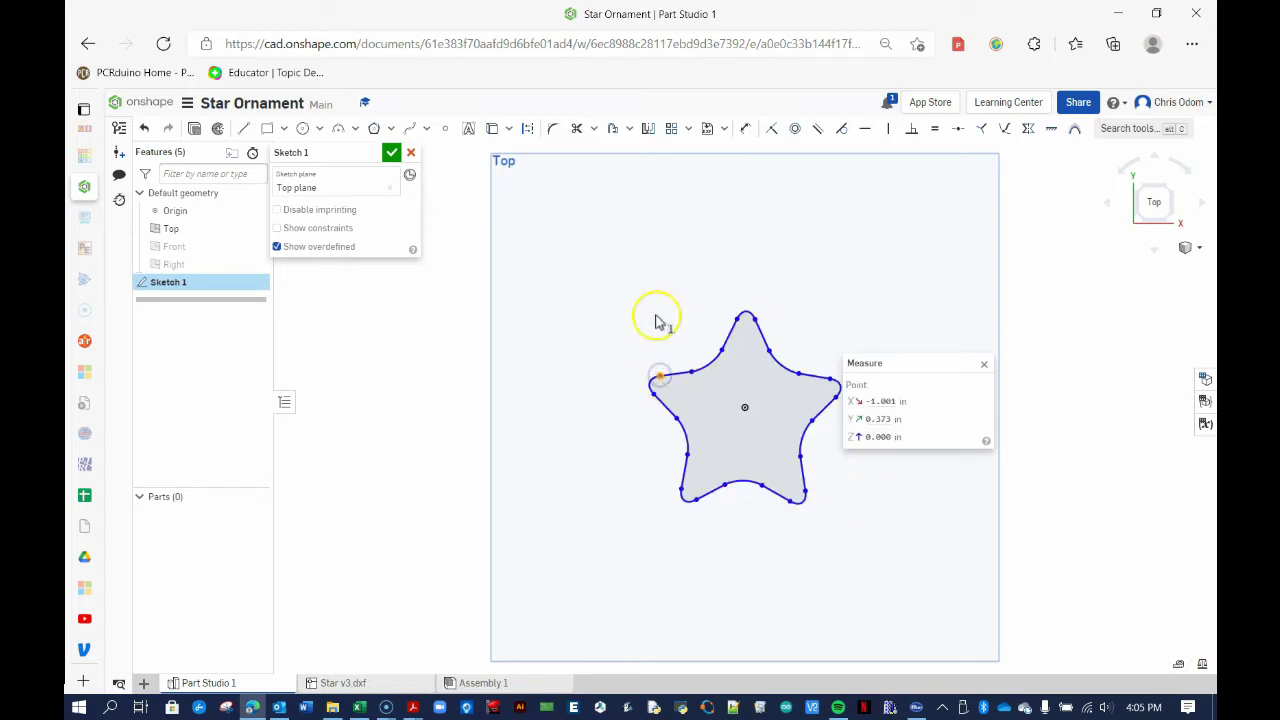
click(830, 379)
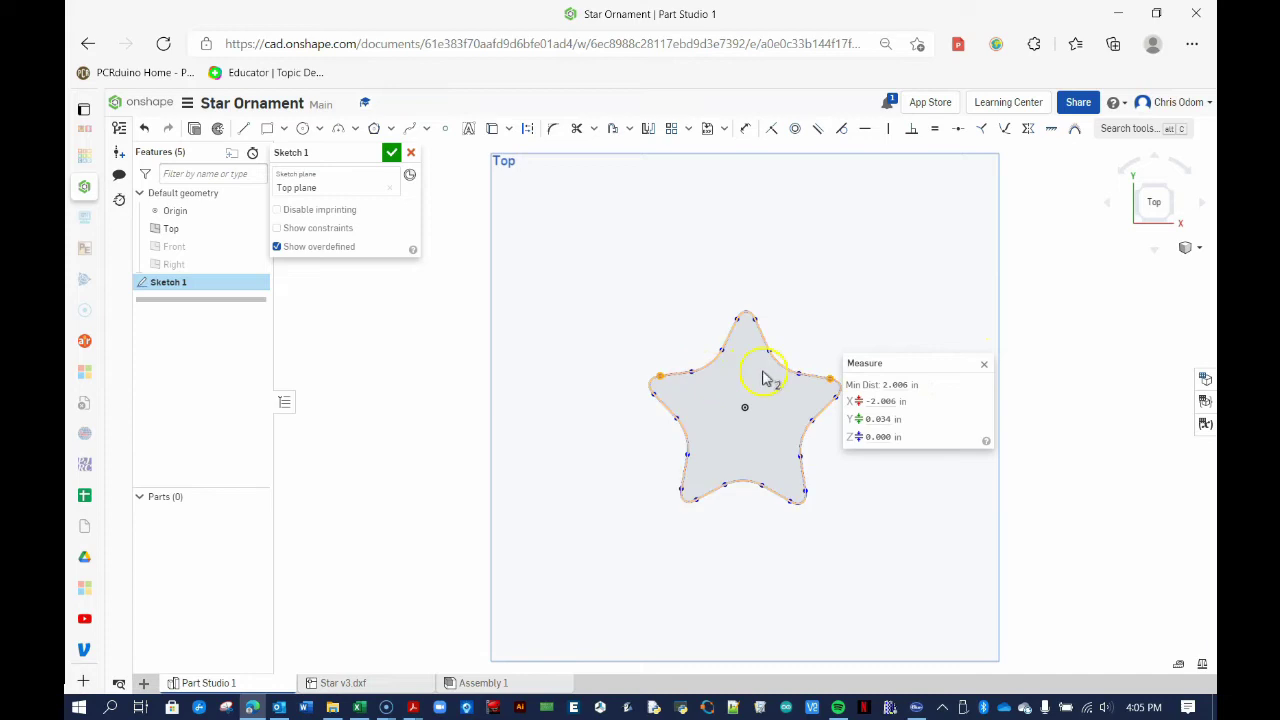
click(984, 365)
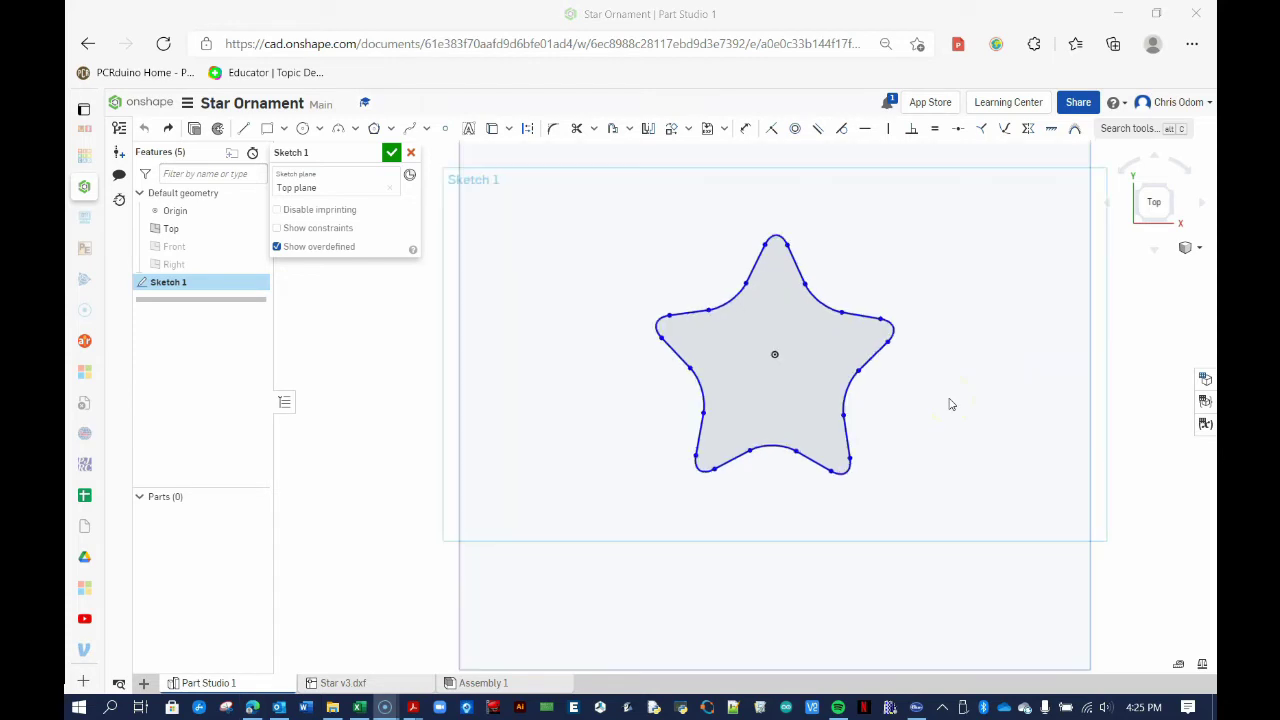
Step: Draw a horizontal construction line from the star's lower-left tip out past its right side
scroll(951, 404, up, 4)
scroll(951, 404, up, 1)
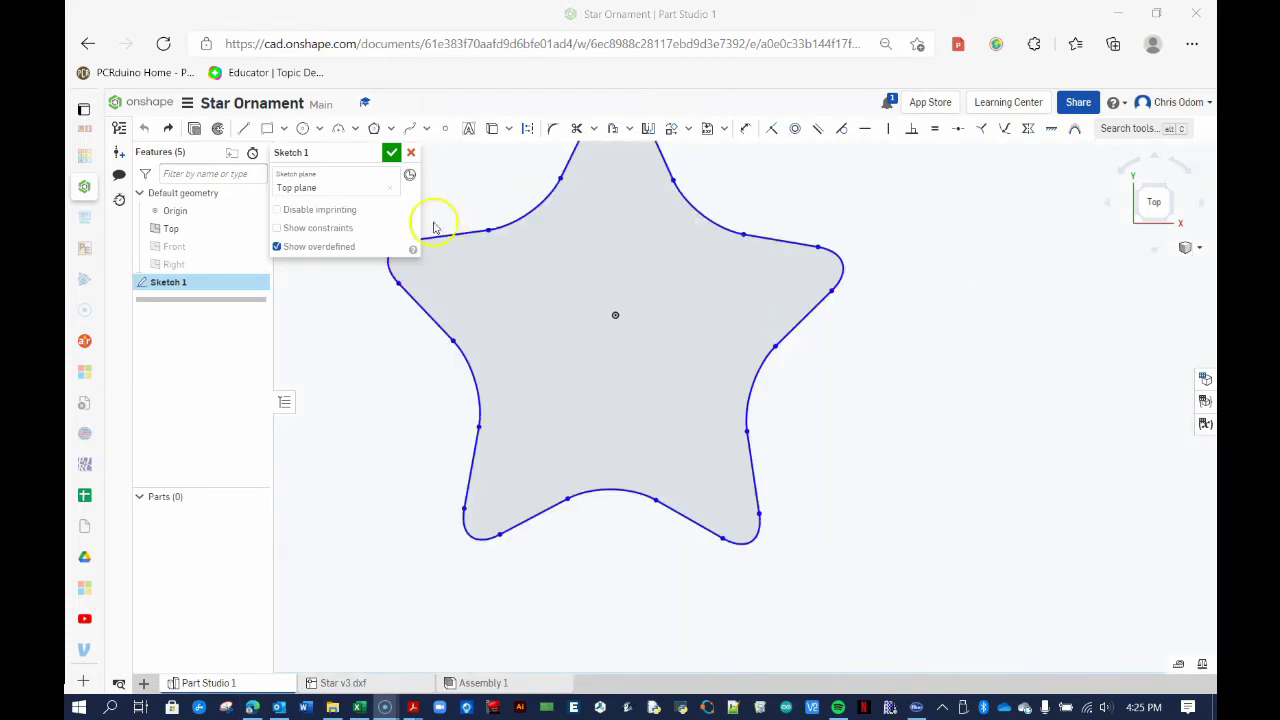
click(243, 128)
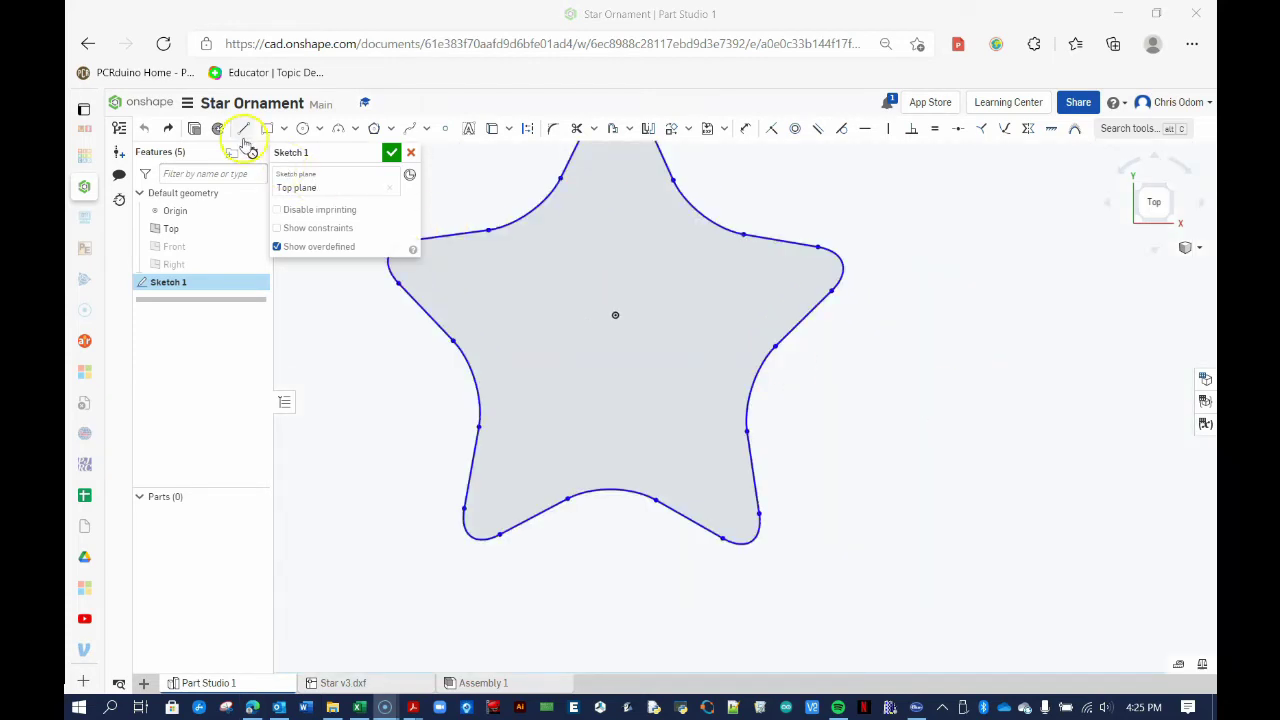
click(531, 128)
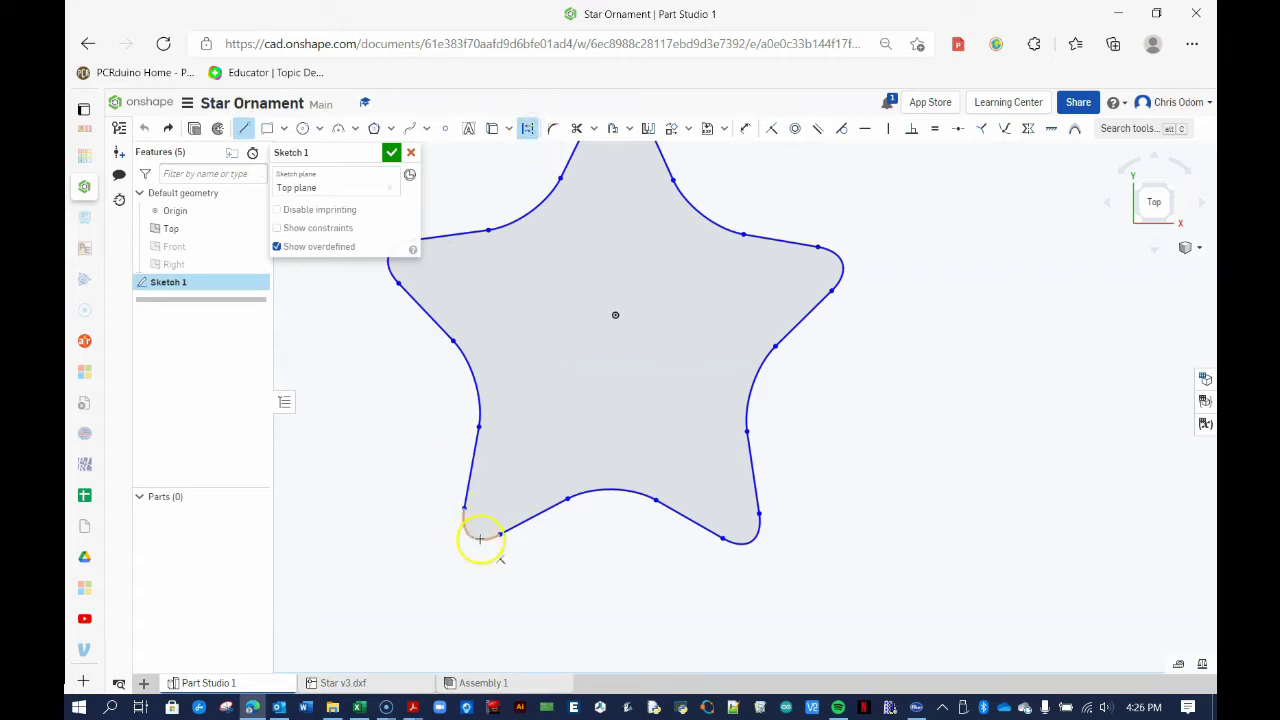
click(481, 539)
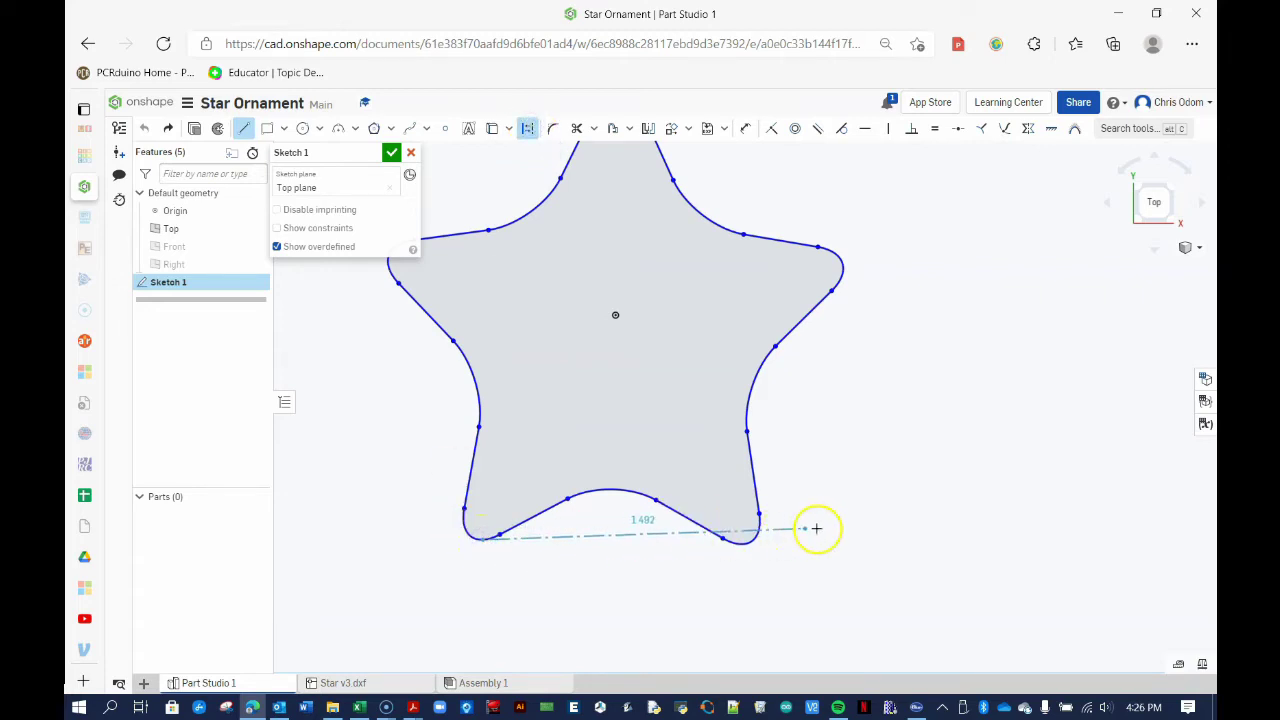
click(880, 537)
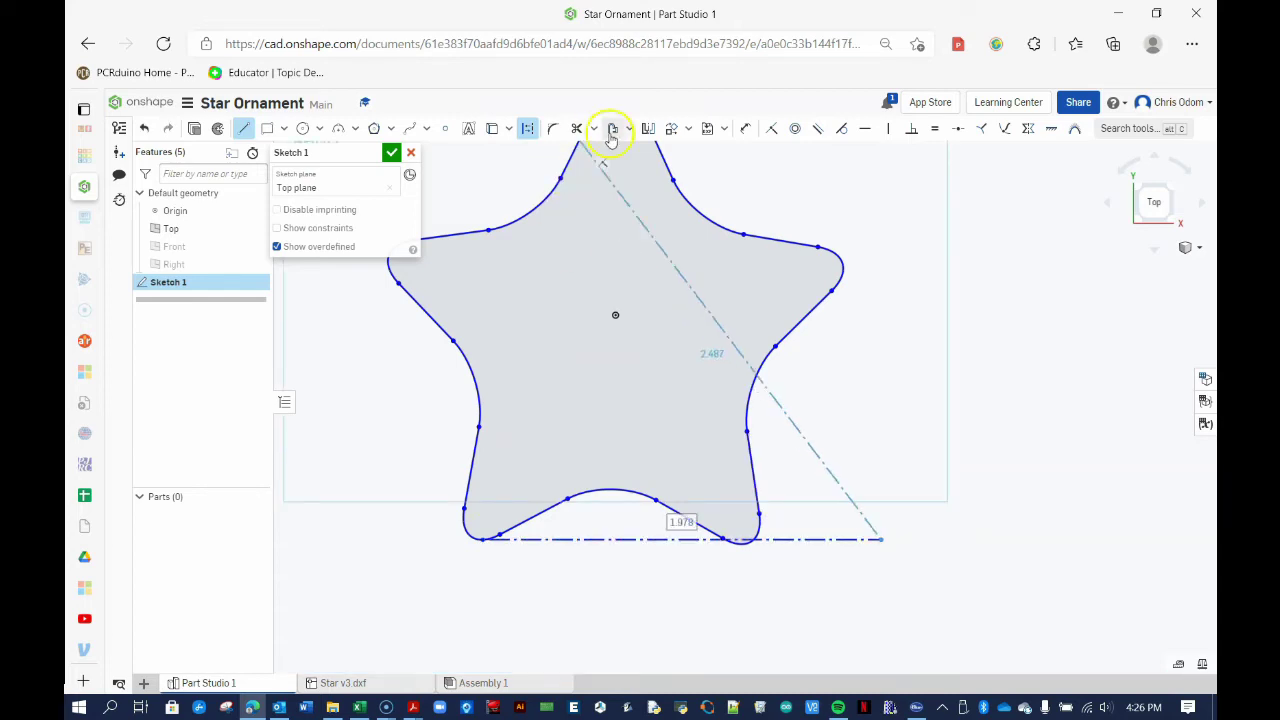
key(Escape)
Step: Select the whole star while leaving the guide line unselected
scroll(830, 349, down, 3)
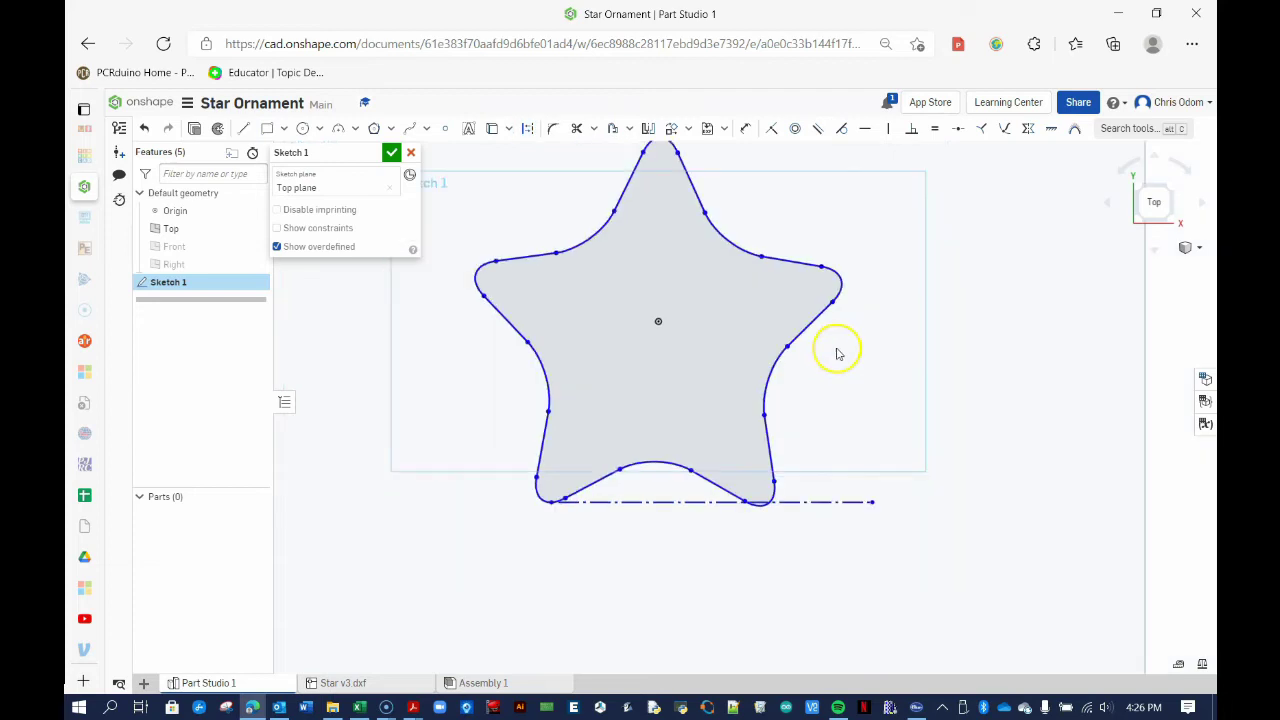
drag(520, 153, 910, 508)
click(830, 478)
Step: Rotate the star 1 degree about its lower-left tip with the Transform tool
click(688, 127)
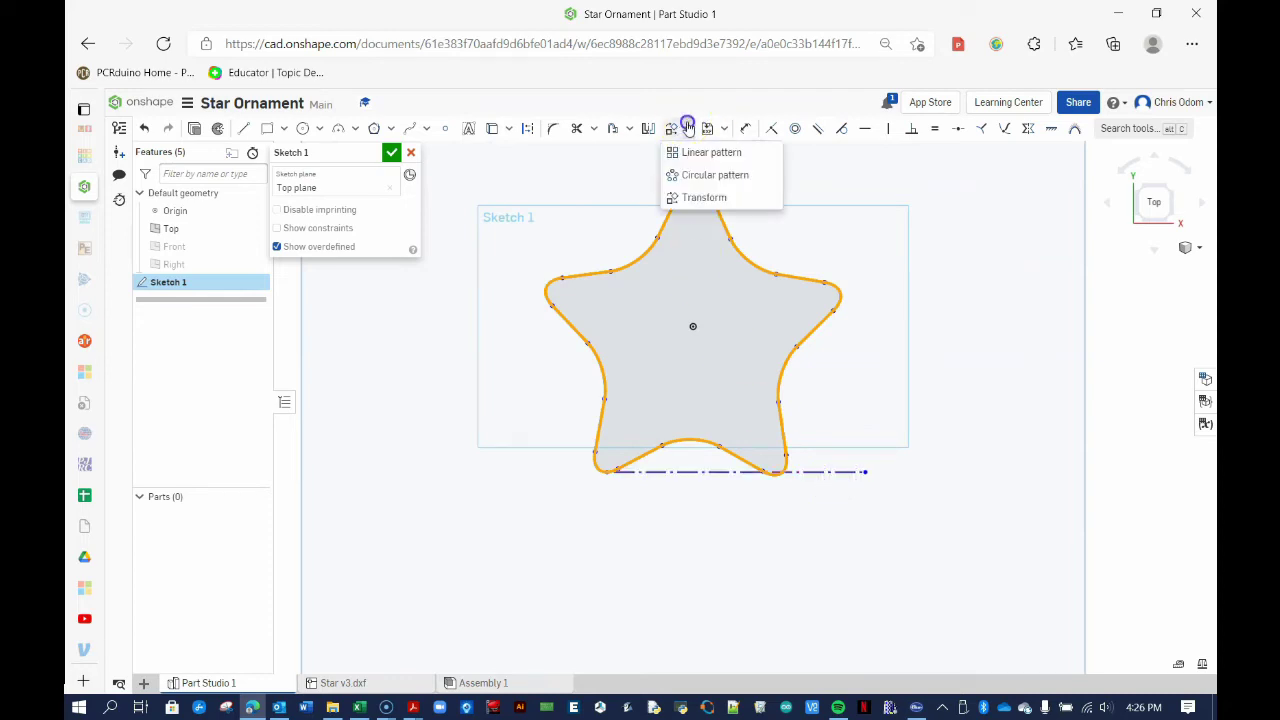
click(688, 197)
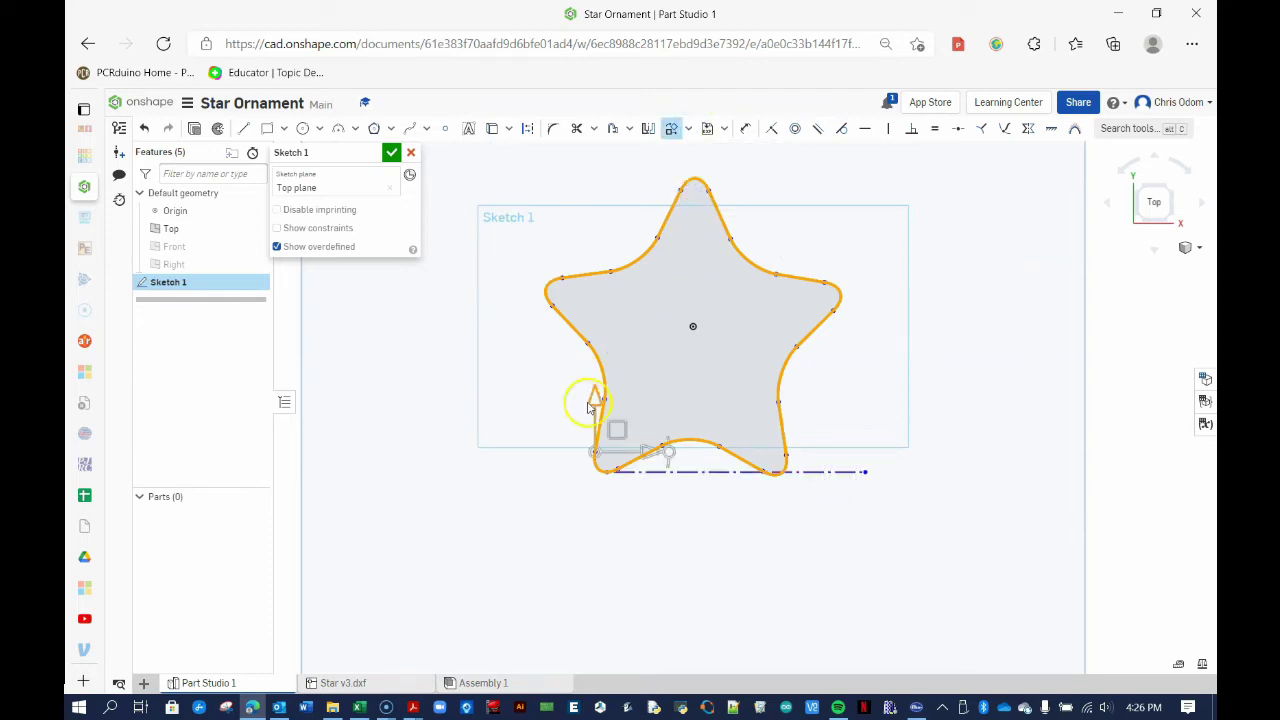
scroll(590, 455, up, 5)
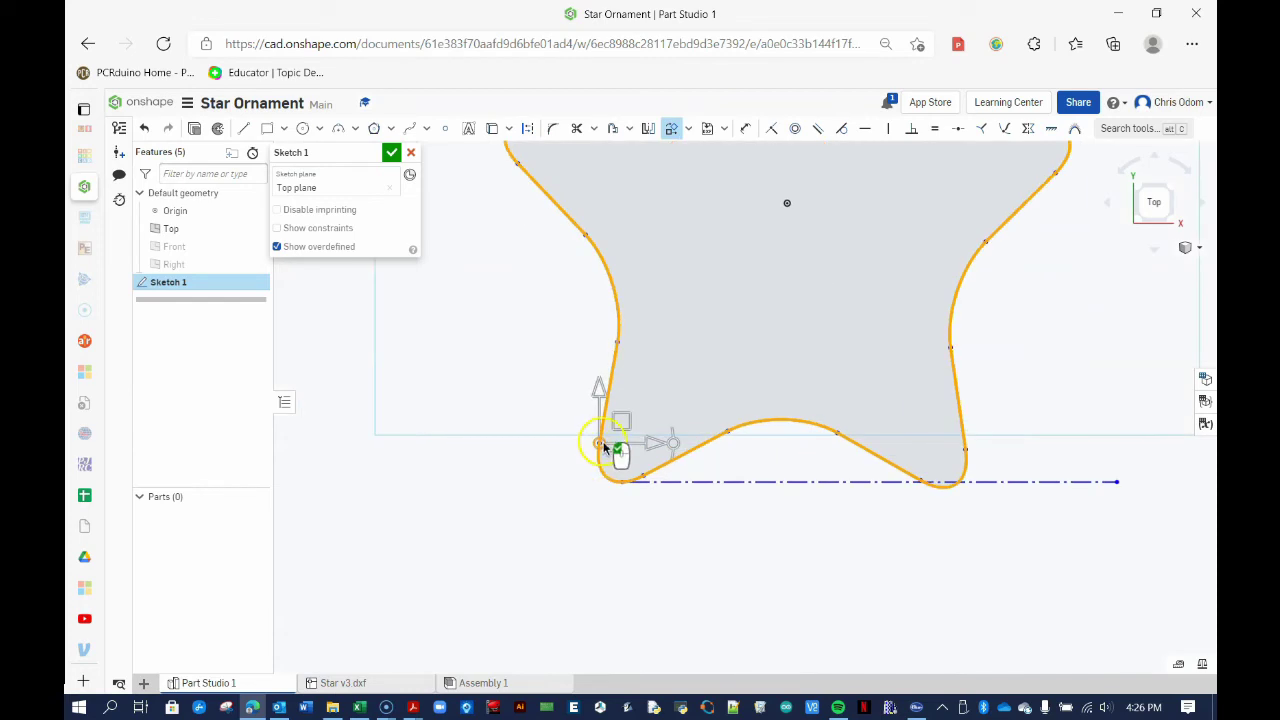
drag(604, 447, 623, 485)
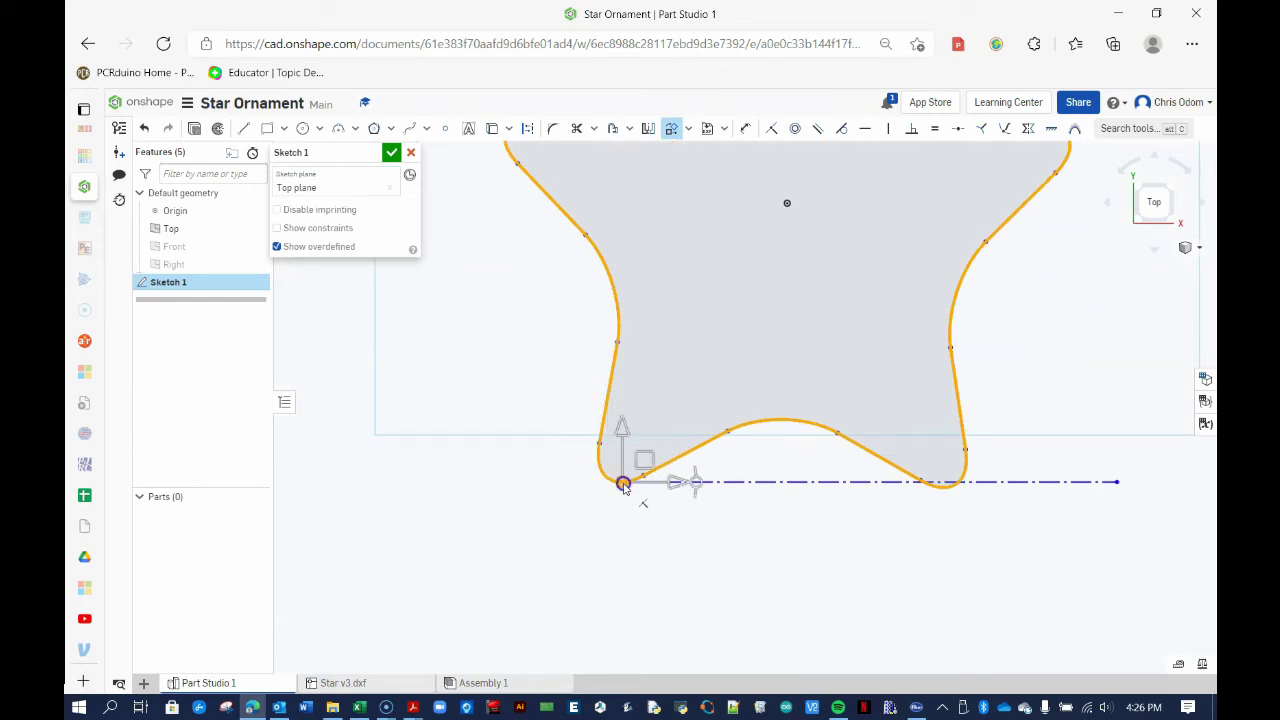
click(594, 510)
click(697, 485)
drag(742, 472, 1026, 480)
scroll(965, 488, up, 5)
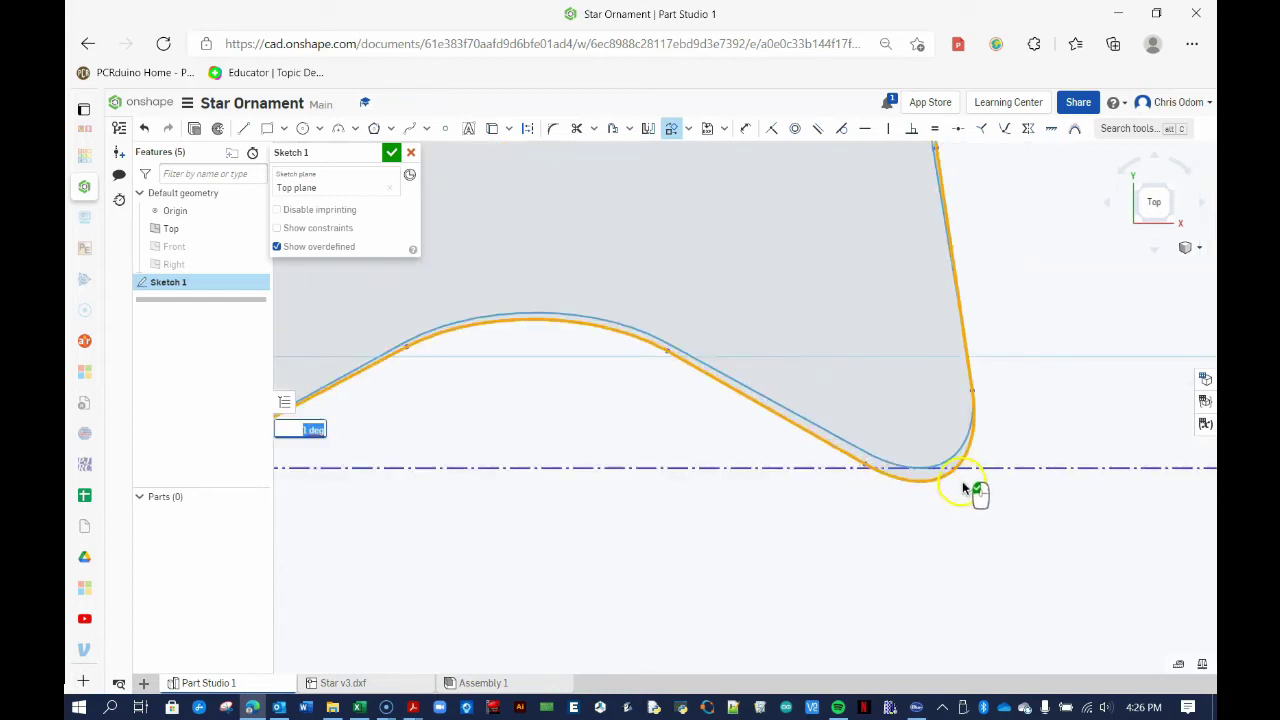
scroll(963, 480, up, 2)
scroll(978, 486, down, 3)
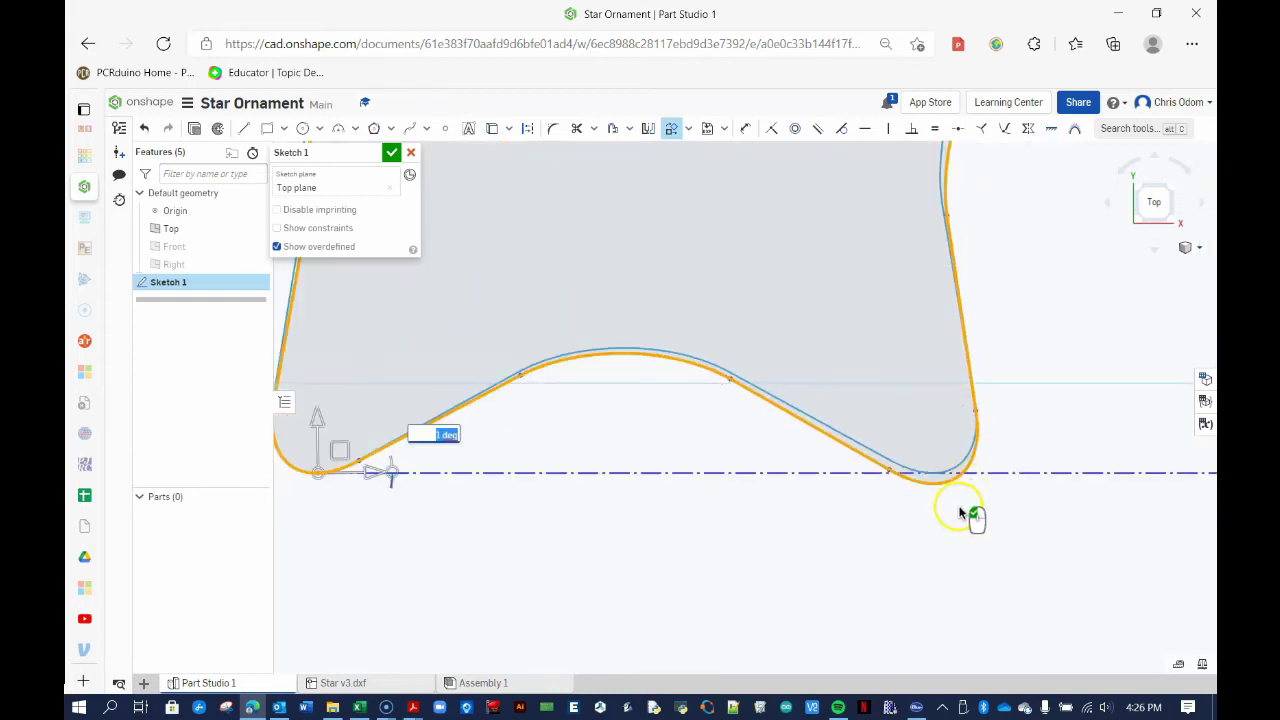
click(956, 508)
scroll(949, 491, down, 5)
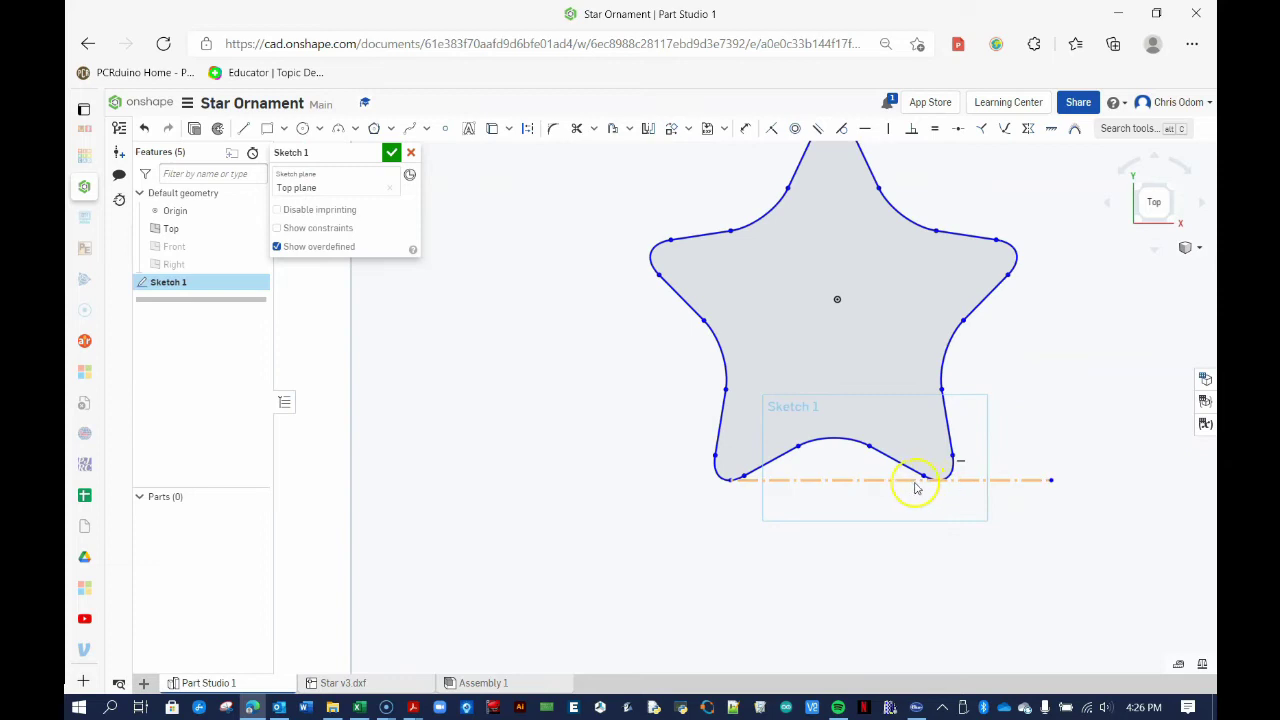
Step: Delete the horizontal guide line and finish Sketch 1
key(m)
click(912, 482)
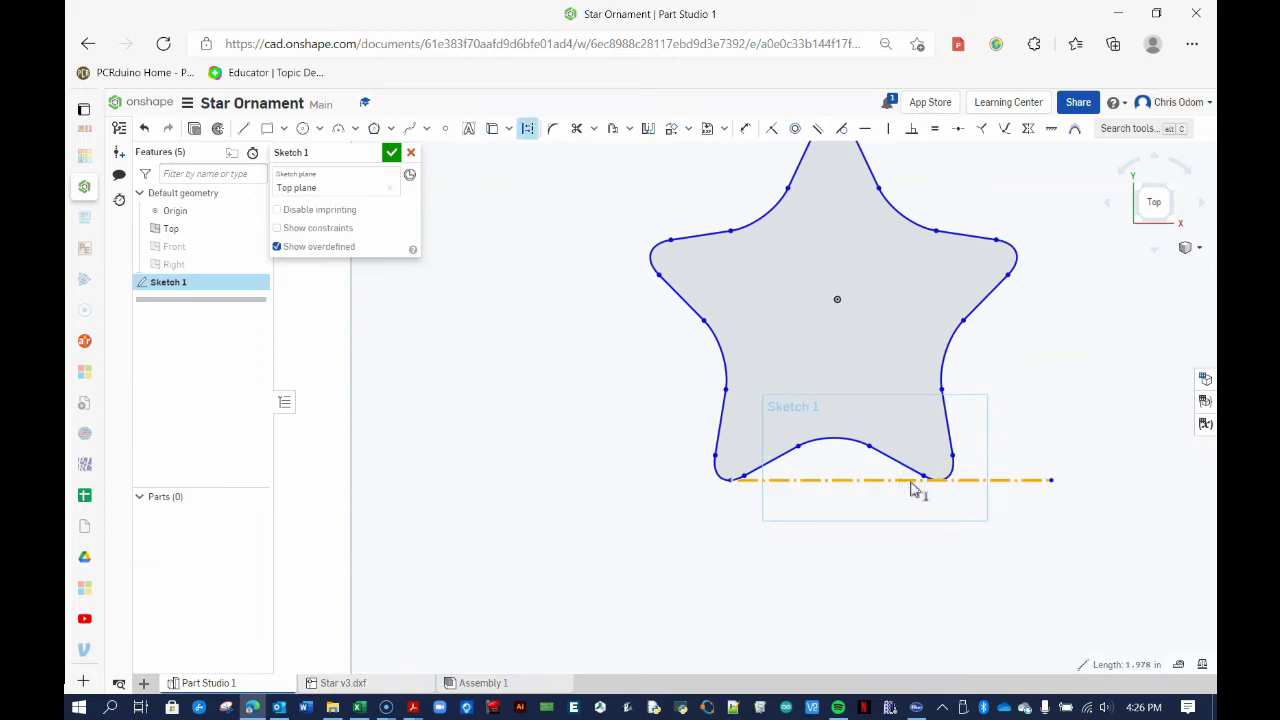
key(Escape)
key(f)
click(826, 518)
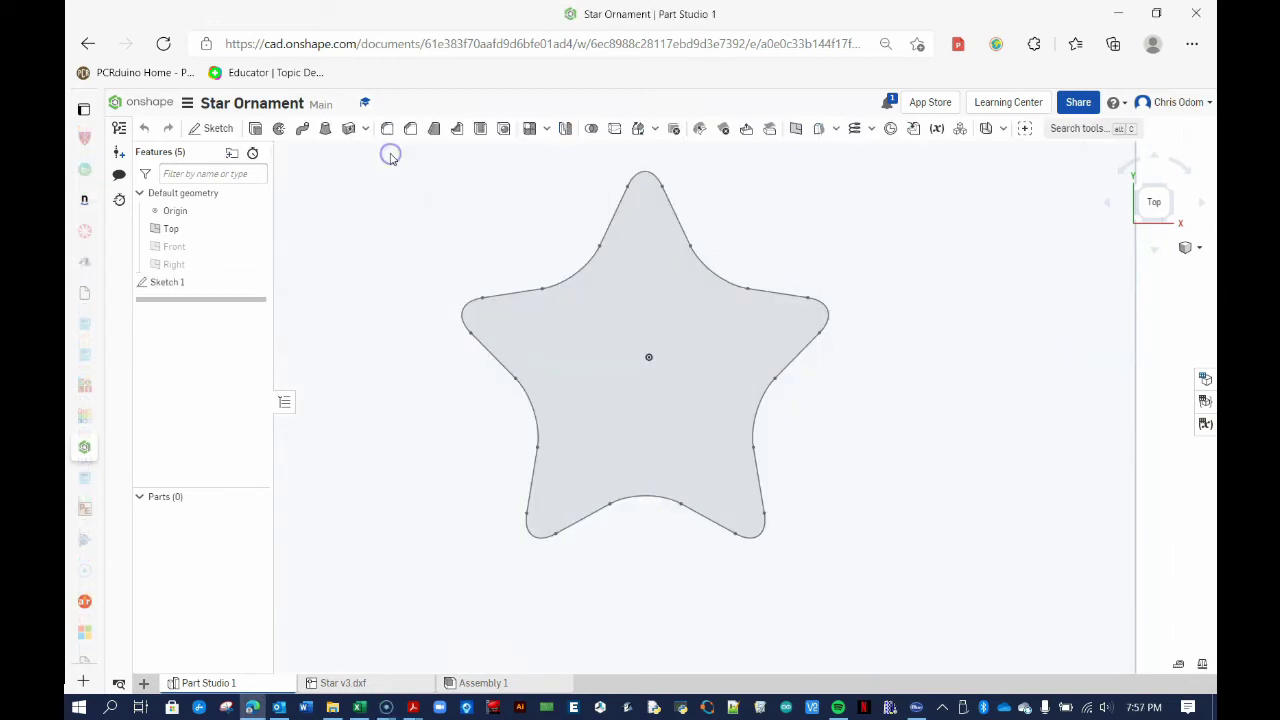
Step: Extrude Sketch 1's star region to a depth of 2 mm (0.079 in)
right_drag(770, 485, 751, 434)
click(713, 372)
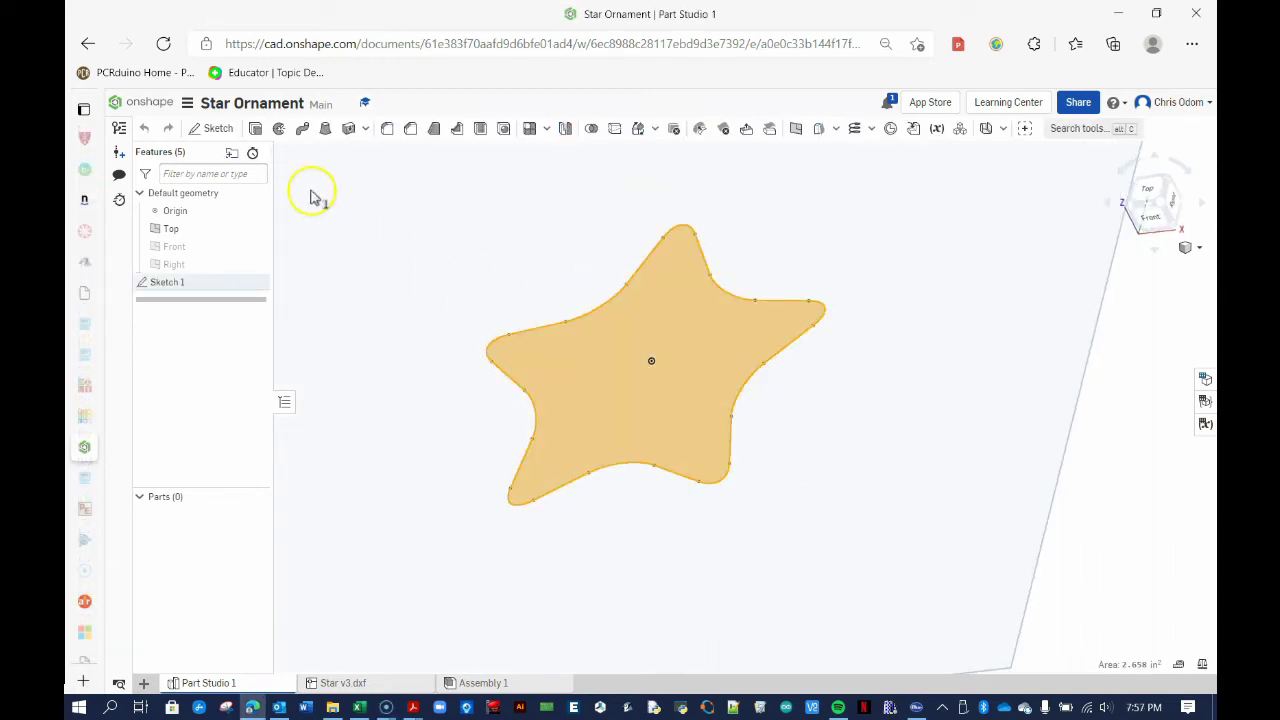
click(255, 128)
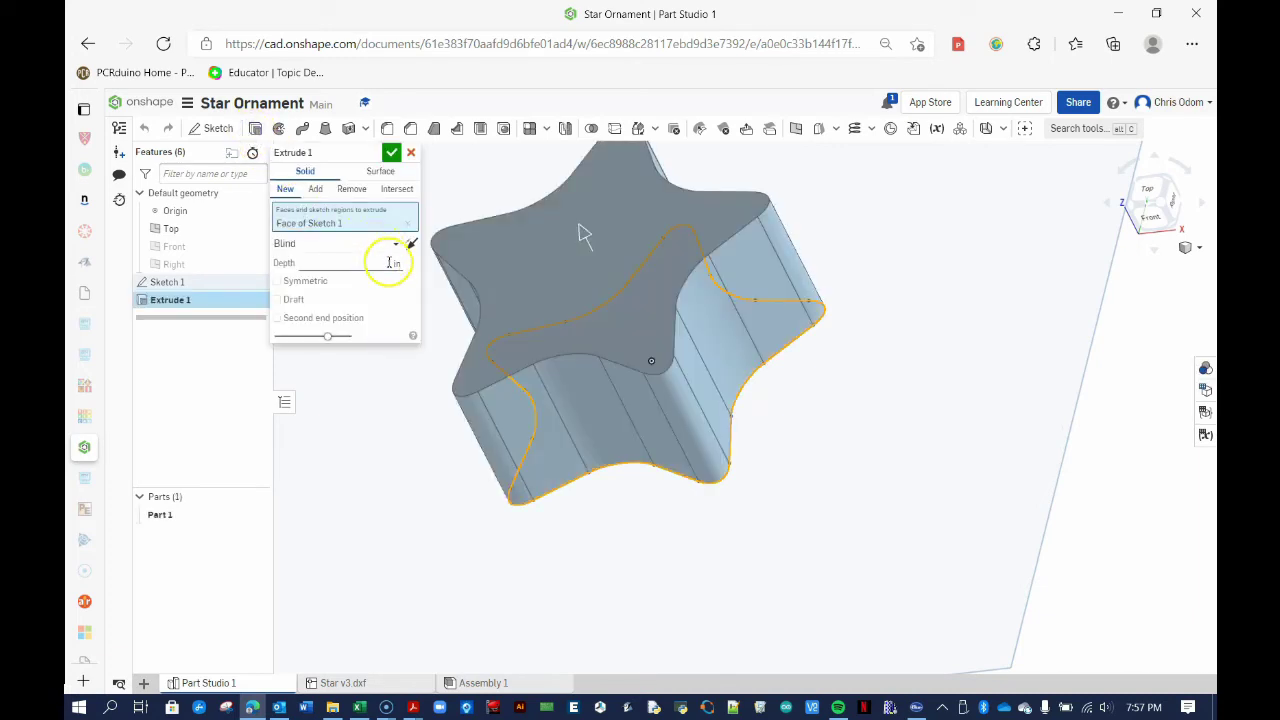
click(391, 262)
text(2mm)
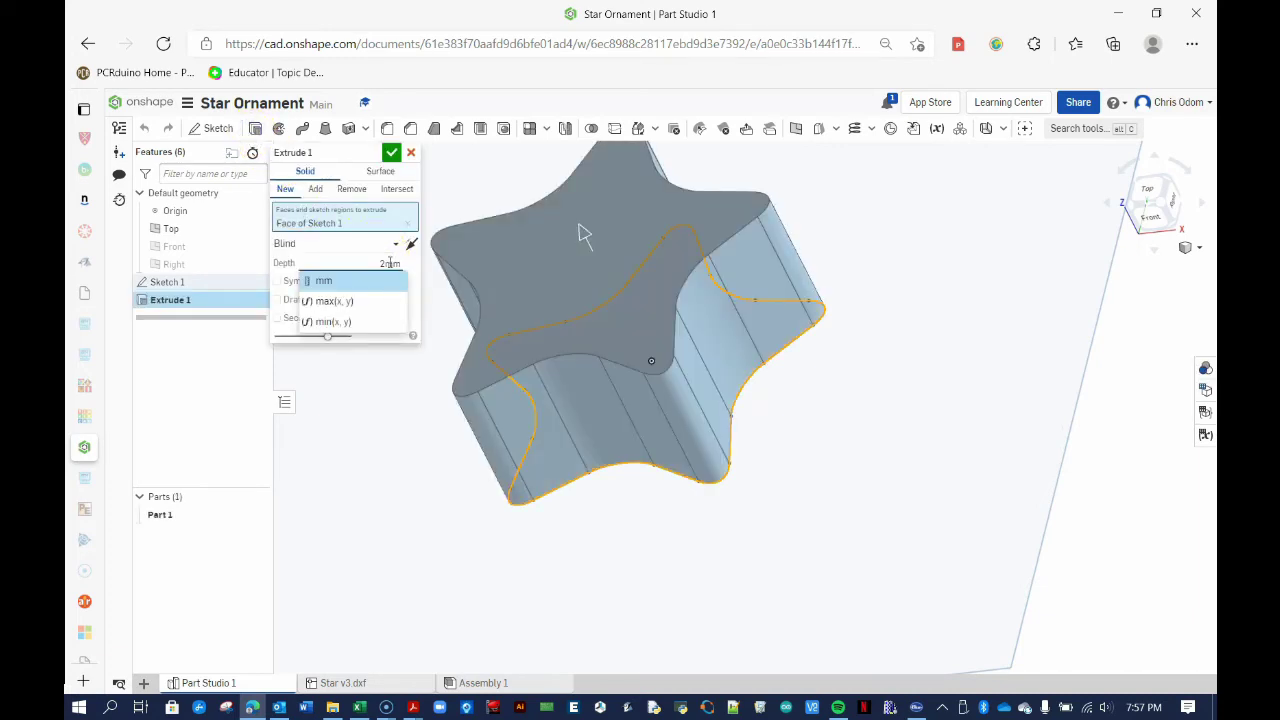
key(Return)
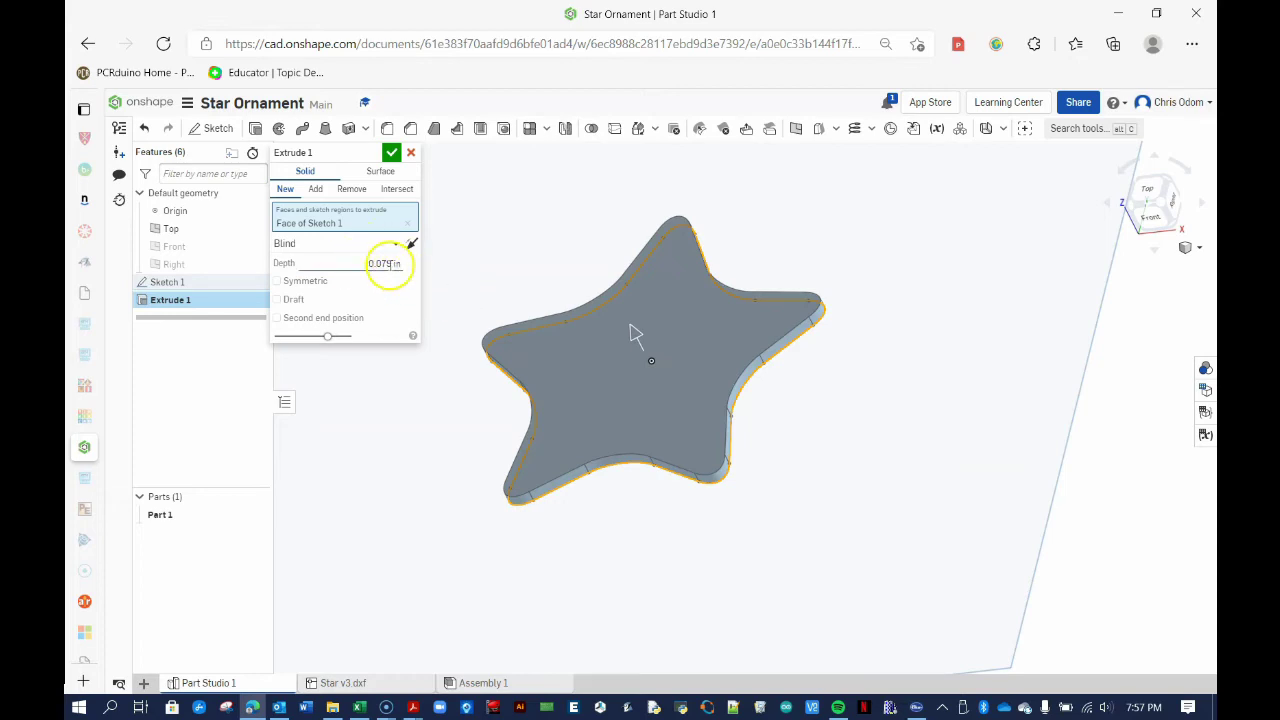
click(389, 263)
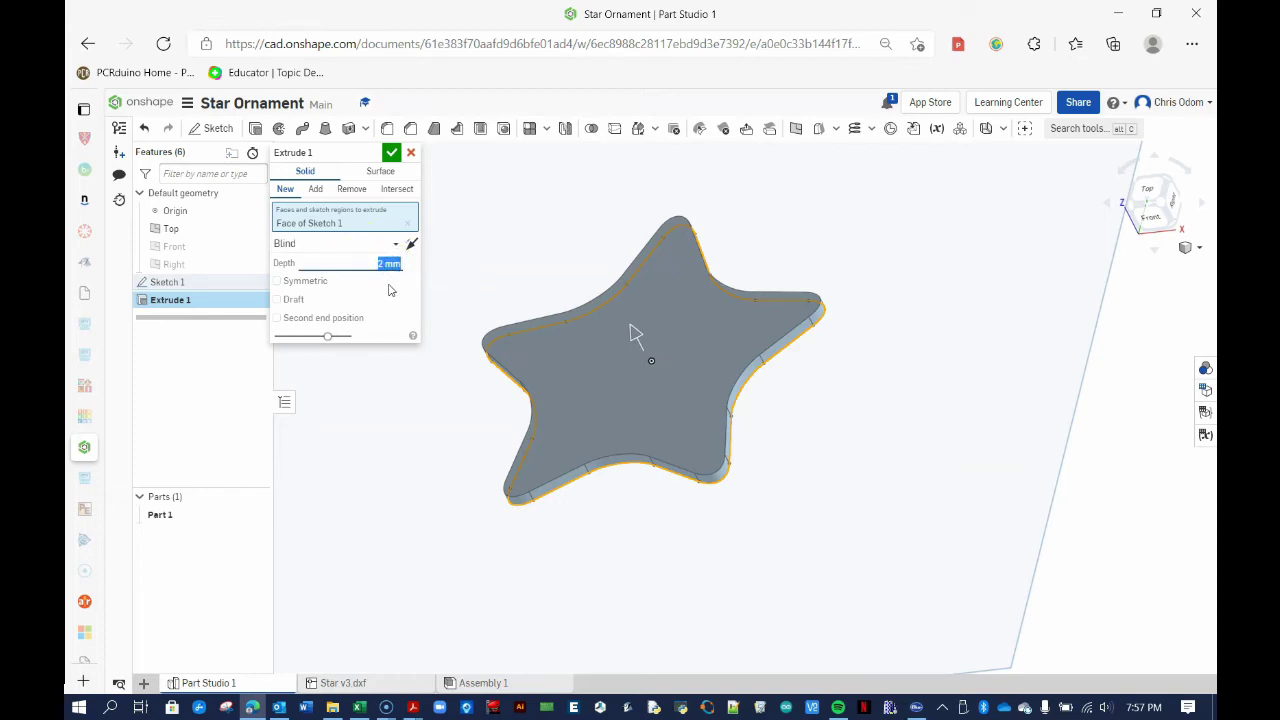
click(461, 278)
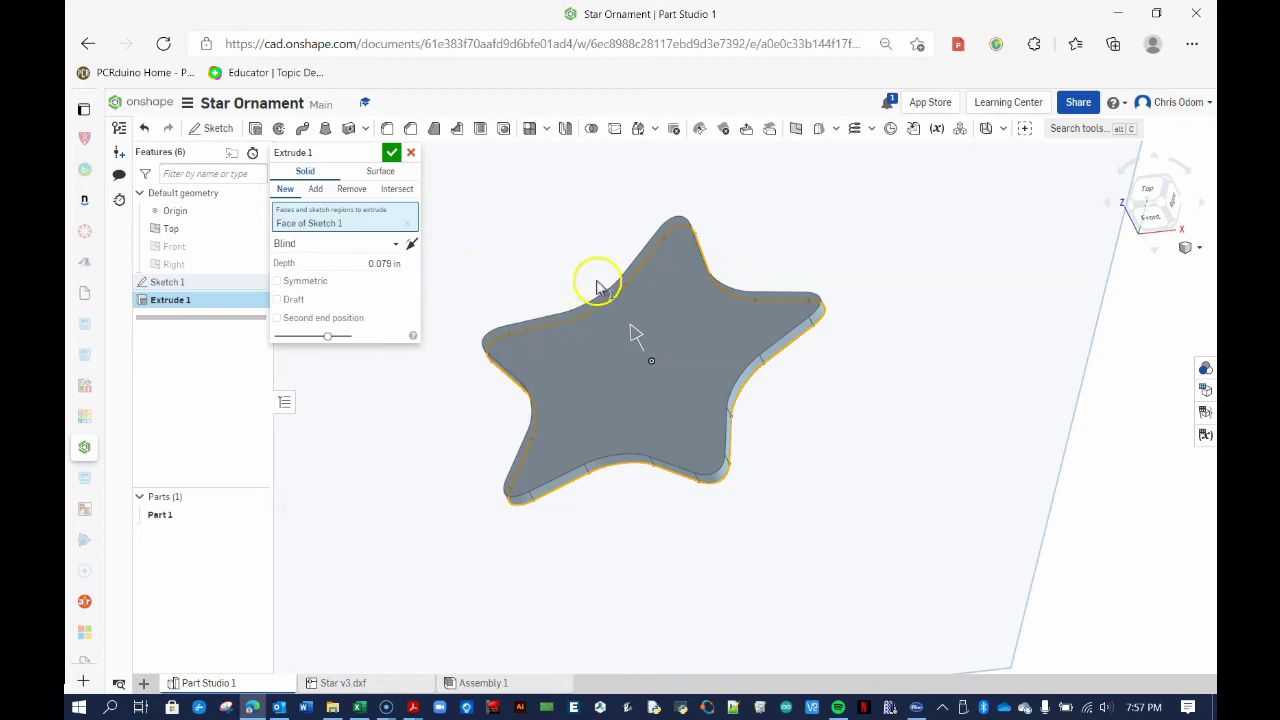
right_drag(771, 394, 760, 429)
Step: Confirm the extrusion, then hide and re-show the original star sketch
click(391, 152)
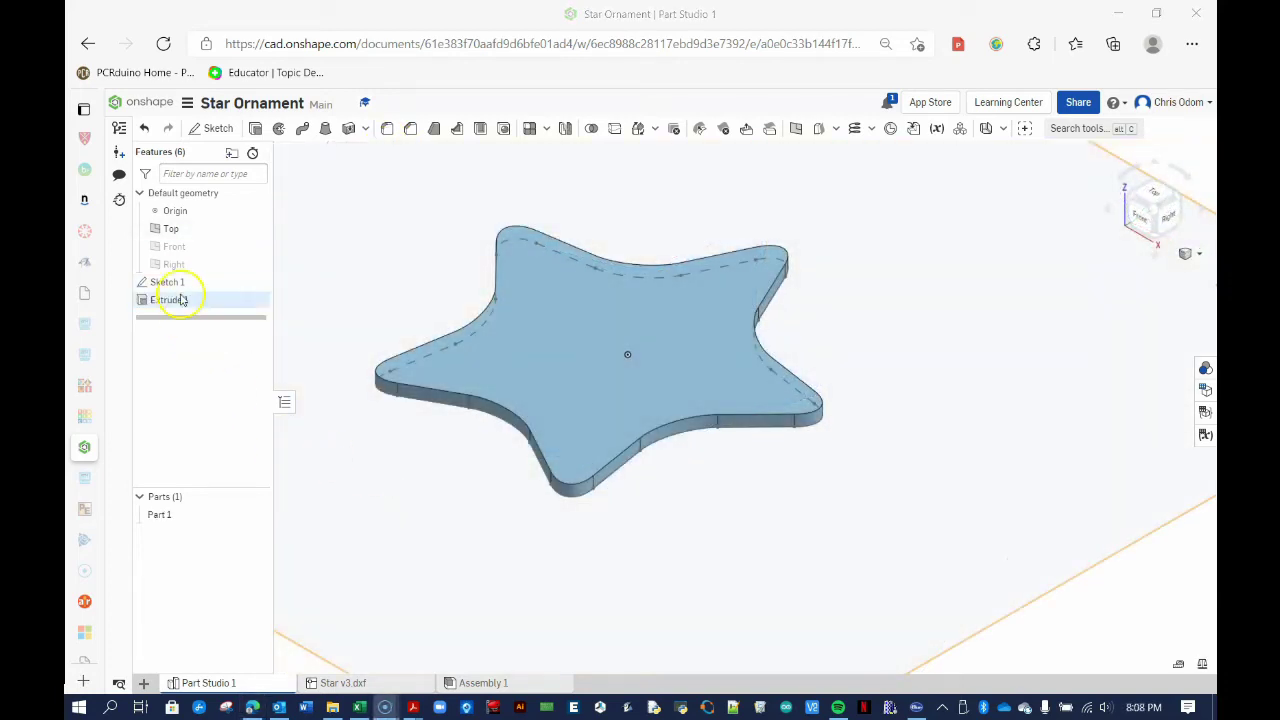
click(167, 283)
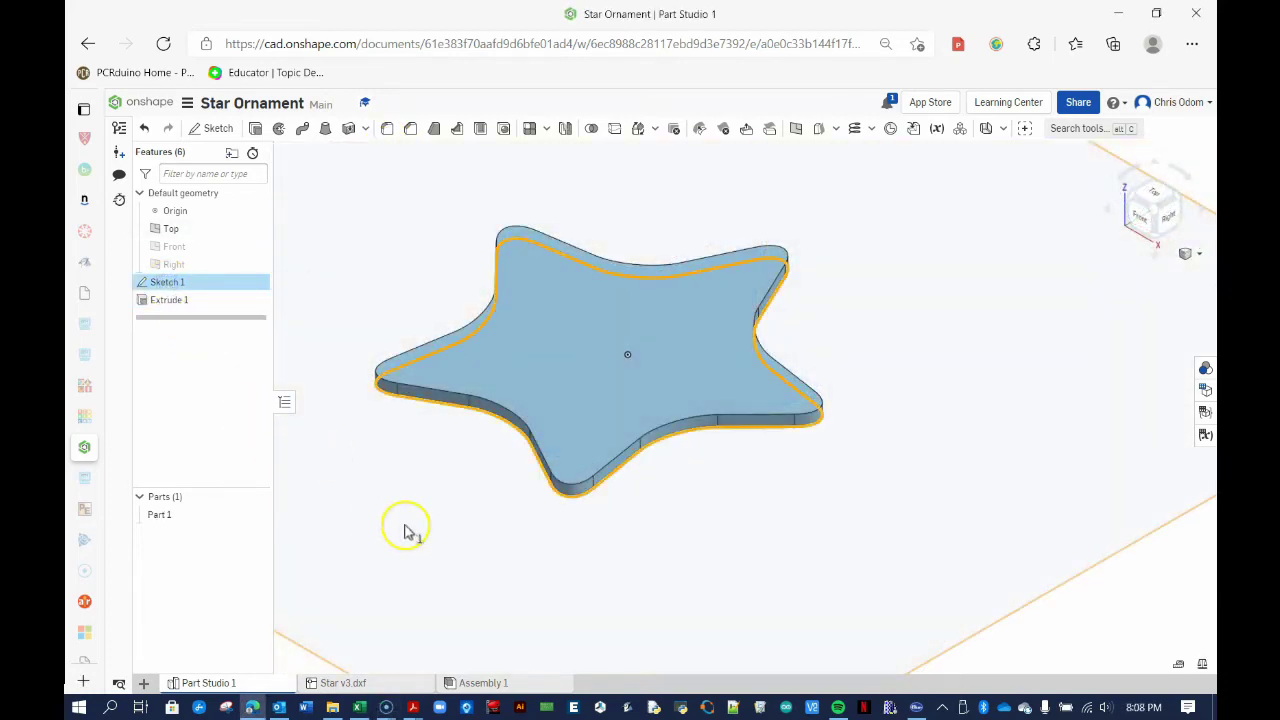
click(171, 282)
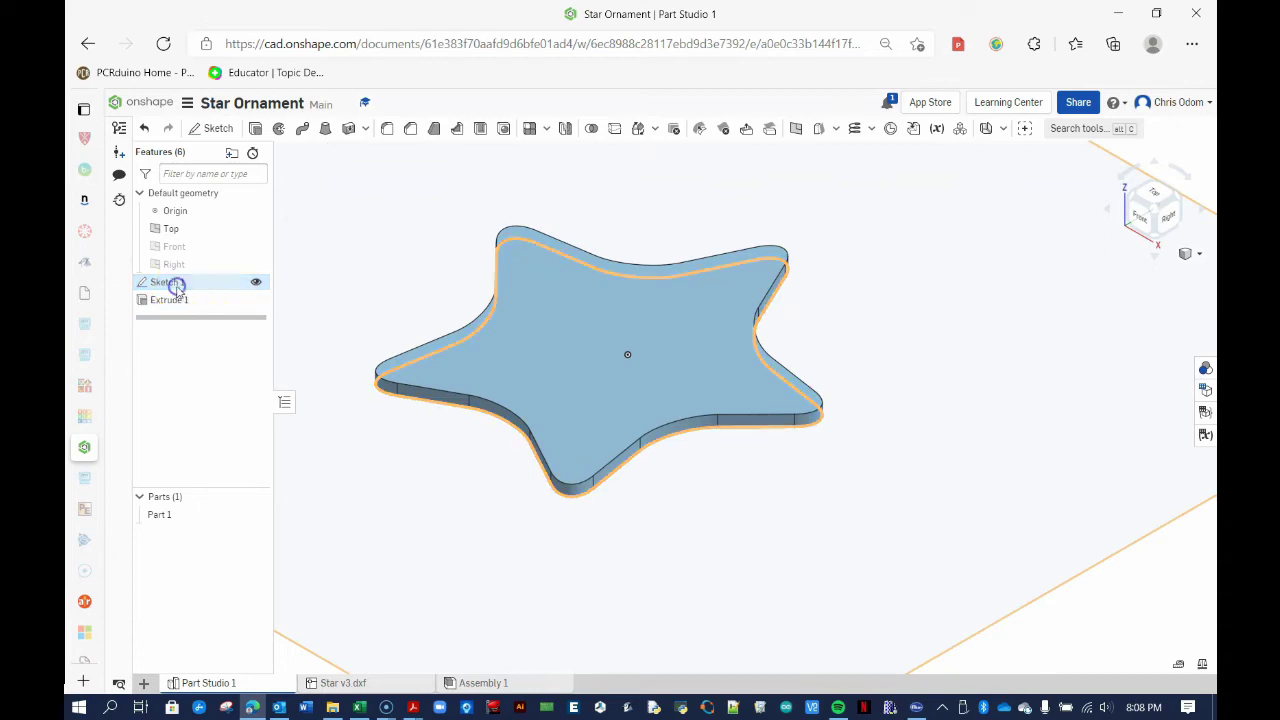
click(256, 283)
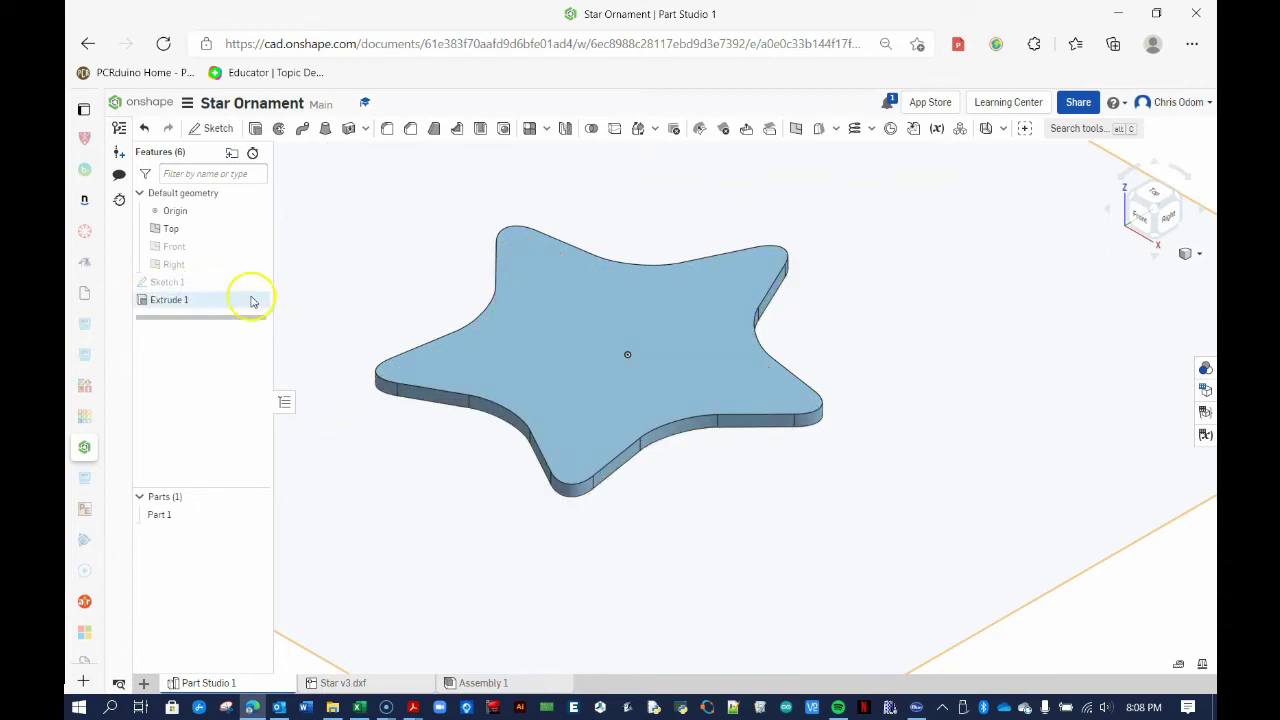
click(256, 283)
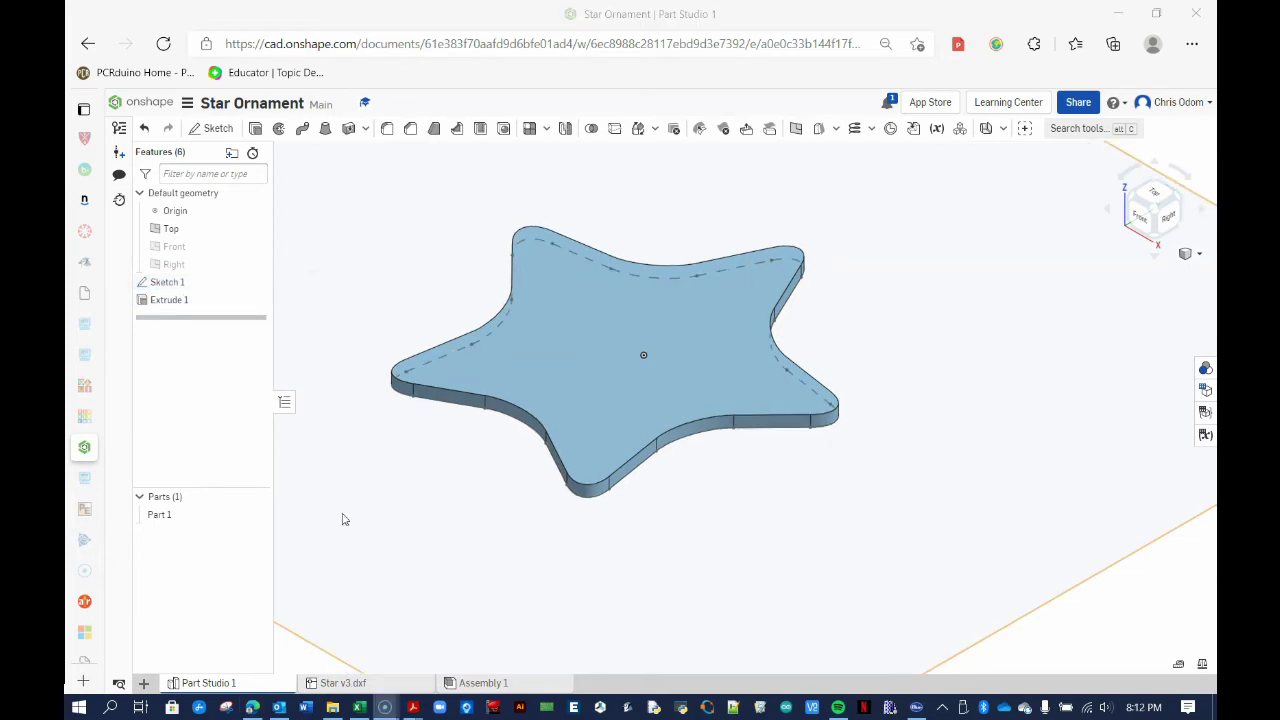
Step: Begin Sketch 2 on the top face of the extruded star
click(553, 290)
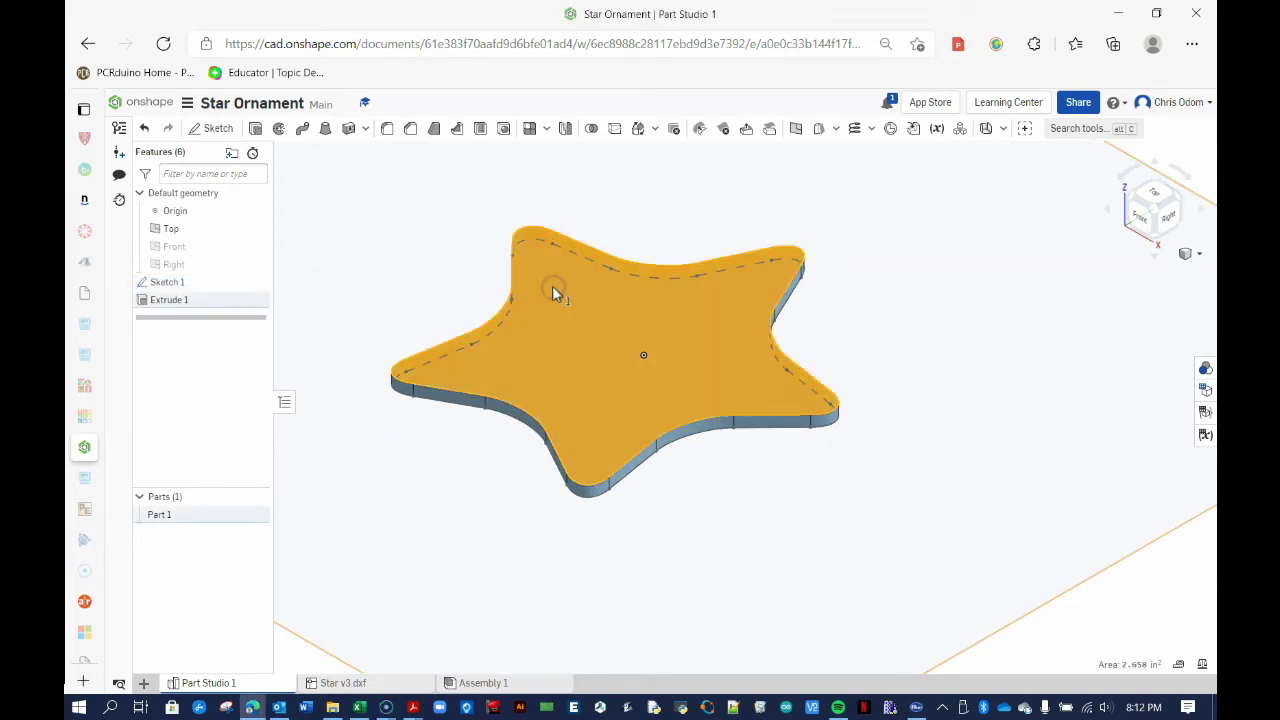
click(214, 128)
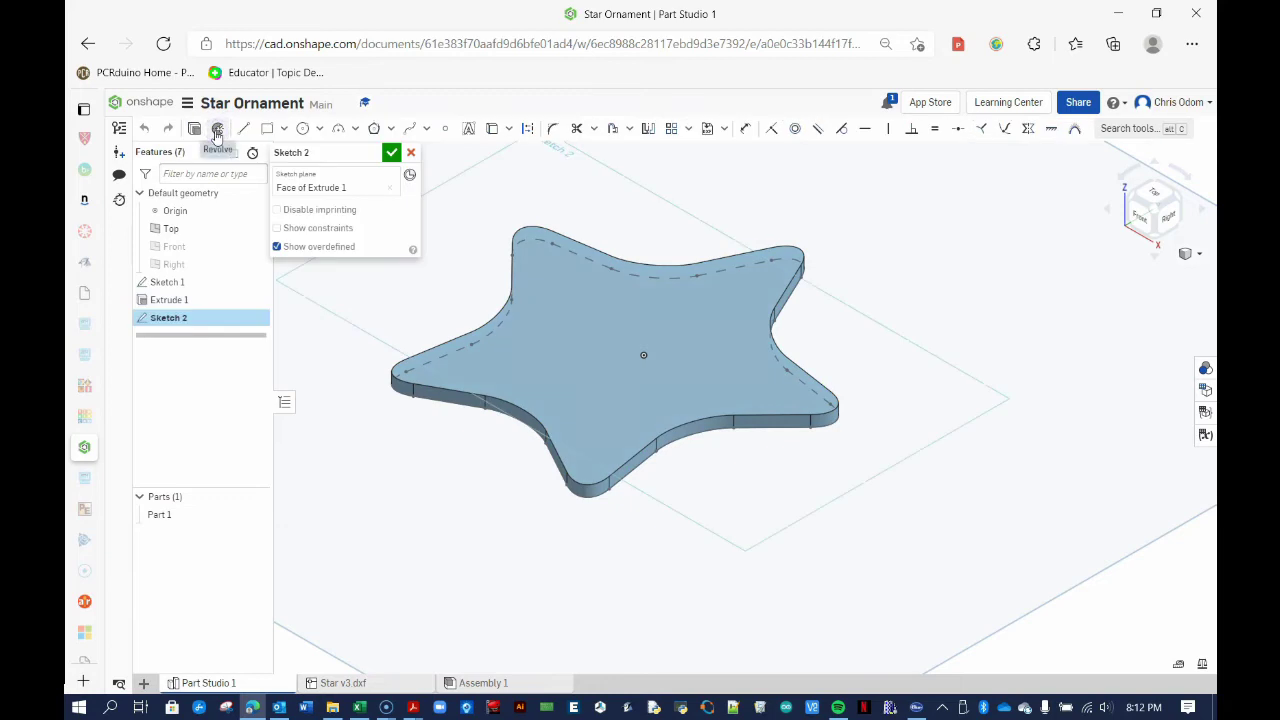
scroll(472, 542, down, 2)
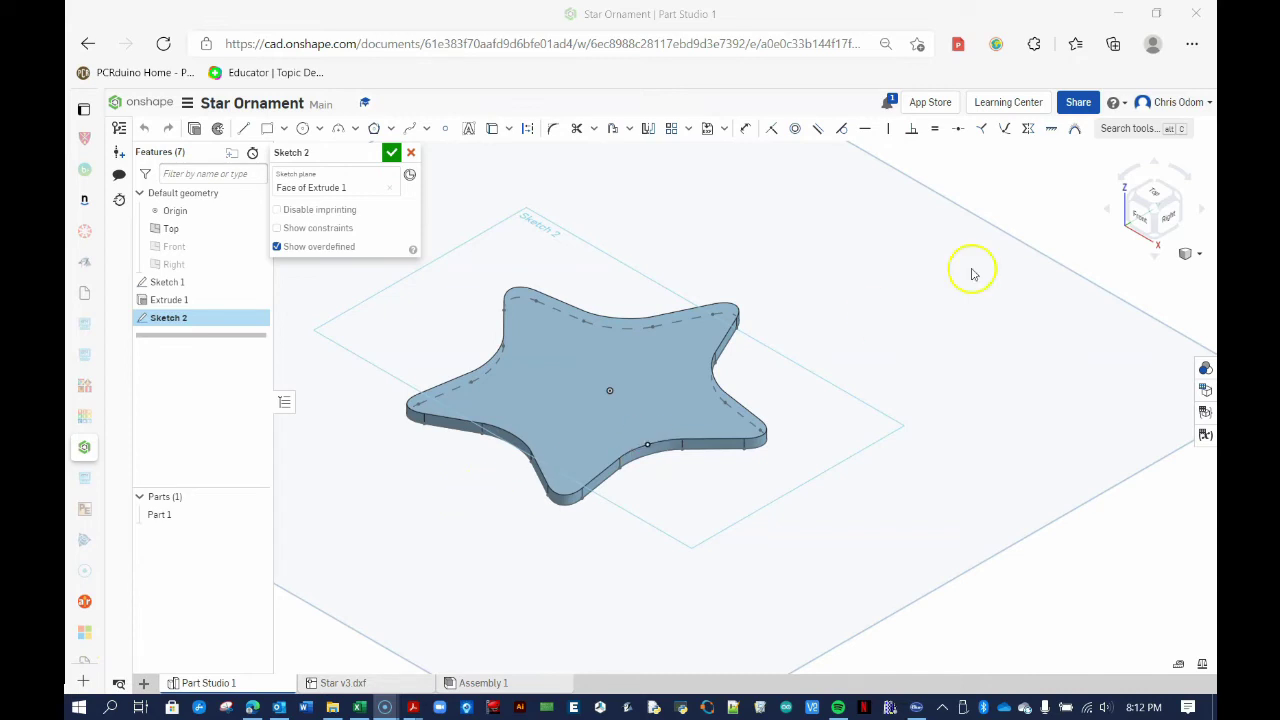
Step: In top view, draw a 0.213 in horizontal construction line across the star's top point, with a midpoint point
click(1155, 195)
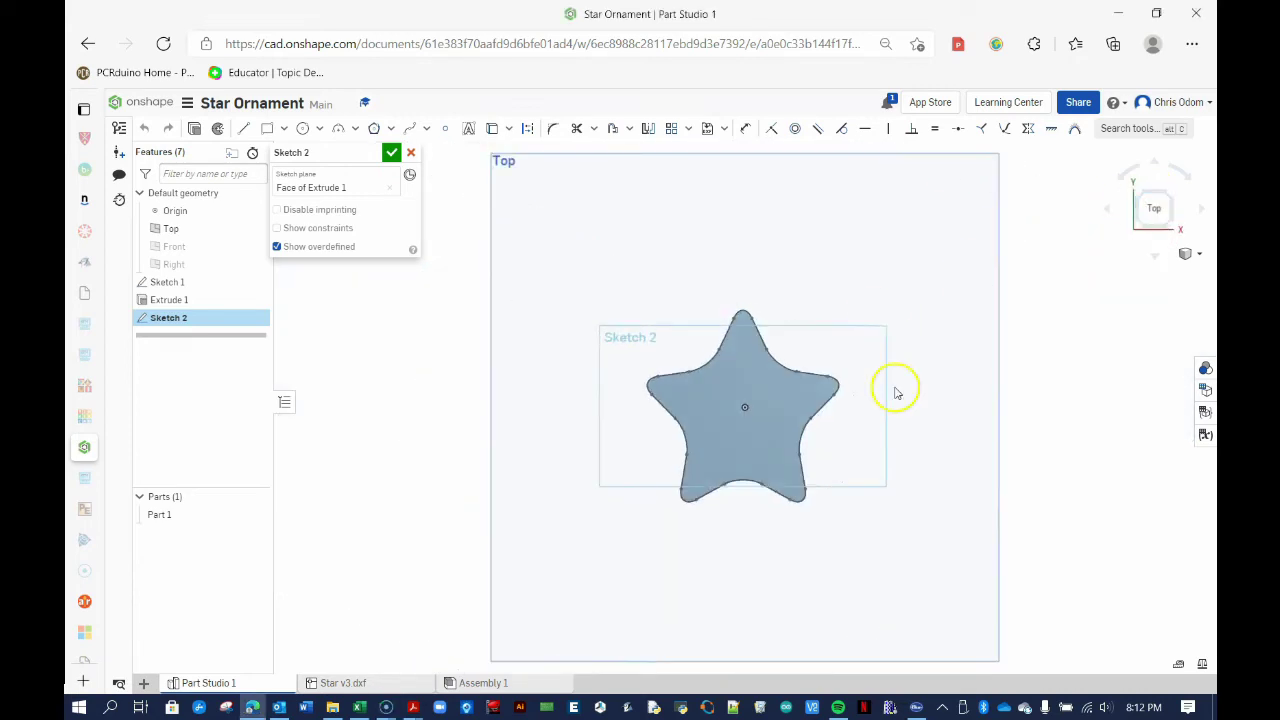
scroll(920, 400, up, 2)
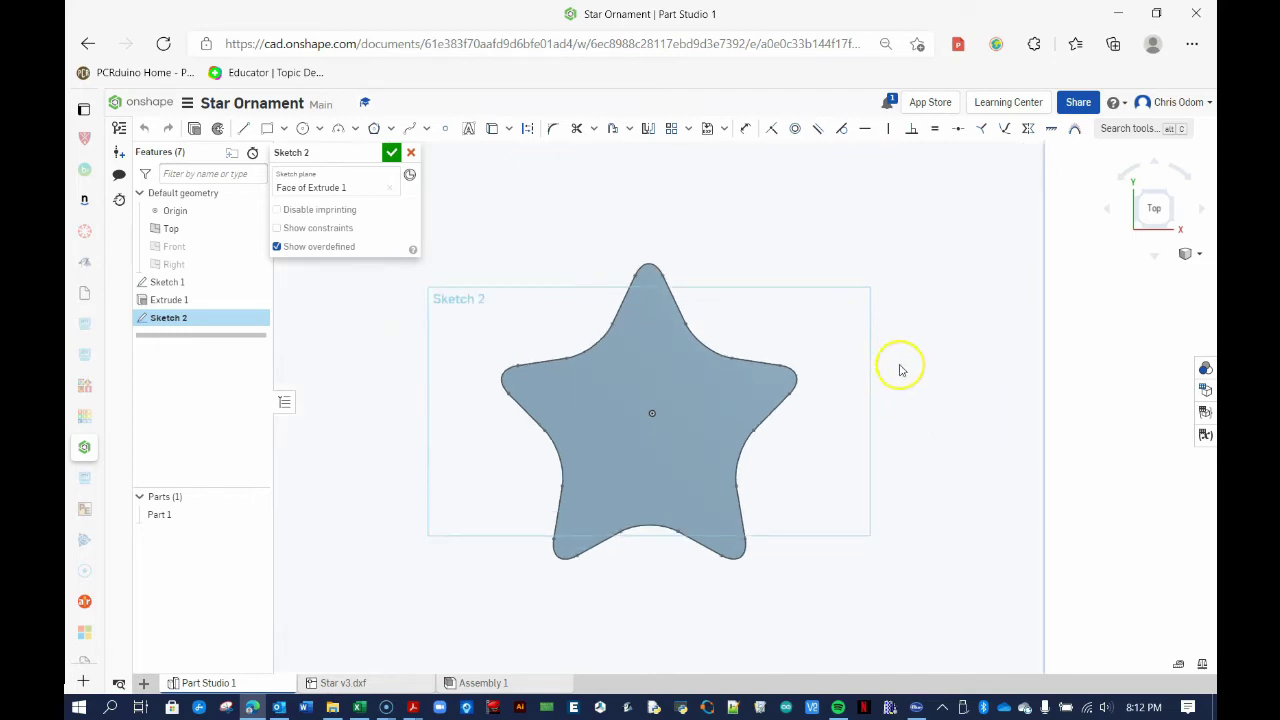
scroll(910, 367, up, 2)
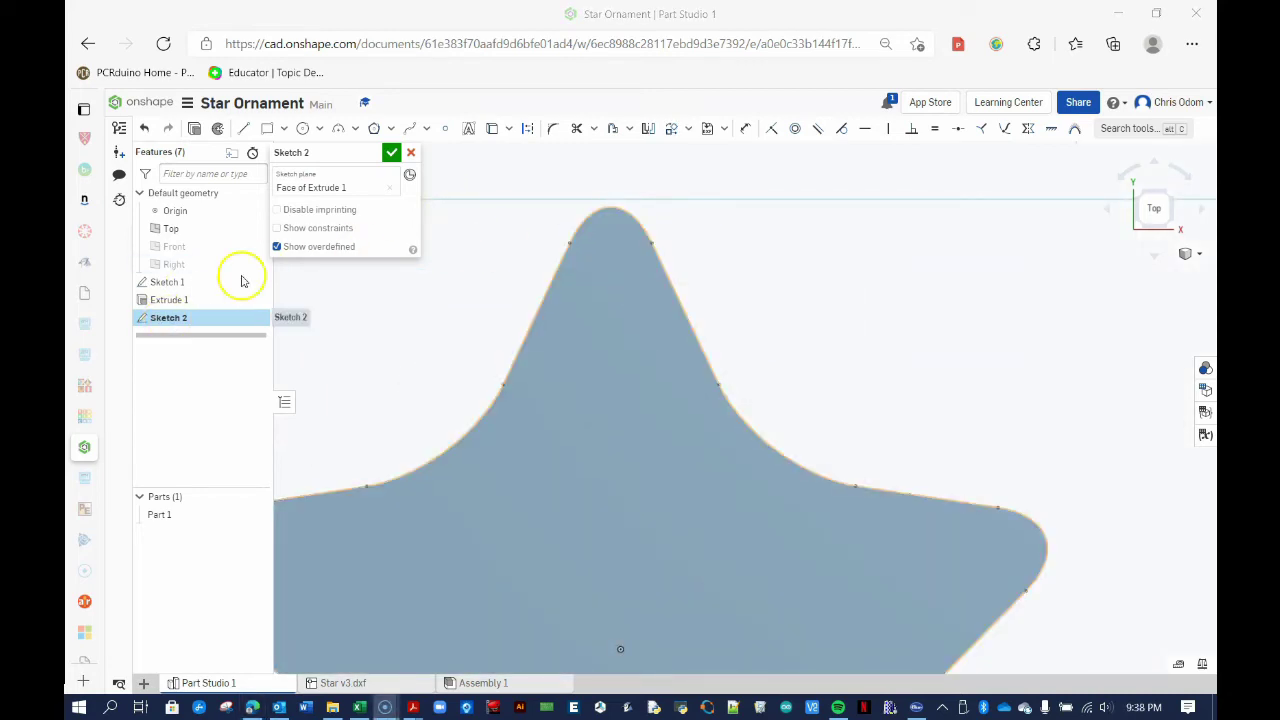
scroll(690, 235, up, 4)
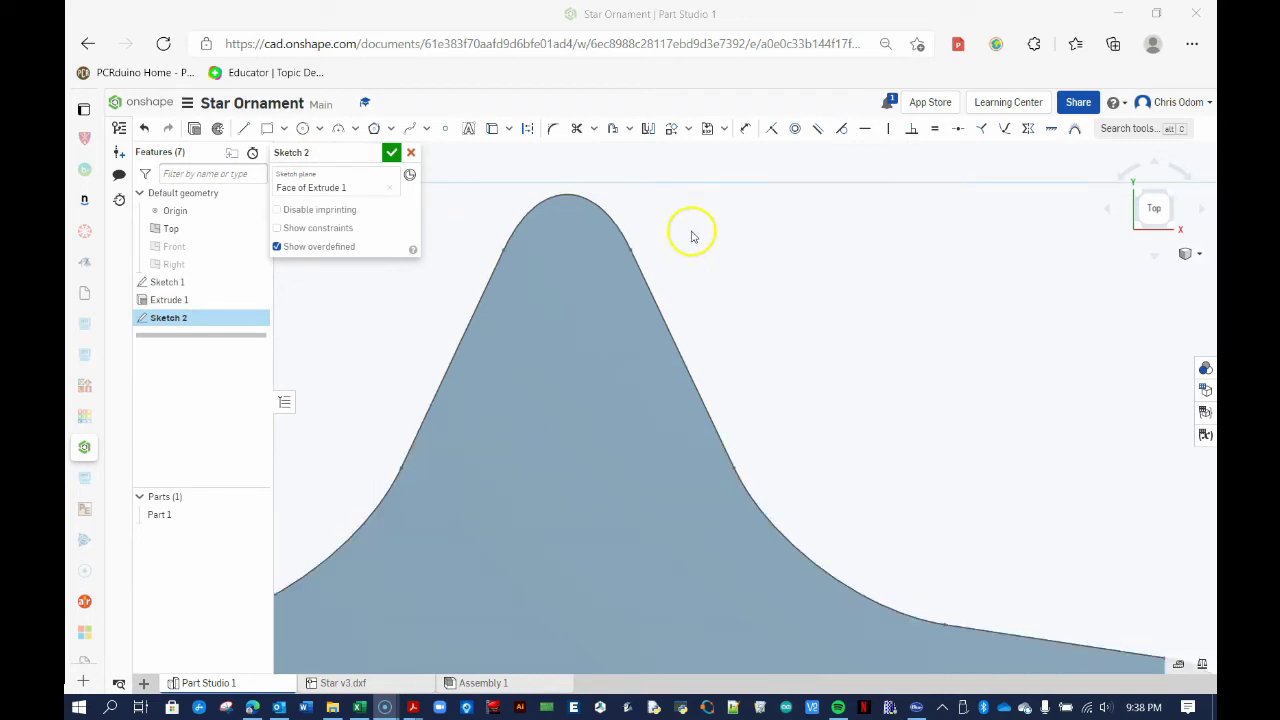
click(245, 129)
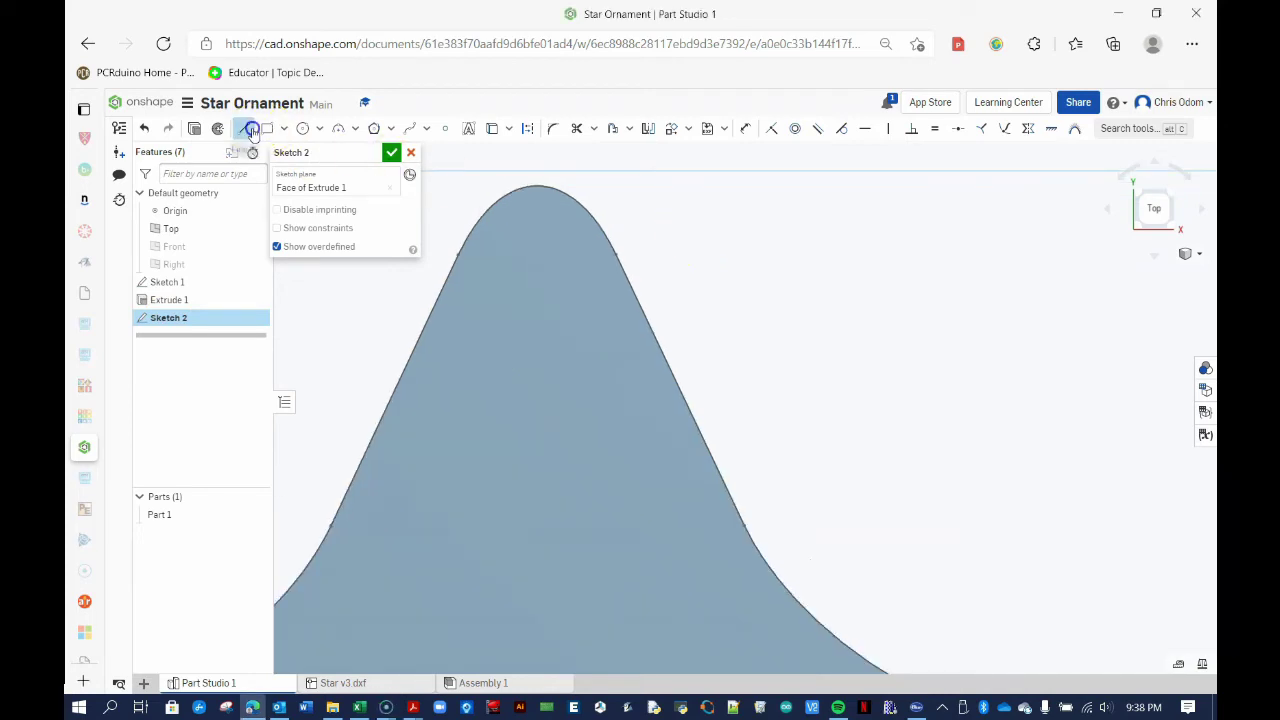
click(528, 131)
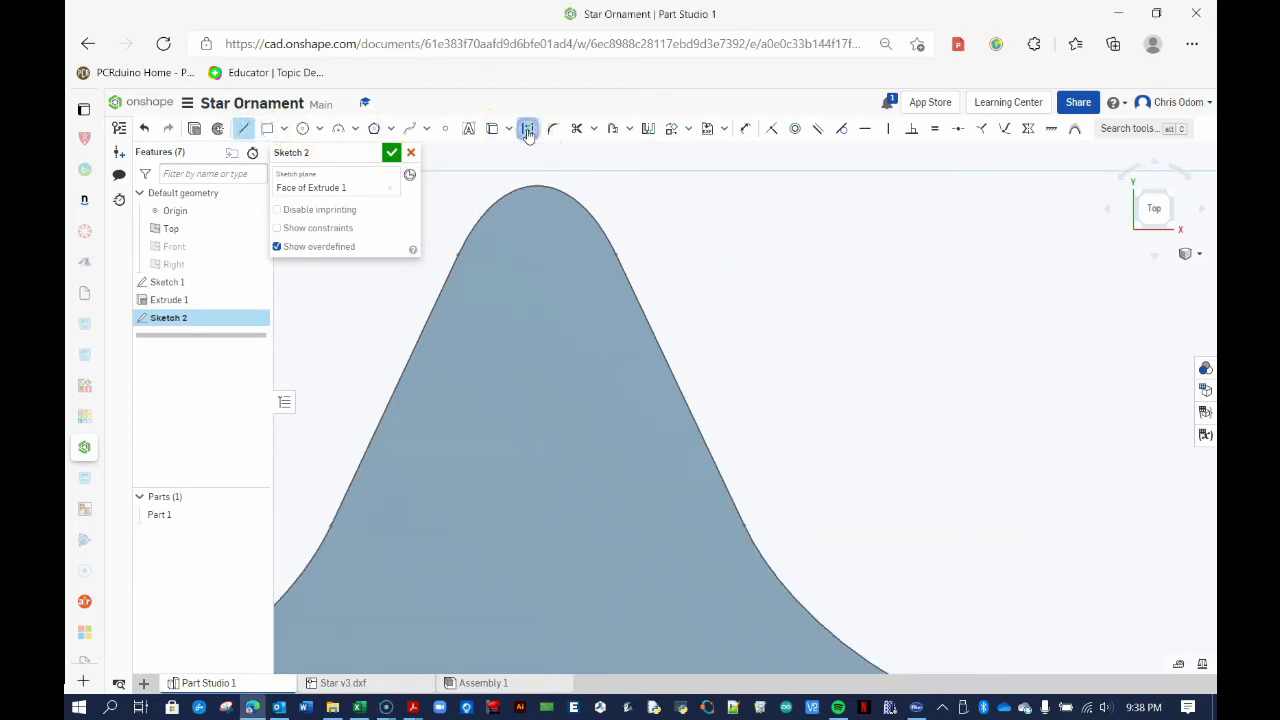
click(614, 255)
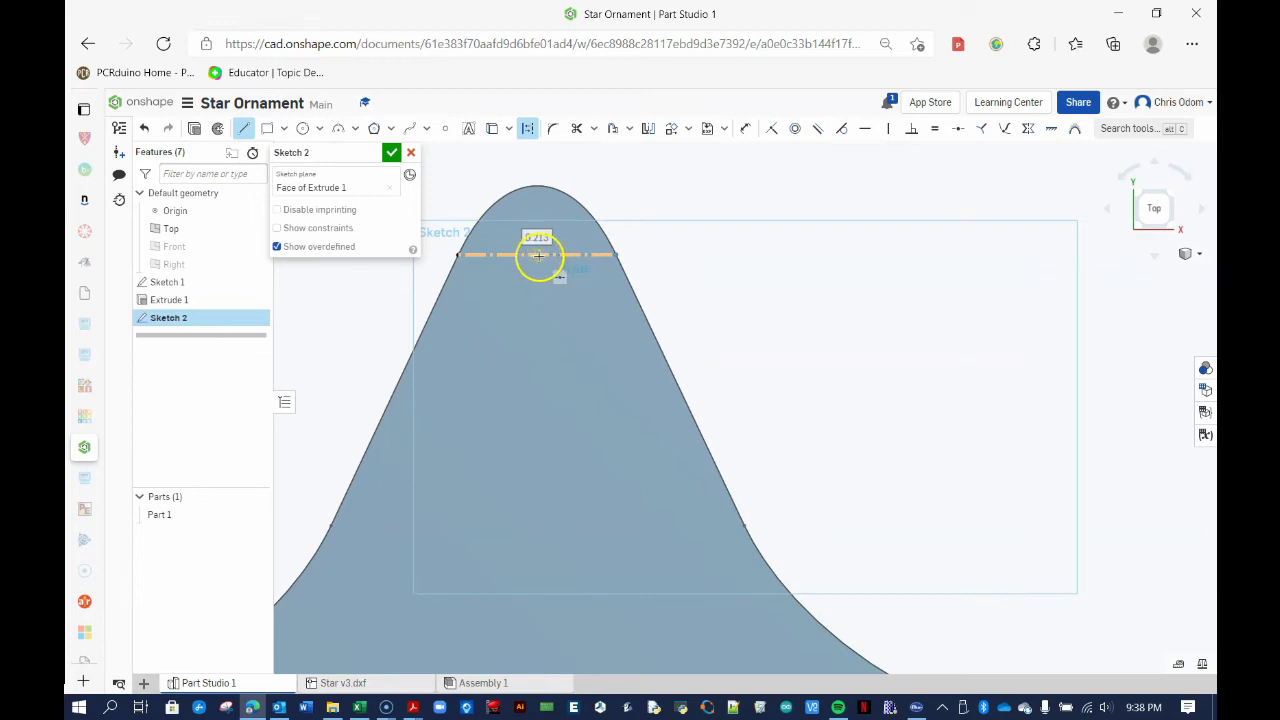
click(447, 130)
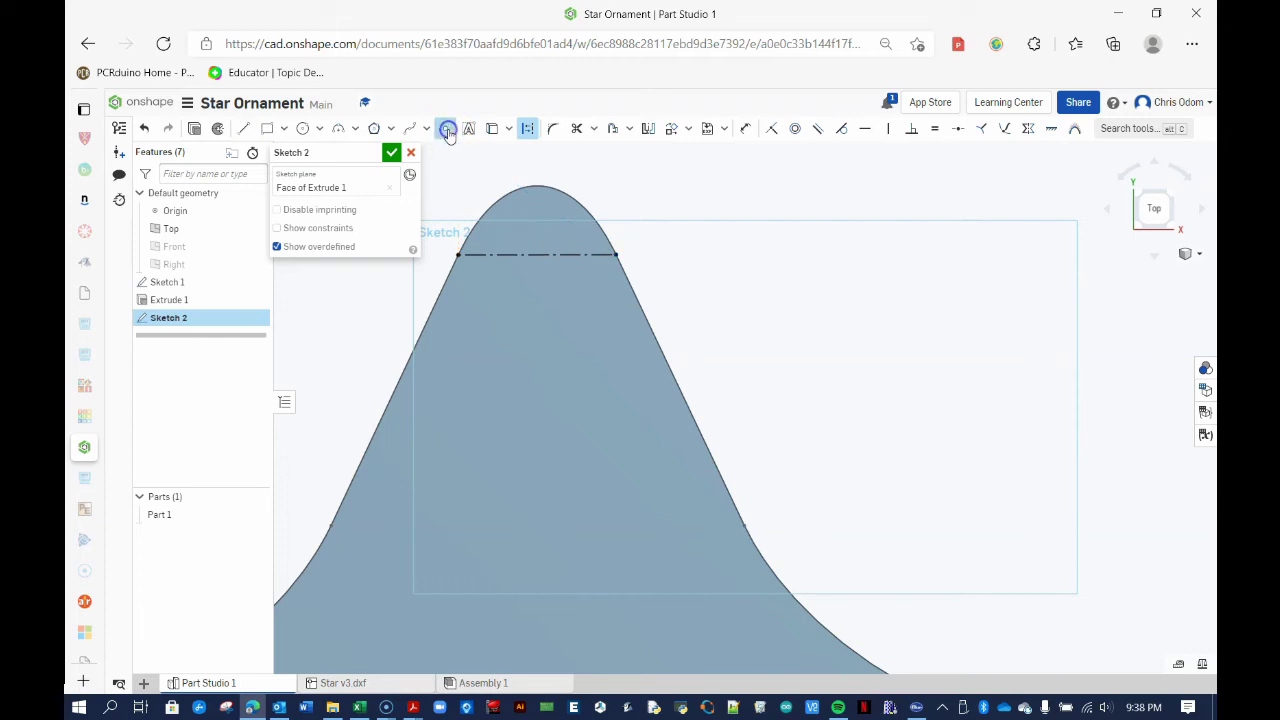
click(538, 255)
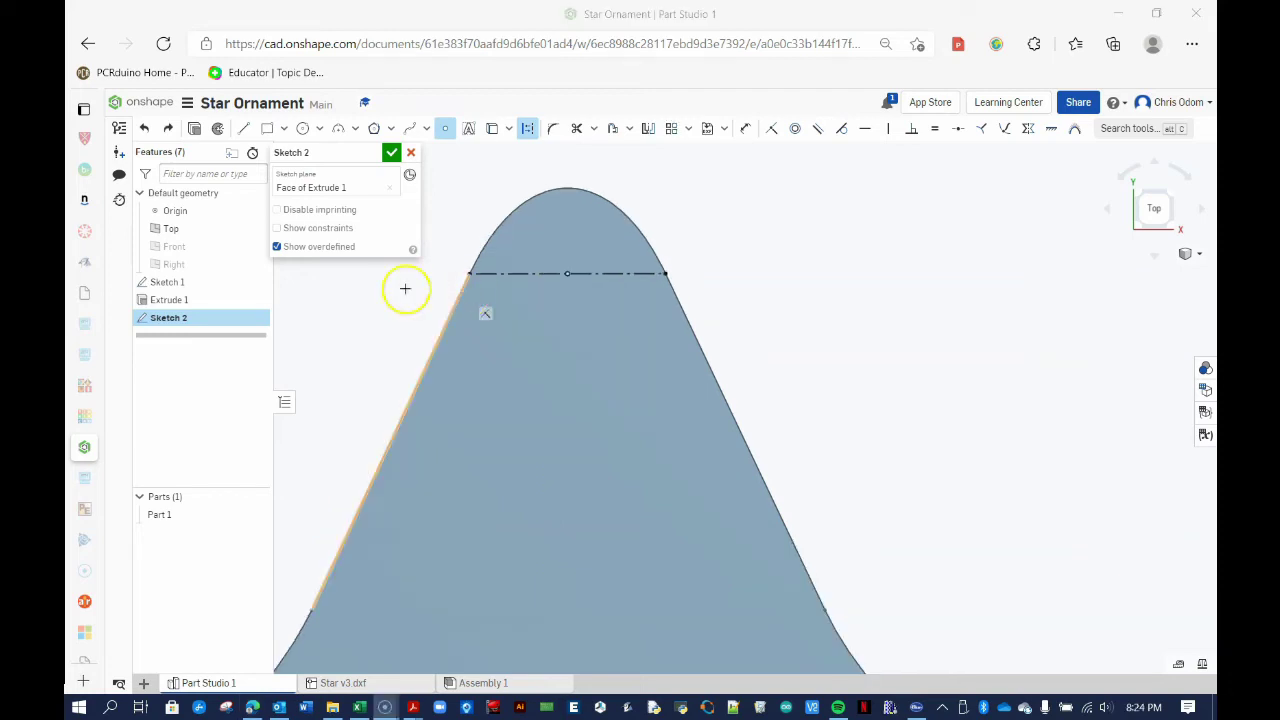
Step: Draw a vertical construction line from the top line's midpoint to the bottom notch's midpoint
click(242, 130)
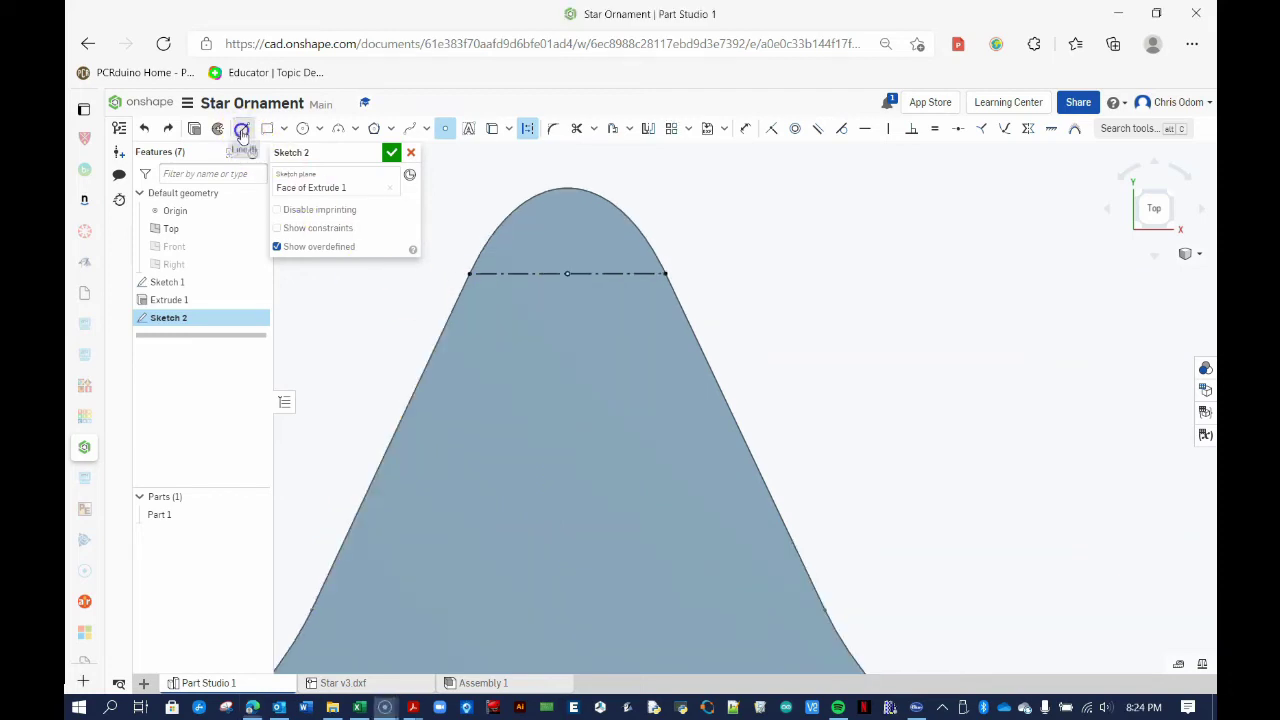
click(530, 128)
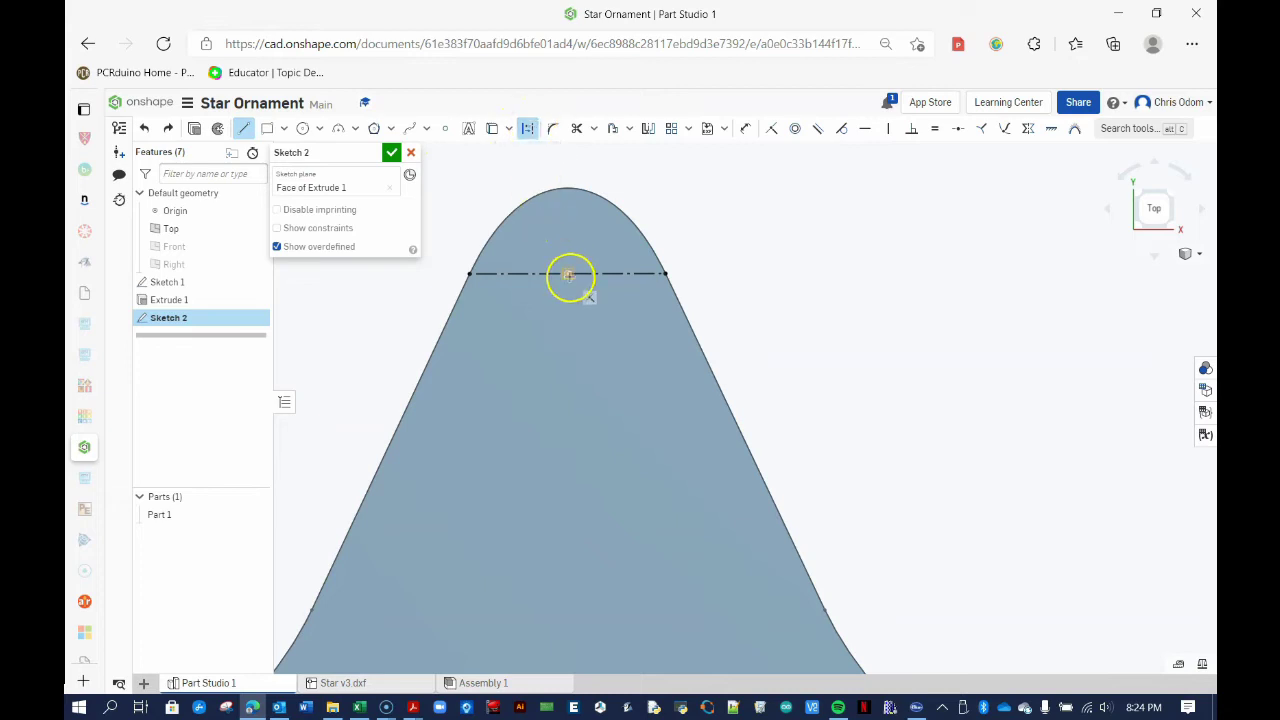
scroll(568, 420, up, 5)
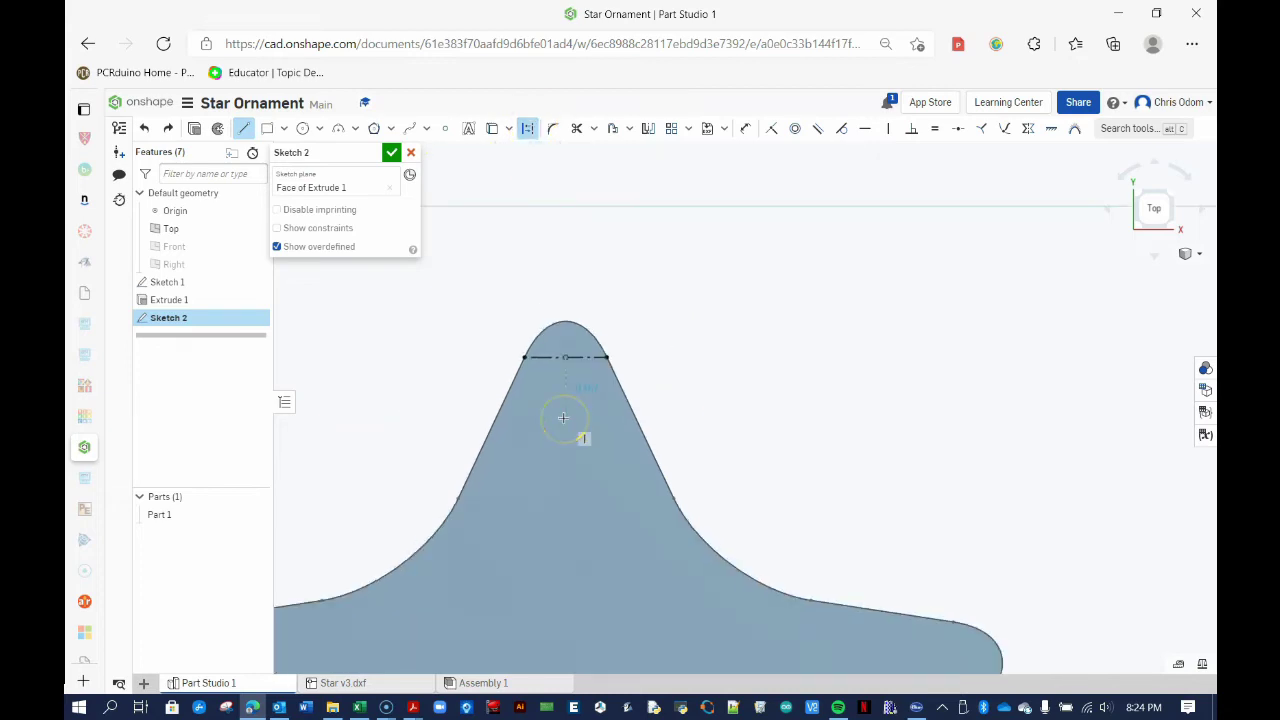
scroll(488, 425, up, 3)
scroll(536, 585, down, 6)
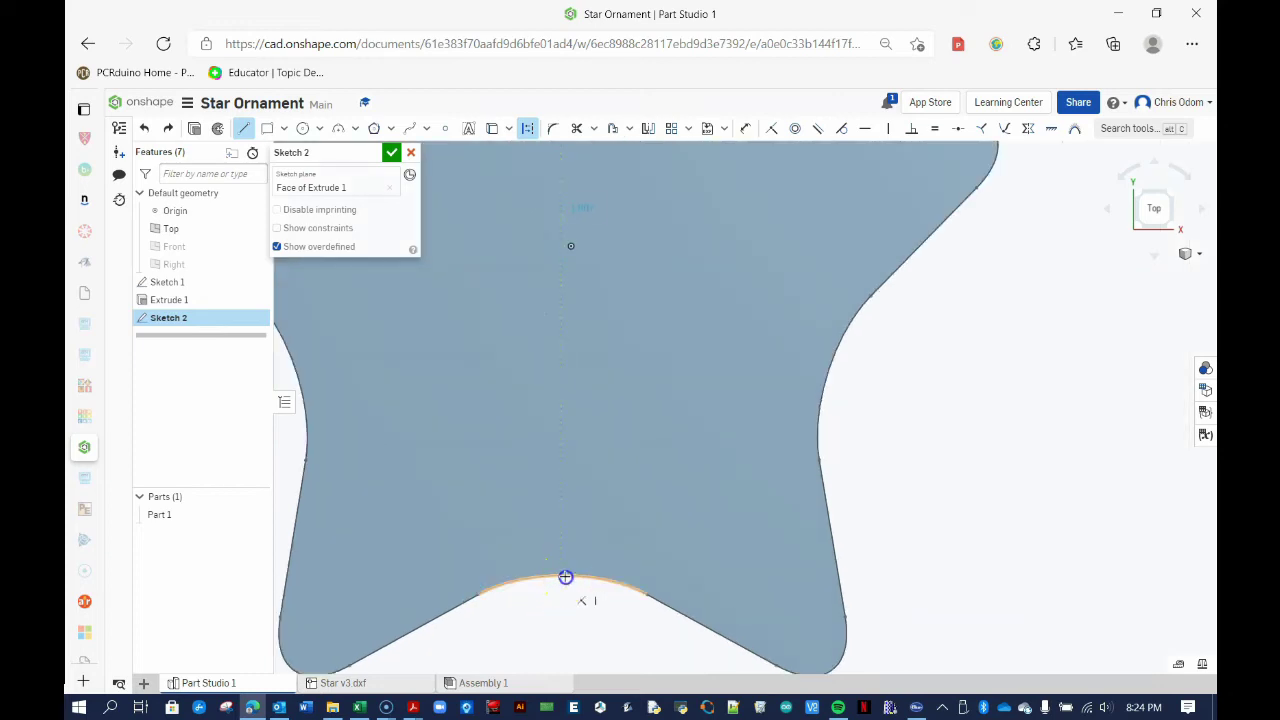
click(565, 577)
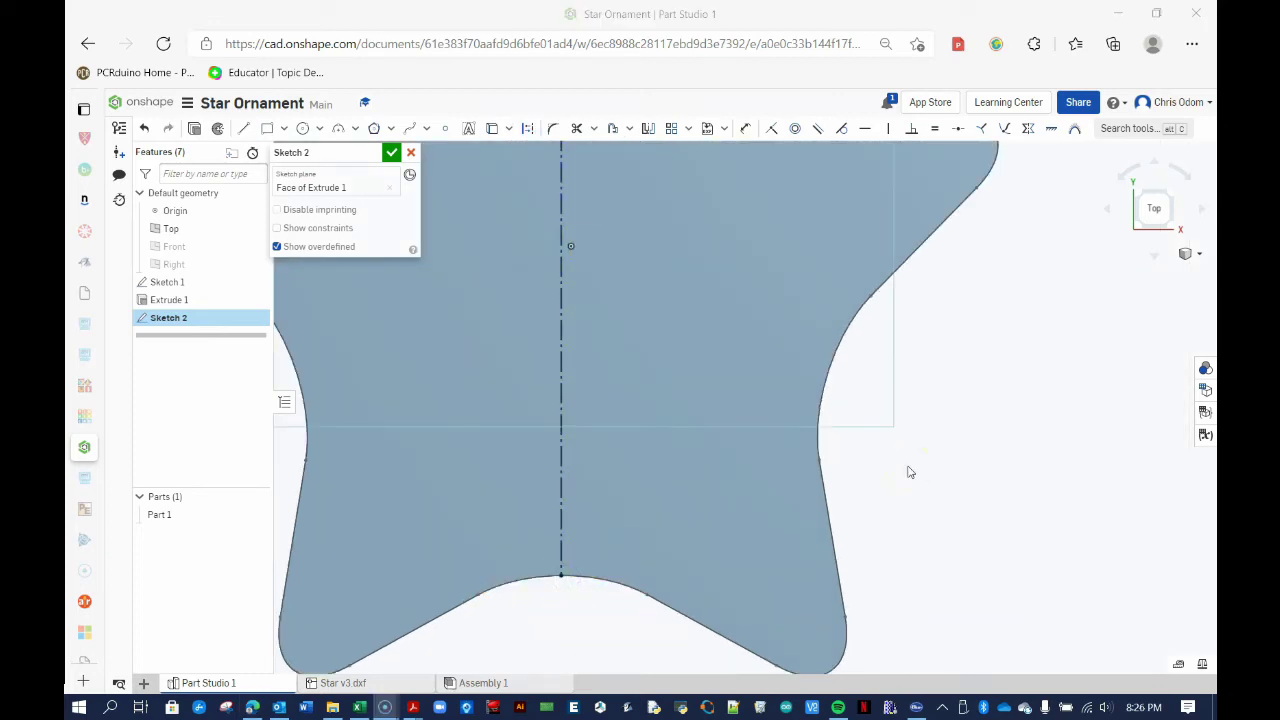
Step: Place a point on the centreline just below the tip and close Sketch 2
scroll(910, 472, down, 5)
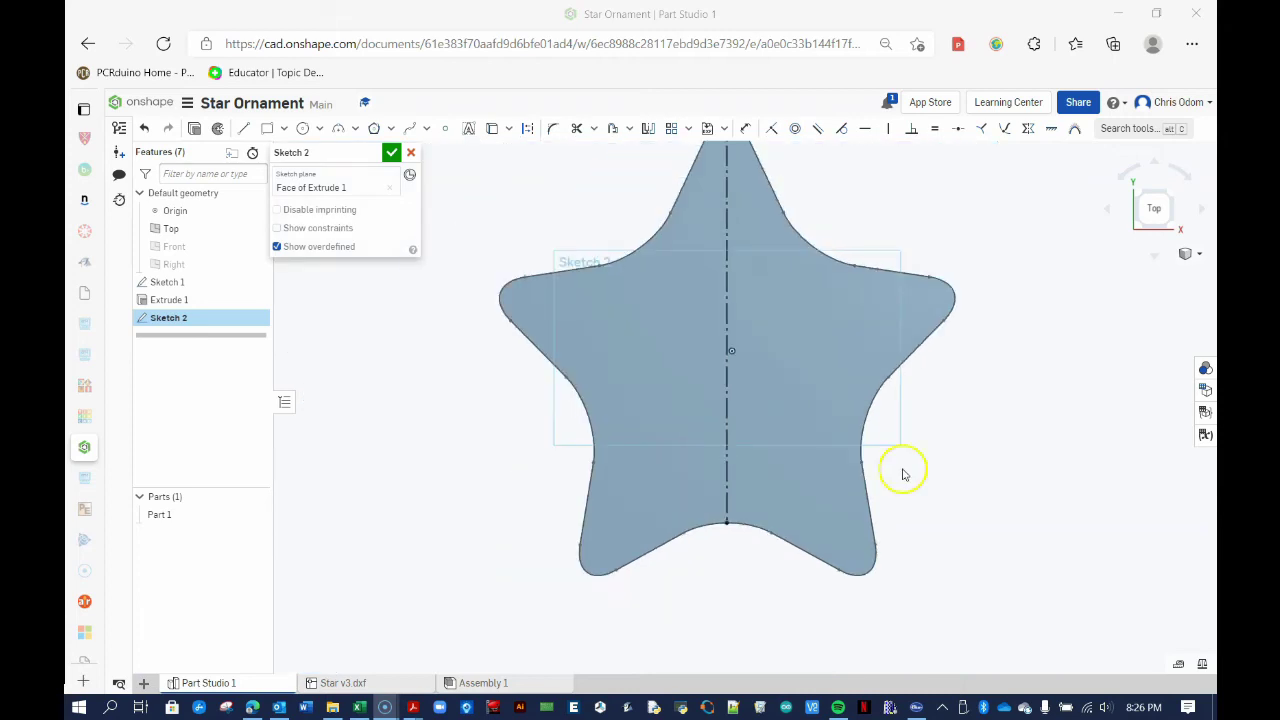
scroll(837, 371, down, 2)
scroll(800, 200, up, 5)
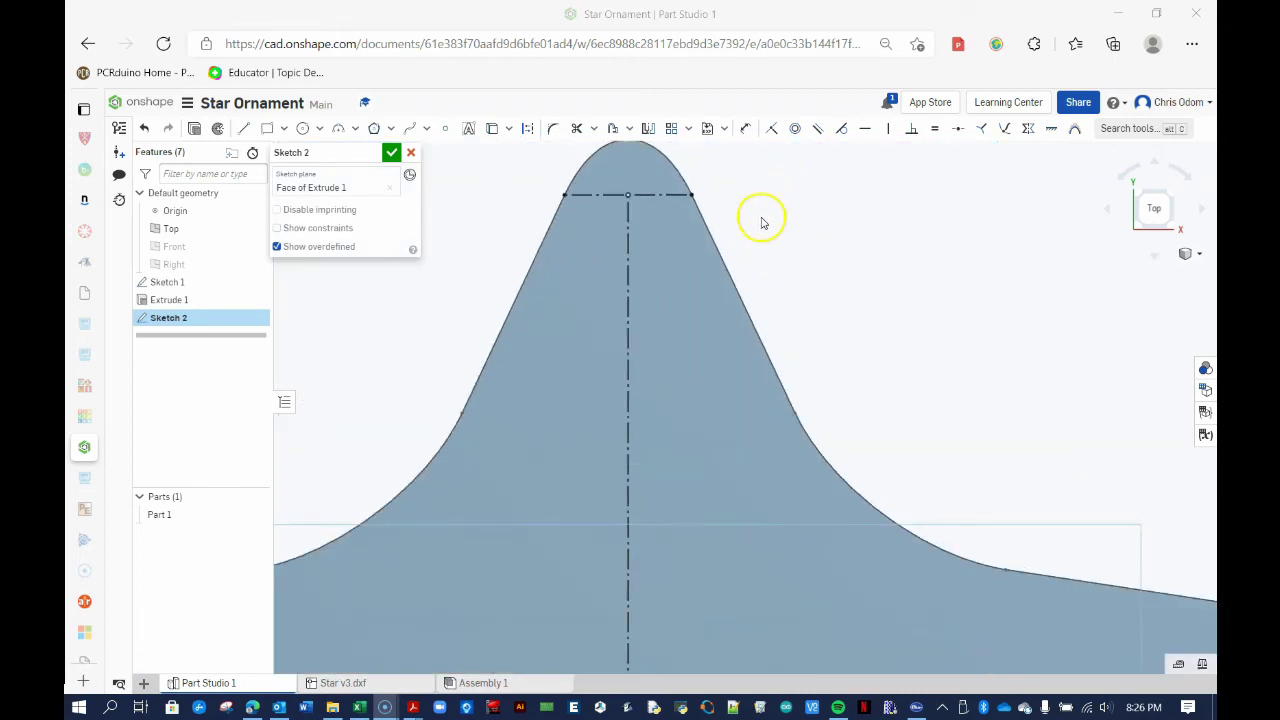
click(445, 128)
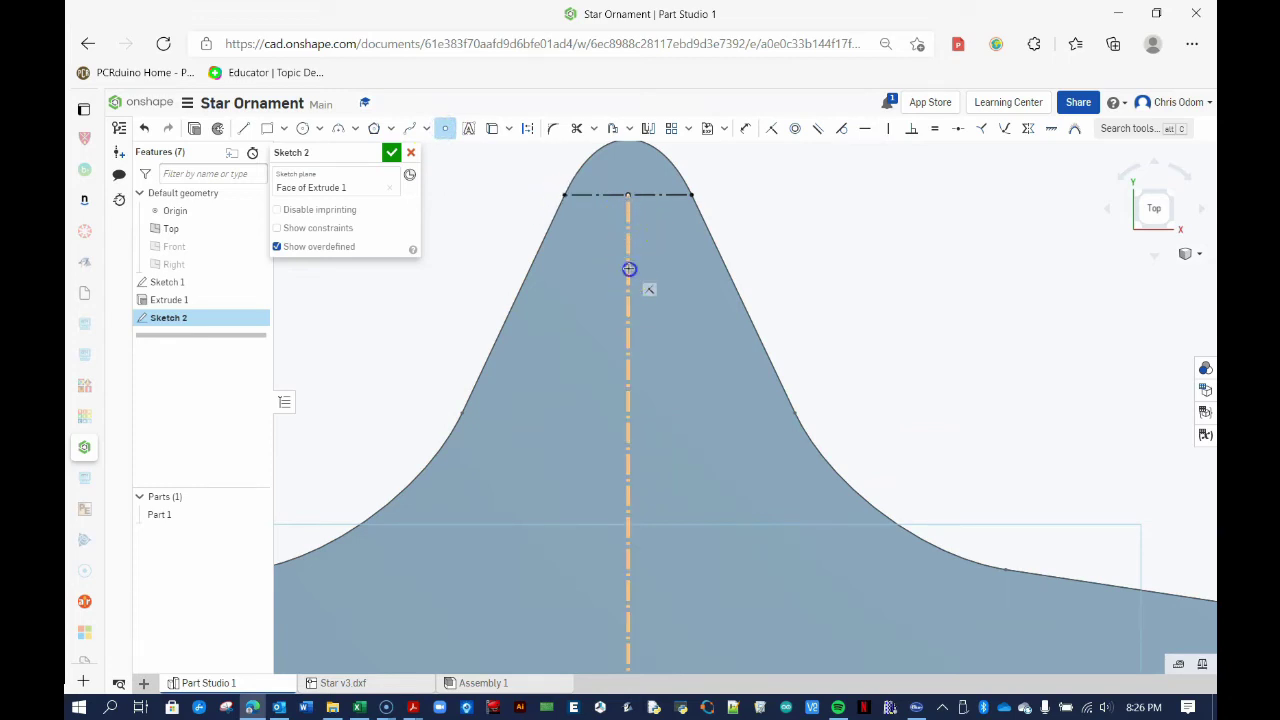
click(629, 269)
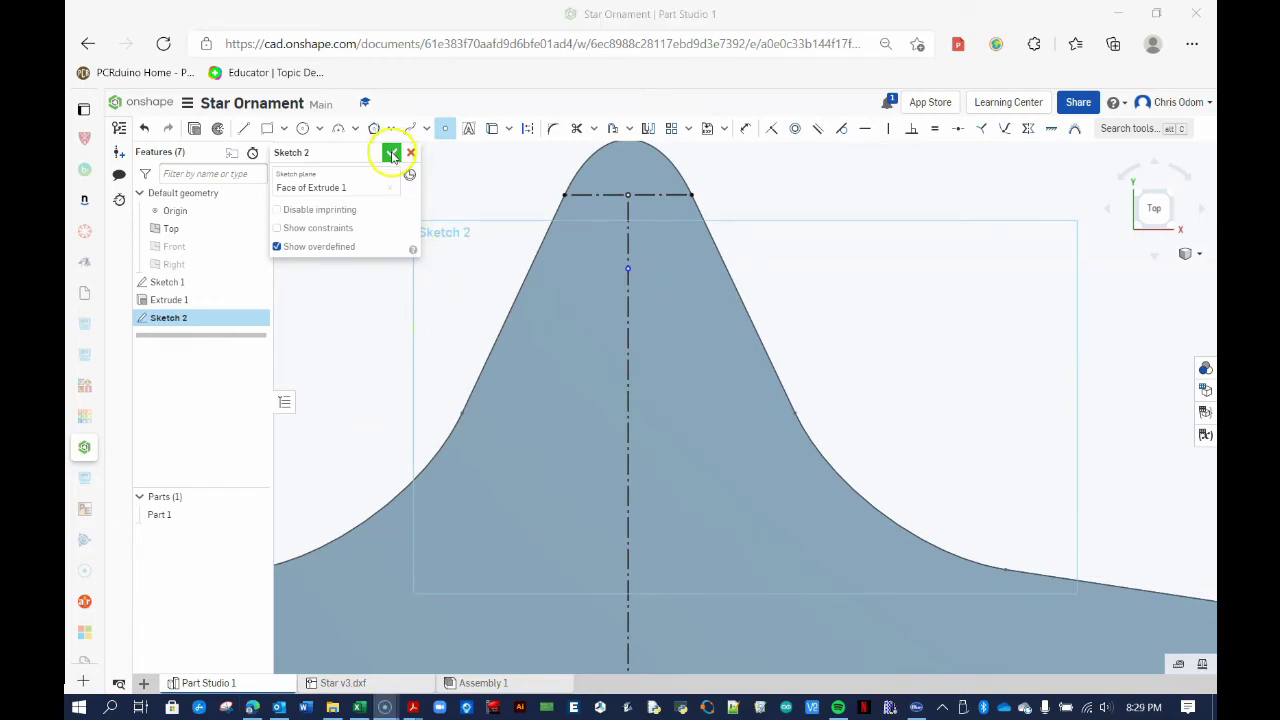
click(391, 153)
Step: Cut a simple through-hole, ANSI #4 clearance (0.144 in), at the point near the star's tip
scroll(420, 360, down, 3)
right_drag(754, 451, 716, 426)
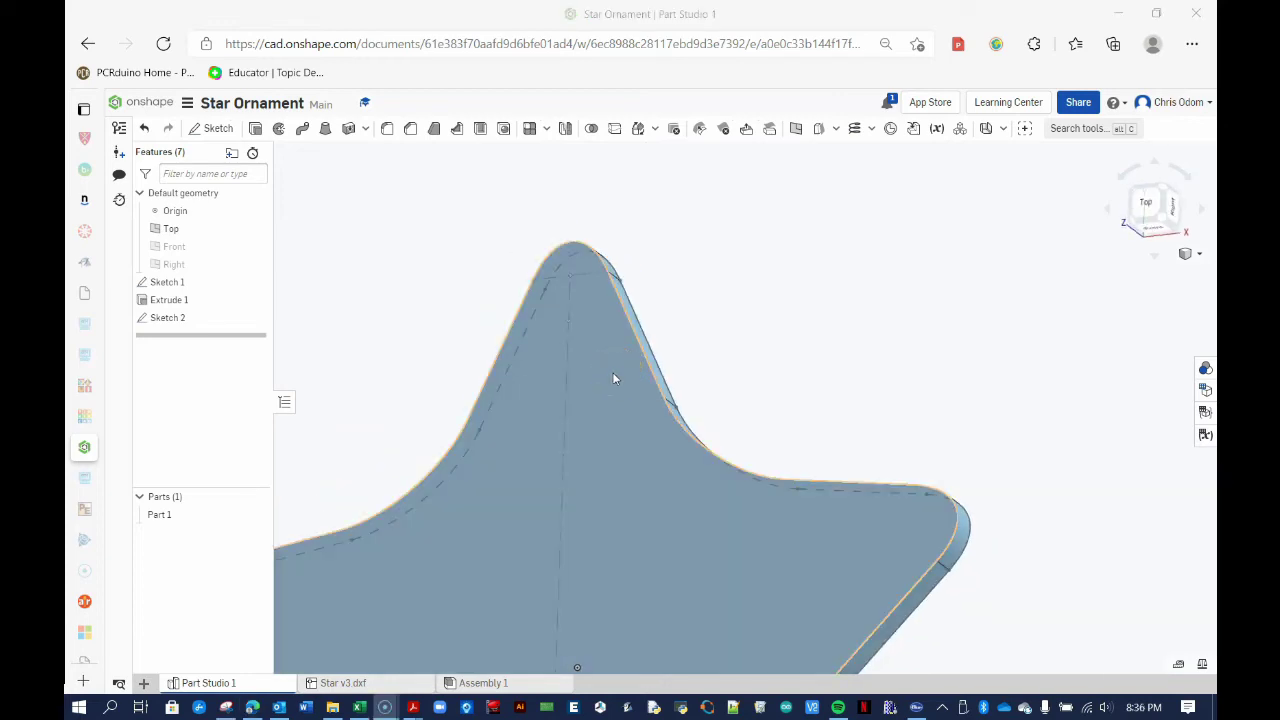
click(569, 320)
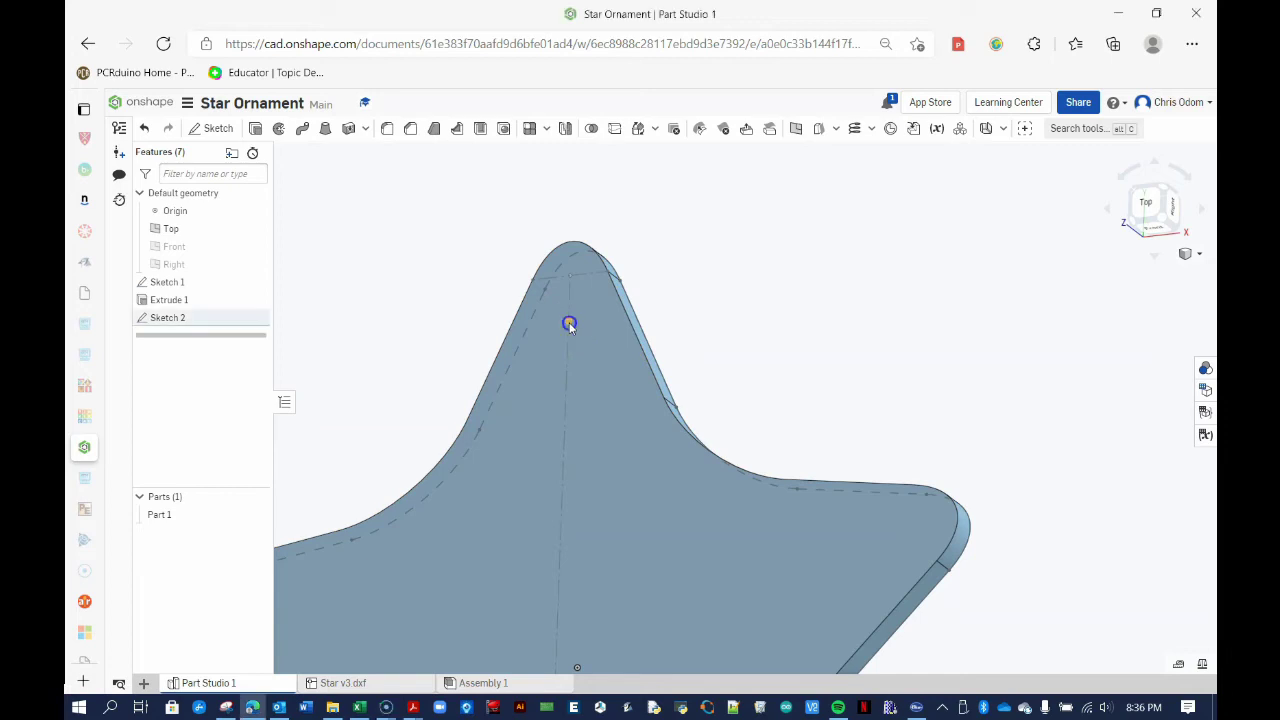
click(503, 129)
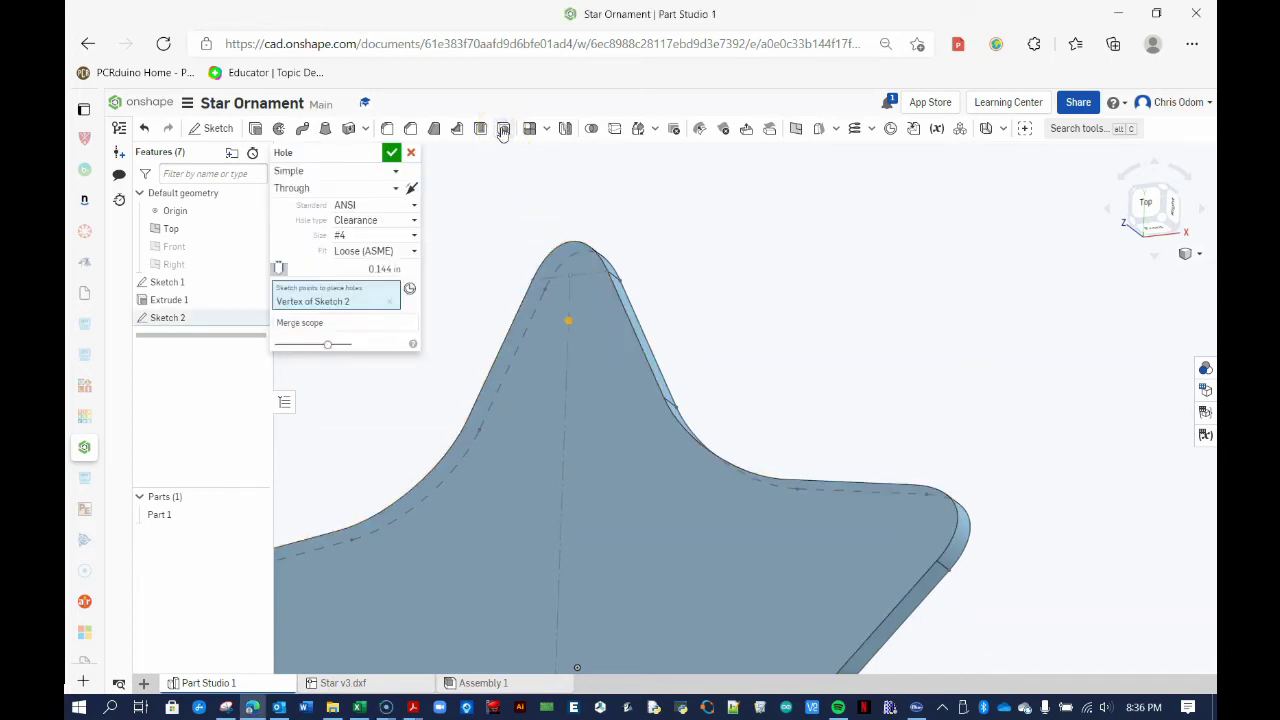
click(311, 173)
click(311, 193)
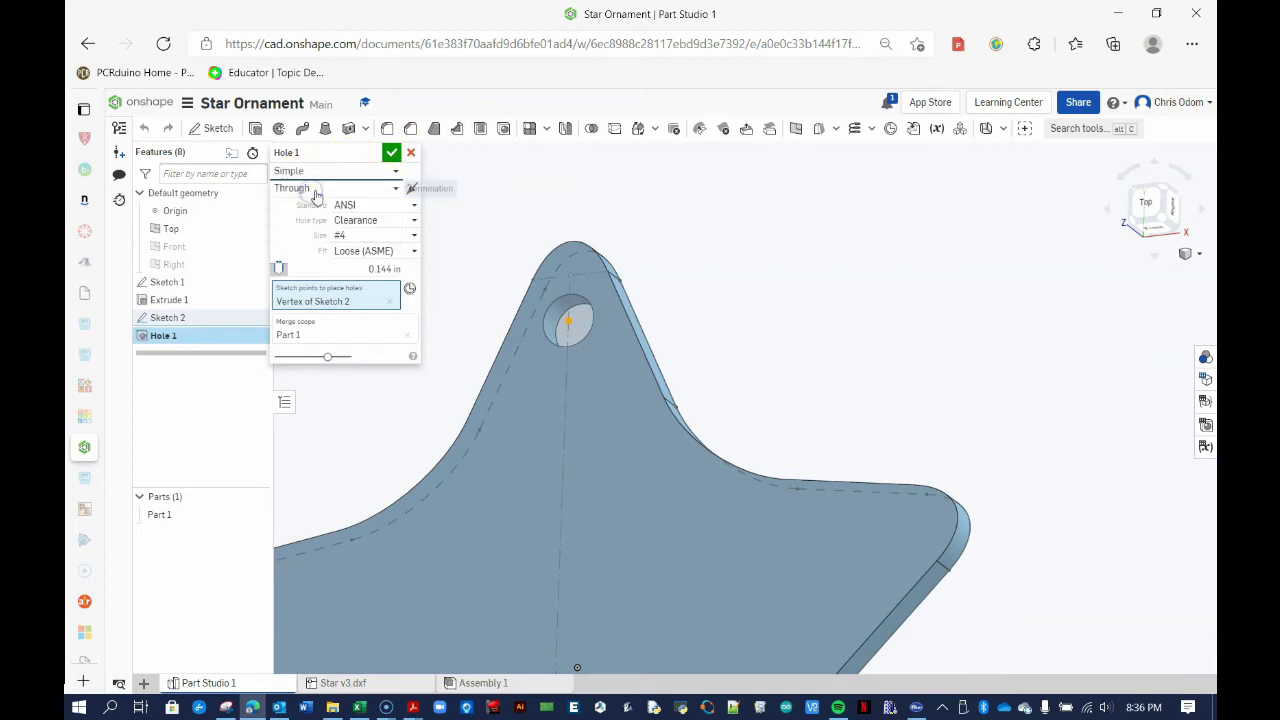
click(314, 188)
click(312, 206)
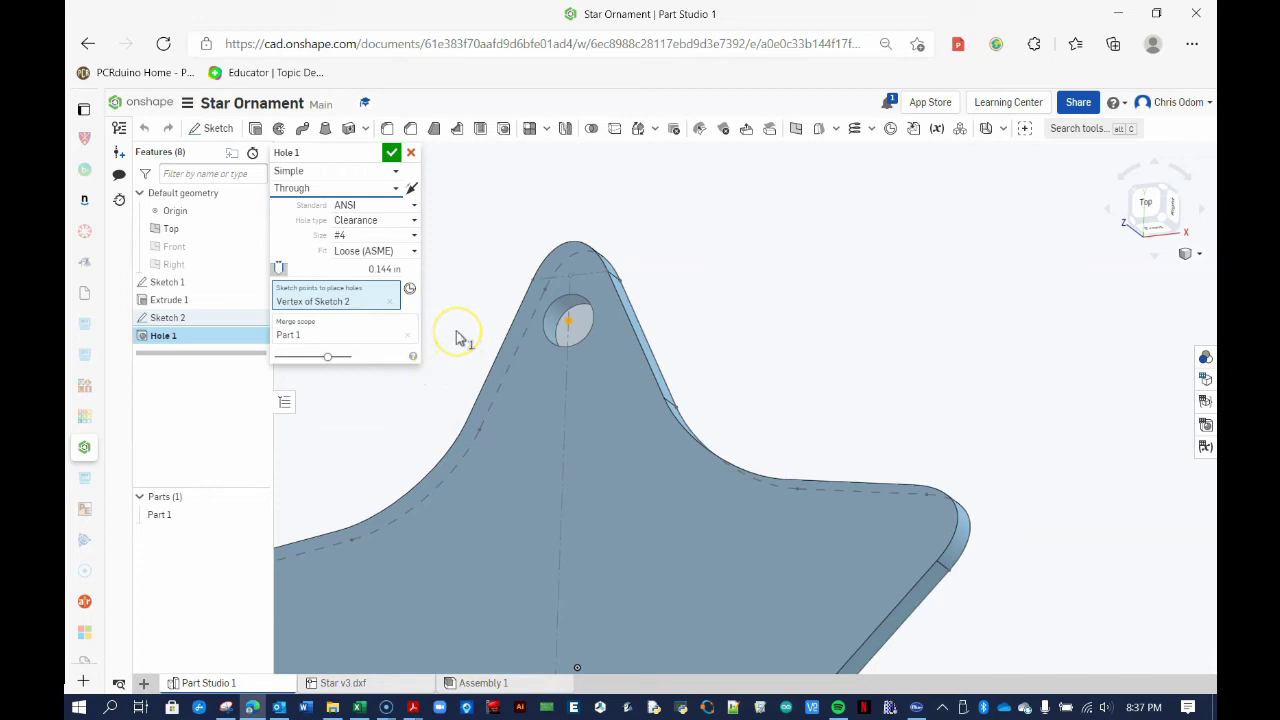
click(392, 155)
mouse_move(723, 323)
right_down()
mouse_move(632, 309)
mouse_move(711, 354)
mouse_move(726, 314)
mouse_move(735, 345)
right_up()
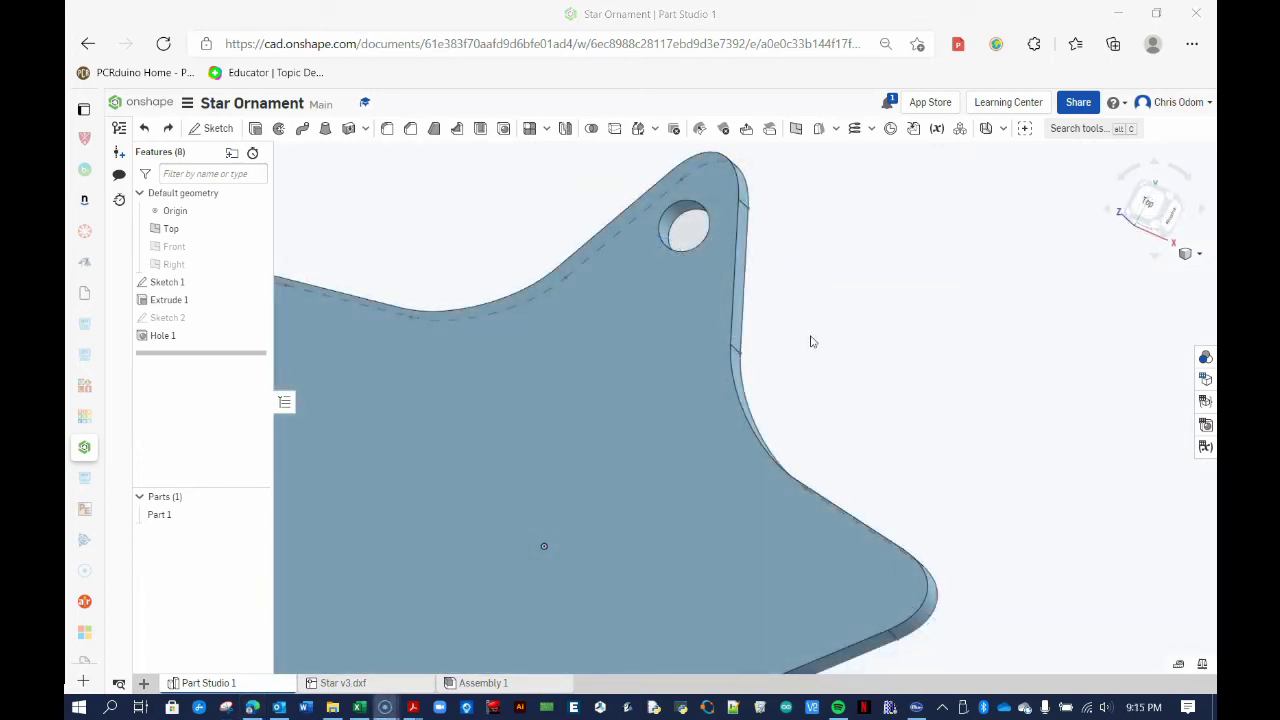
Step: Start Sketch 3 on the star's face and add bold Roboto Slab text 'You are a' right of the tip
click(590, 382)
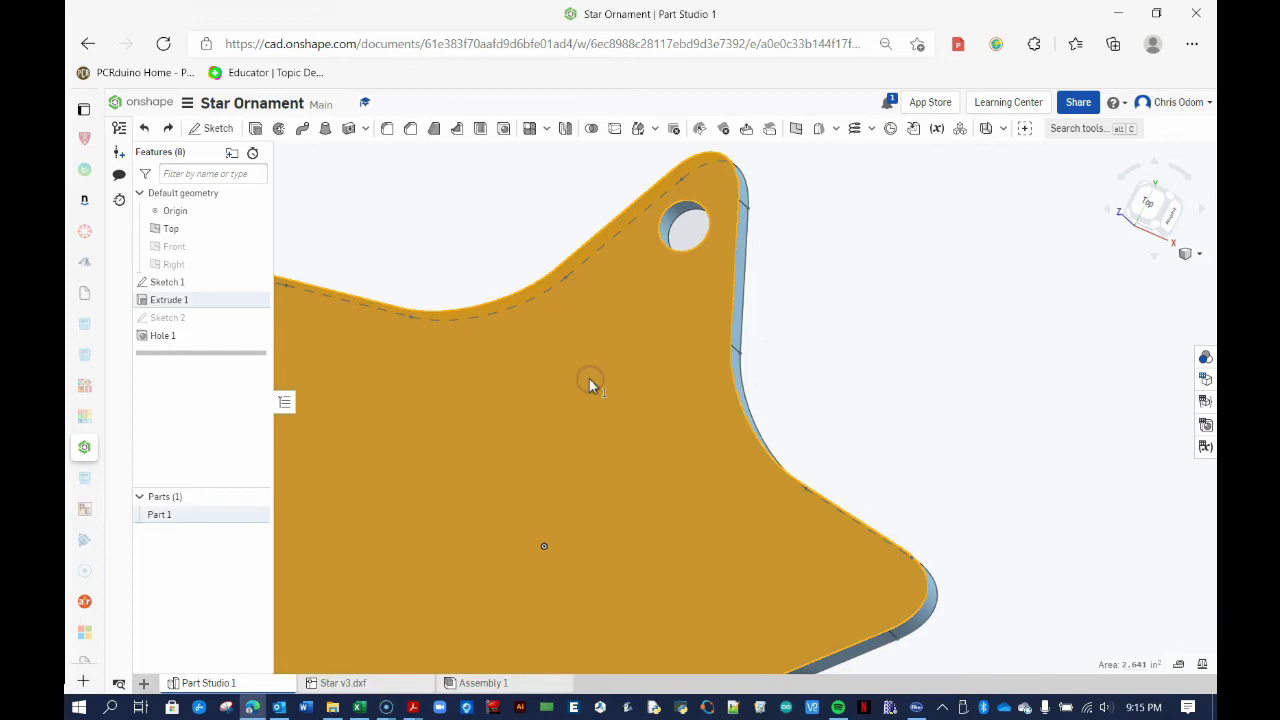
click(211, 128)
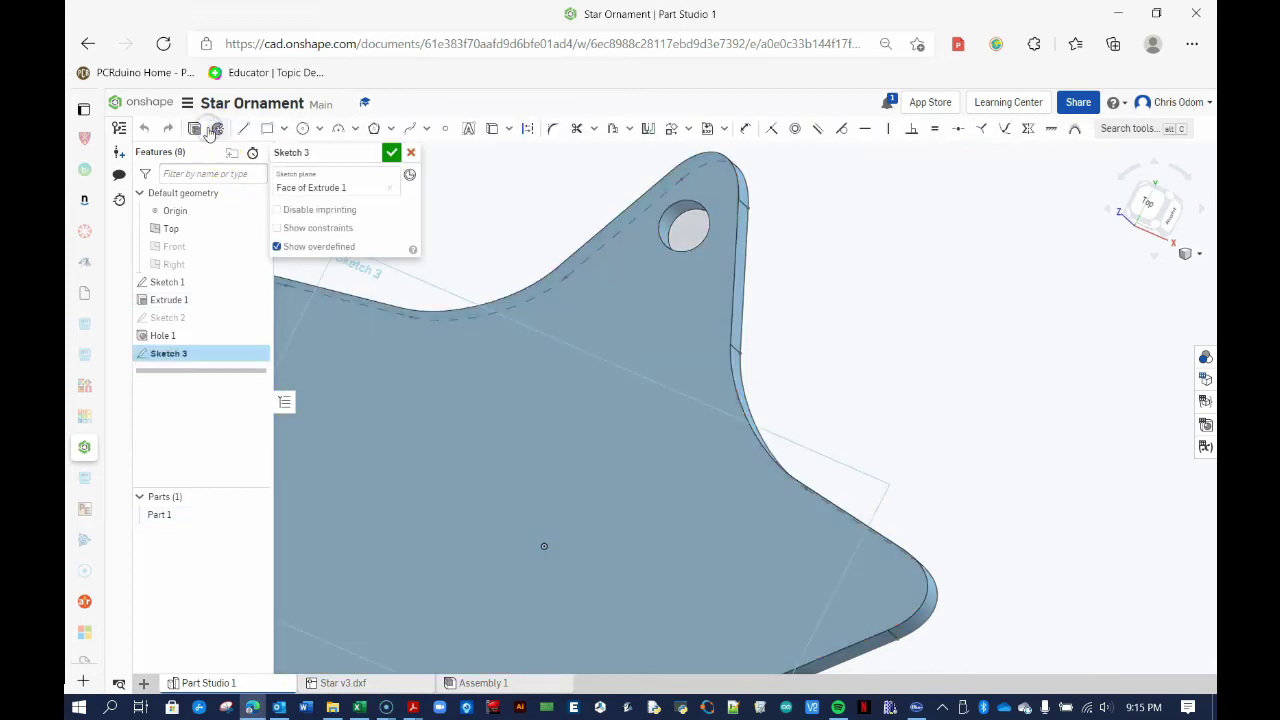
click(466, 133)
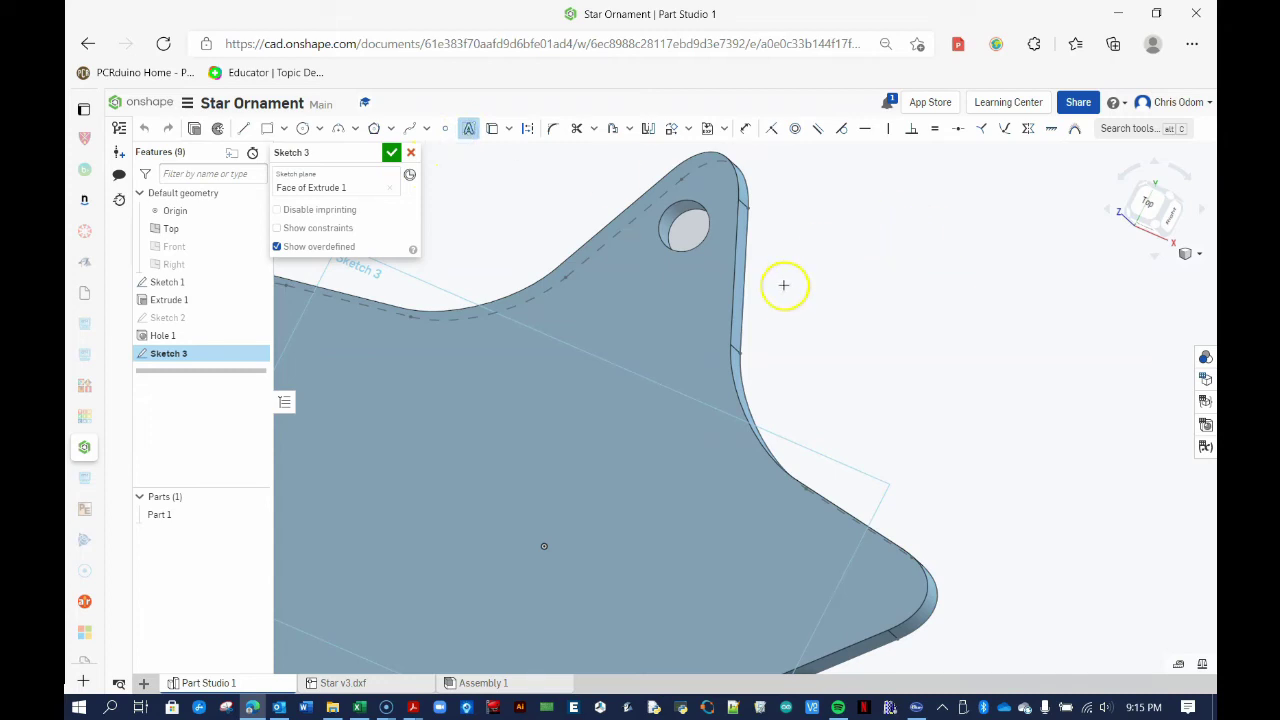
drag(806, 266, 1044, 451)
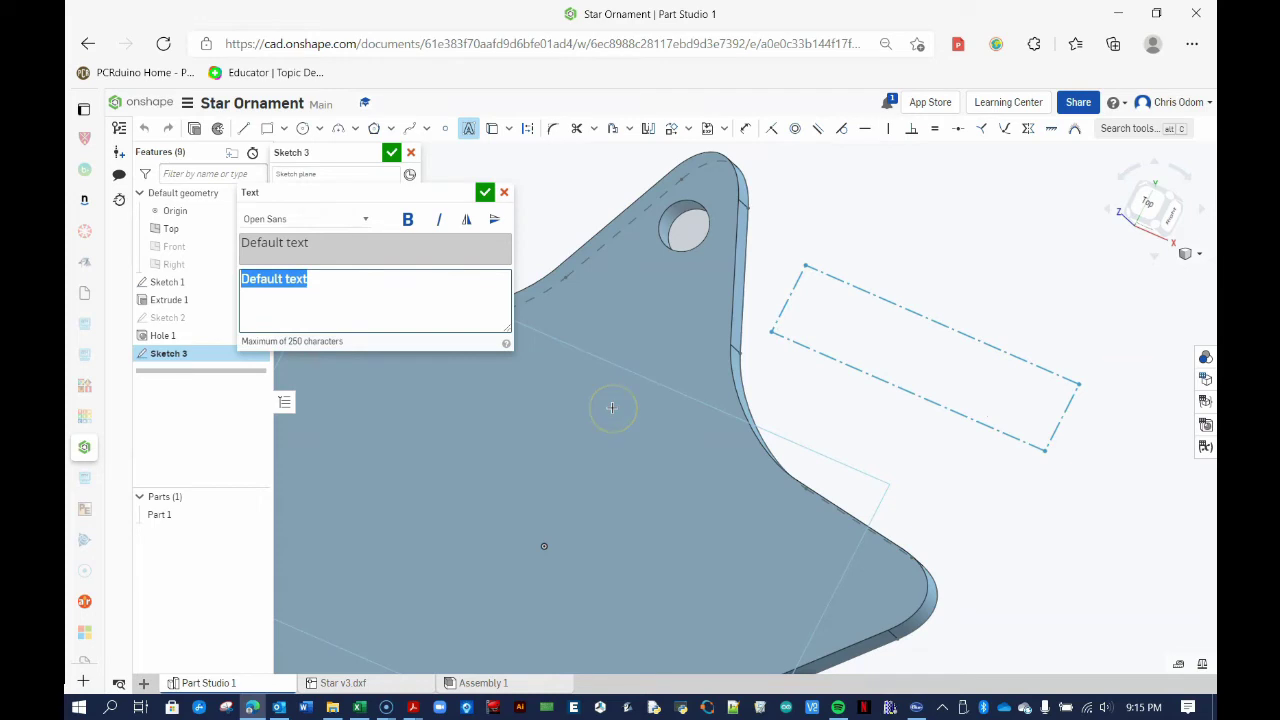
text(You are a)
click(332, 219)
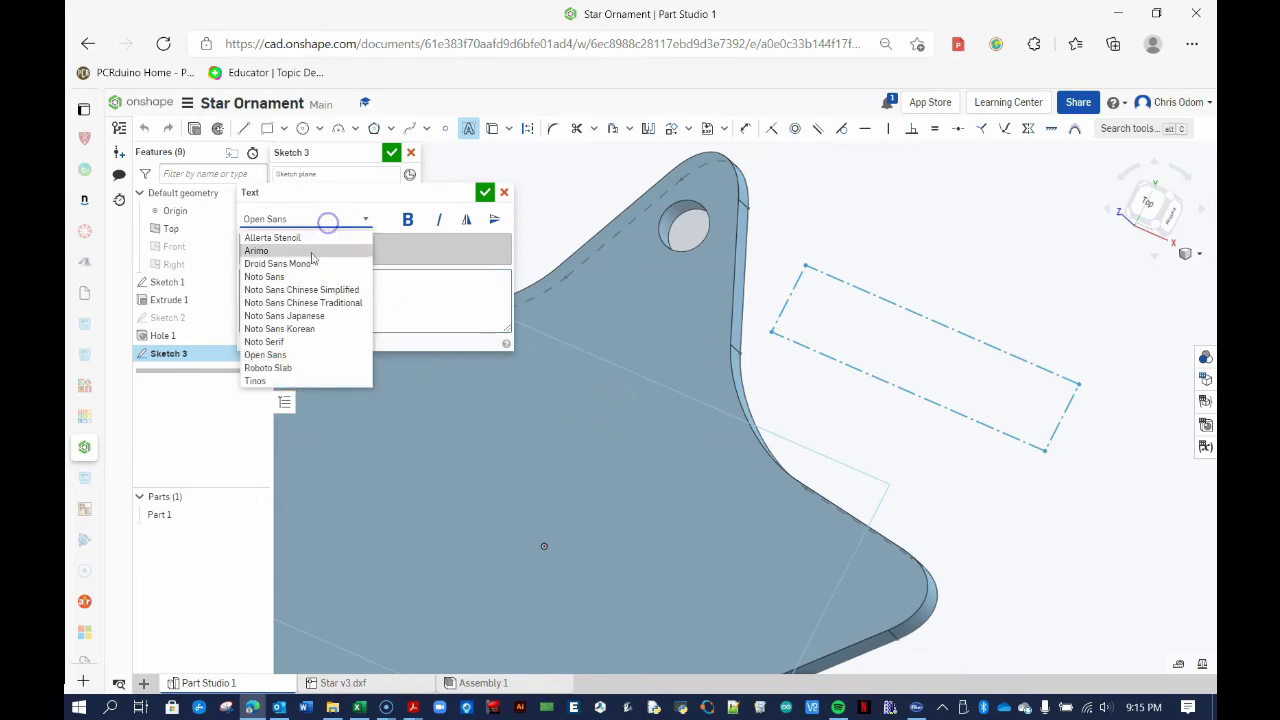
click(296, 368)
click(438, 222)
click(485, 200)
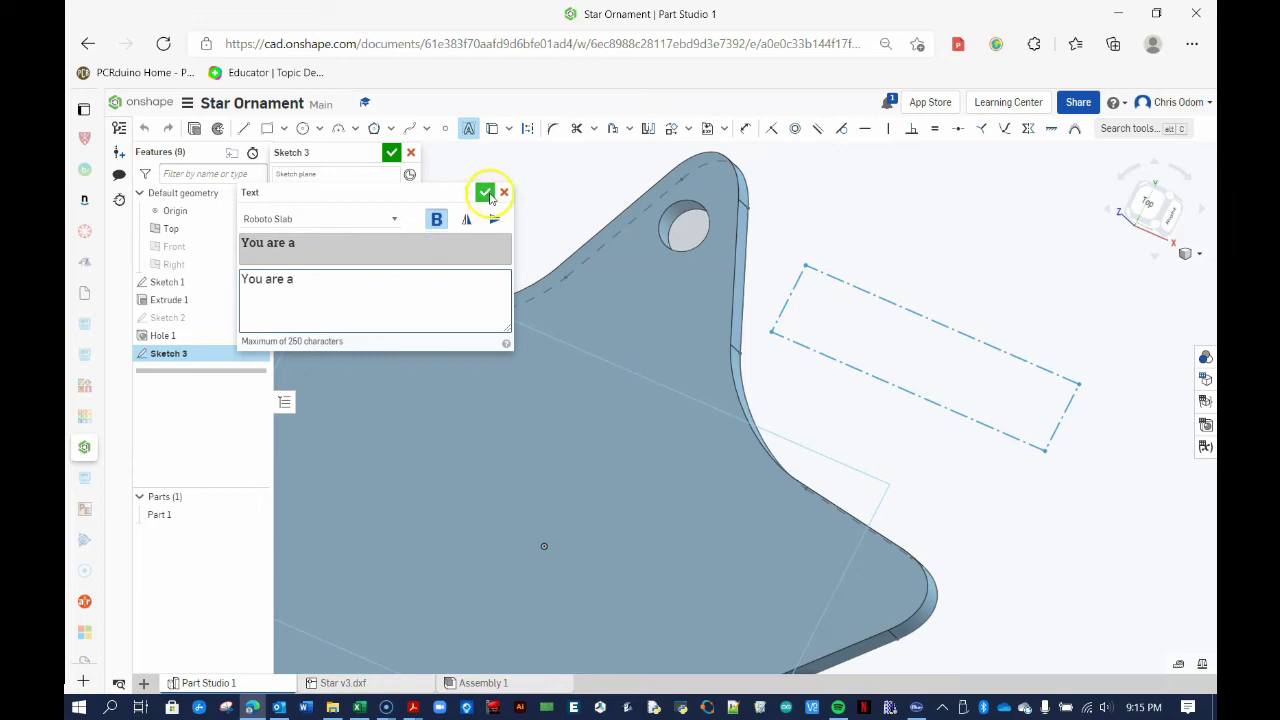
click(487, 193)
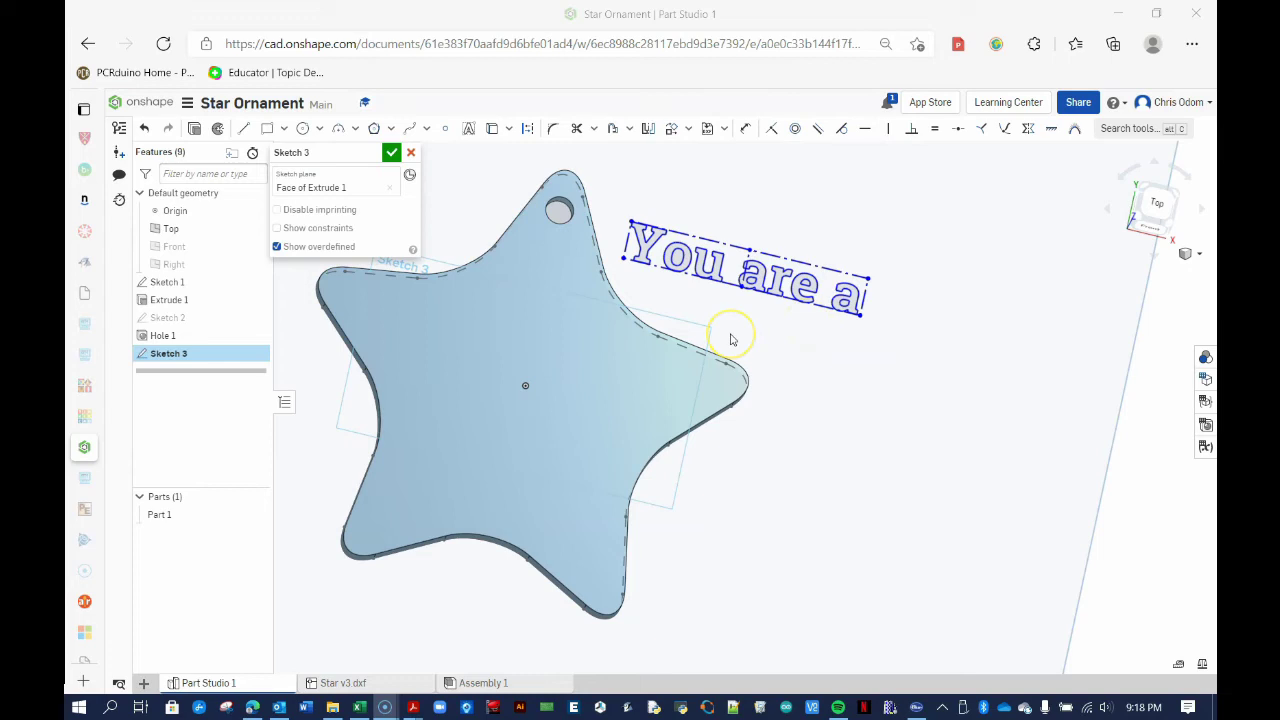
Step: Dimension the top edge of the 'You are a' text to 1.75 in
click(745, 130)
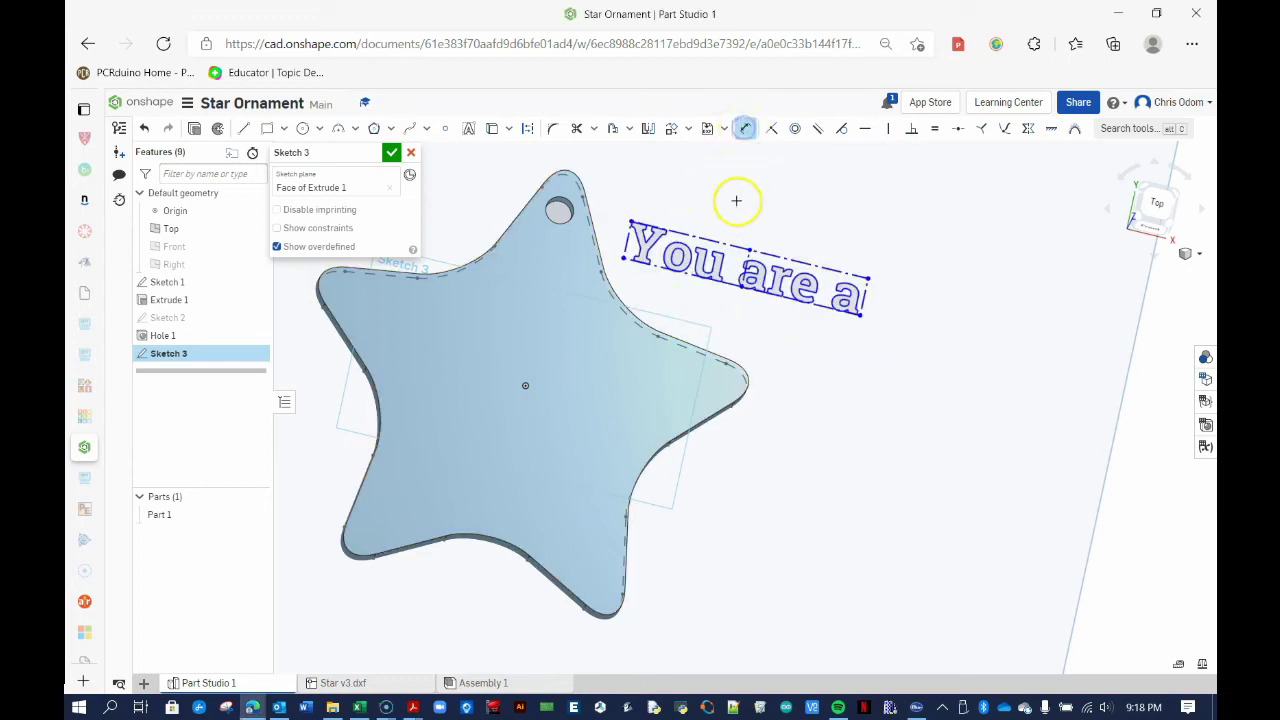
click(727, 241)
click(740, 211)
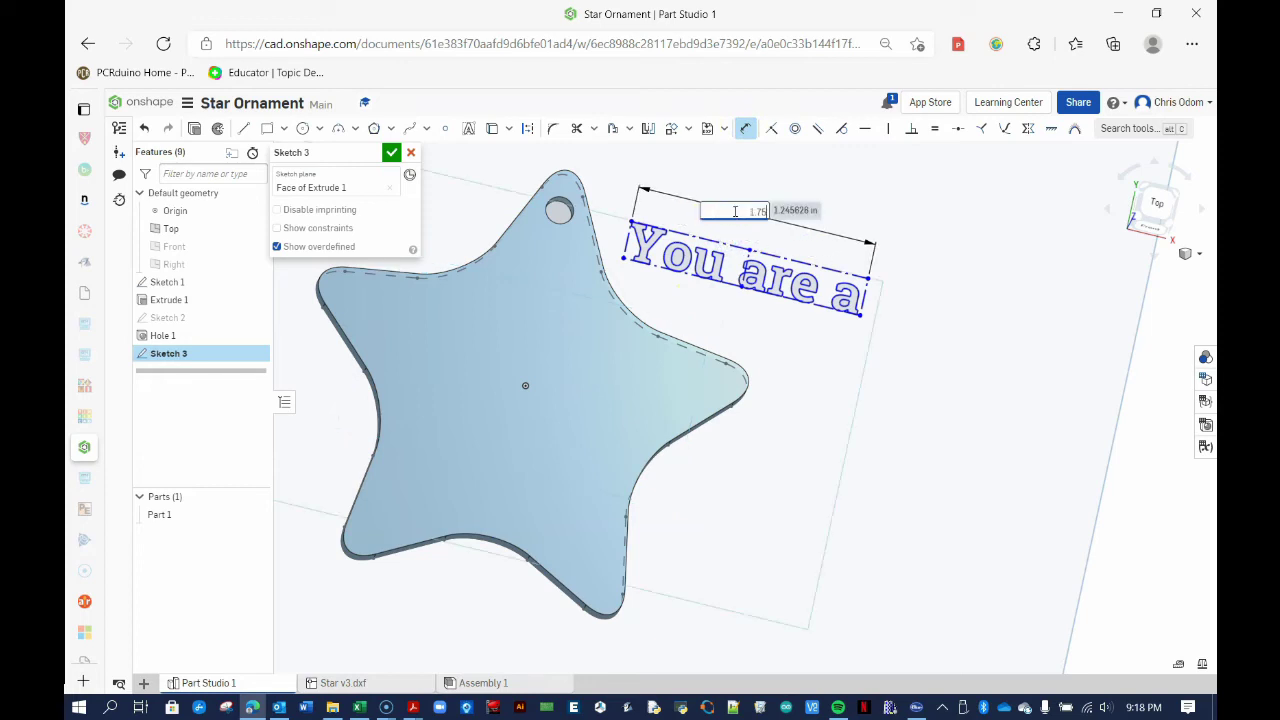
key(Return)
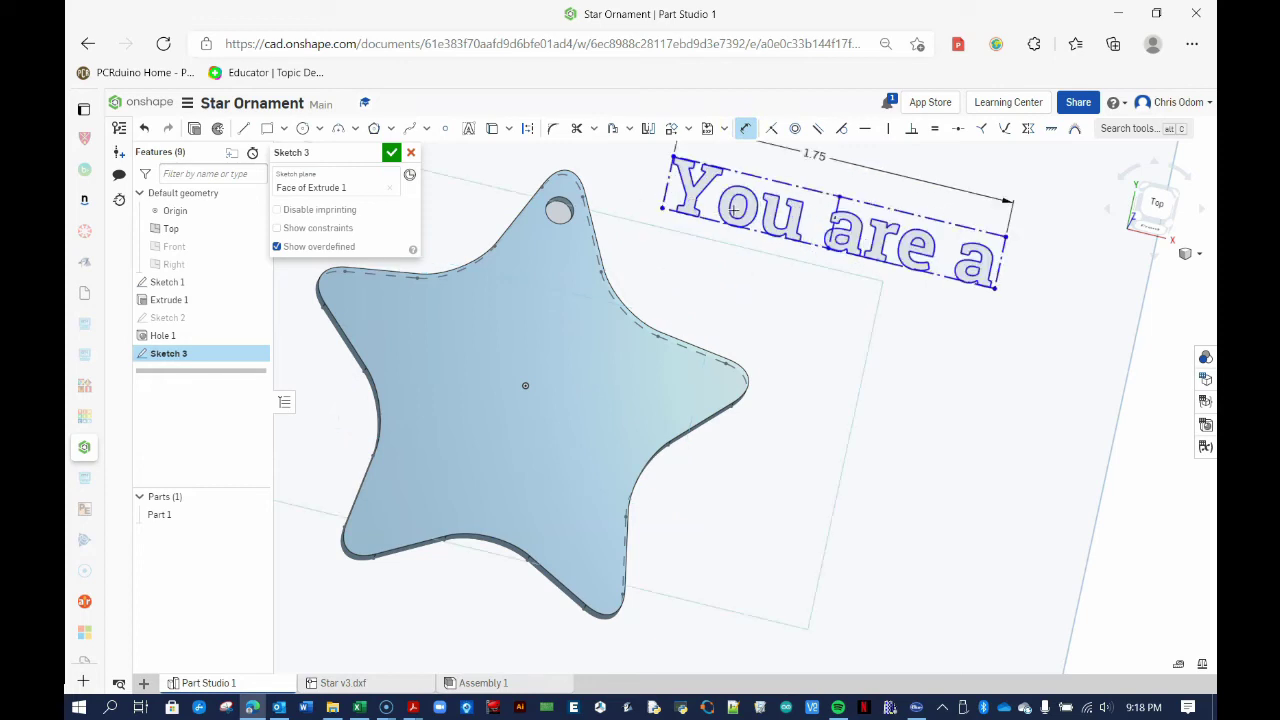
scroll(756, 273, down, 2)
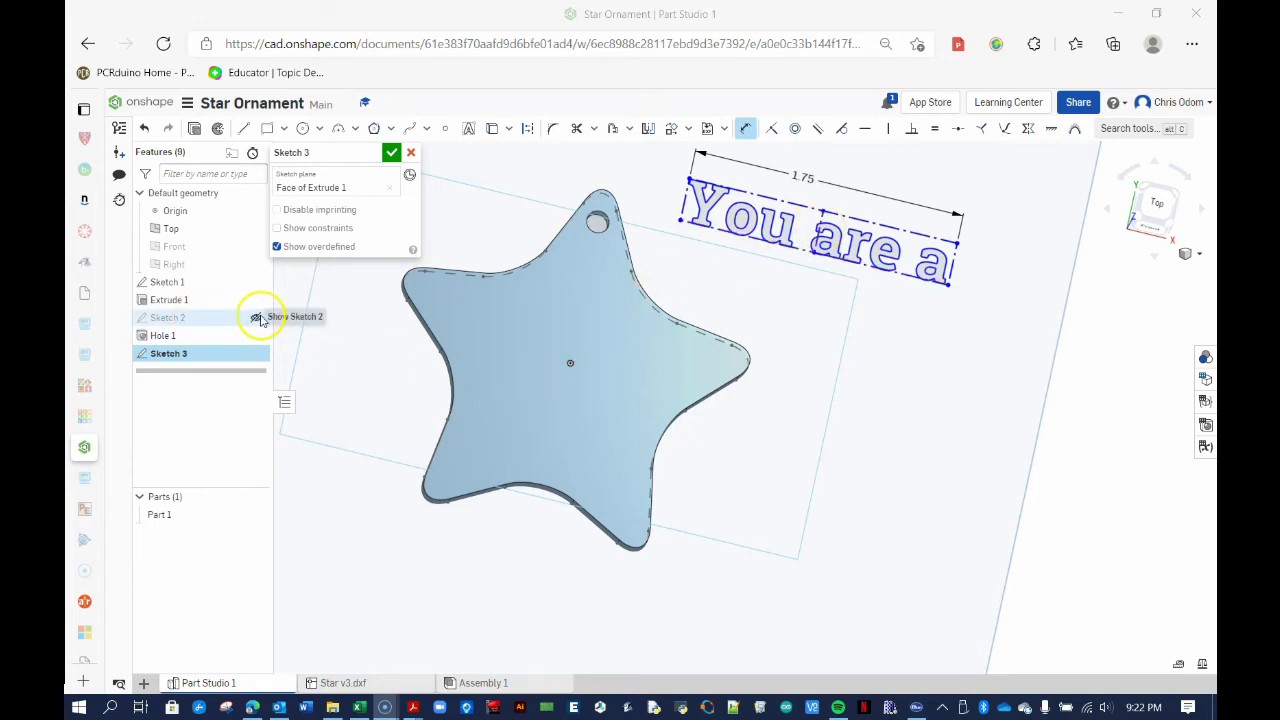
Step: Show Sketch 2's centreline and use Transform to move the 'You are a' text over the star
click(258, 317)
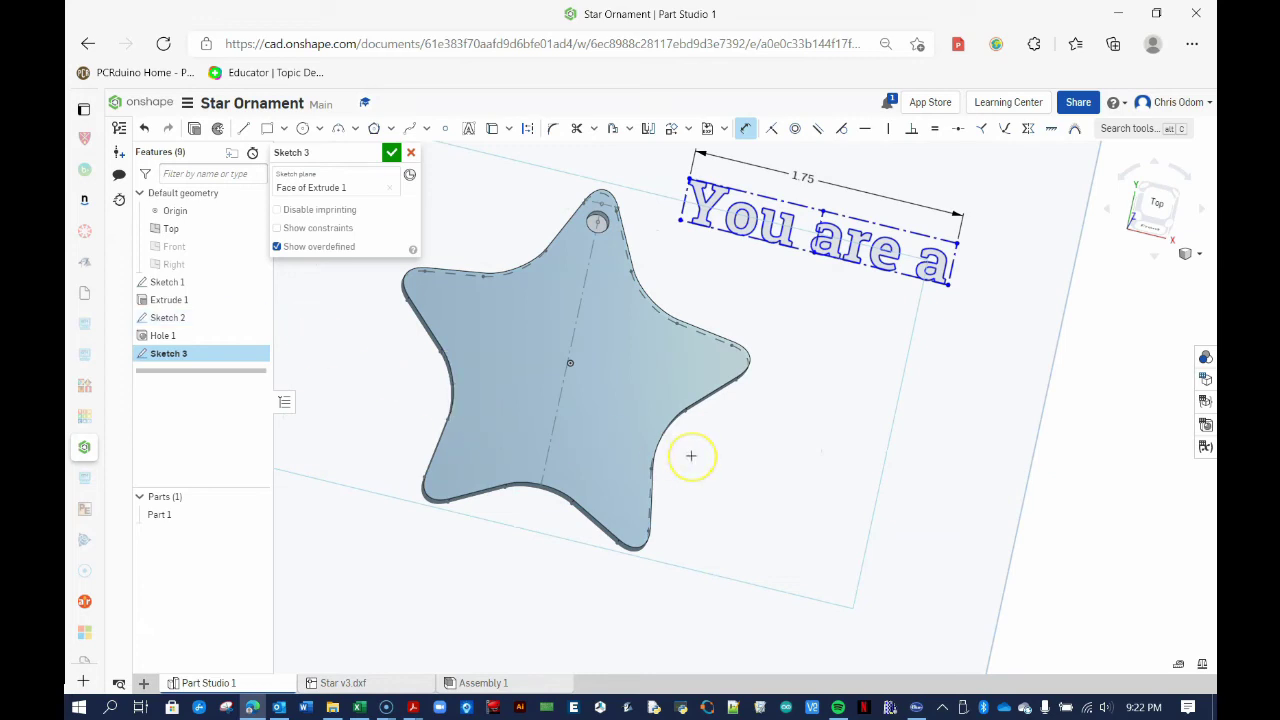
click(688, 128)
click(700, 197)
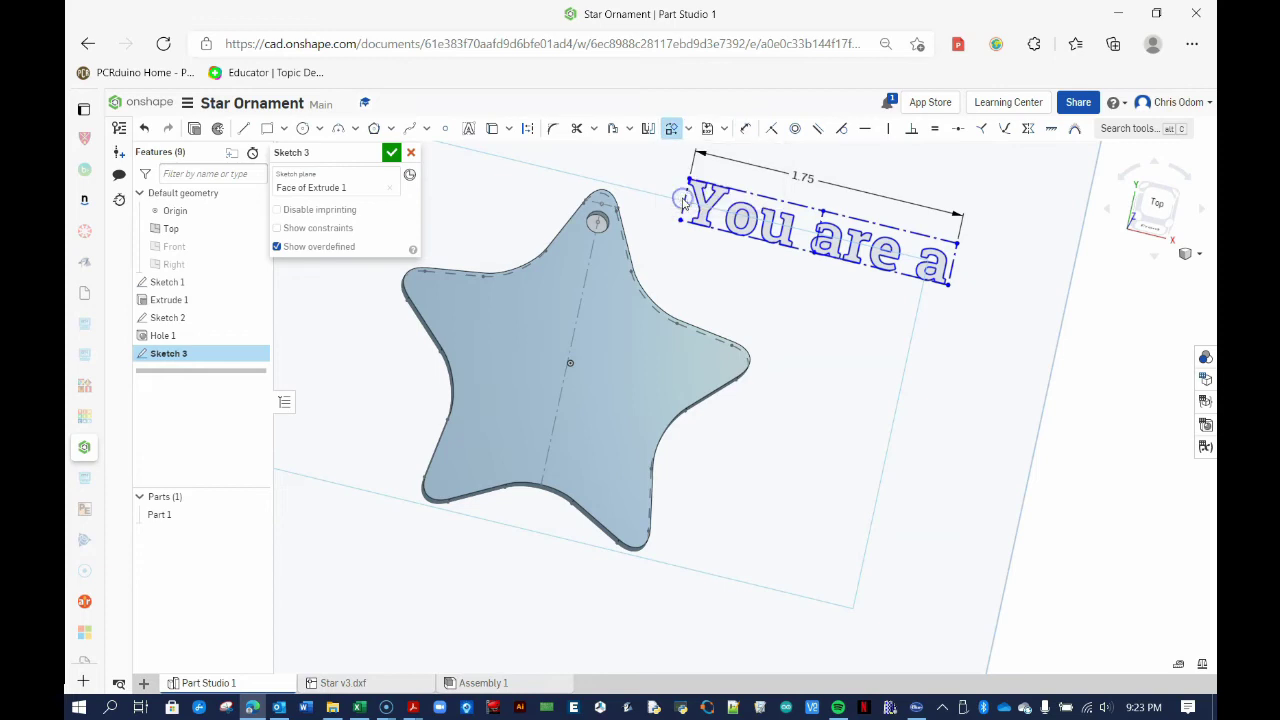
click(727, 233)
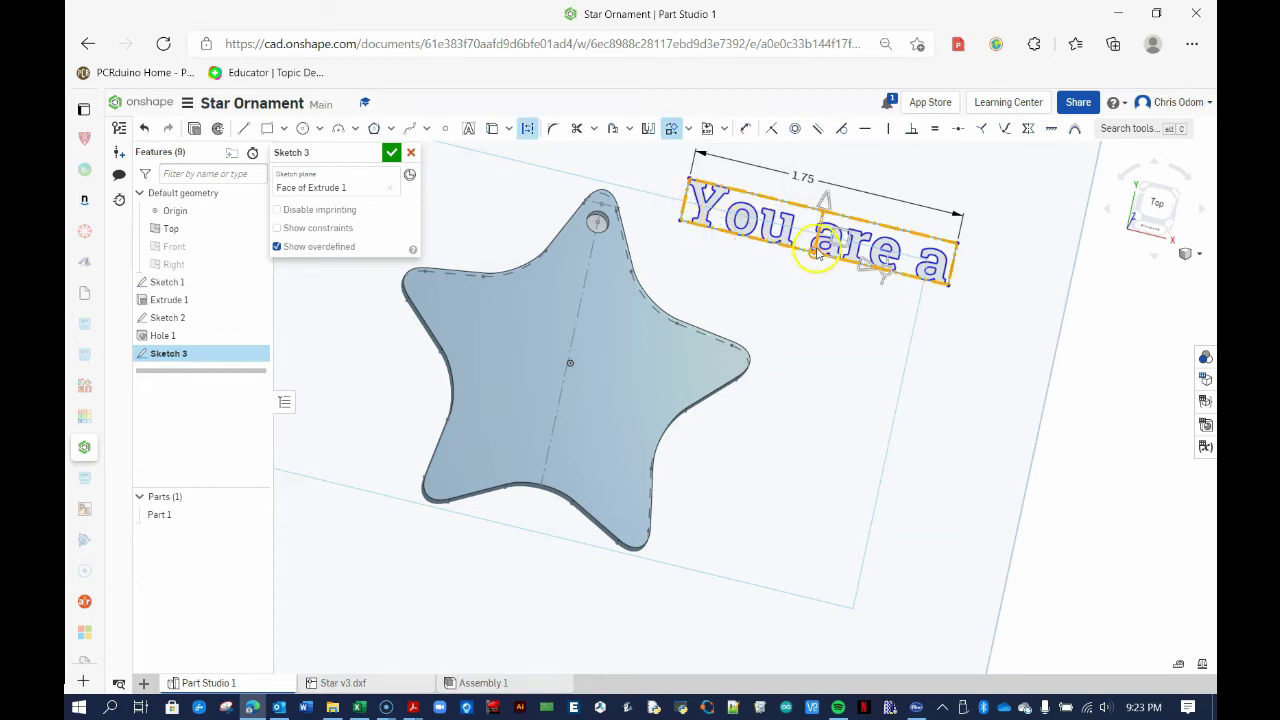
scroll(824, 263, up, 3)
scroll(800, 252, up, 1)
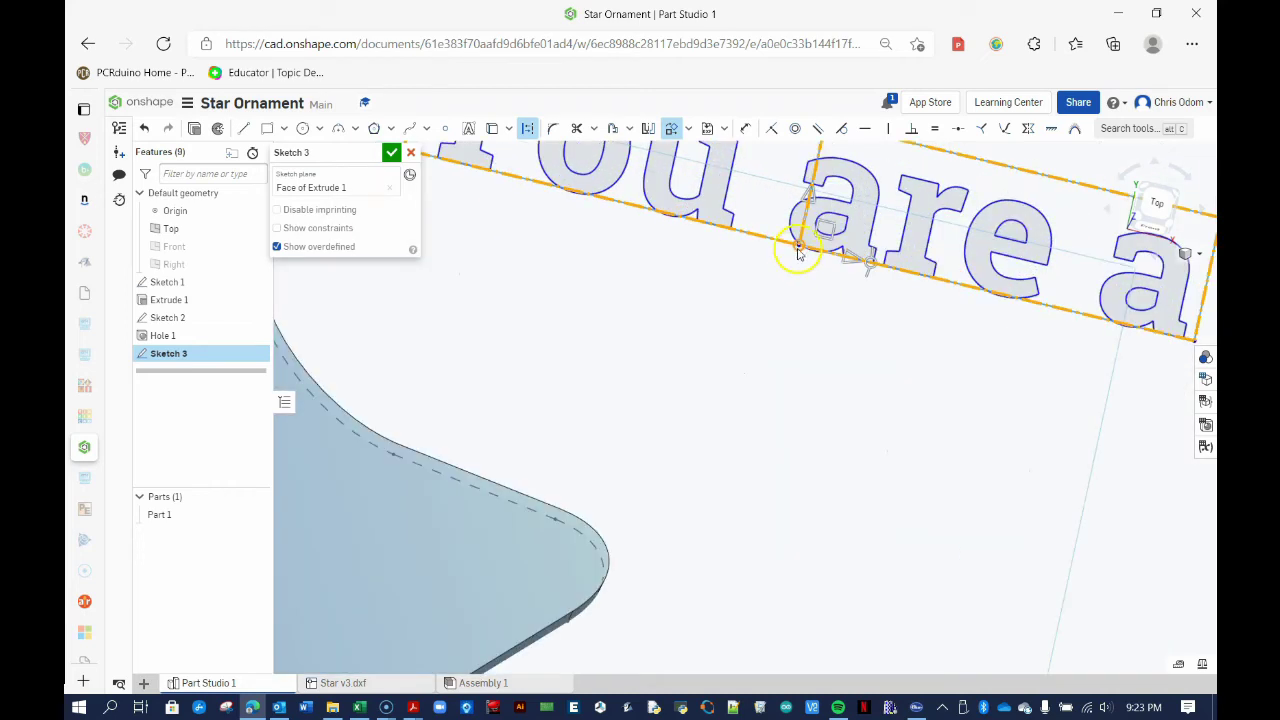
drag(800, 258, 815, 188)
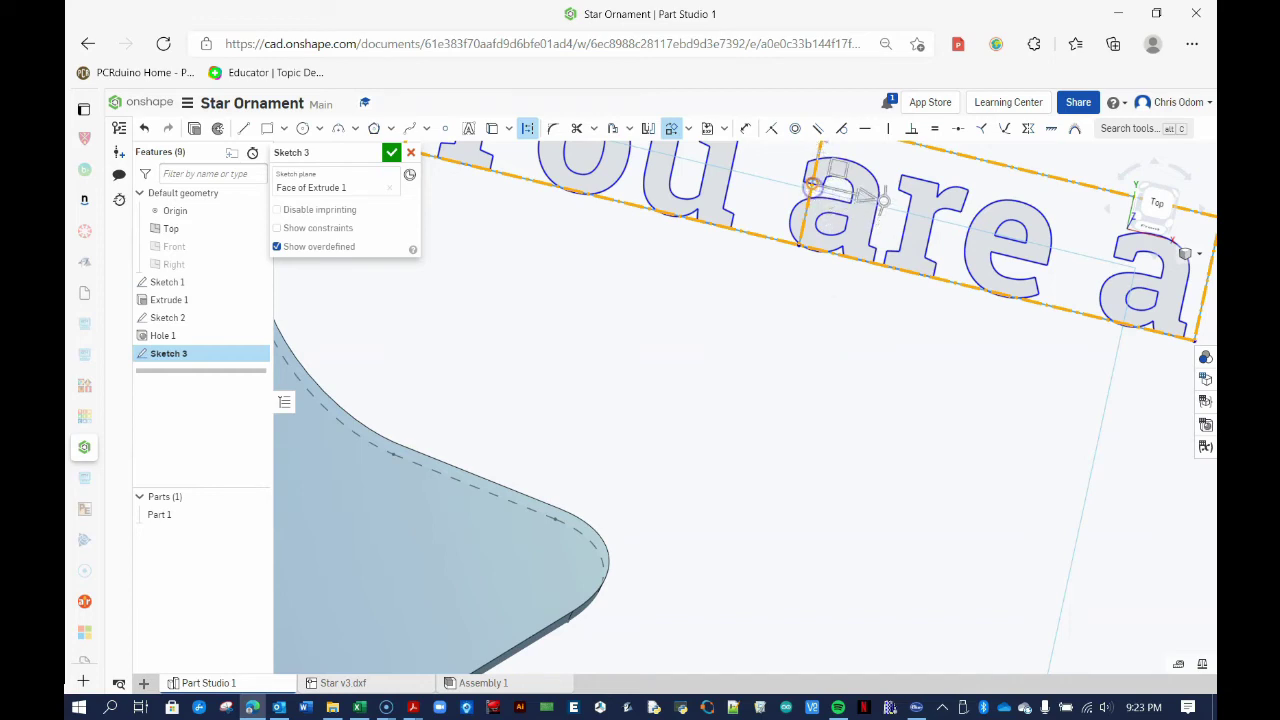
scroll(830, 300, down, 5)
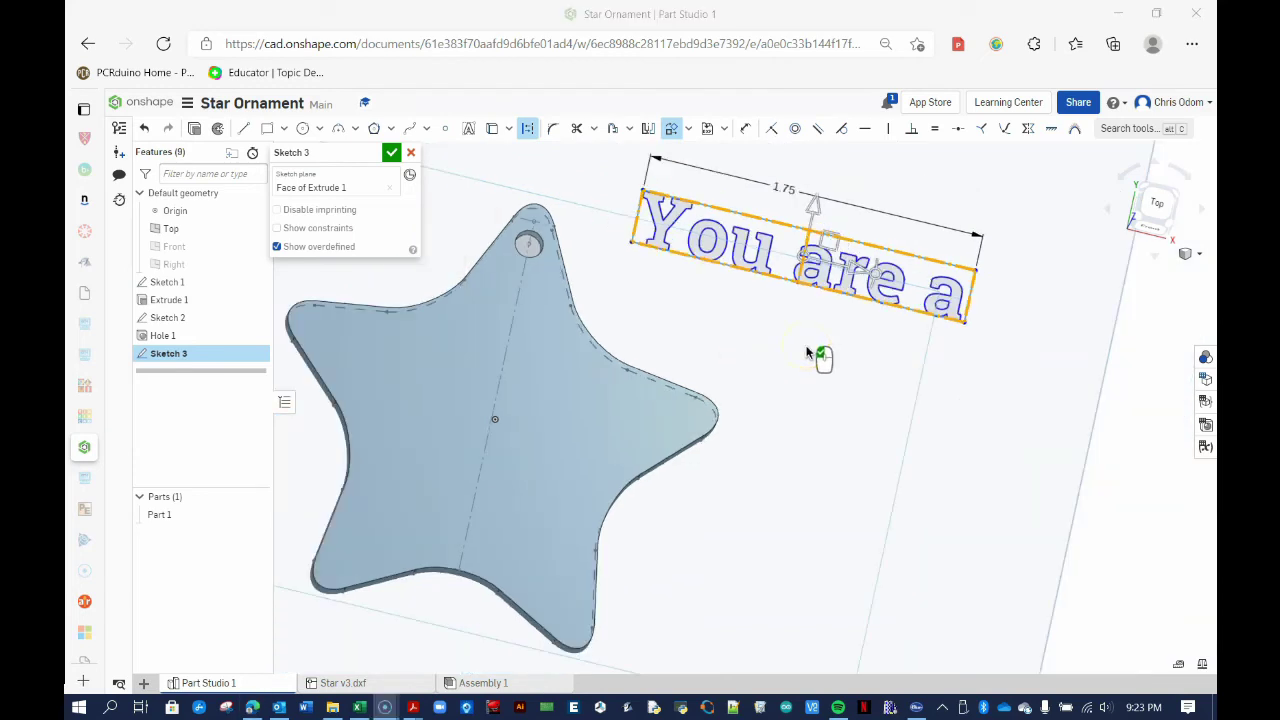
mouse_move(808, 352)
mouse_down()
mouse_move(808, 268)
mouse_move(832, 253)
mouse_move(817, 357)
mouse_move(545, 374)
mouse_move(515, 362)
mouse_move(533, 368)
mouse_move(529, 384)
mouse_up()
Step: In top view, snap the 'You are a' text onto the star's vertical centreline and close Sketch 3
click(1157, 205)
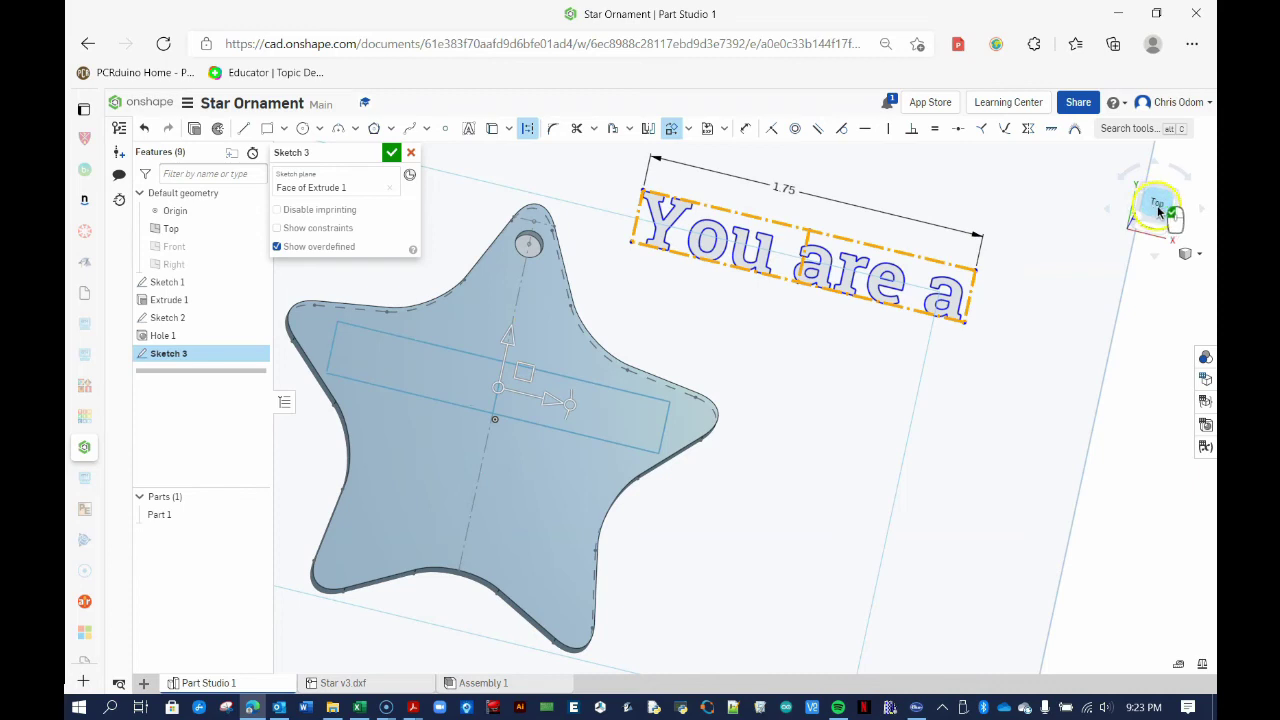
click(1157, 205)
scroll(805, 378, up, 5)
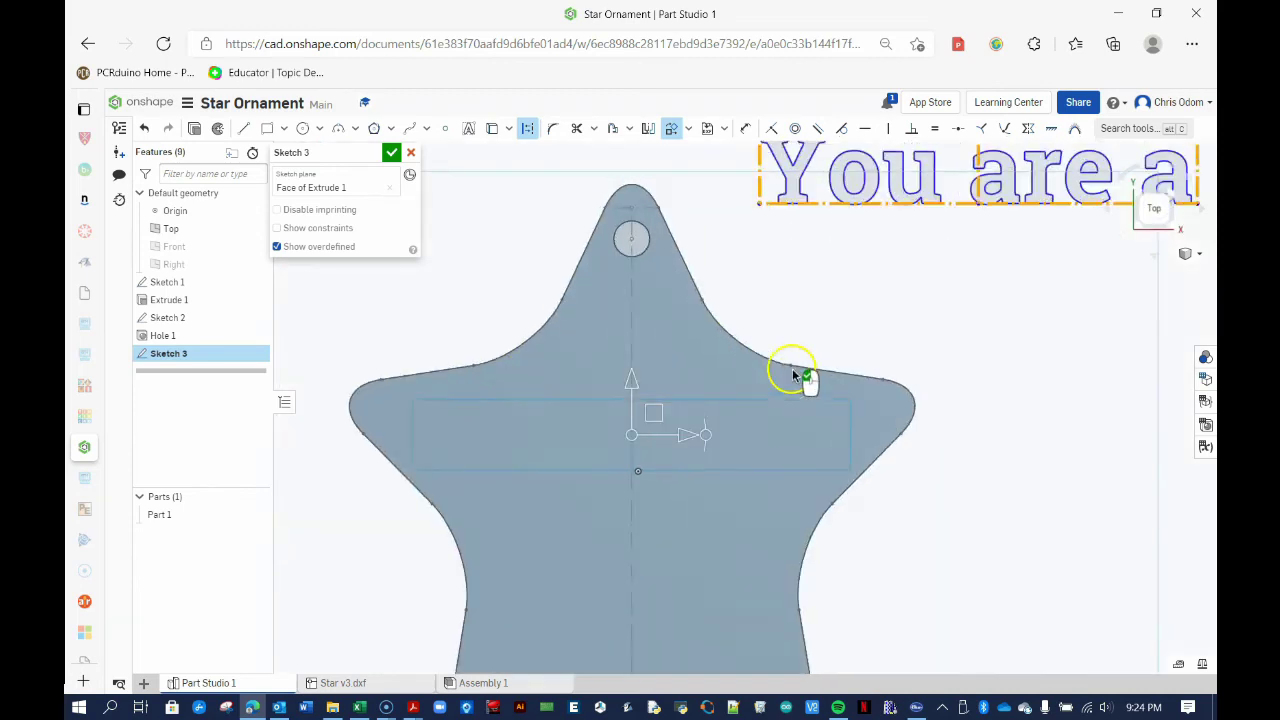
mouse_move(637, 451)
mouse_down()
mouse_move(609, 443)
mouse_move(611, 414)
mouse_move(613, 433)
mouse_up()
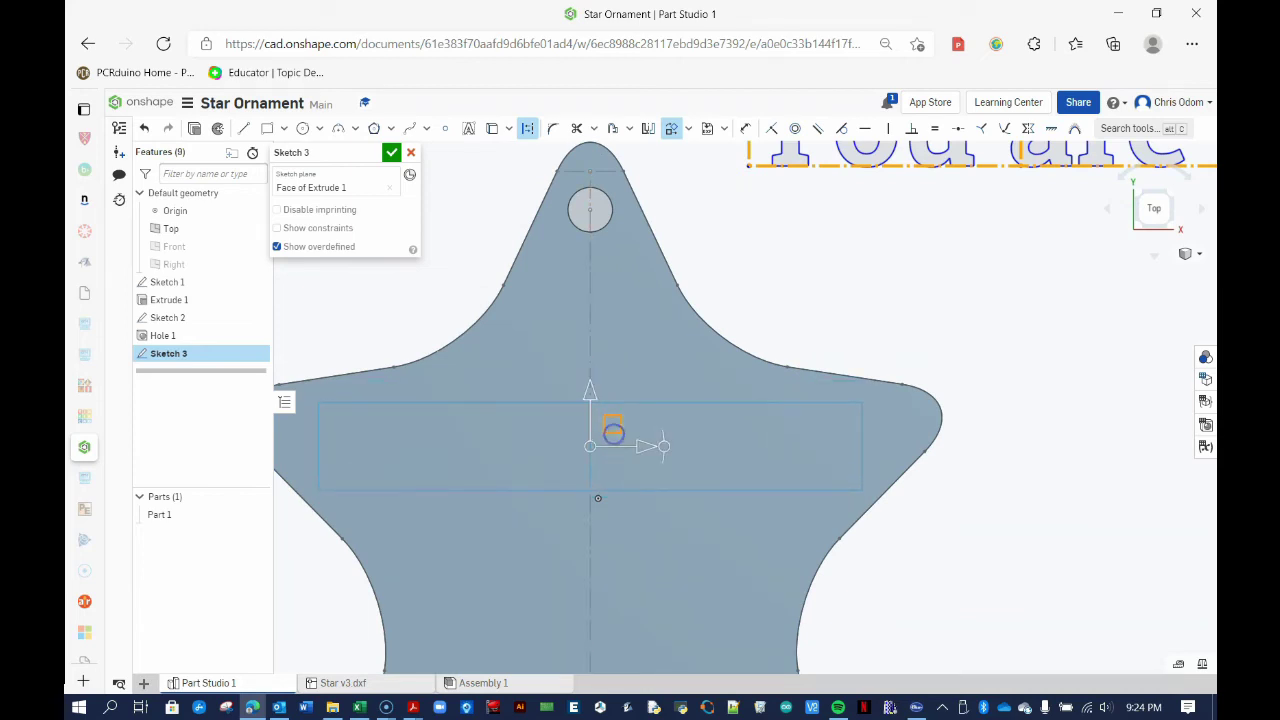
click(751, 328)
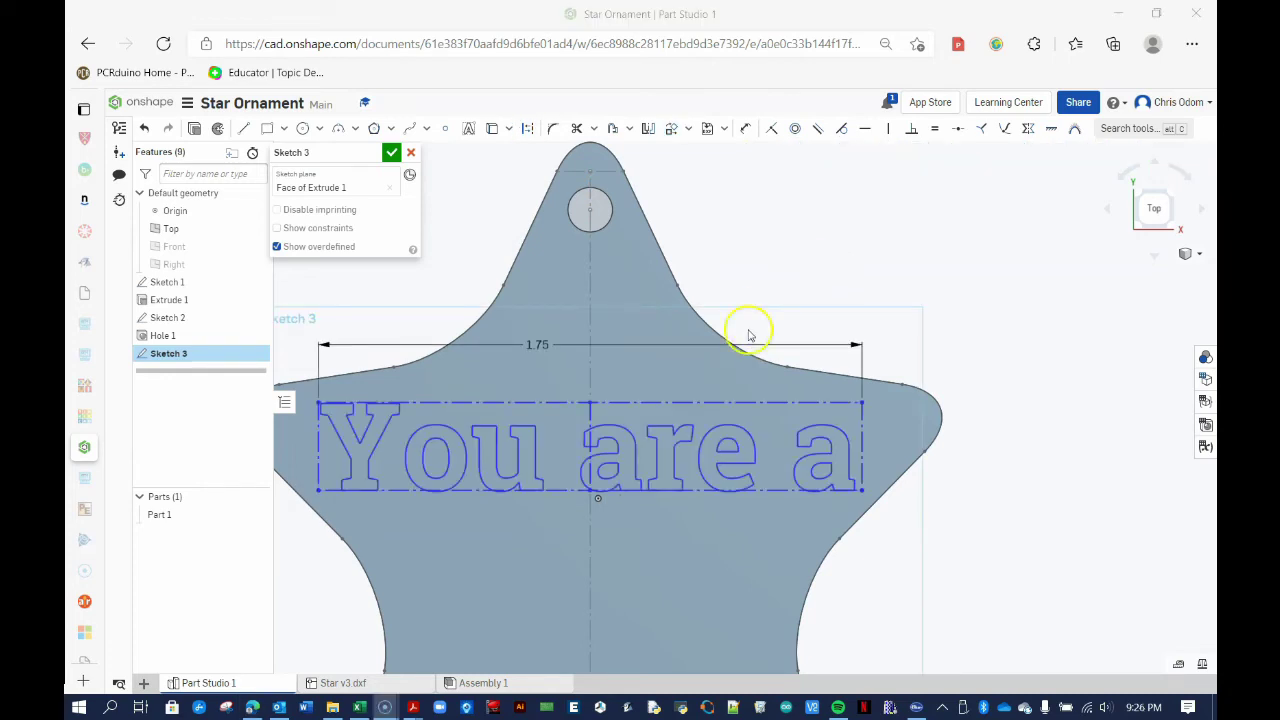
right_drag(877, 583, 834, 575)
click(390, 153)
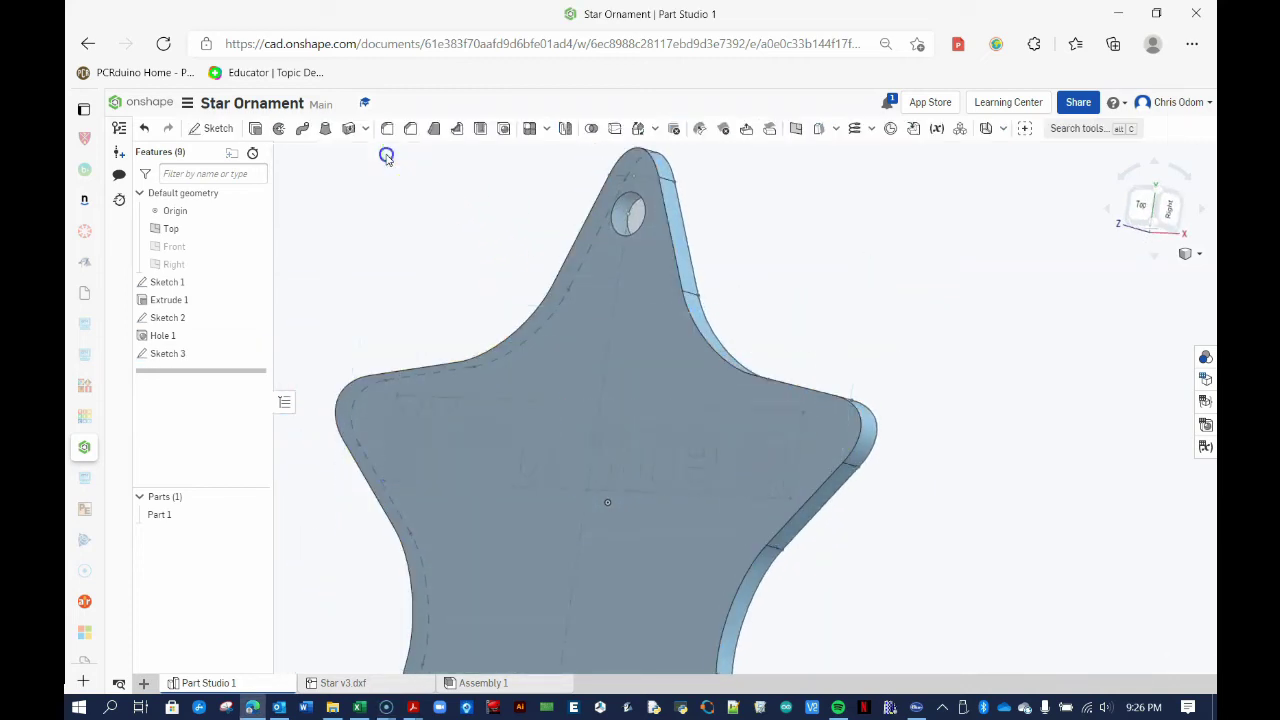
Step: Create Sketch 4 on the star's face with bold Roboto Slab text 'STAR!' beside the star
click(659, 367)
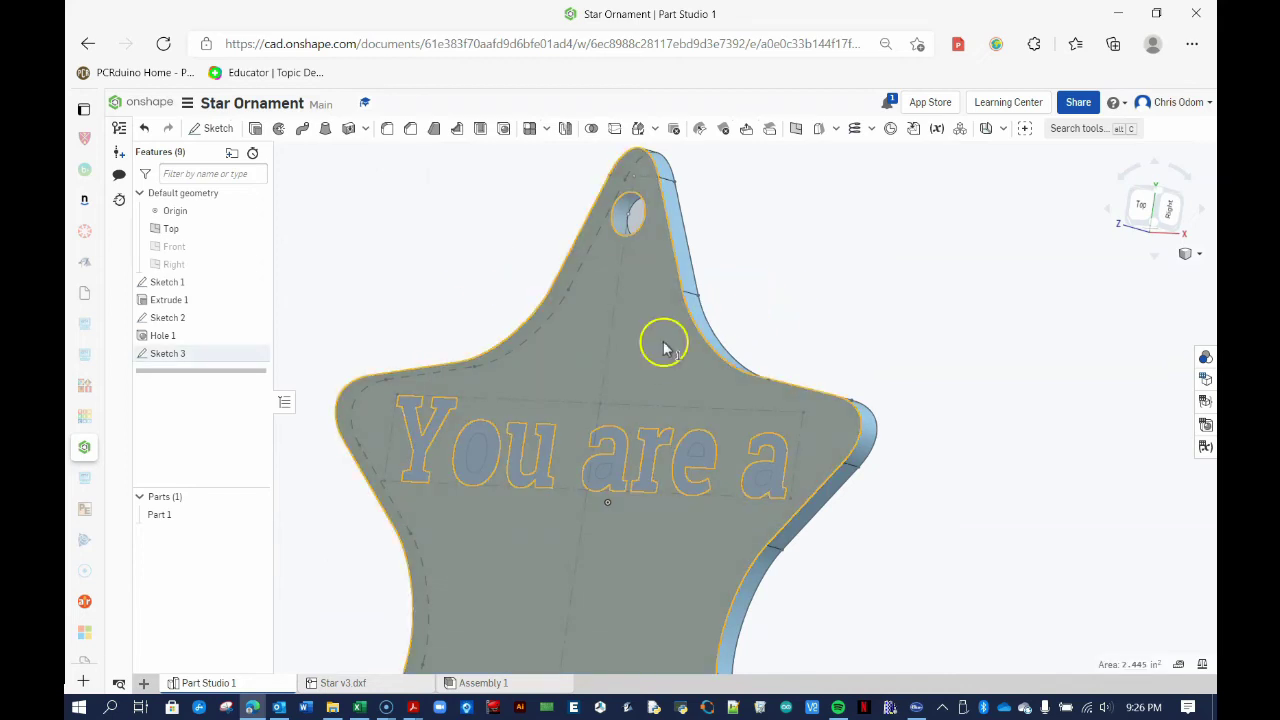
click(218, 130)
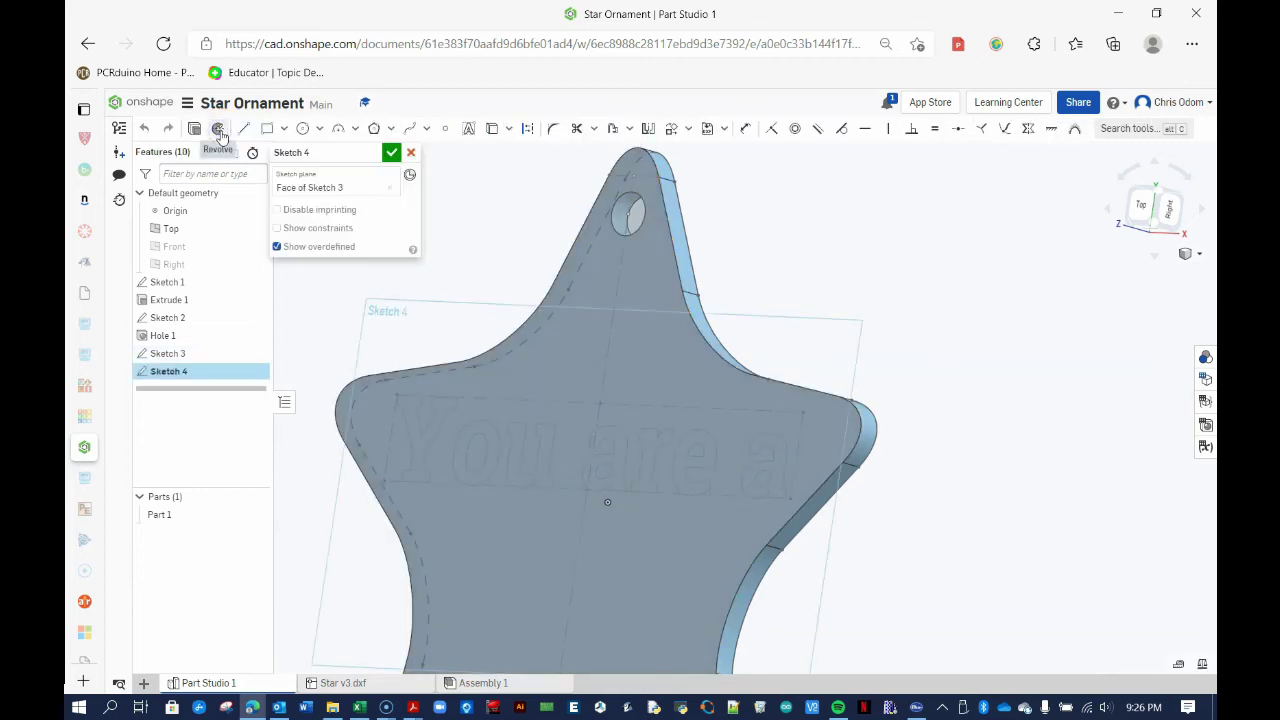
click(468, 130)
click(804, 232)
click(1052, 320)
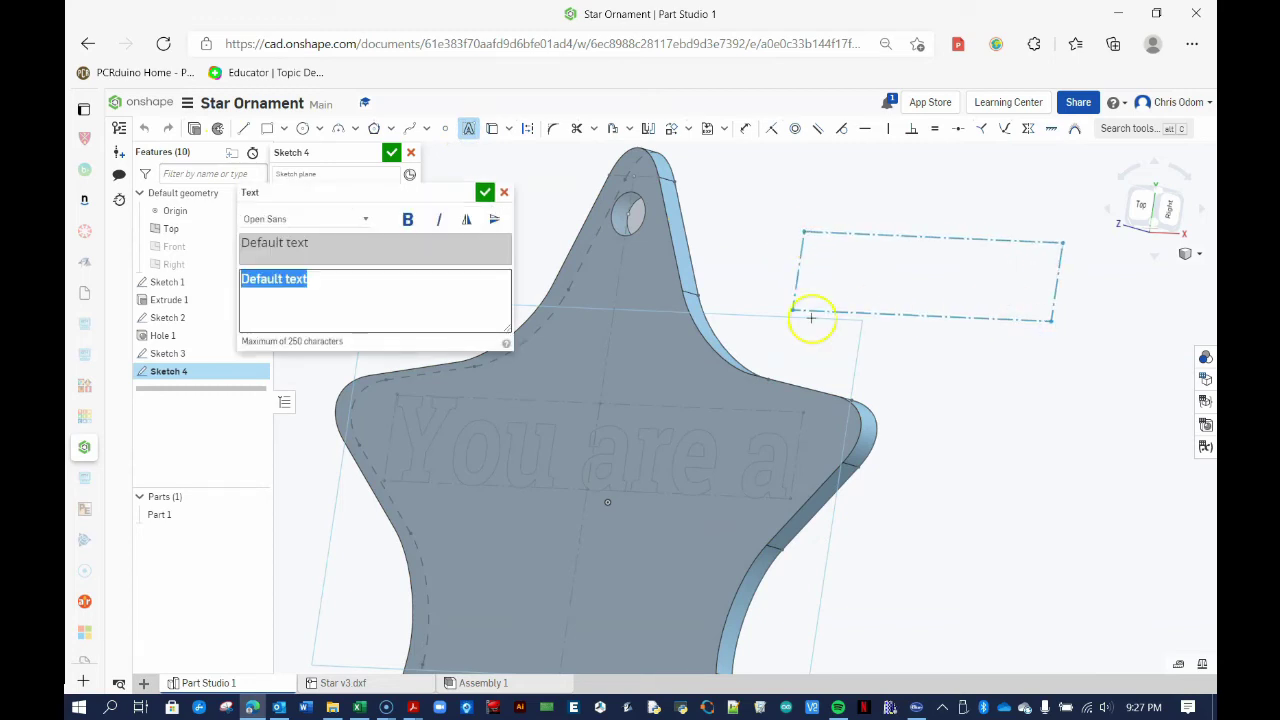
text(STAR!)
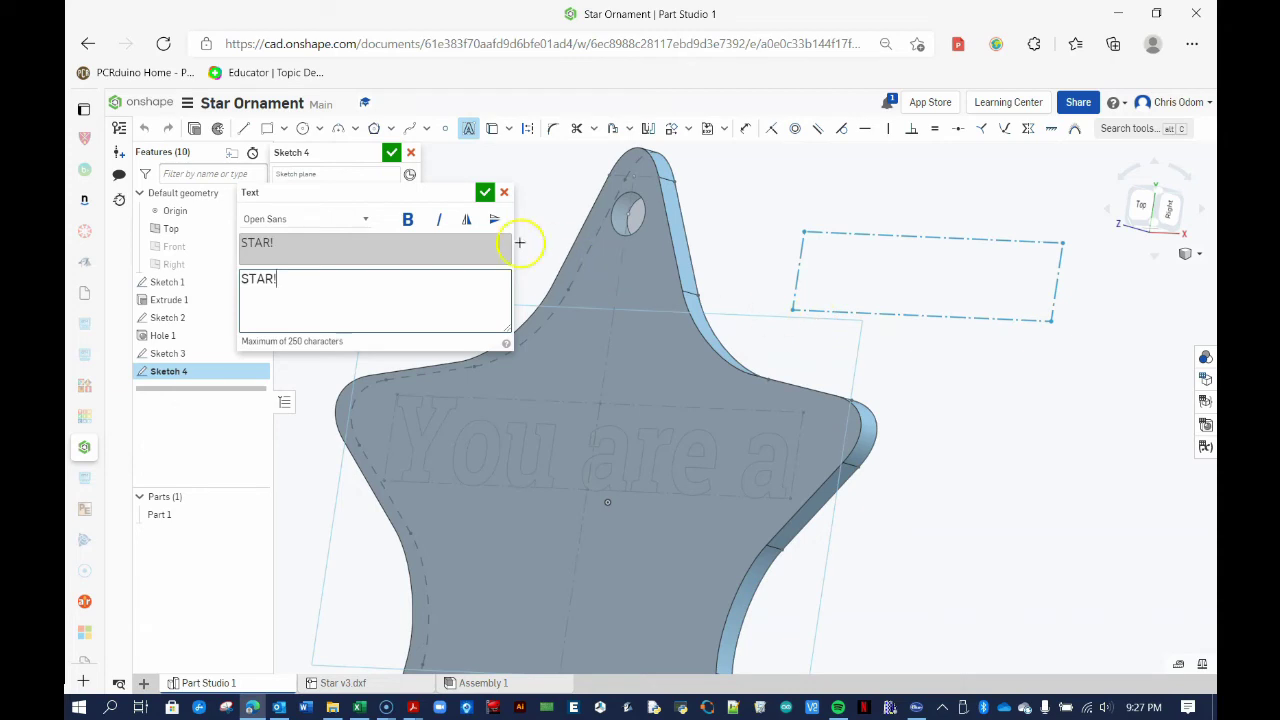
click(366, 219)
click(303, 366)
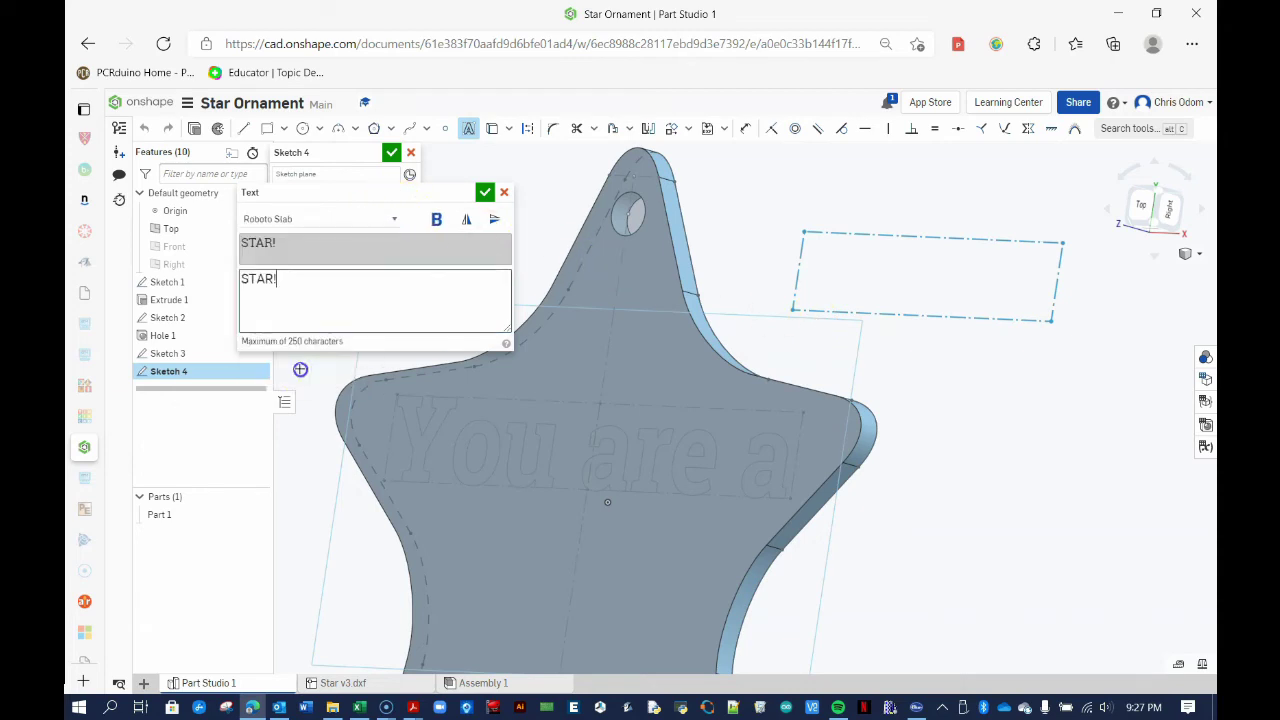
text(!)
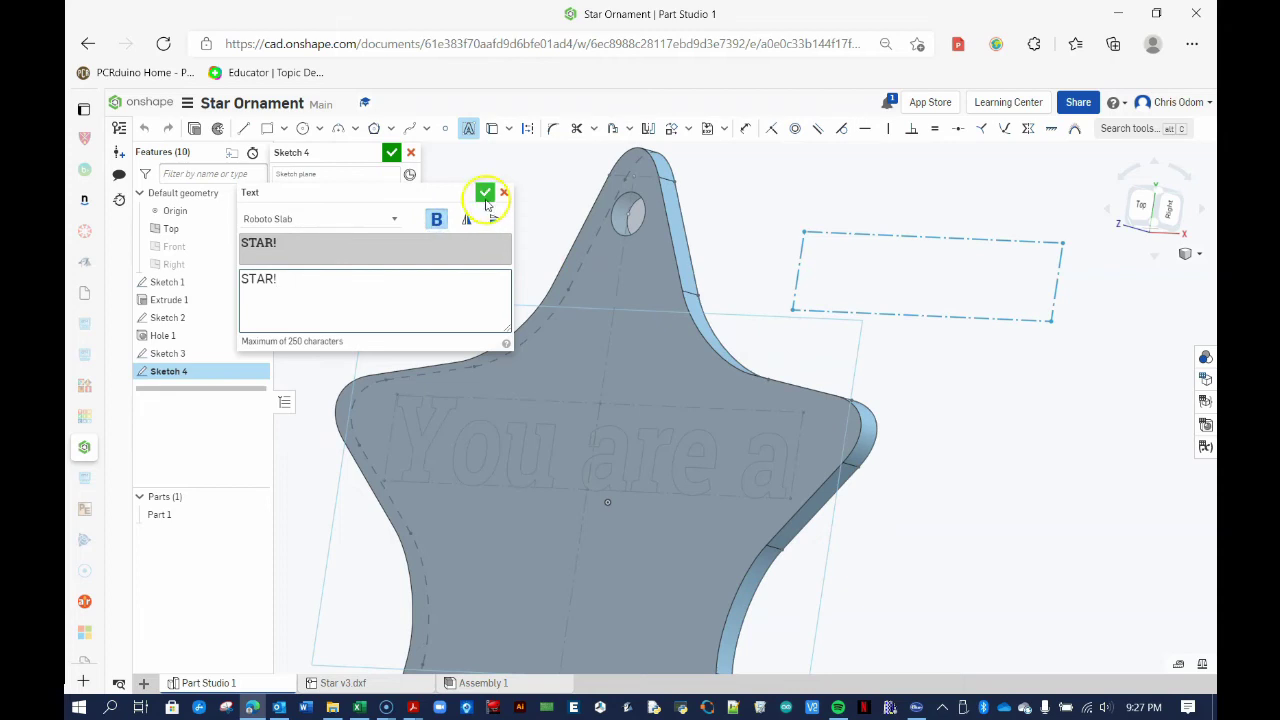
click(485, 192)
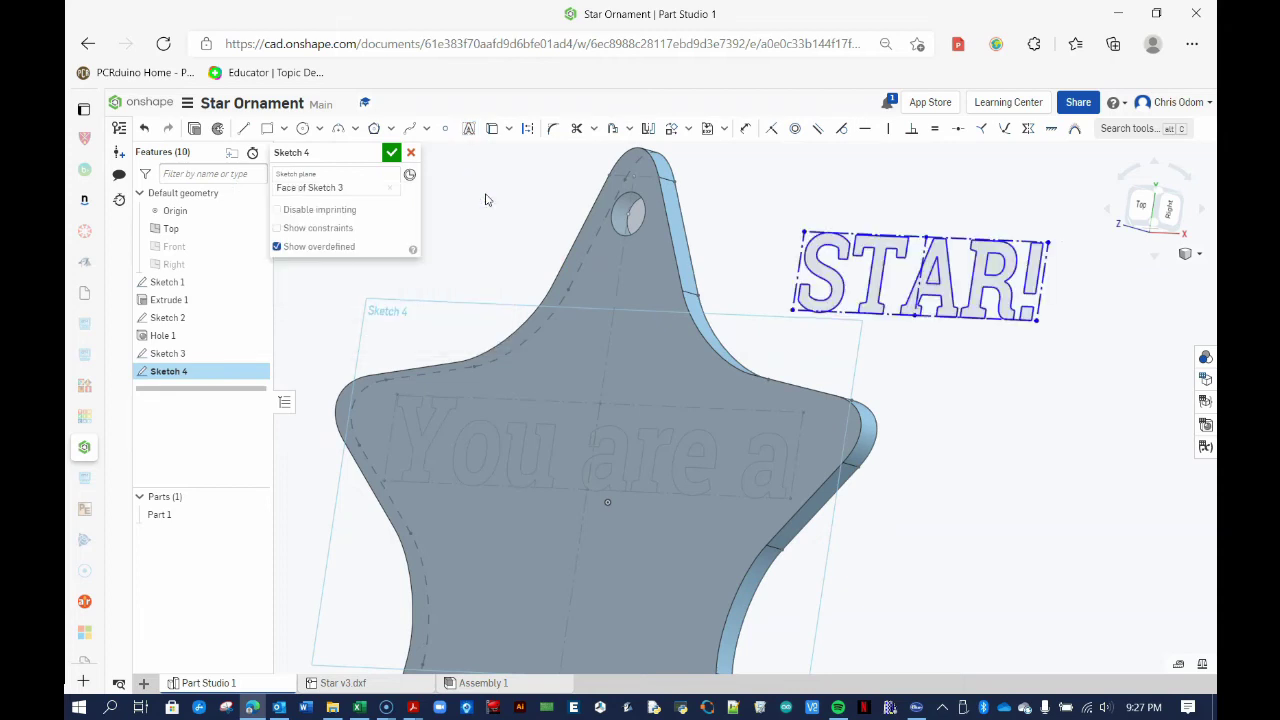
Step: Dimension the top edge of the STAR! text to 1.25 in wide
click(745, 129)
click(866, 237)
click(885, 214)
key(BackSpace)
key(Return)
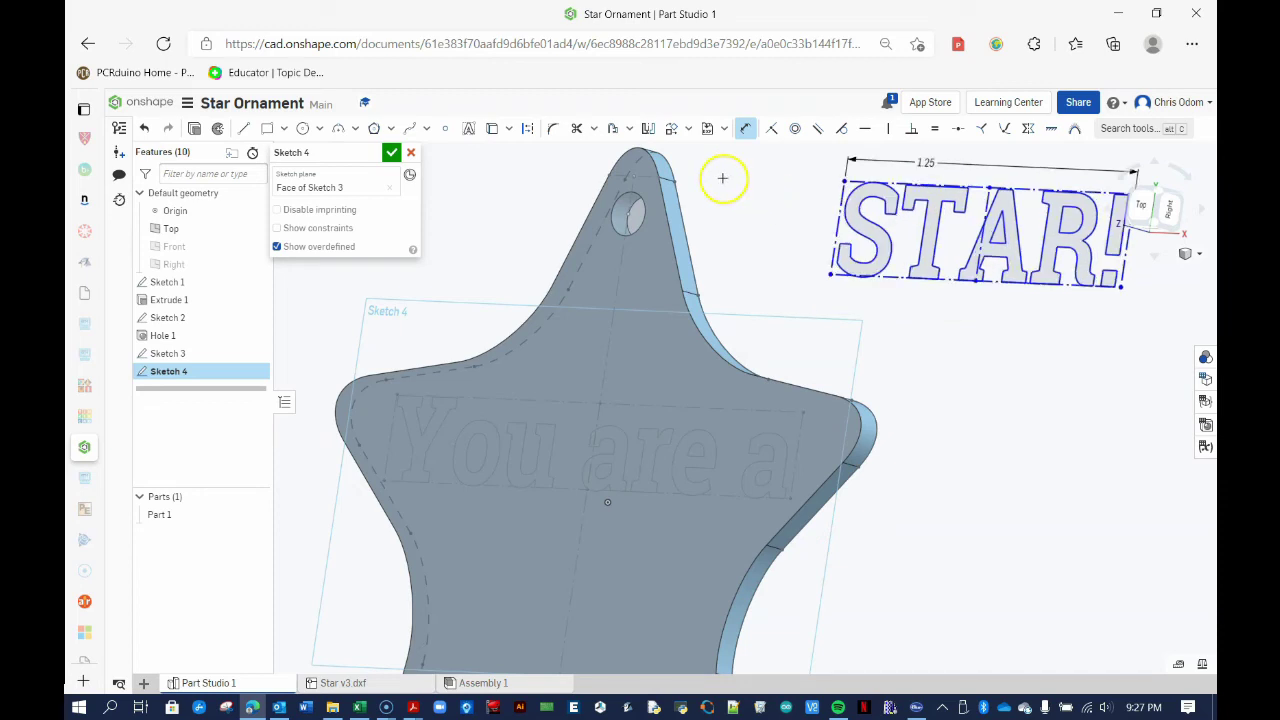
Step: Select the whole STAR! text with Transform and move its handle to the text's middle
click(674, 134)
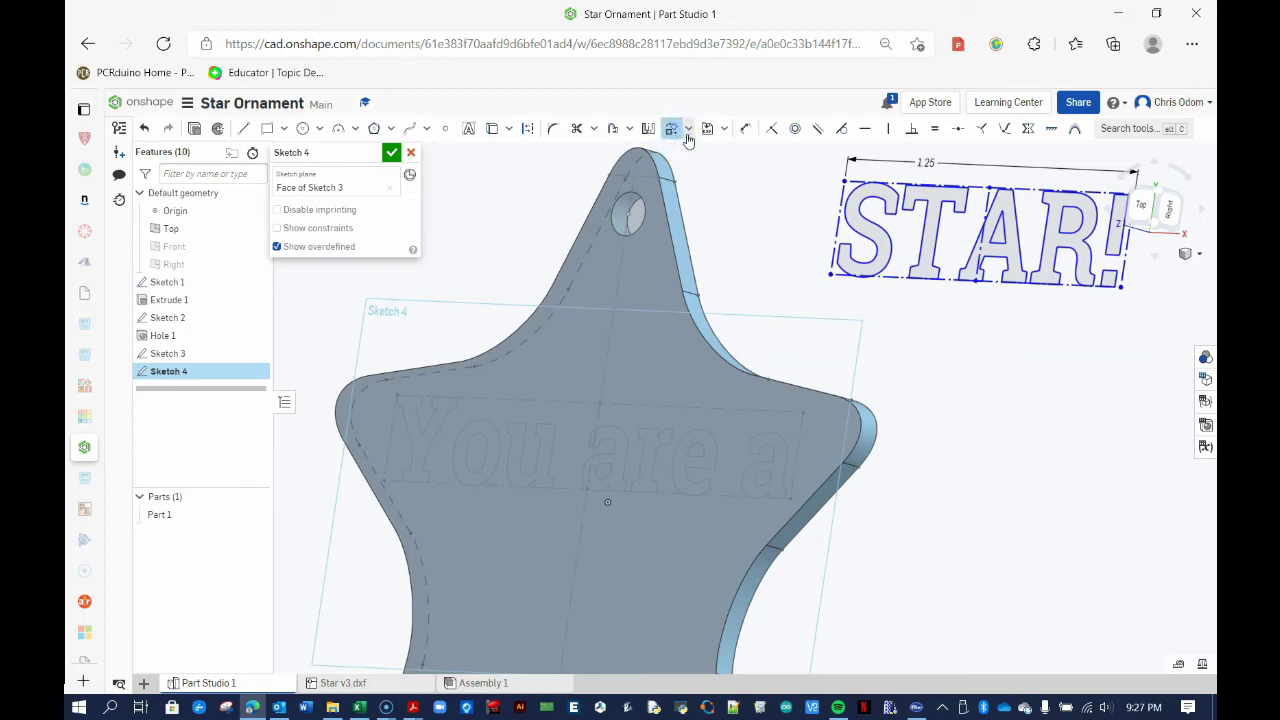
click(897, 284)
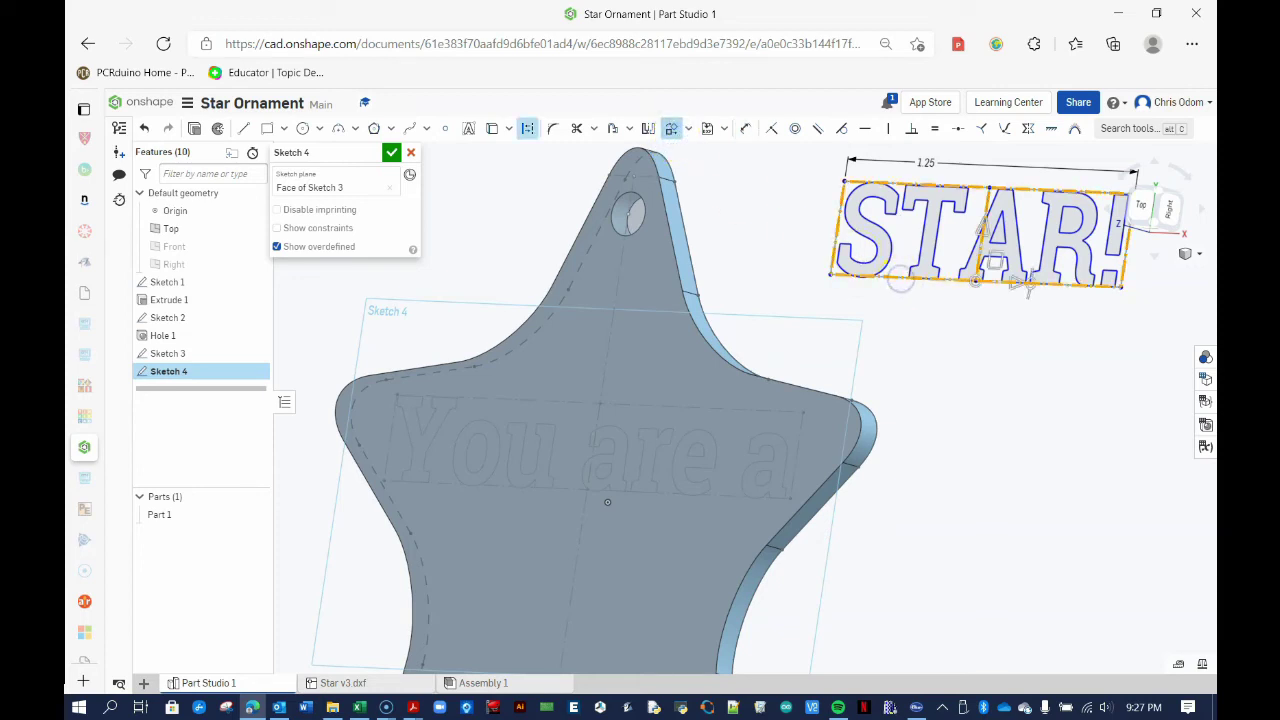
click(980, 288)
drag(975, 288, 593, 563)
Step: From the top view, snap STAR! centred below 'You are a' on the star, then close Sketch 4
click(1138, 208)
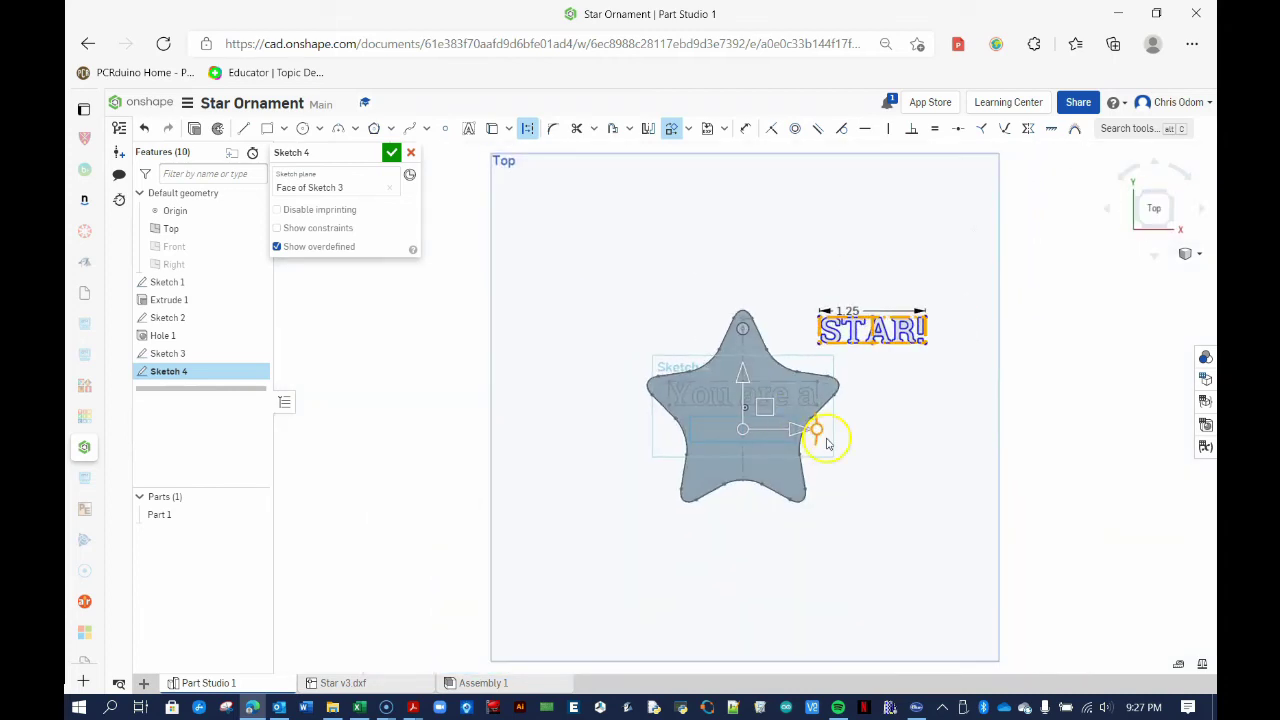
scroll(824, 436, up, 5)
scroll(827, 443, up, 3)
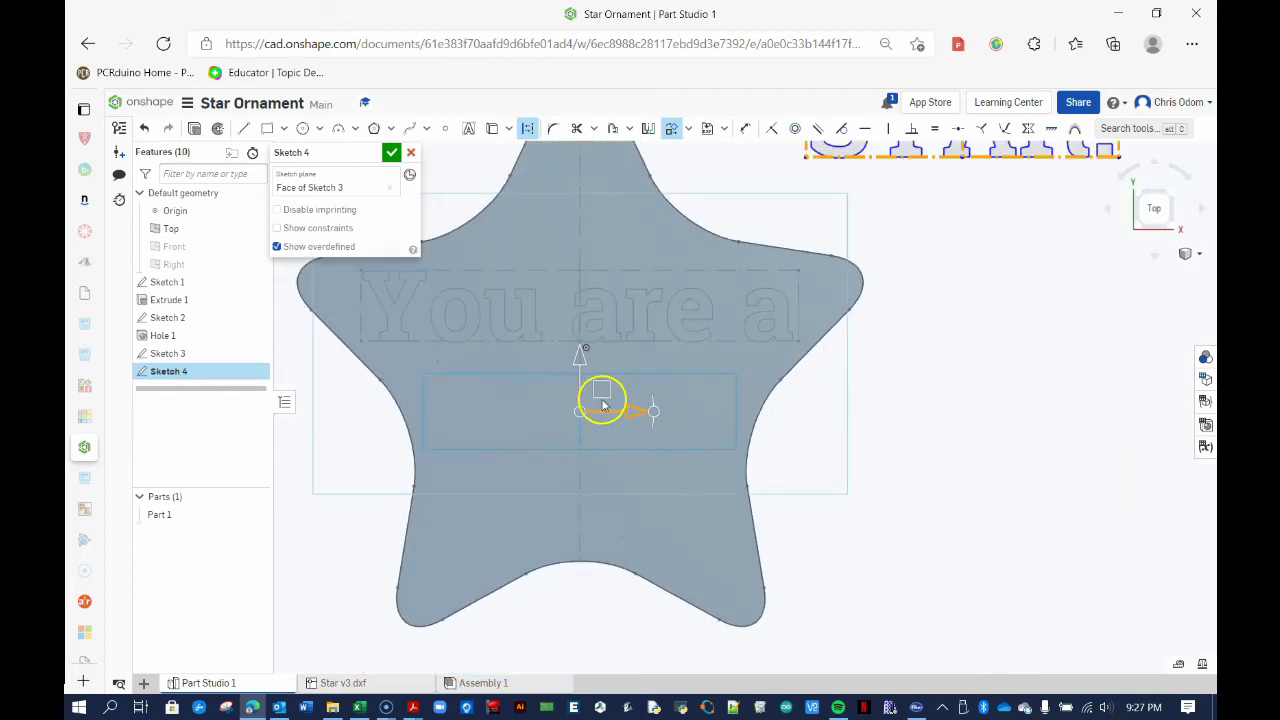
mouse_move(602, 402)
mouse_down()
mouse_move(606, 416)
mouse_move(601, 389)
mouse_up()
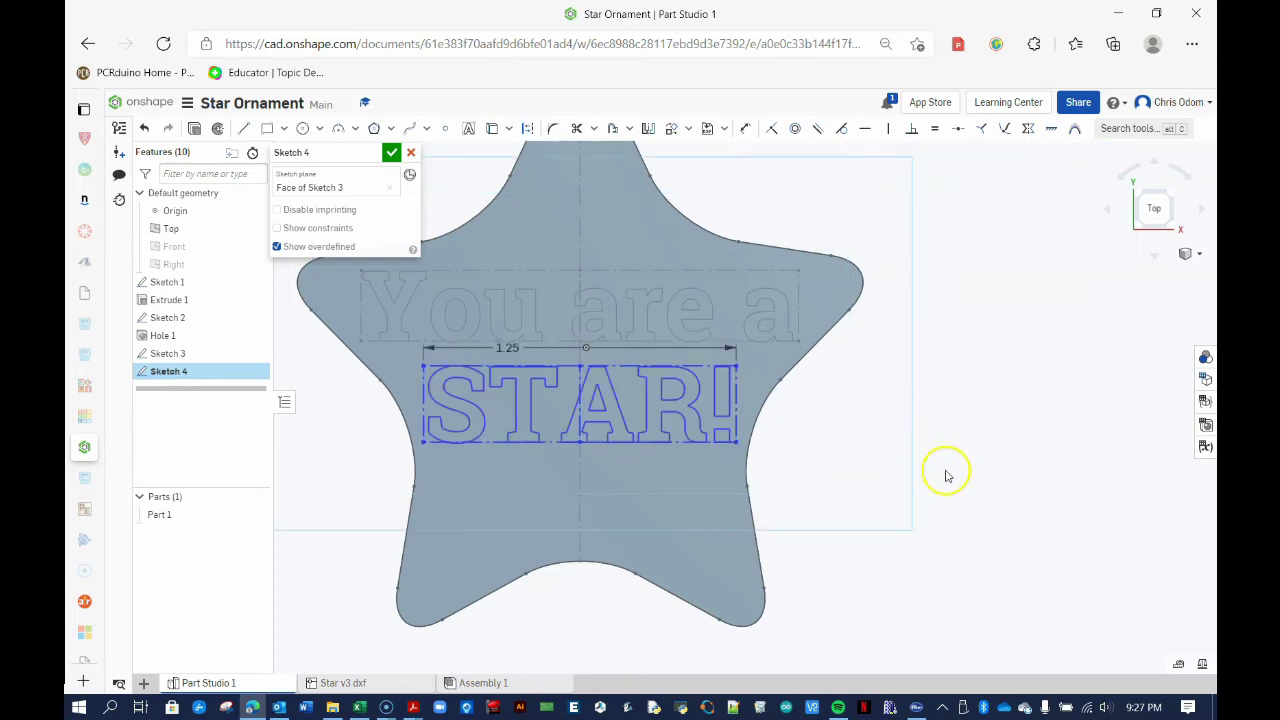
mouse_move(943, 471)
right_down()
mouse_move(909, 457)
mouse_move(917, 471)
right_up()
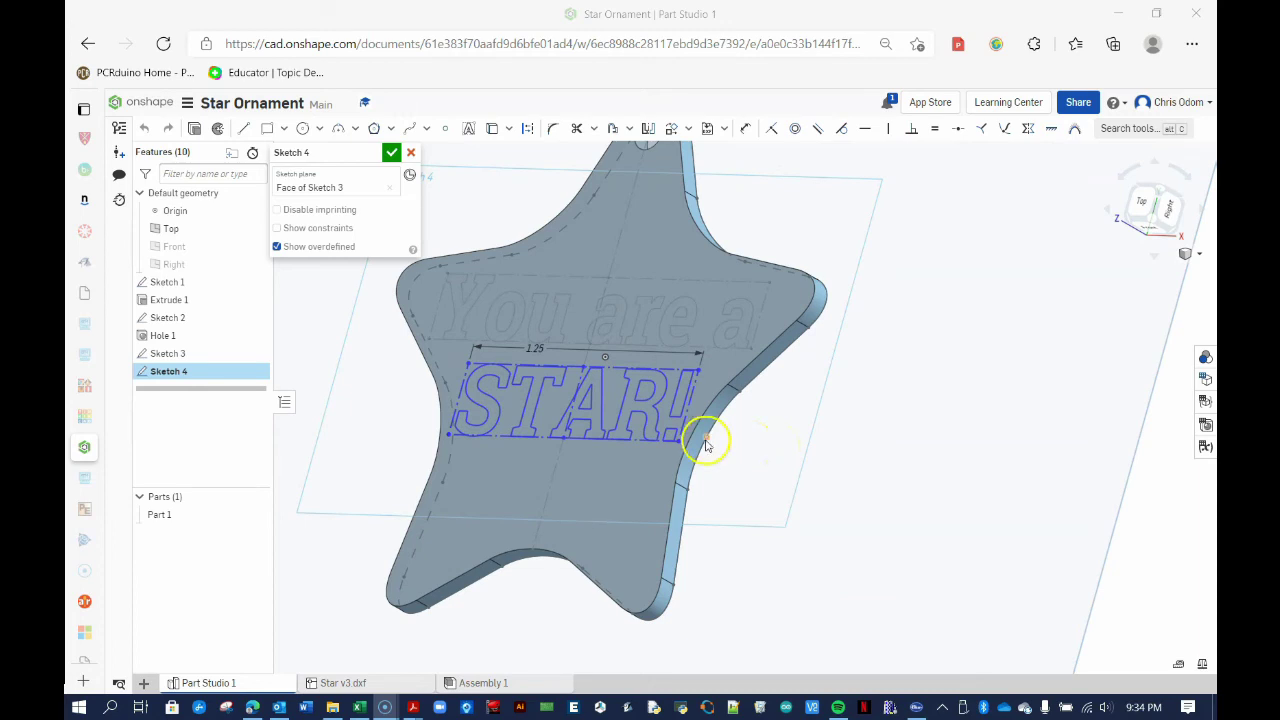
click(394, 153)
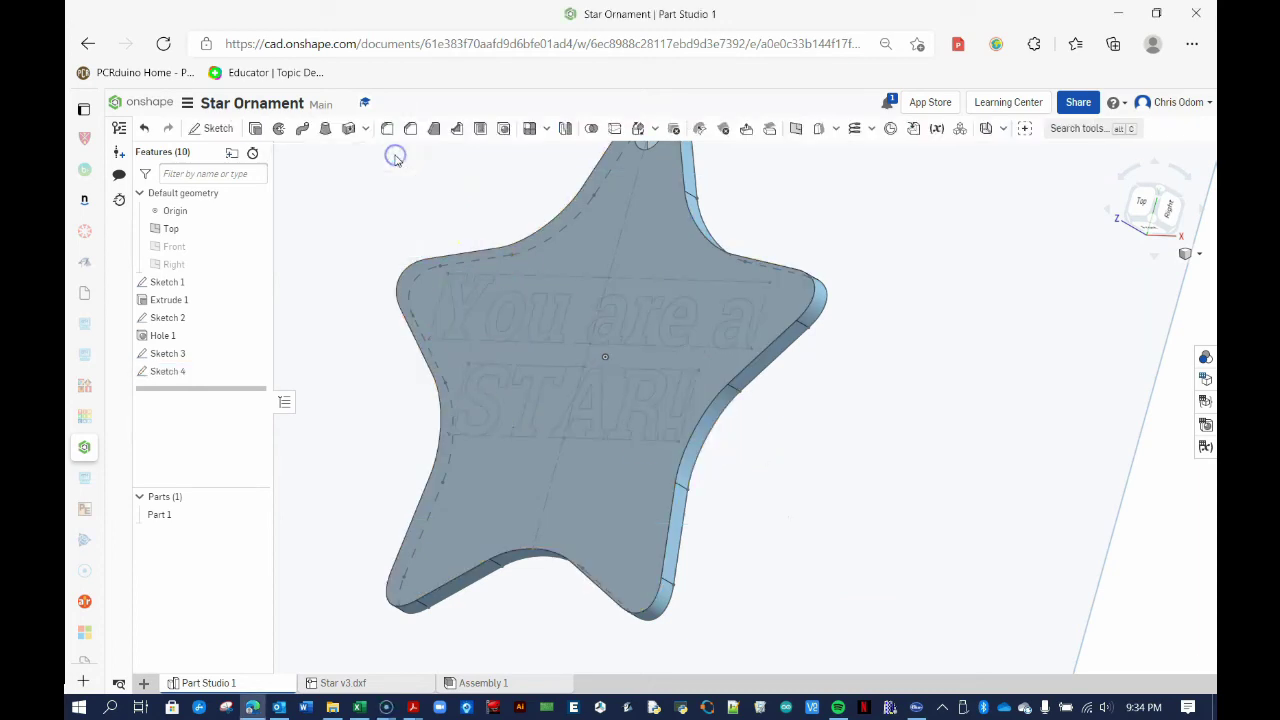
Step: Extrude the Sketch 3 and Sketch 4 text 1 mm up from the star's face
click(466, 314)
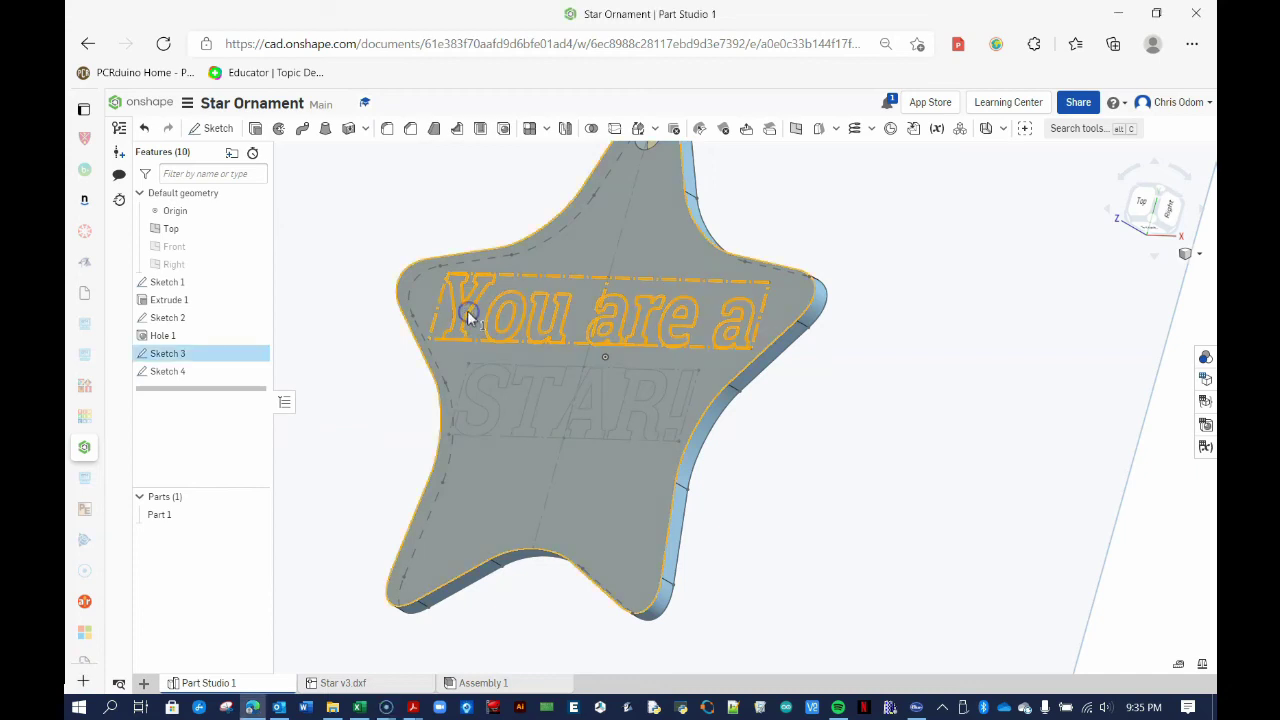
click(490, 388)
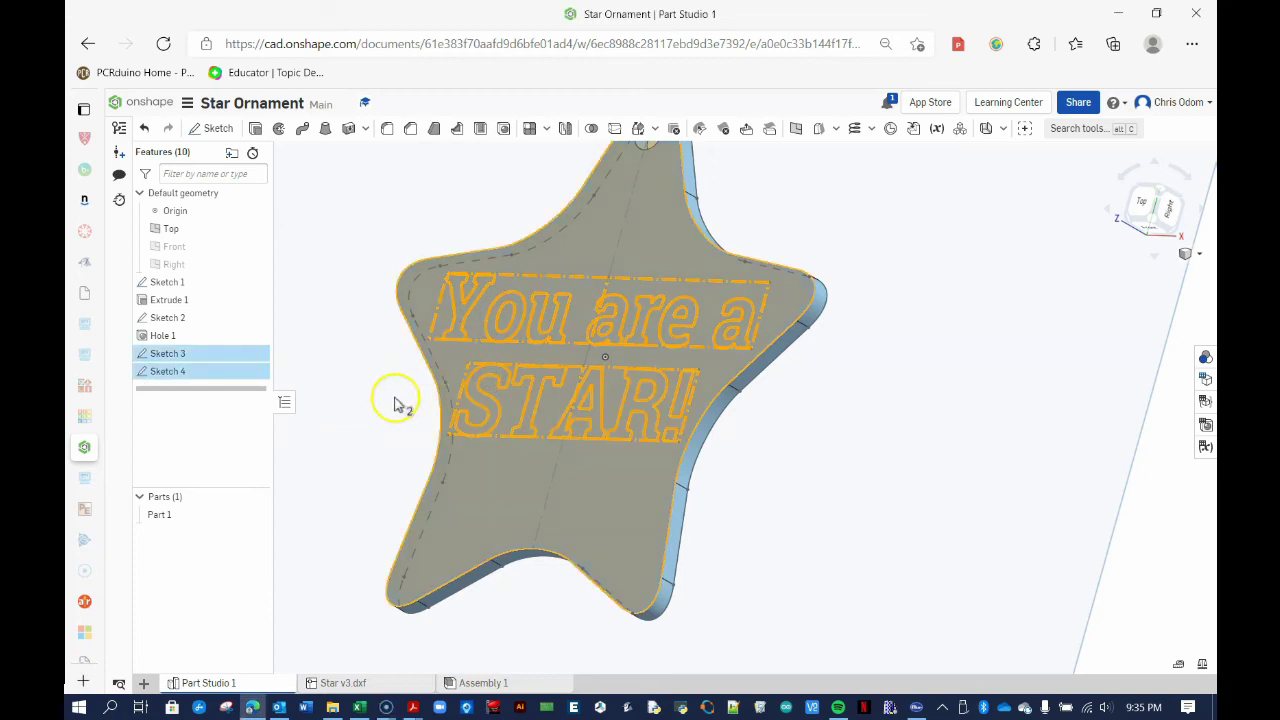
click(255, 129)
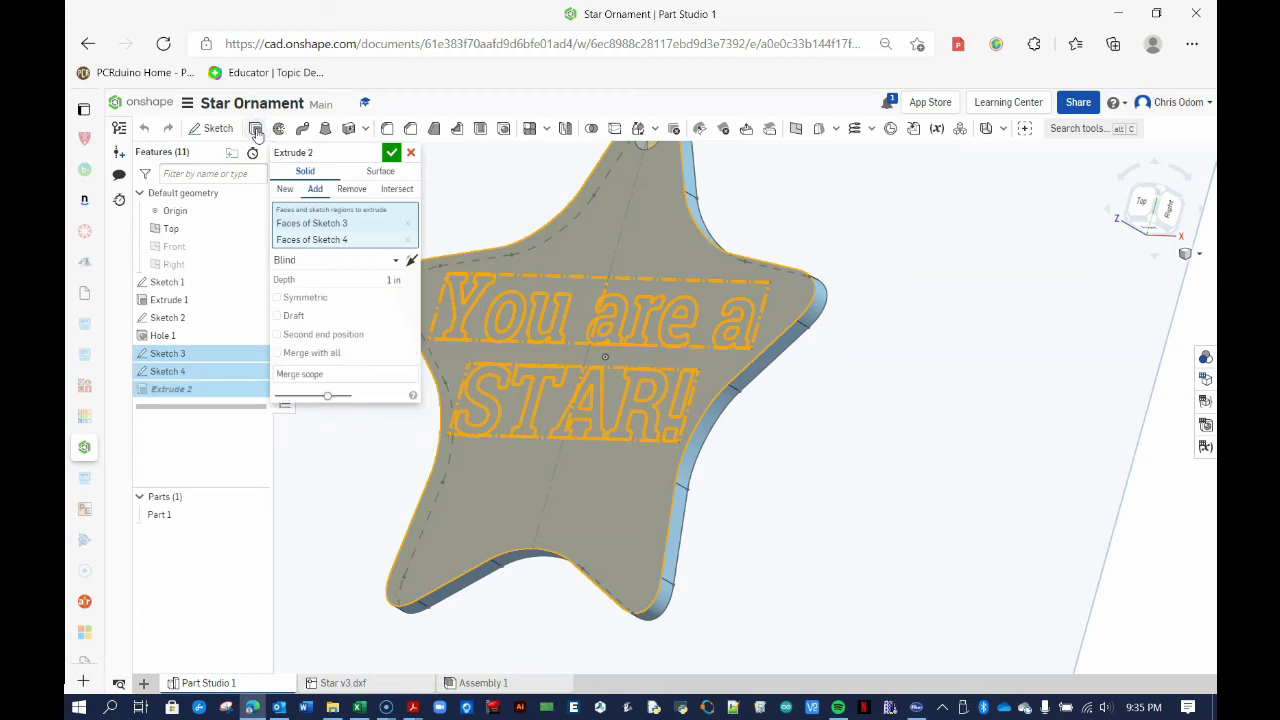
click(390, 280)
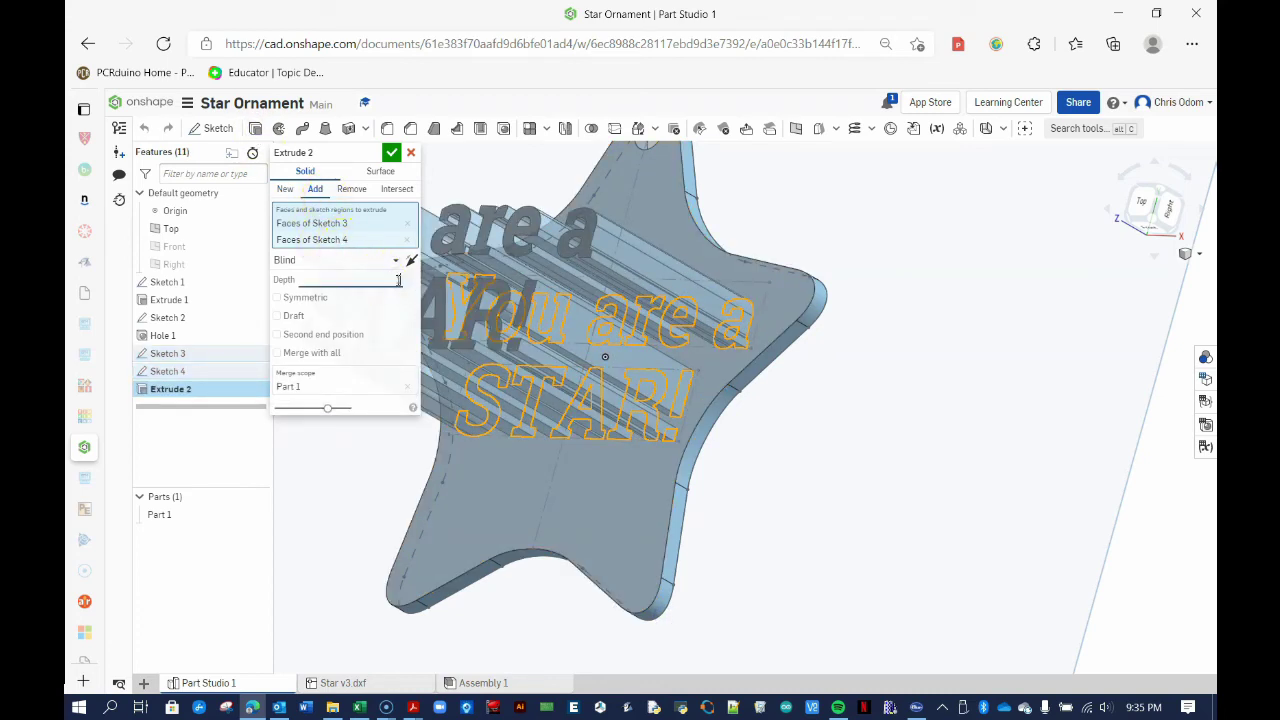
text(1mm)
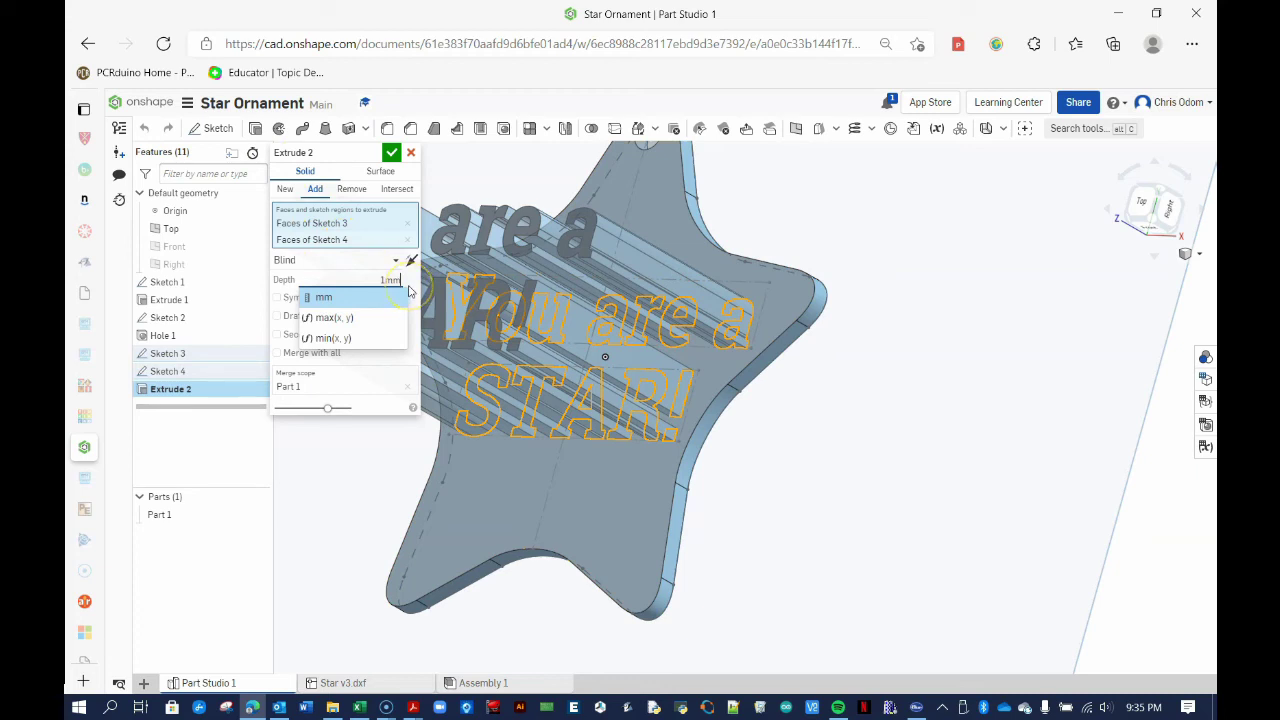
click(385, 451)
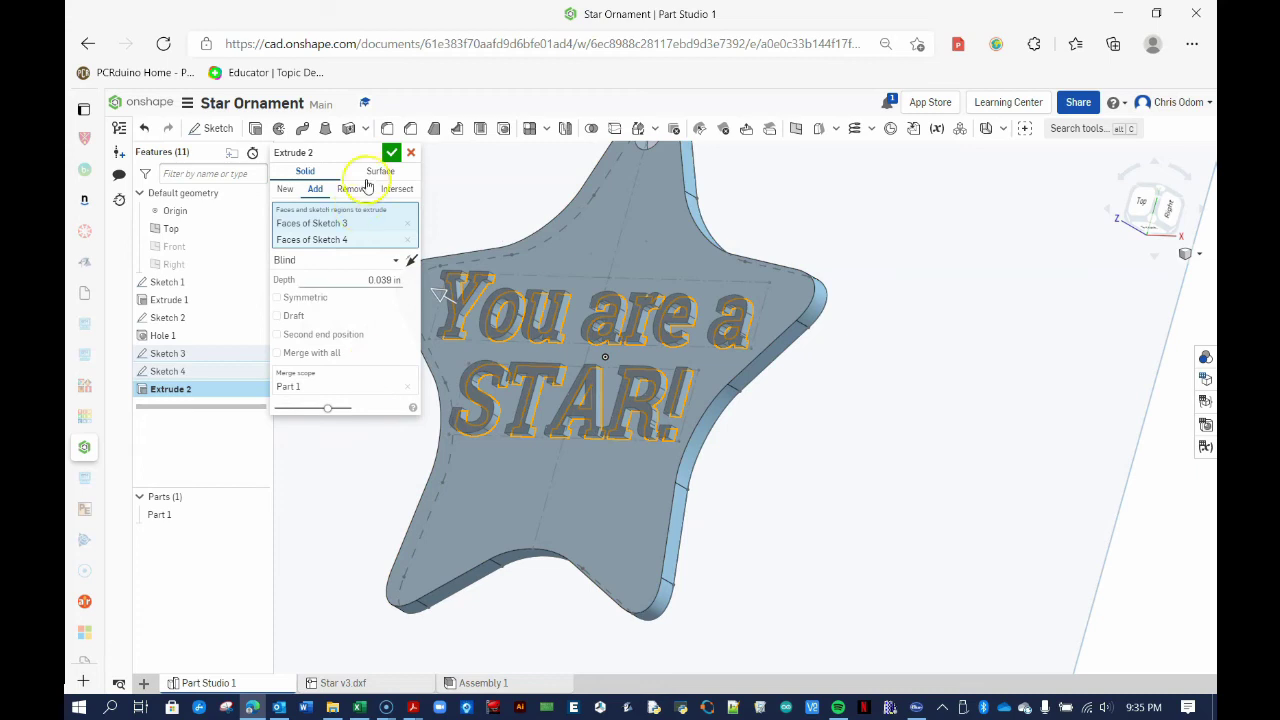
click(391, 152)
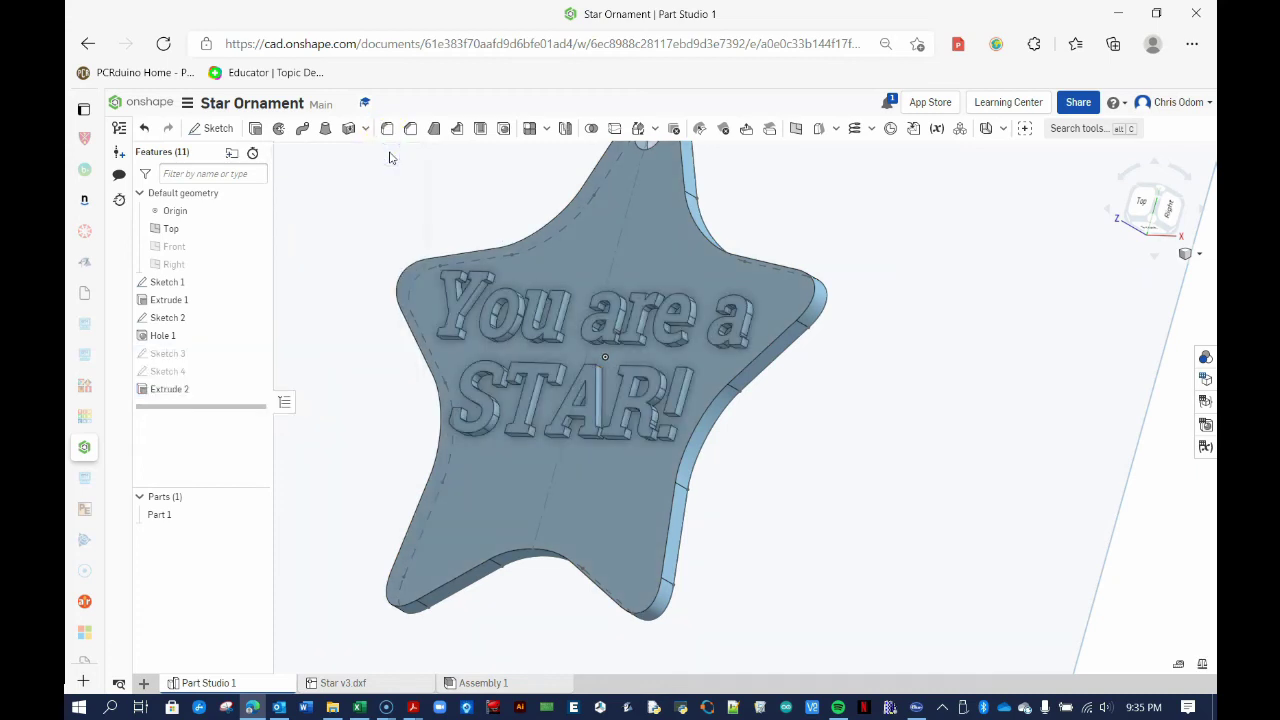
Step: Orbit the star, then select Part 1 in the Parts list
right_drag(729, 486, 750, 509)
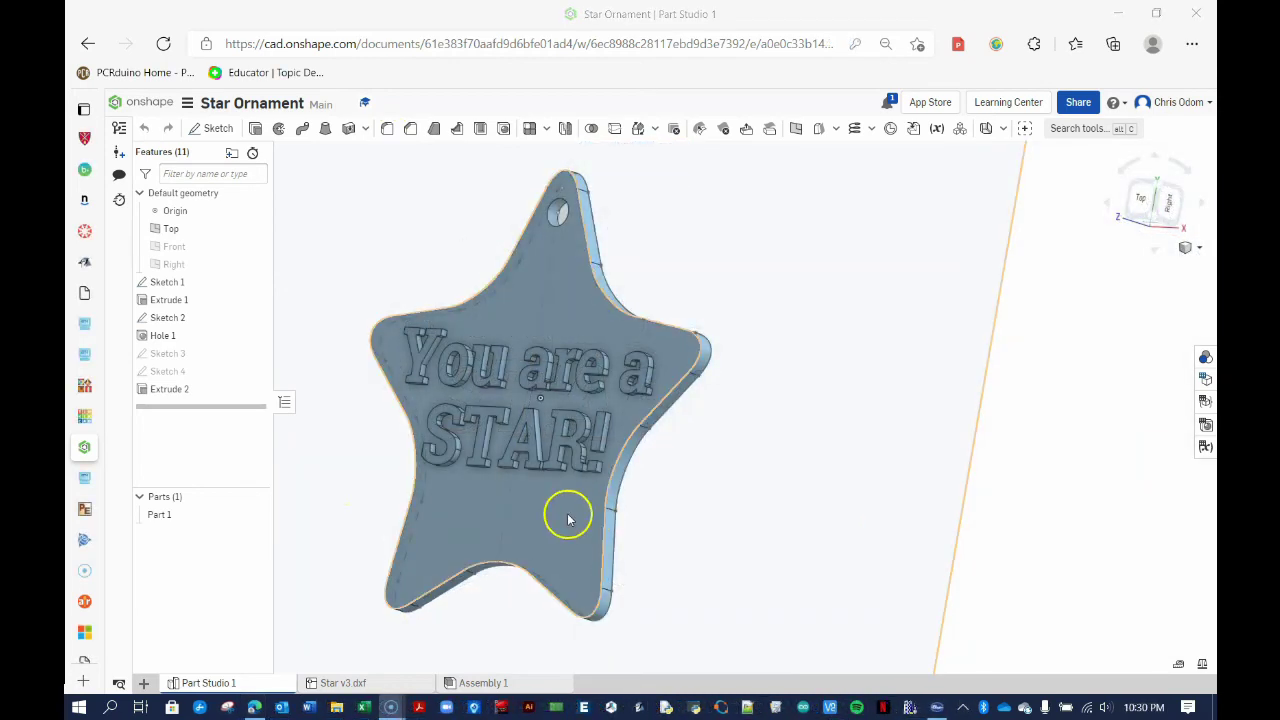
right_drag(569, 514, 581, 521)
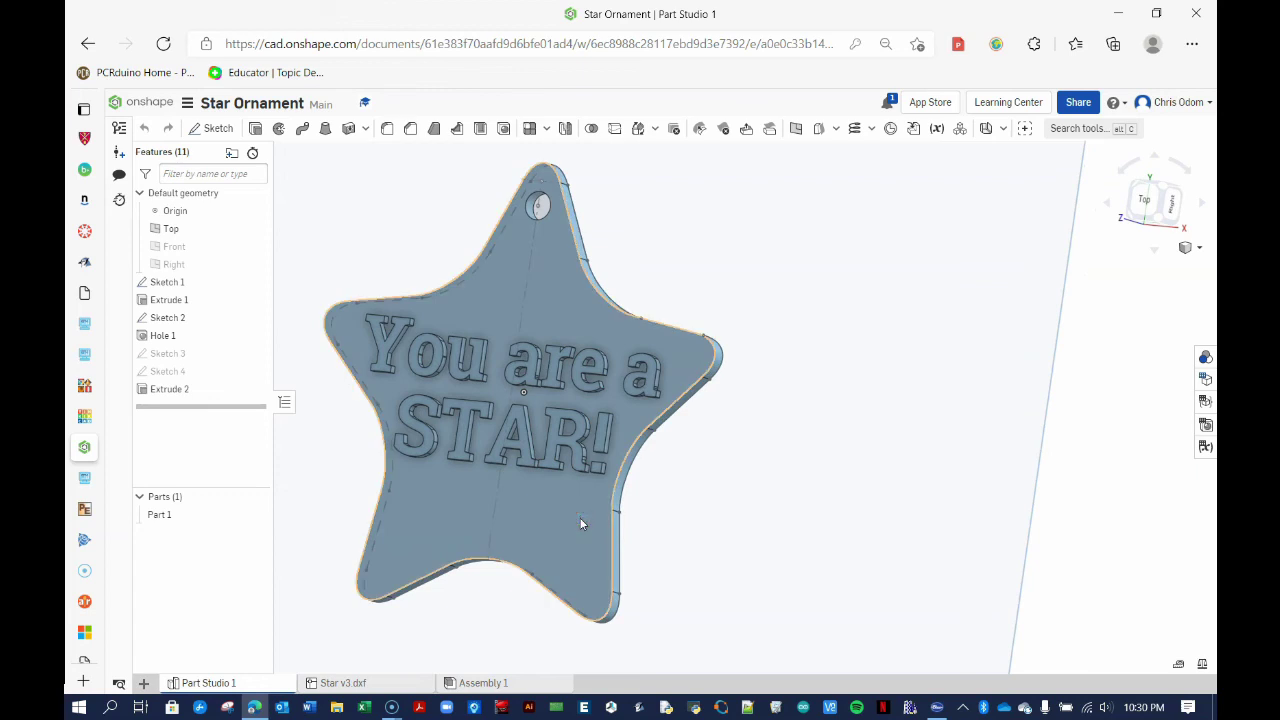
click(170, 516)
click(169, 516)
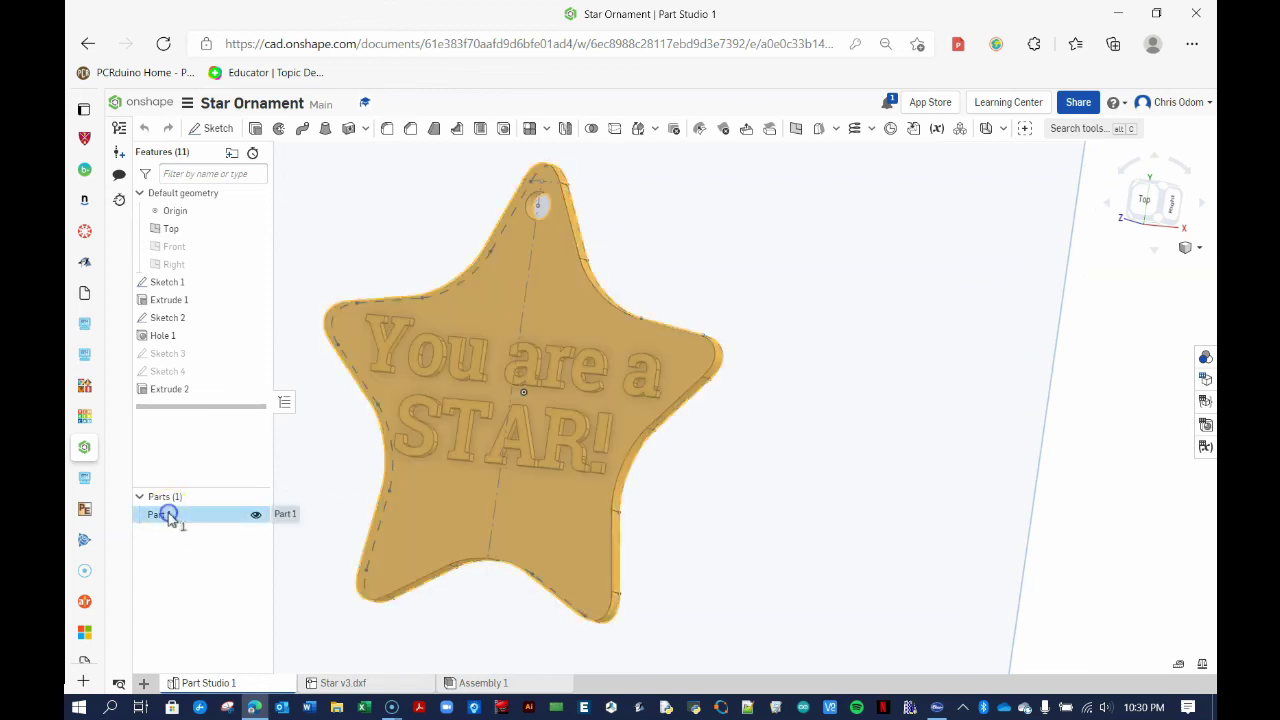
Step: Export Part 1 as a millimetre STL named 'Star for 3D printer' and show the download
right_click(421, 509)
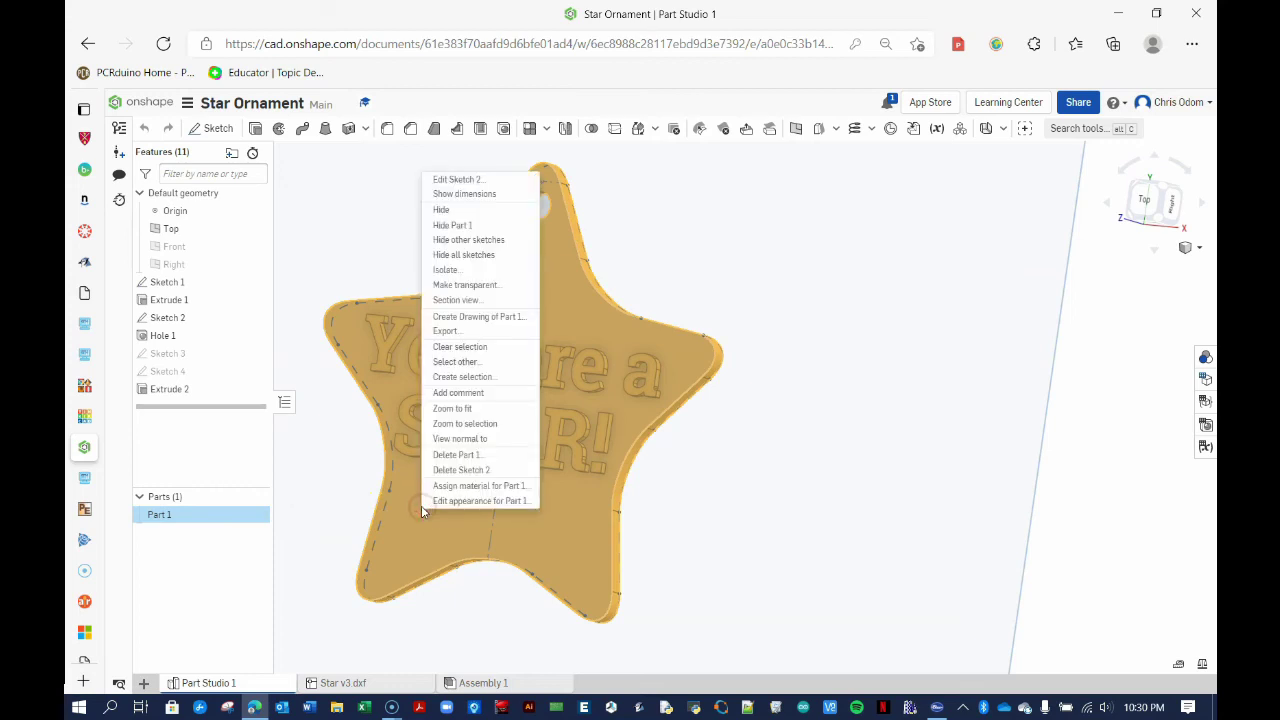
click(452, 331)
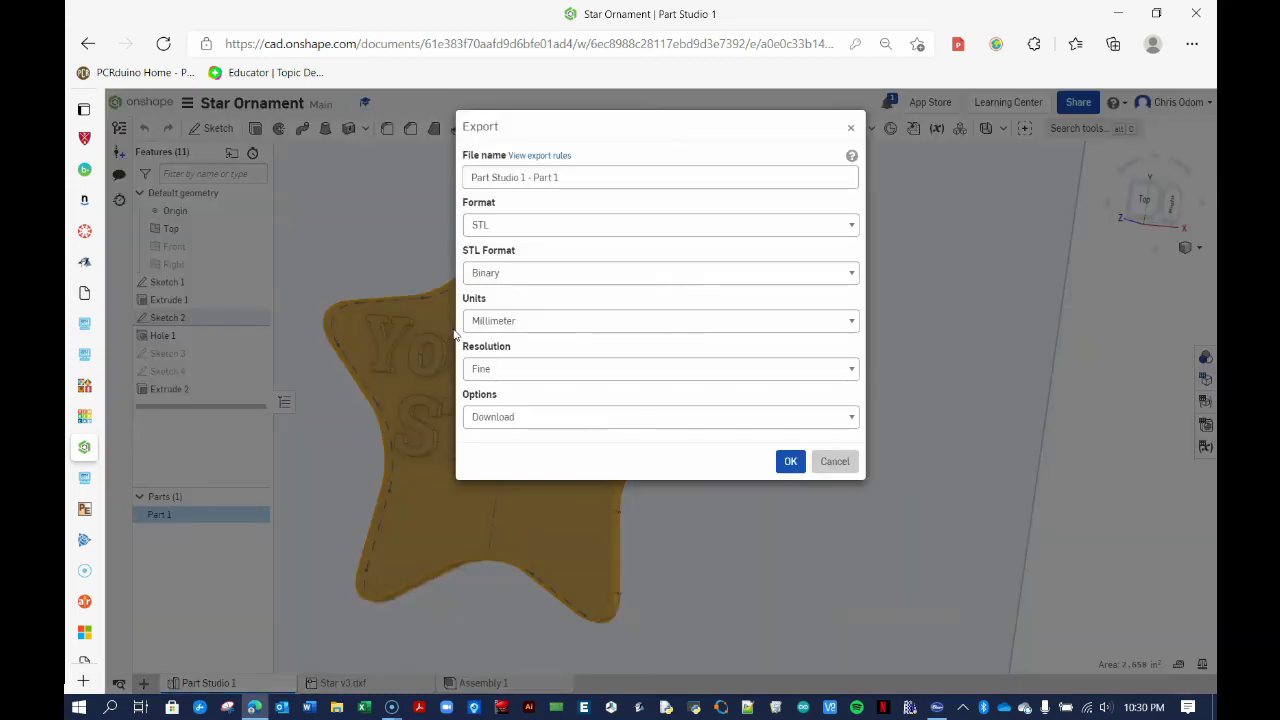
drag(600, 180, 421, 184)
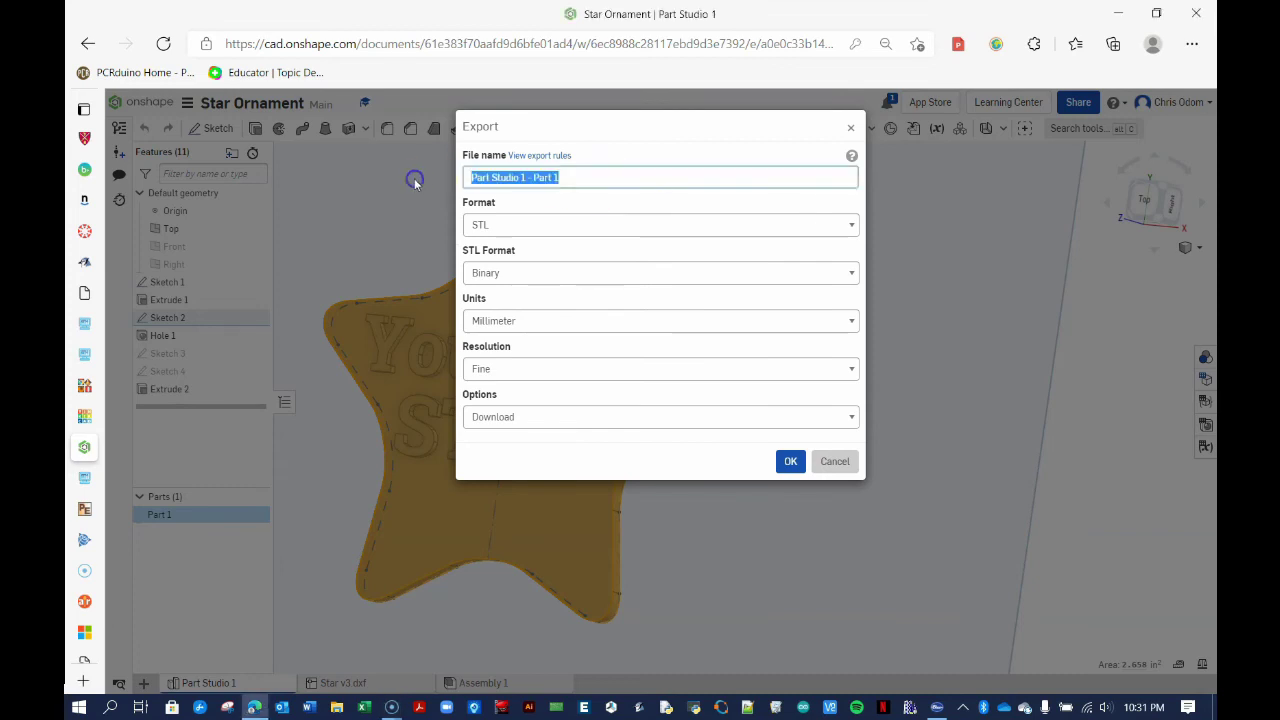
text(Star for 3D printer)
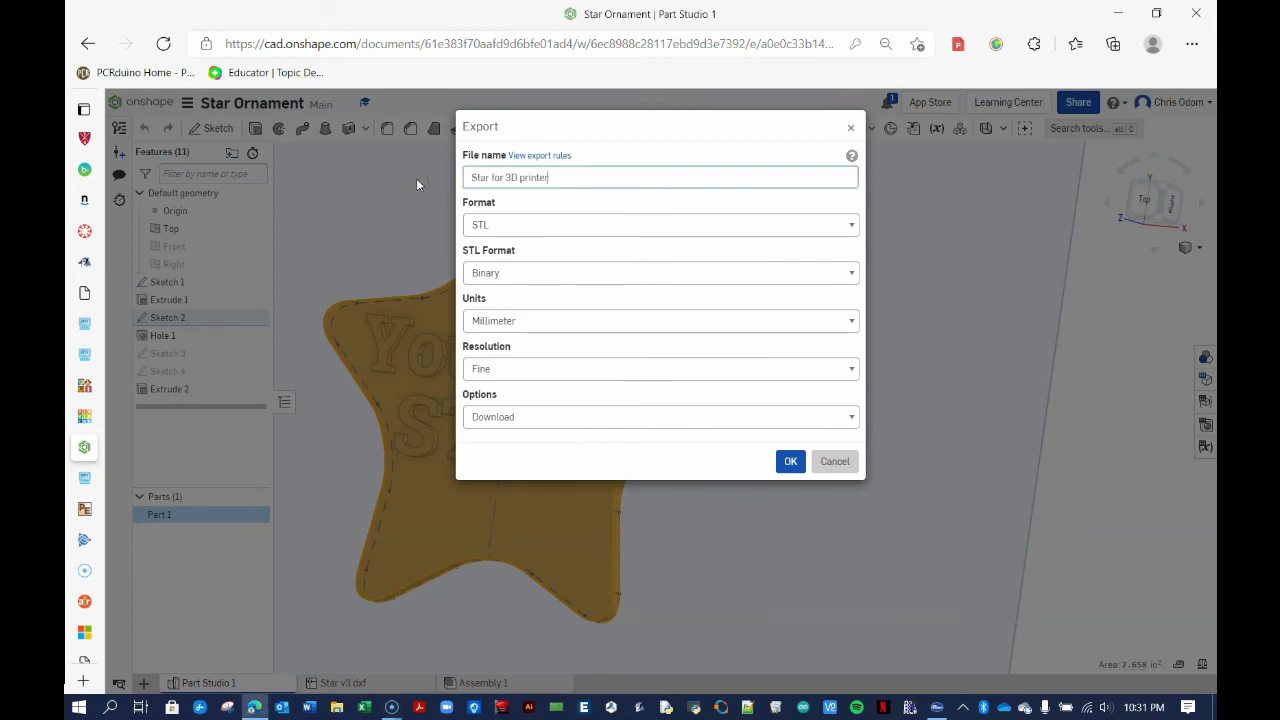
click(507, 226)
click(494, 399)
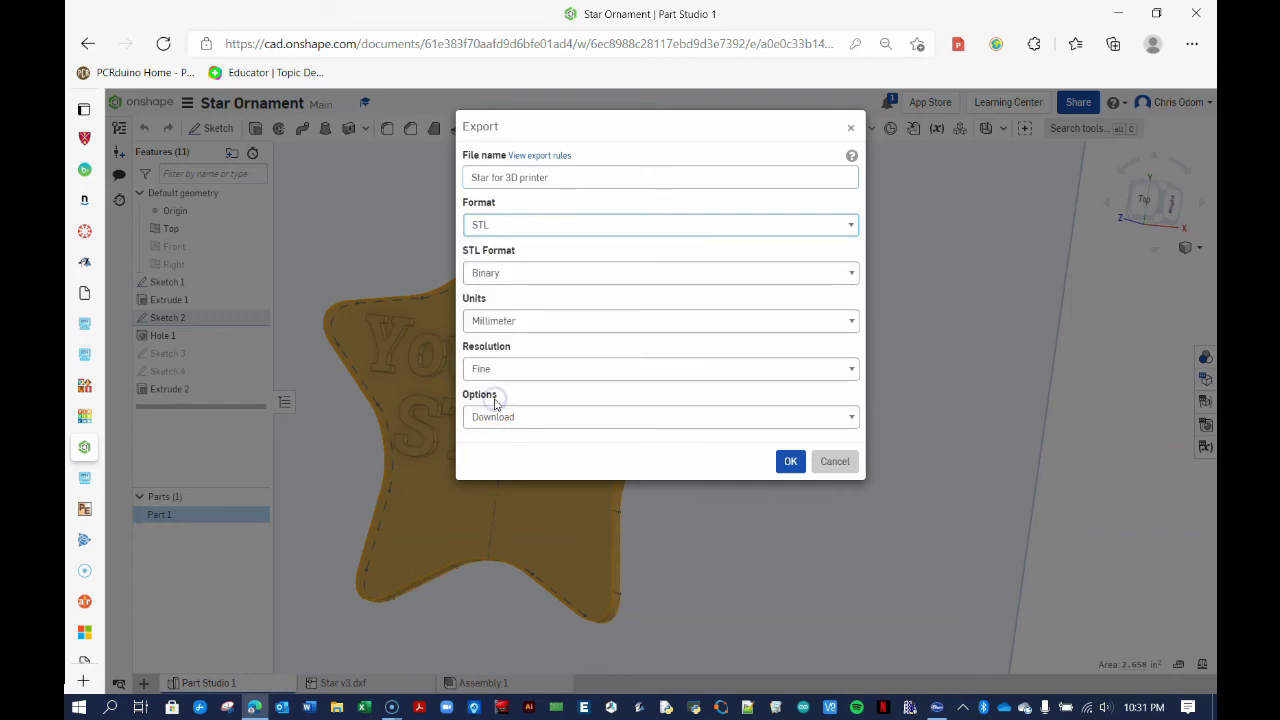
click(514, 322)
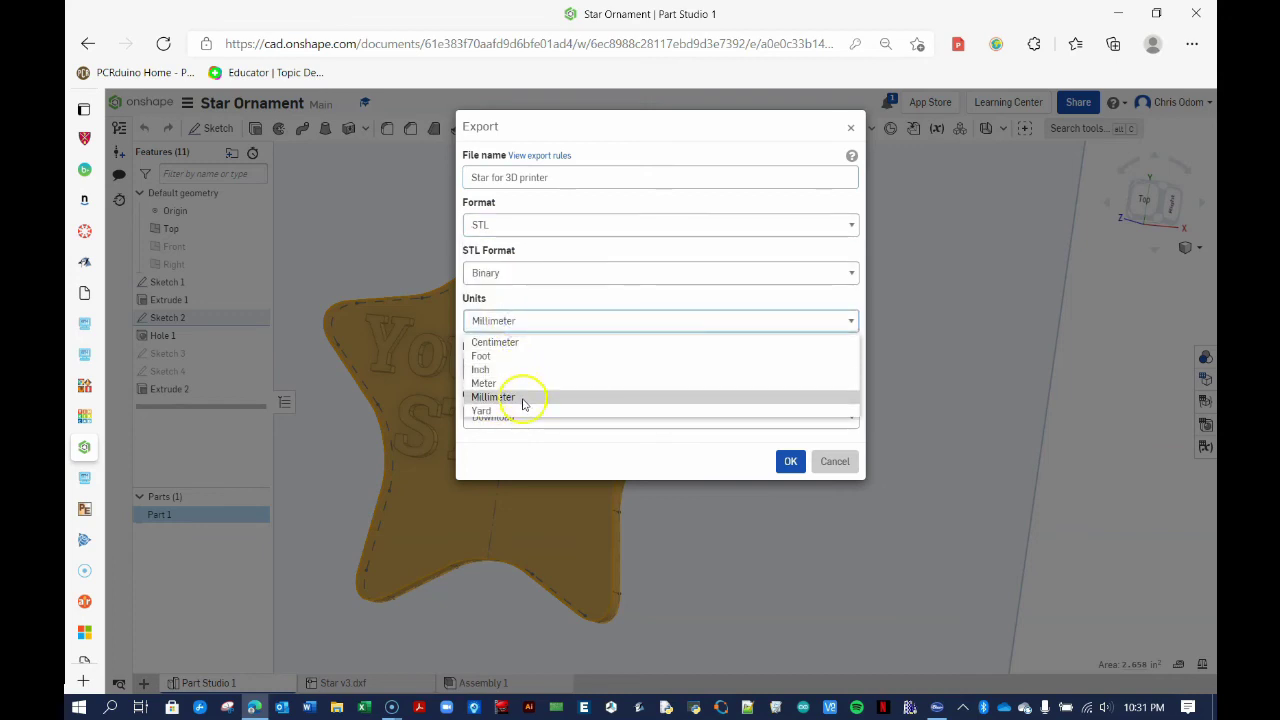
click(521, 398)
click(791, 463)
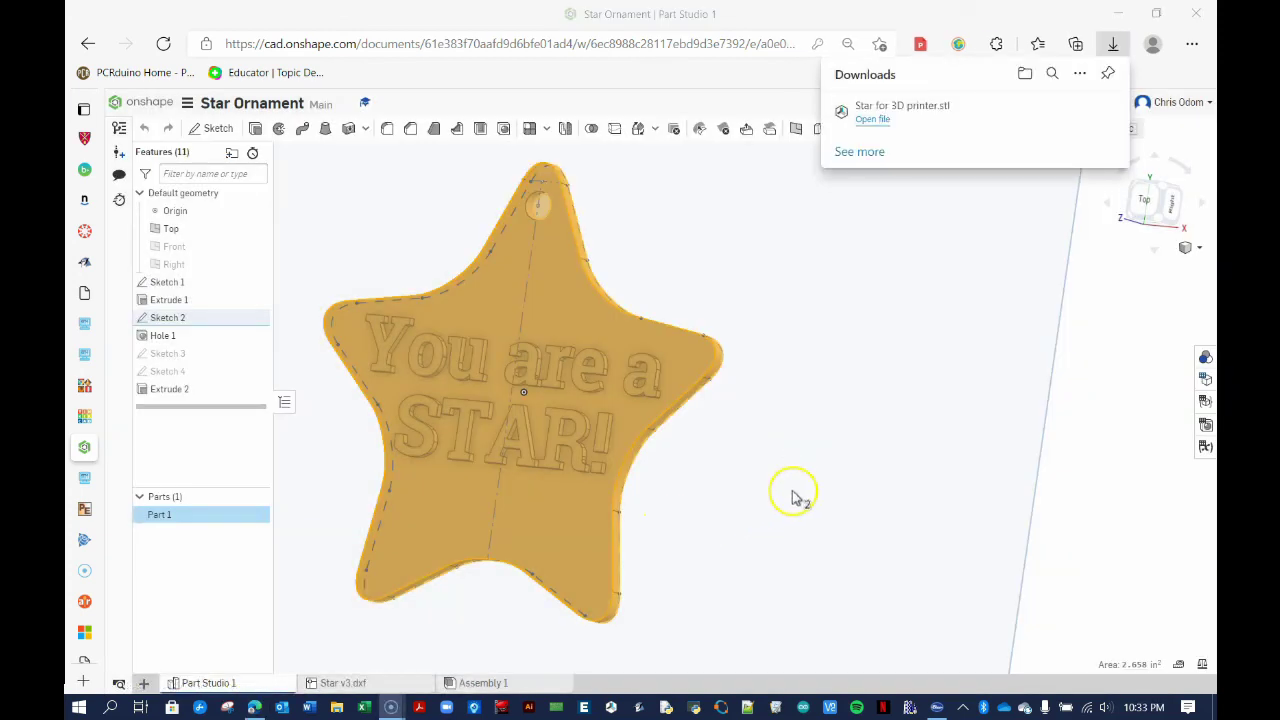
mouse_move(923, 106)
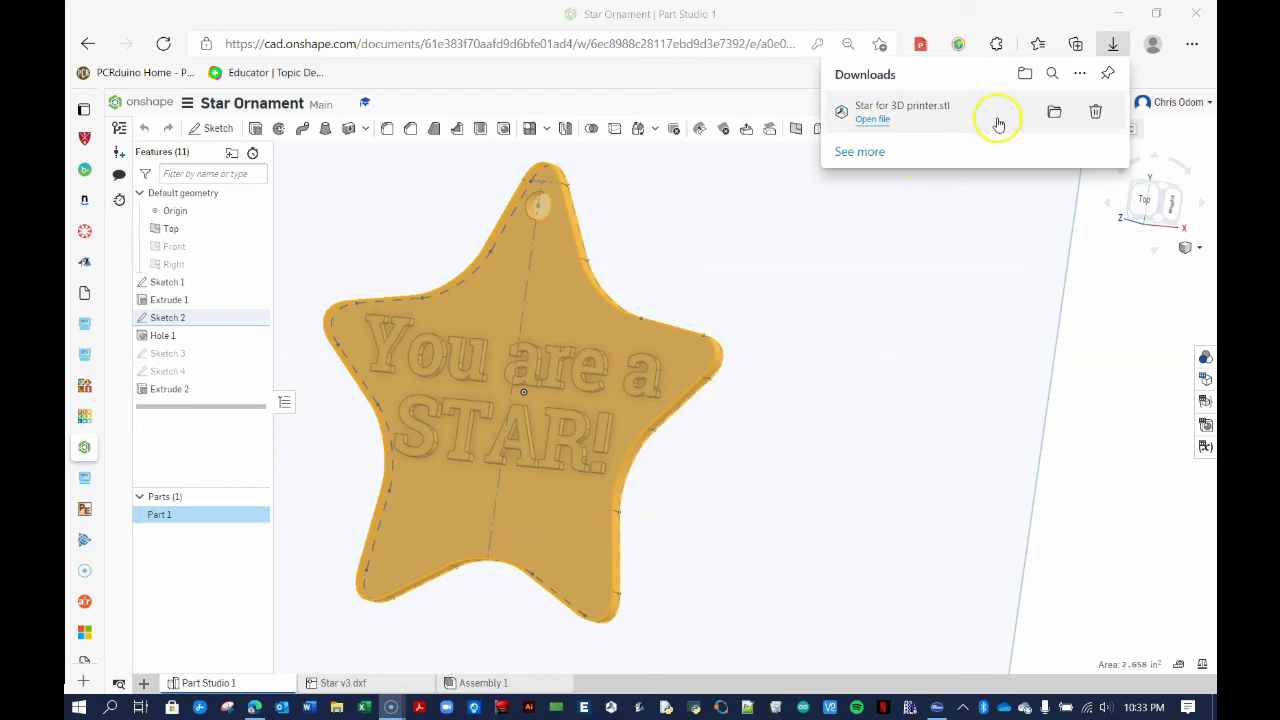
click(1054, 111)
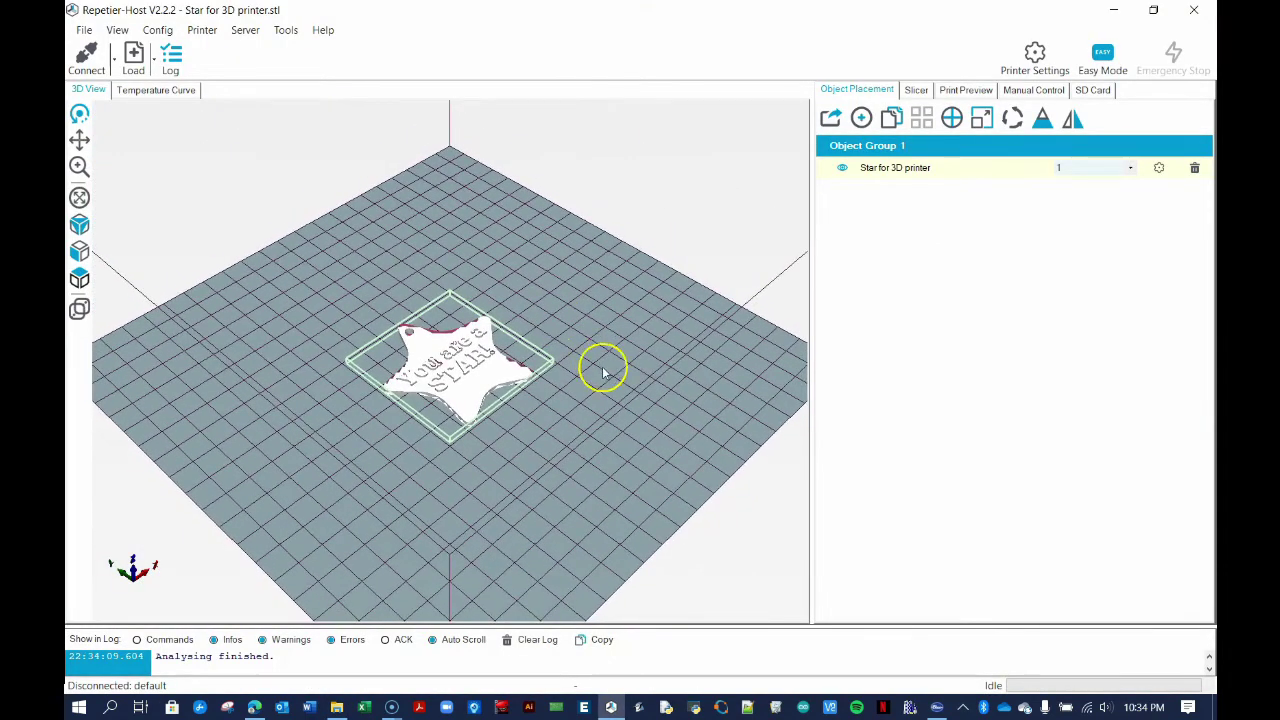
Step: Shift the star on the Repetier-Host print bed, then rotate and zoom to inspect it
mouse_move(608, 371)
mouse_down()
mouse_move(571, 357)
mouse_move(563, 371)
mouse_move(599, 385)
mouse_up()
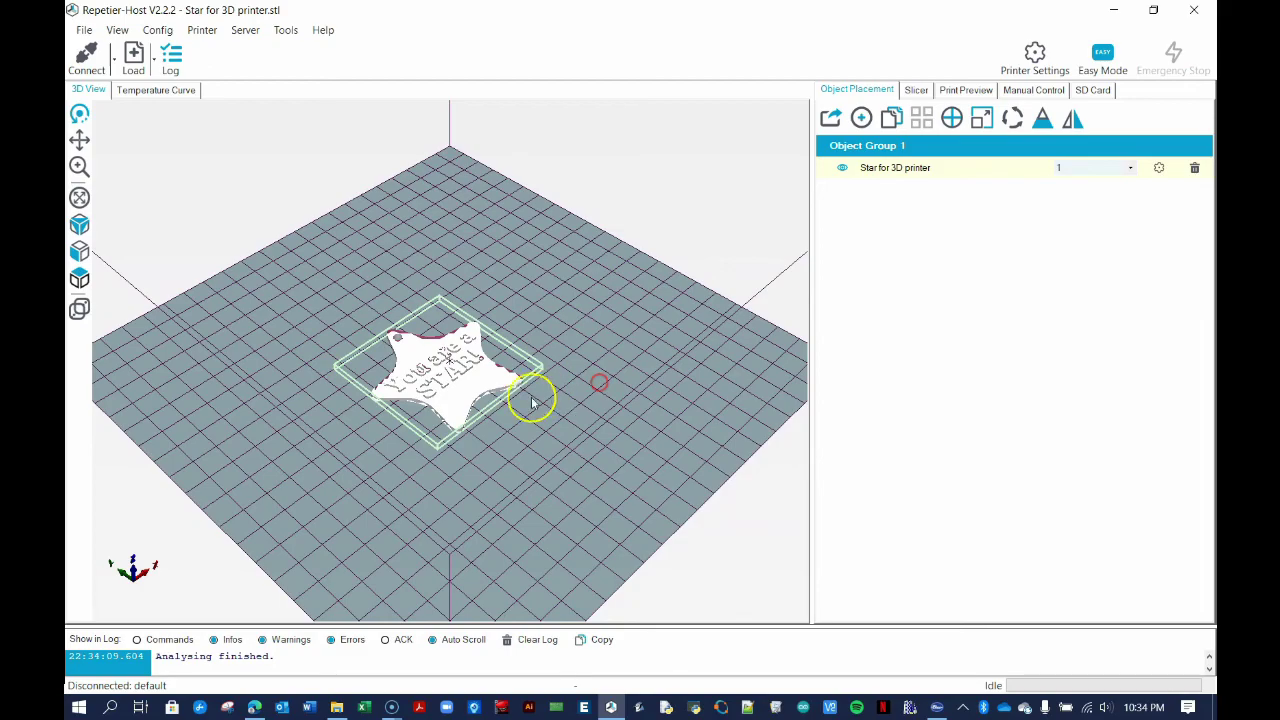
right_drag(516, 412, 474, 443)
scroll(436, 407, up, 8)
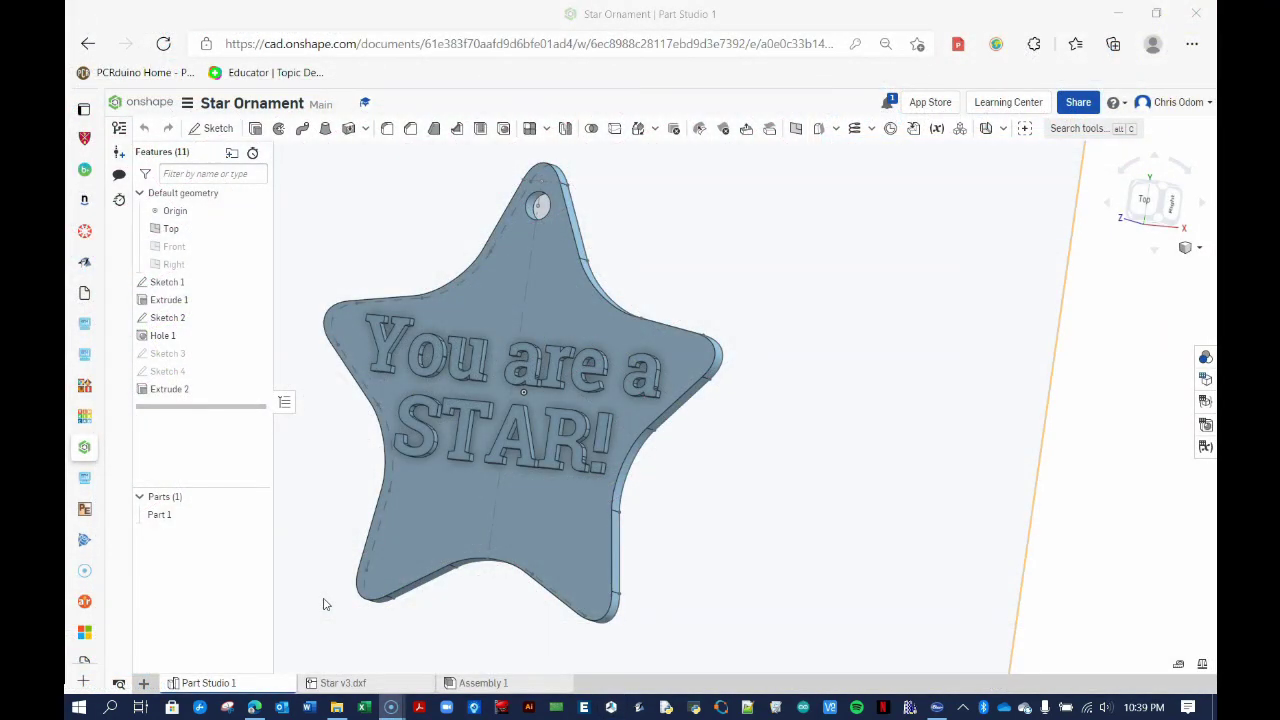
Step: Duplicate the Part Studio 1 tab
click(308, 610)
right_click(226, 684)
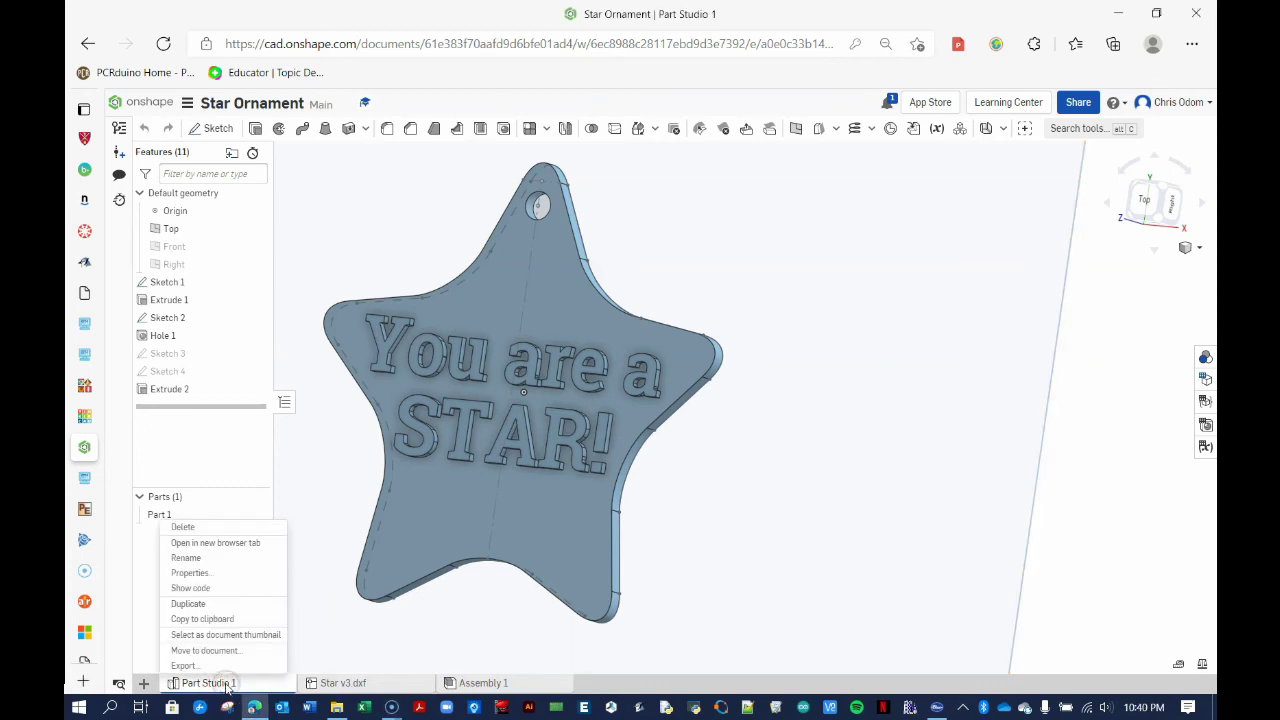
click(189, 603)
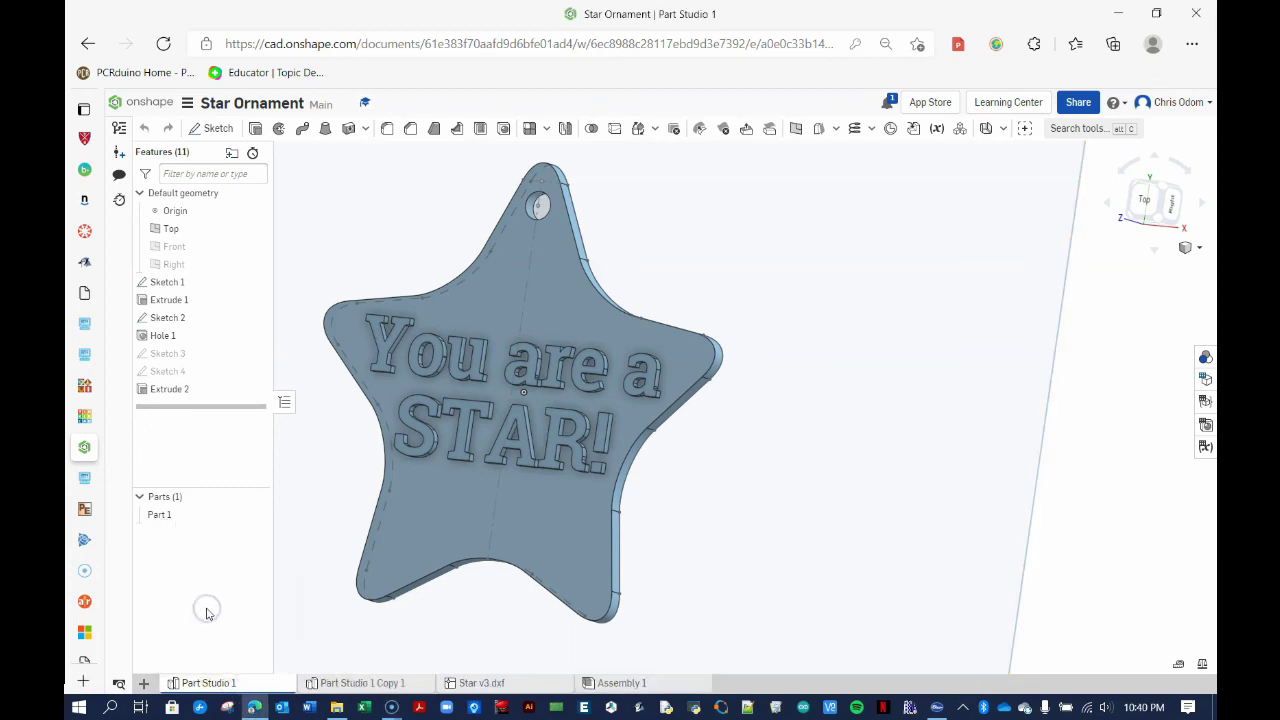
click(391, 707)
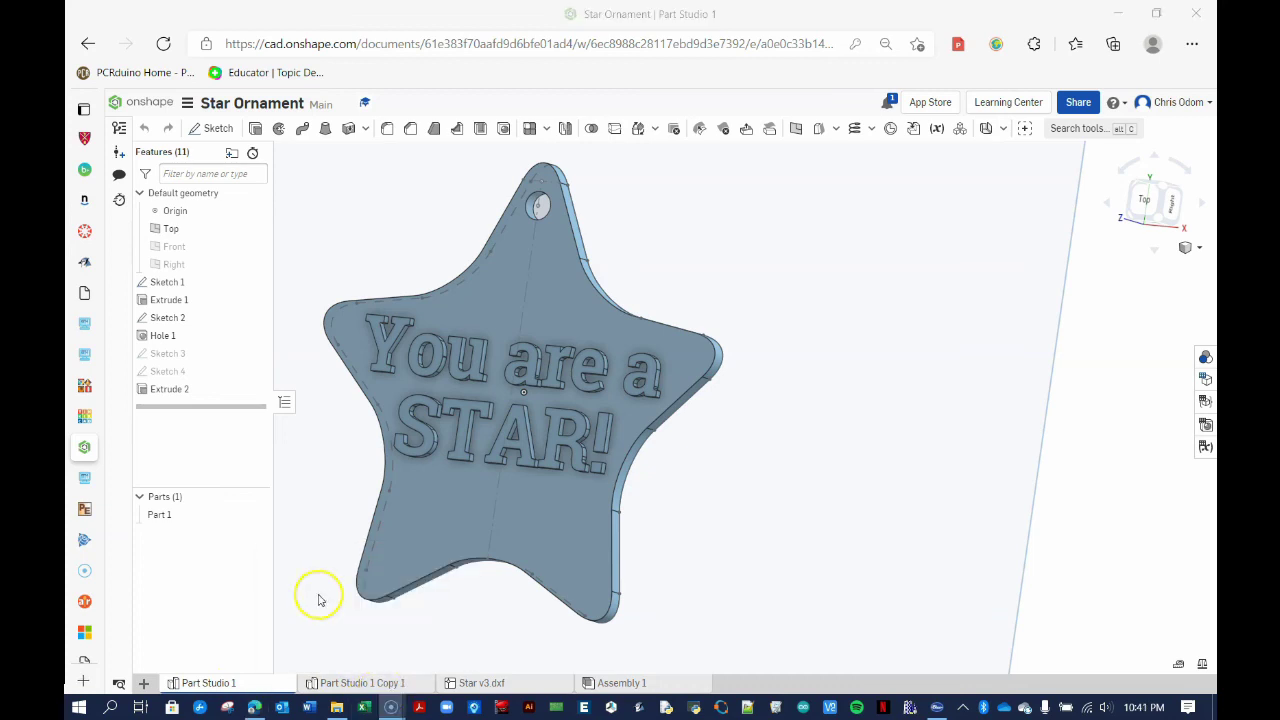
Step: Rename the original studio 'Star for 3D Printer' and the copy 'Star for Laser Cutter'
right_click(234, 686)
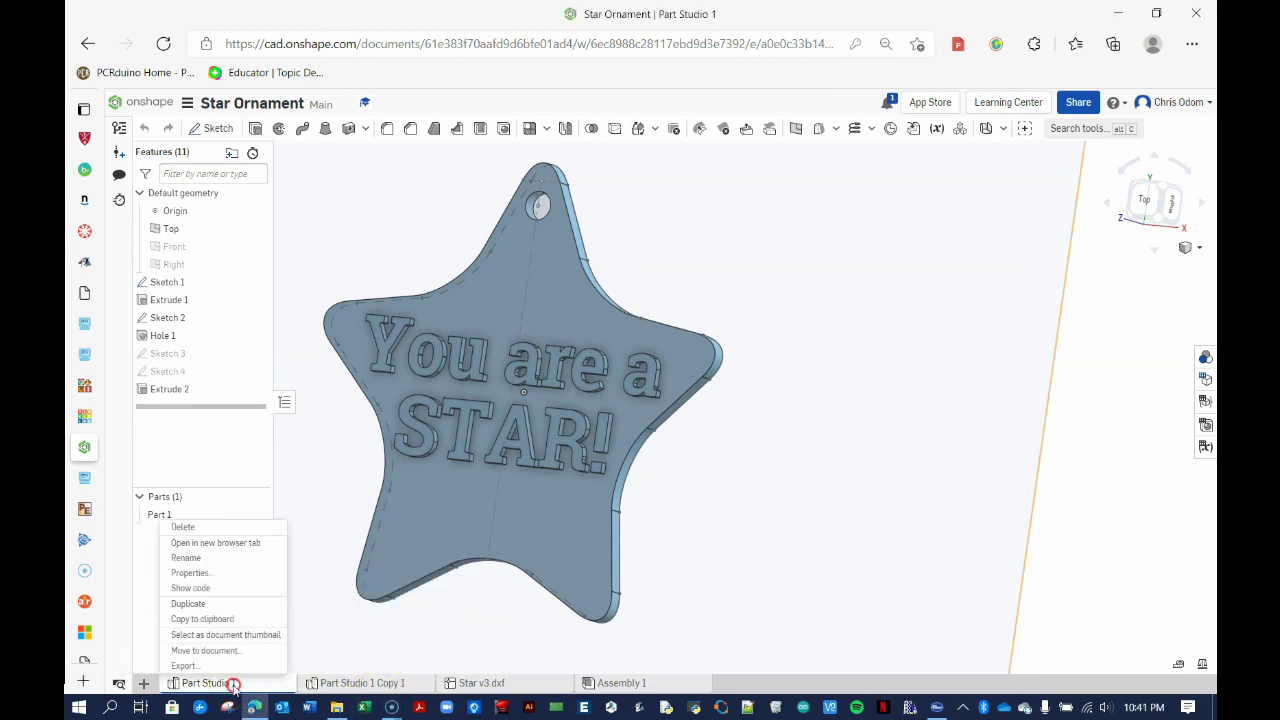
click(206, 558)
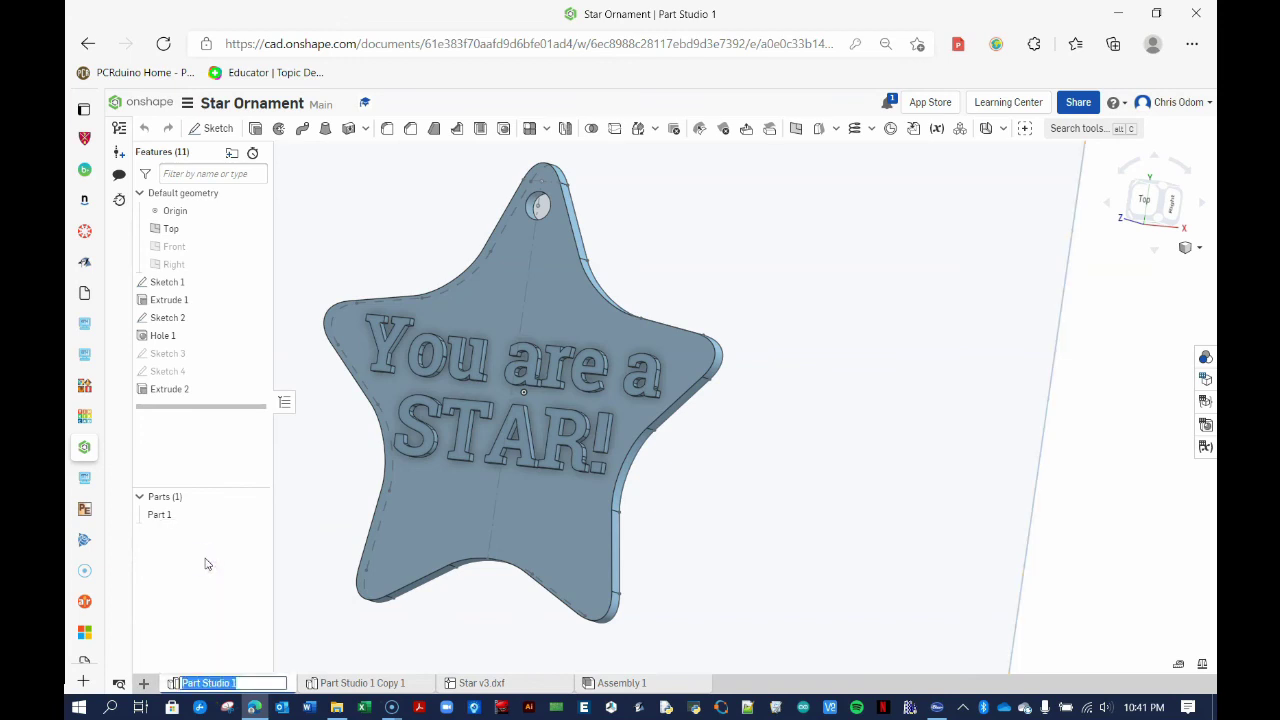
text(Star for 3D Printer)
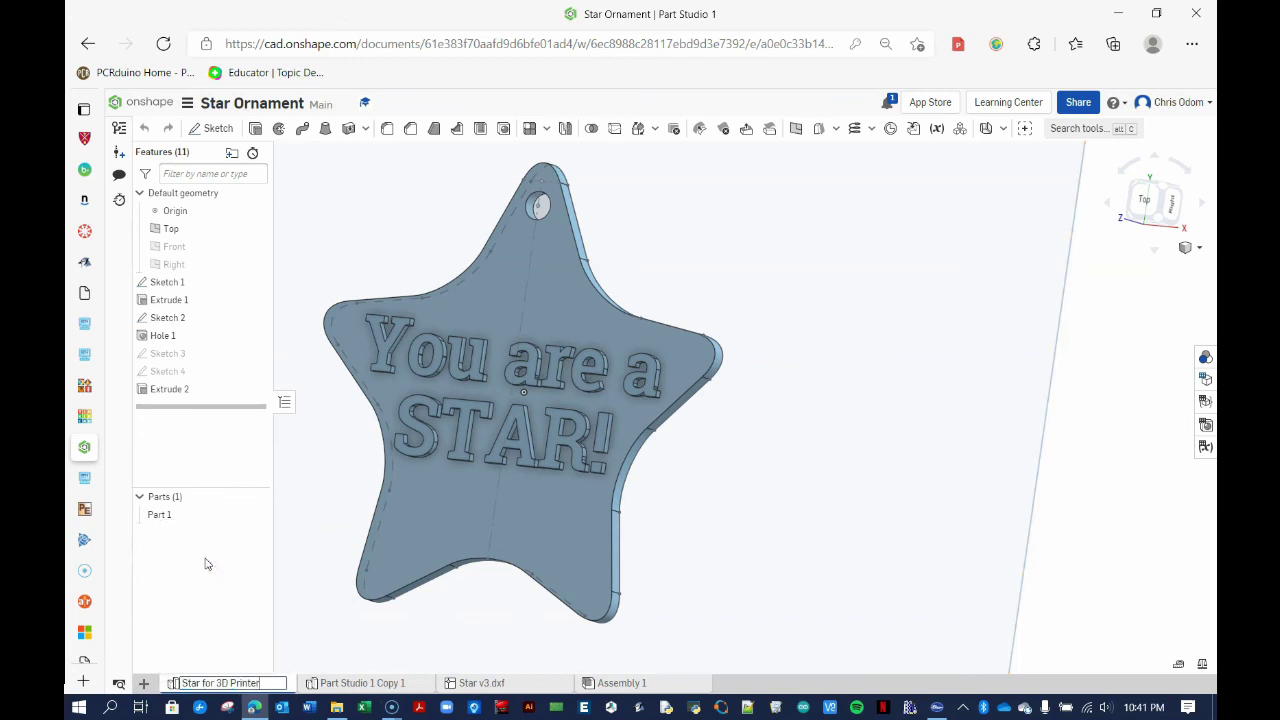
click(345, 683)
right_click(343, 683)
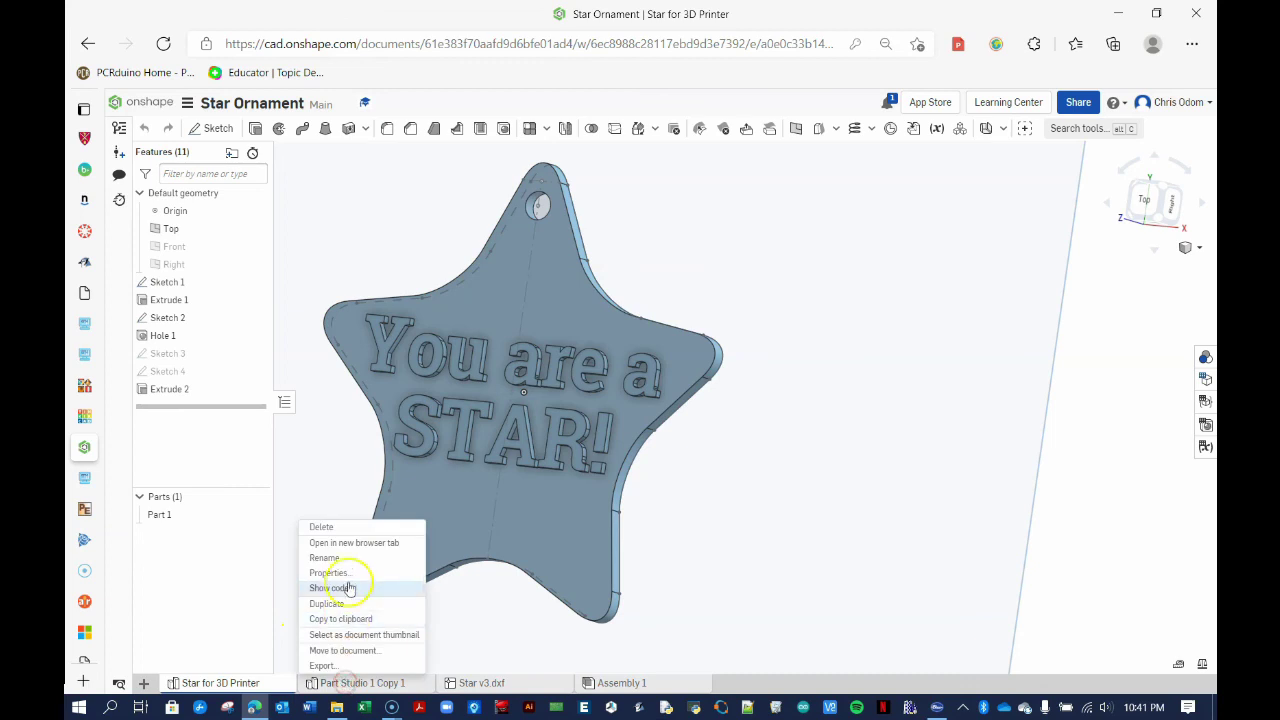
click(326, 557)
key(ctrl+v)
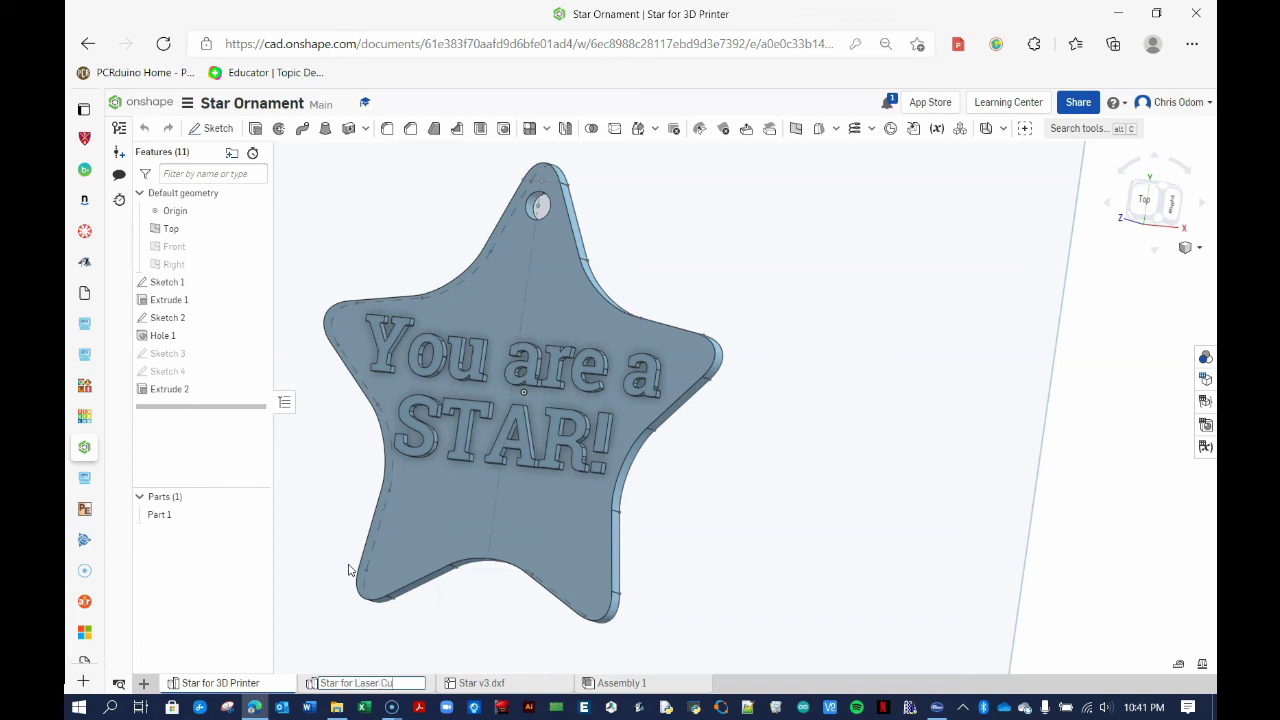
key(Return)
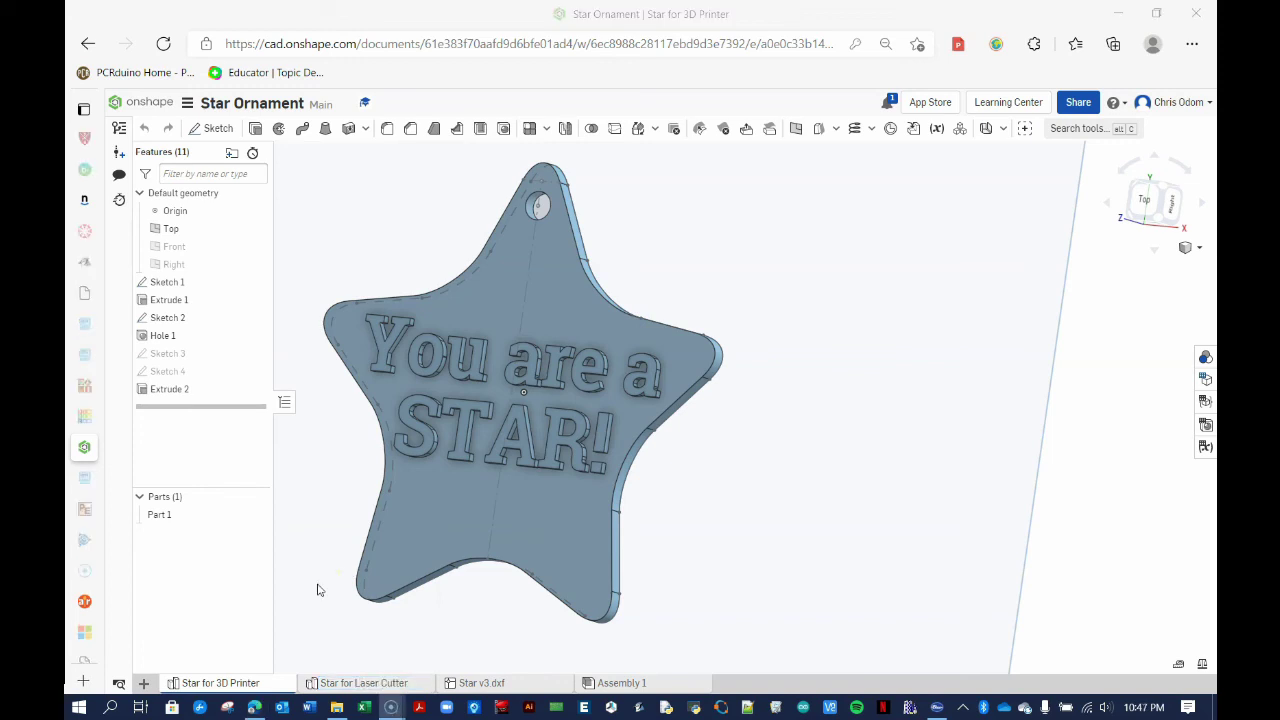
Step: In Star for Laser Cutter, change the 'You are a' text in Sketch 3 to Allerta Stencil
click(337, 686)
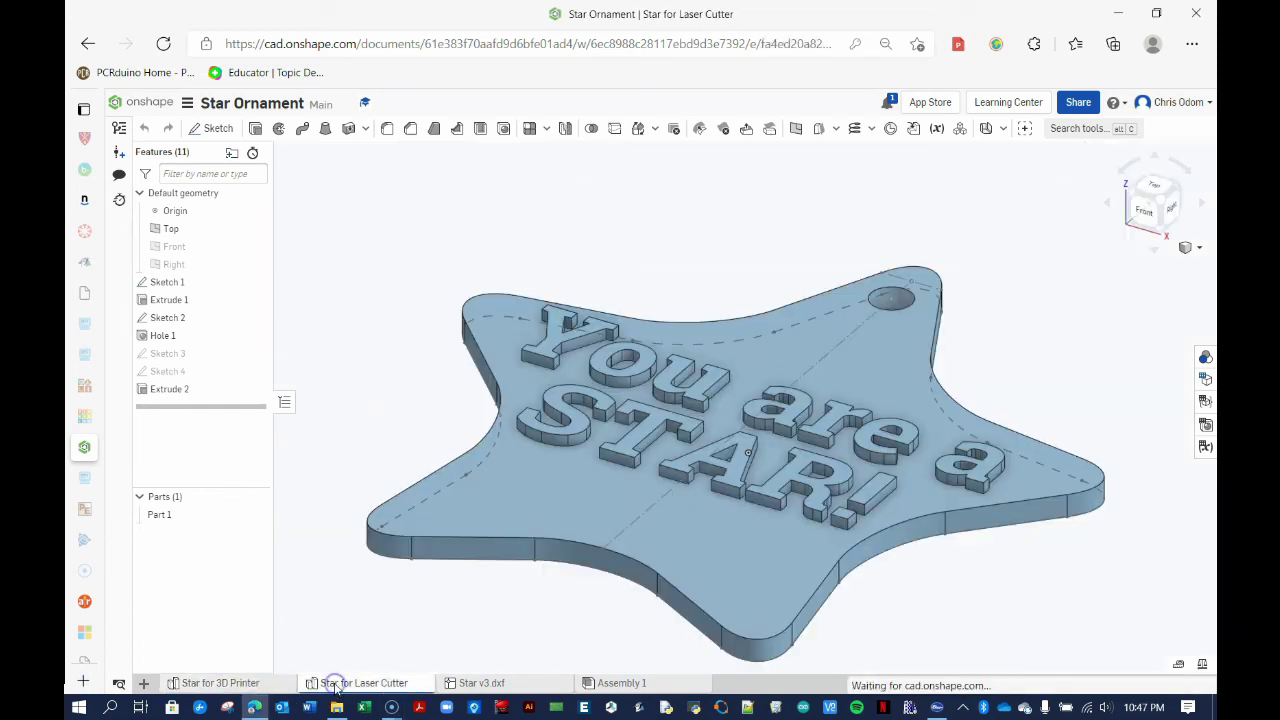
click(176, 357)
double_click(178, 360)
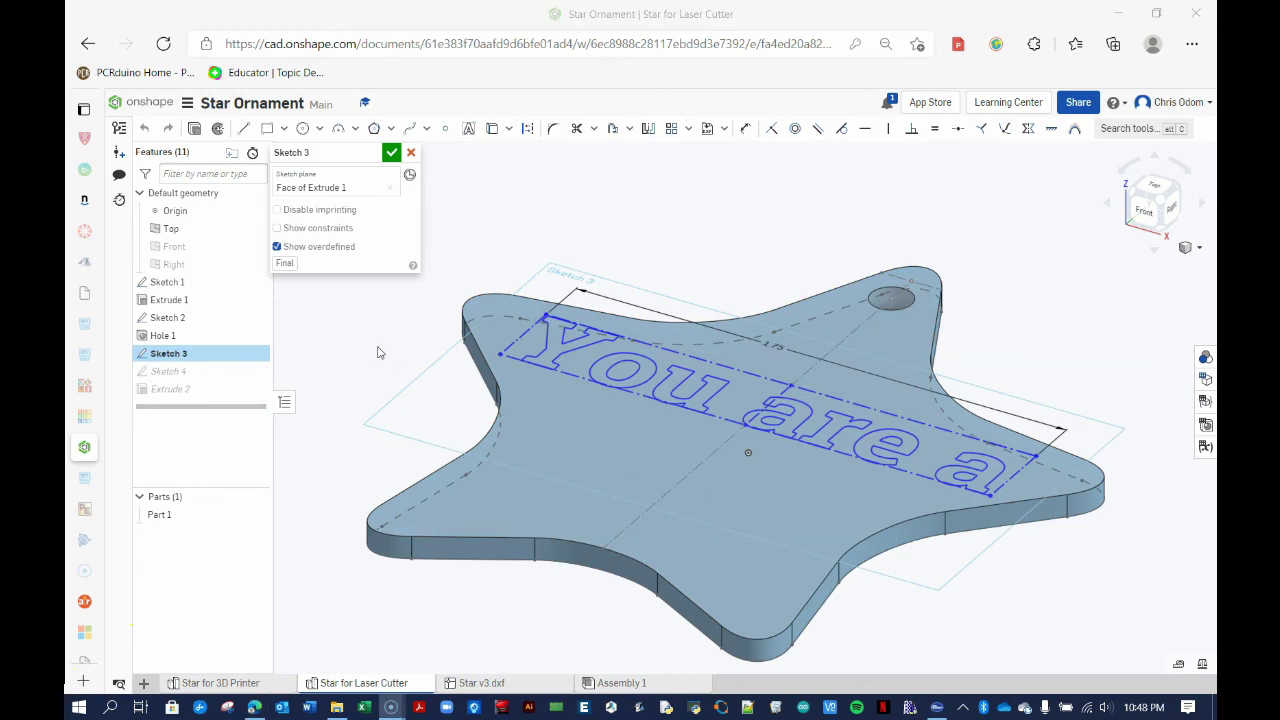
right_click(563, 357)
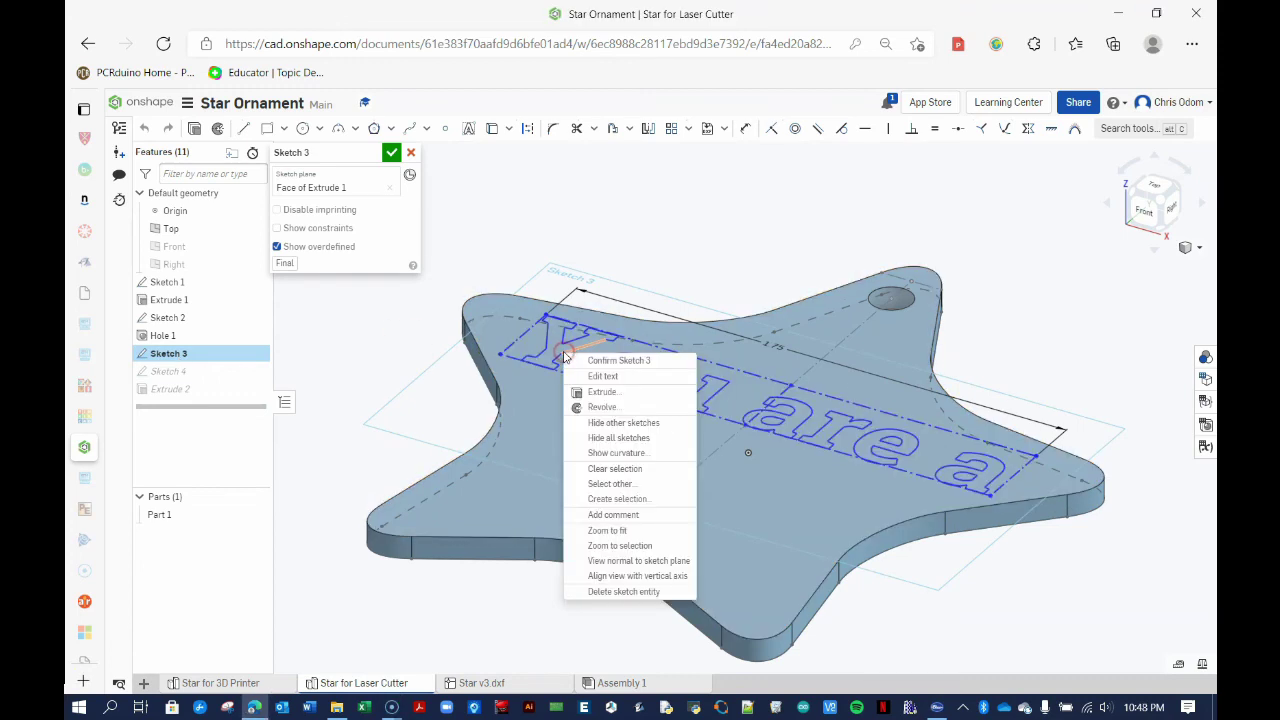
click(603, 377)
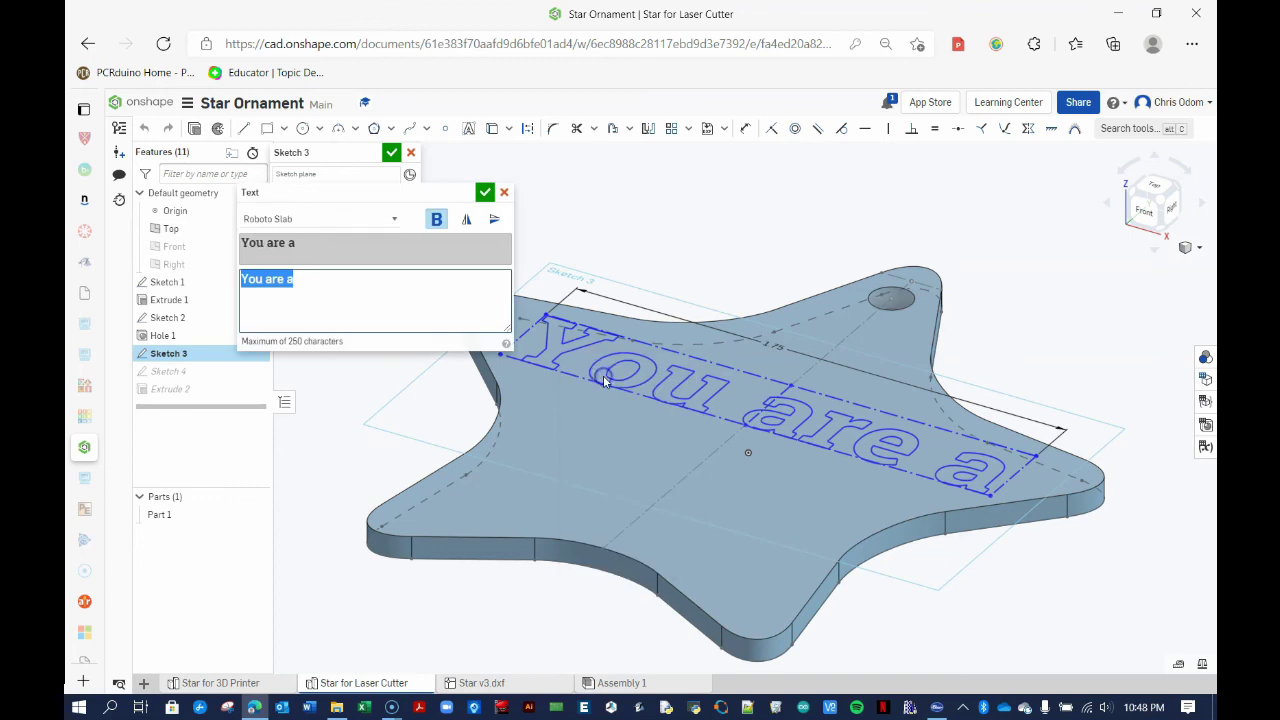
click(322, 218)
click(306, 240)
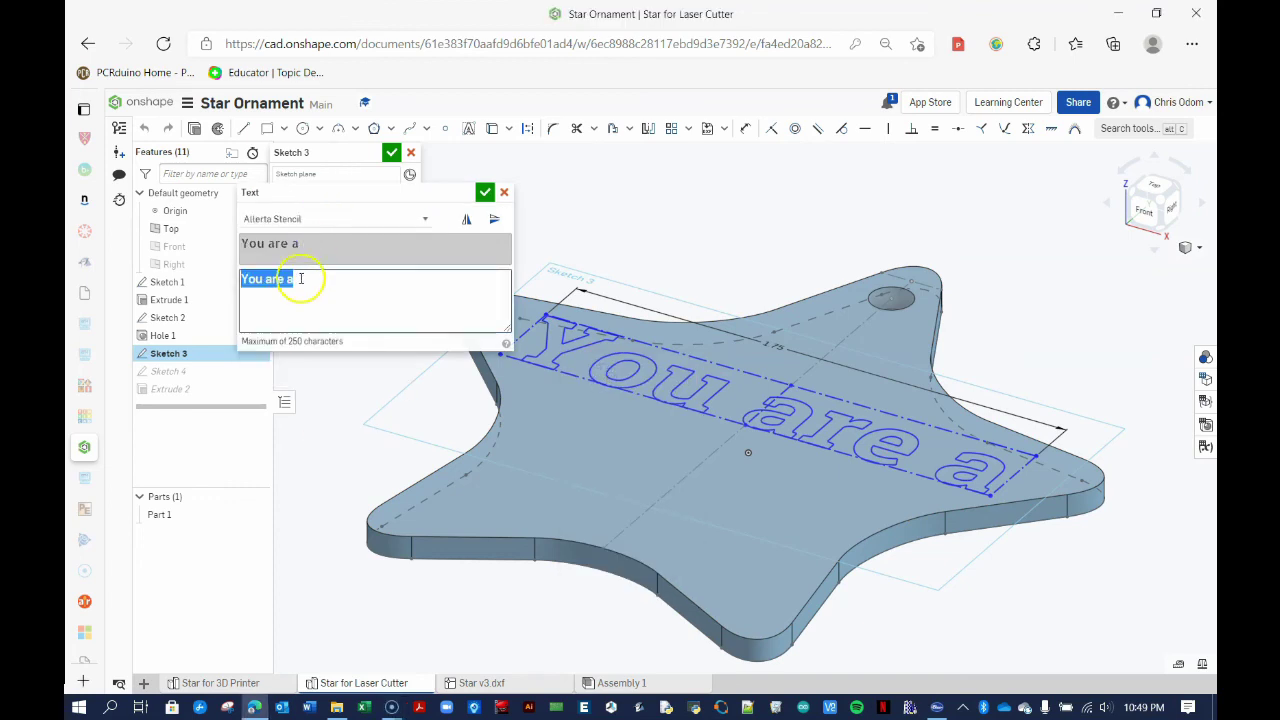
click(484, 191)
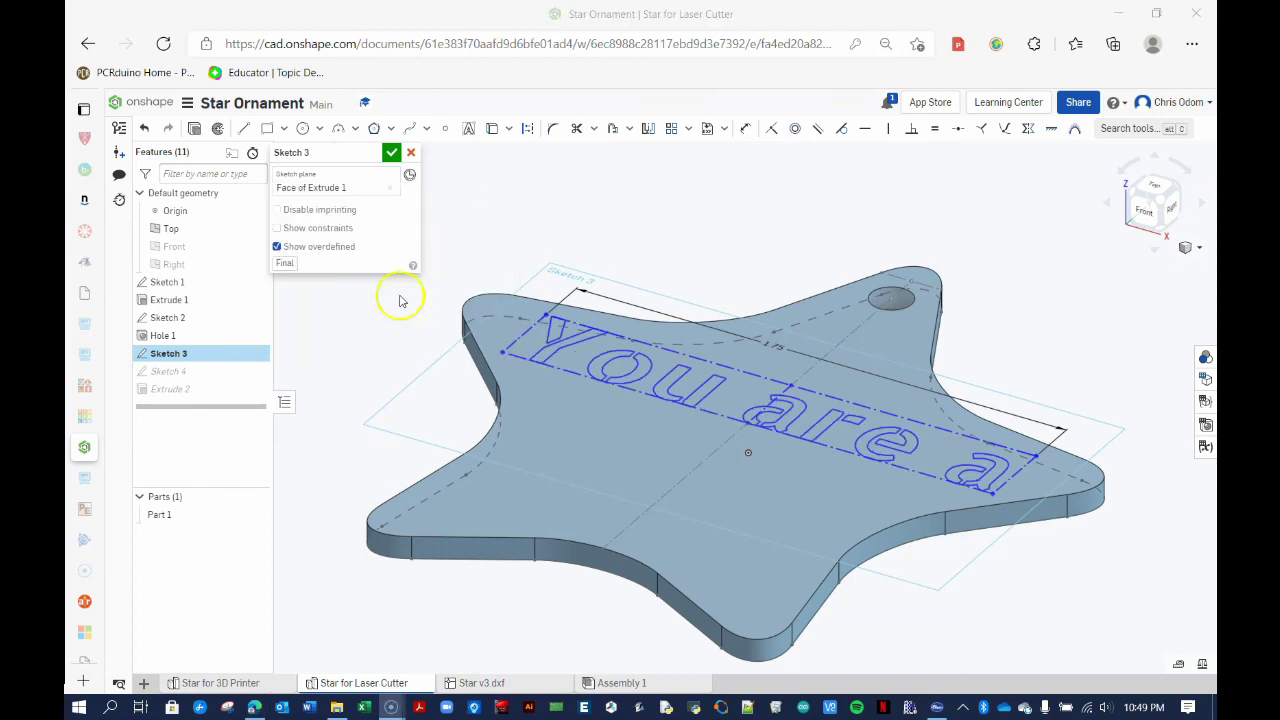
click(390, 154)
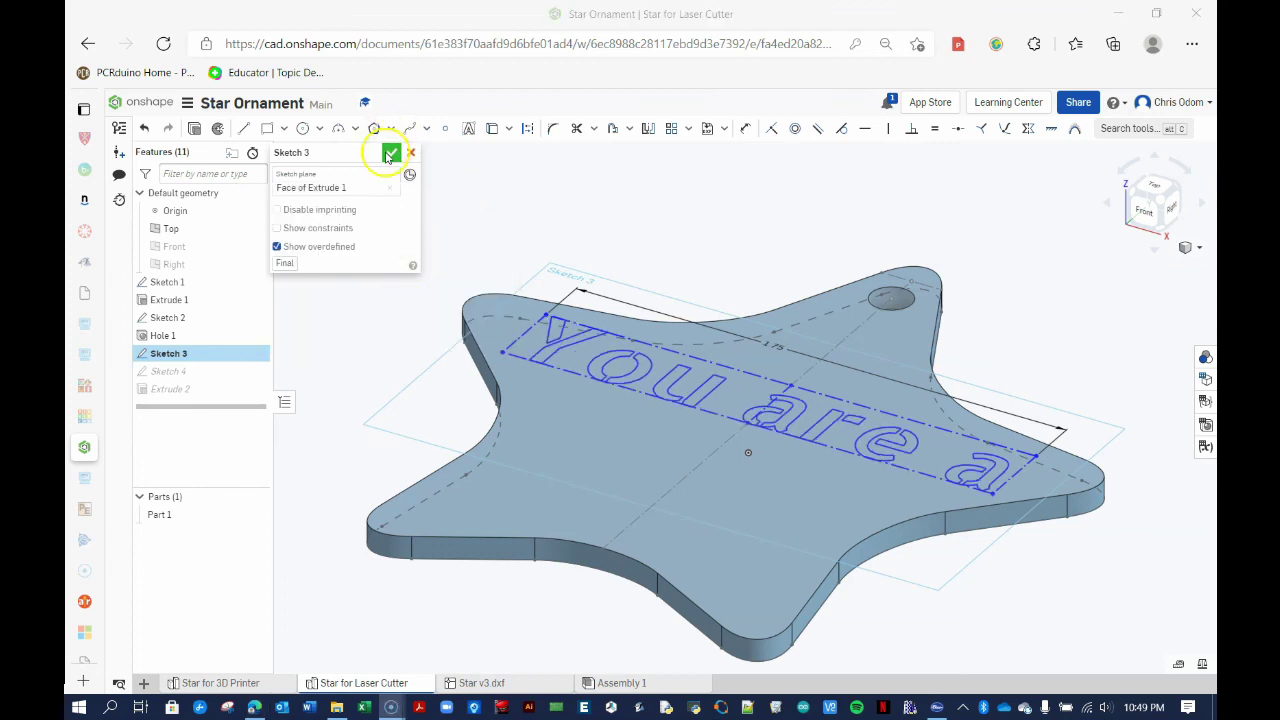
Step: Change the STAR! text in Sketch 4 to Allerta Stencil and close the sketch
double_click(170, 371)
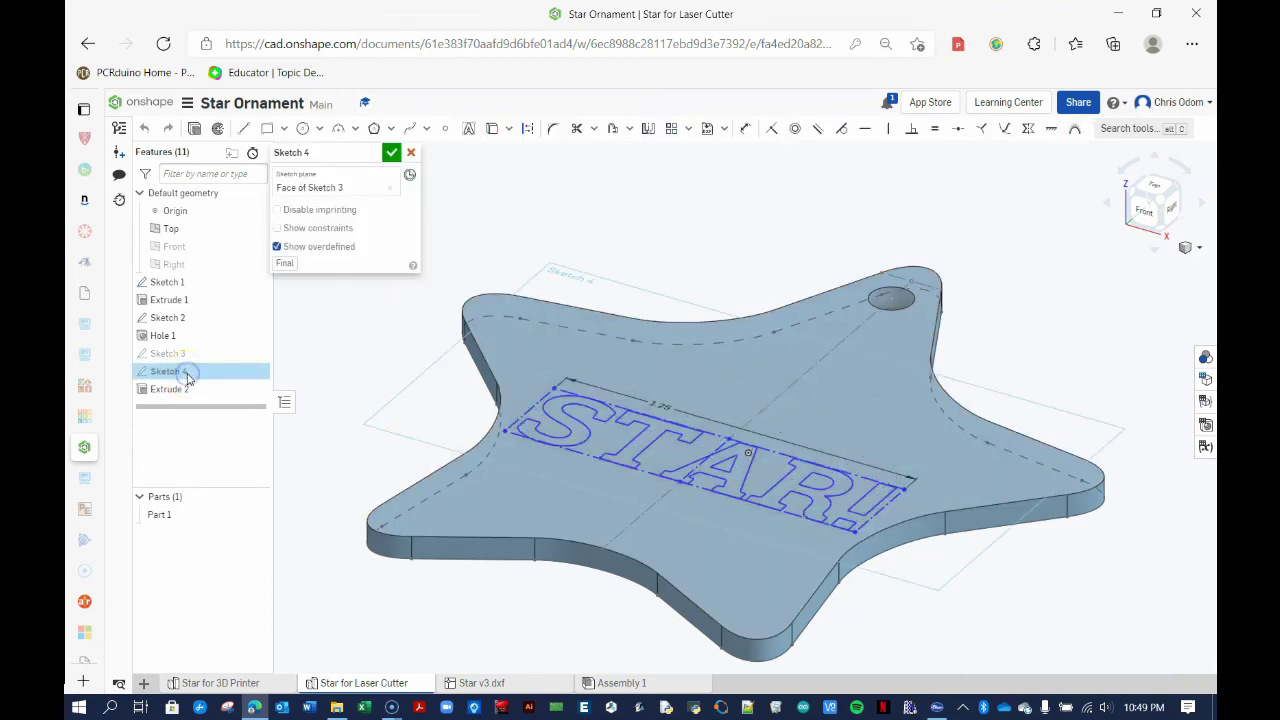
click(569, 413)
right_click(569, 412)
click(603, 432)
click(340, 219)
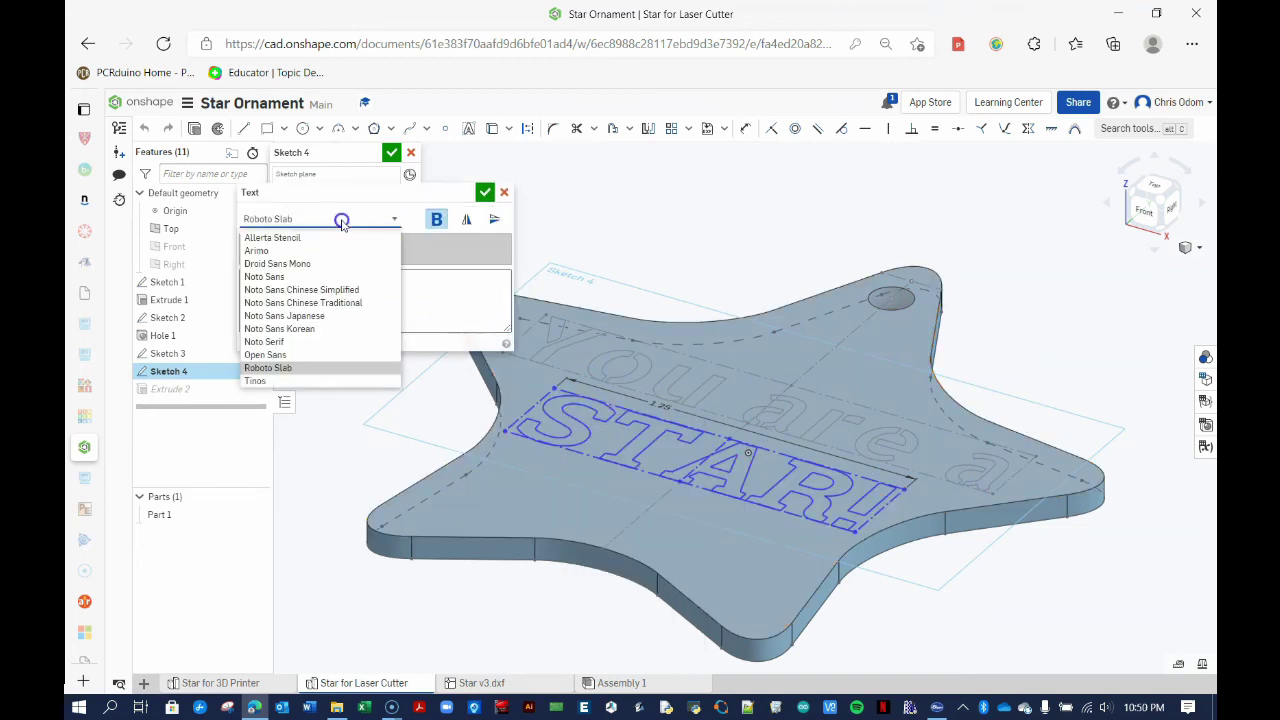
click(286, 242)
click(485, 193)
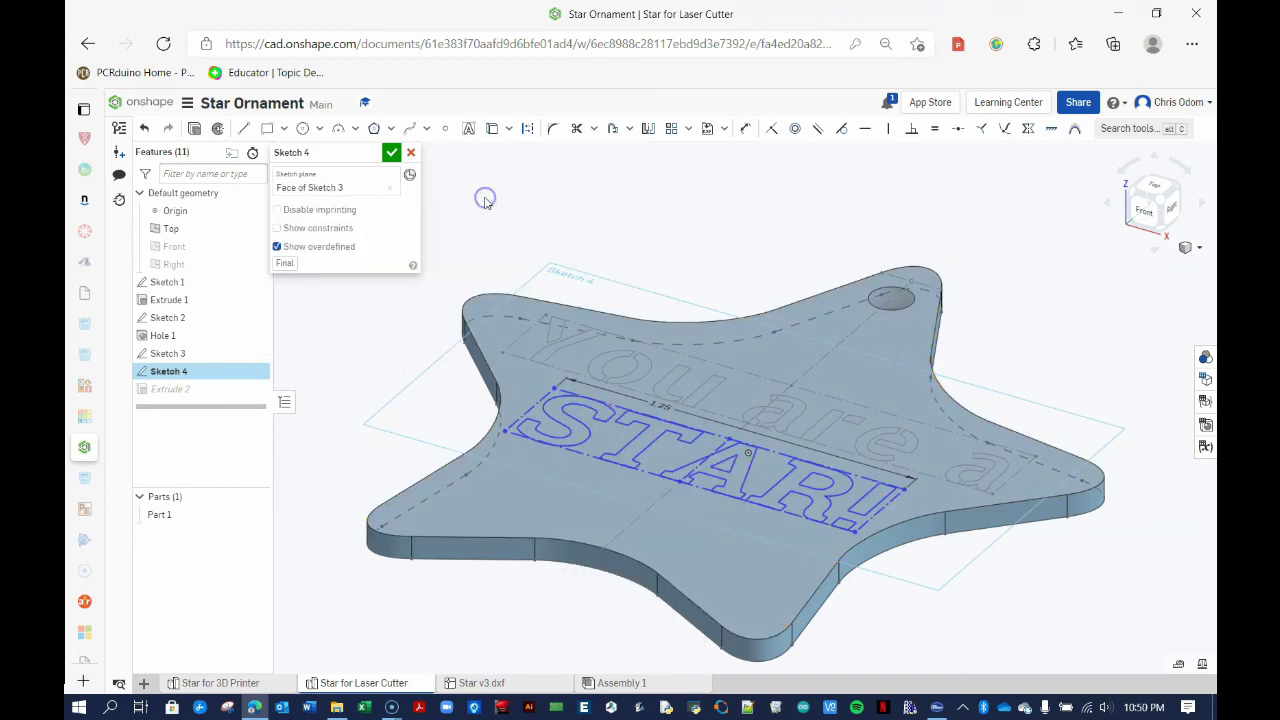
click(389, 156)
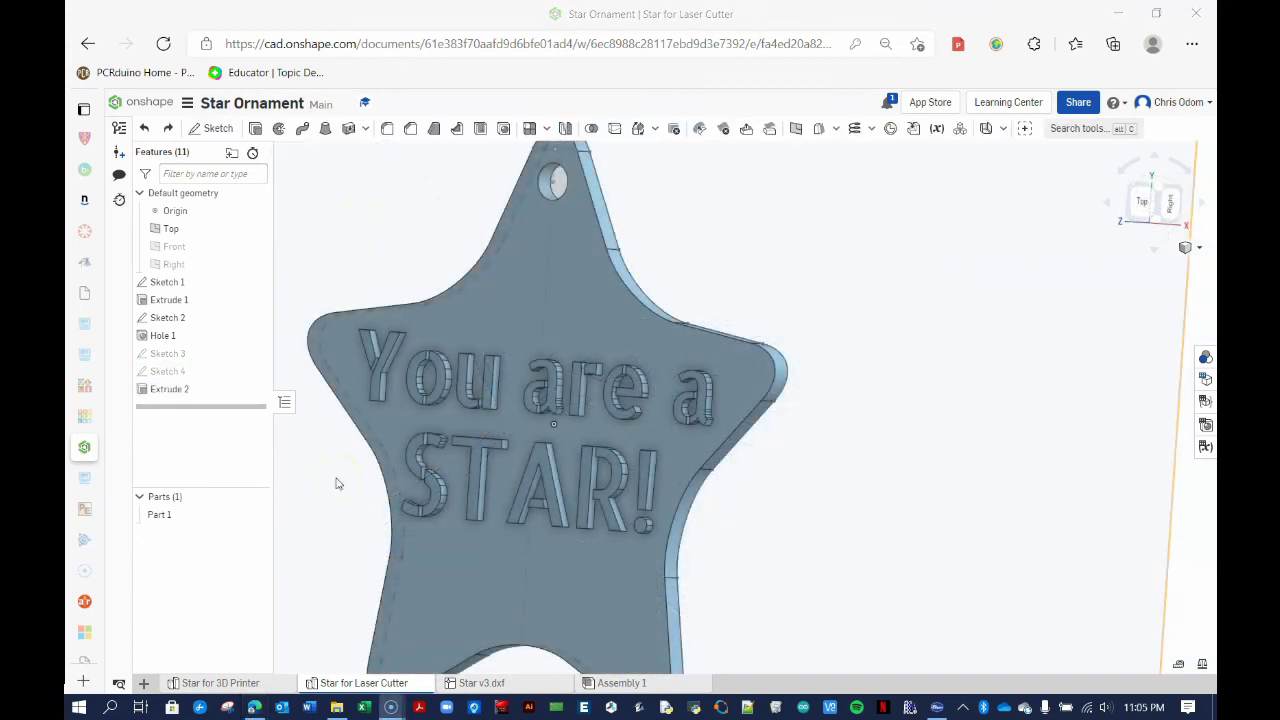
Step: Turn Extrude 2 into a Through all Remove cut running down into the star
double_click(176, 394)
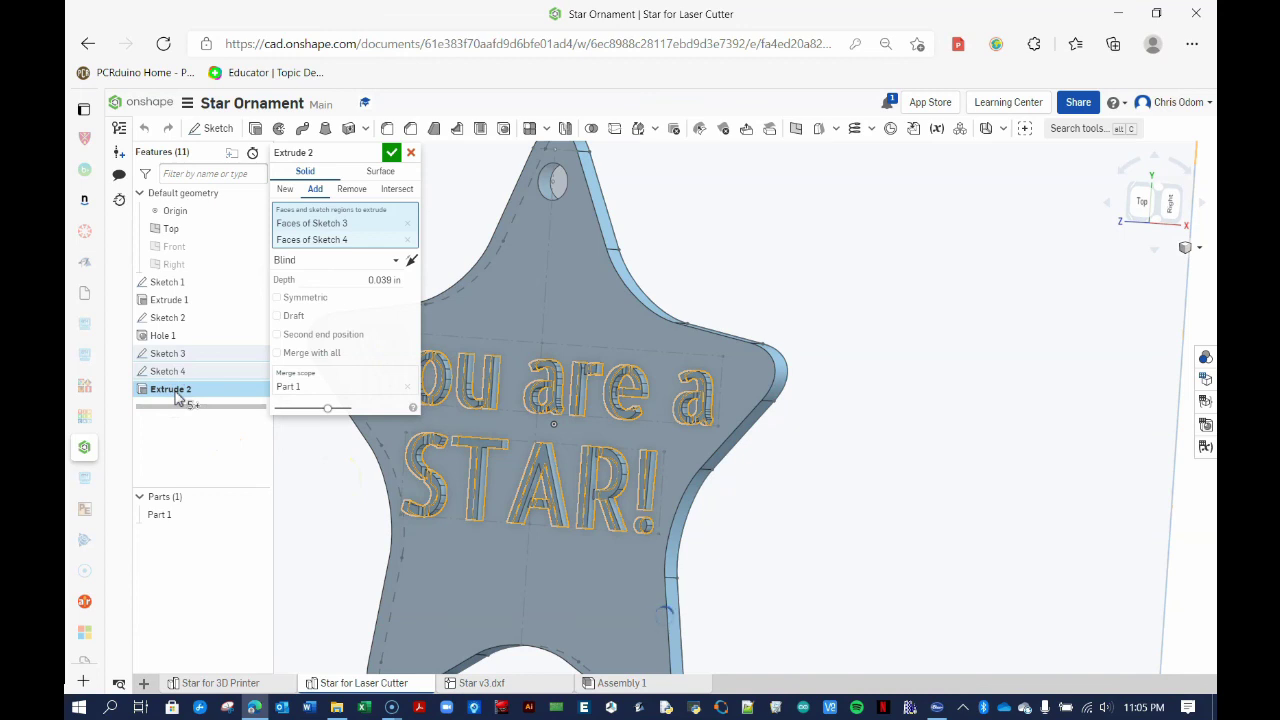
click(351, 190)
click(369, 260)
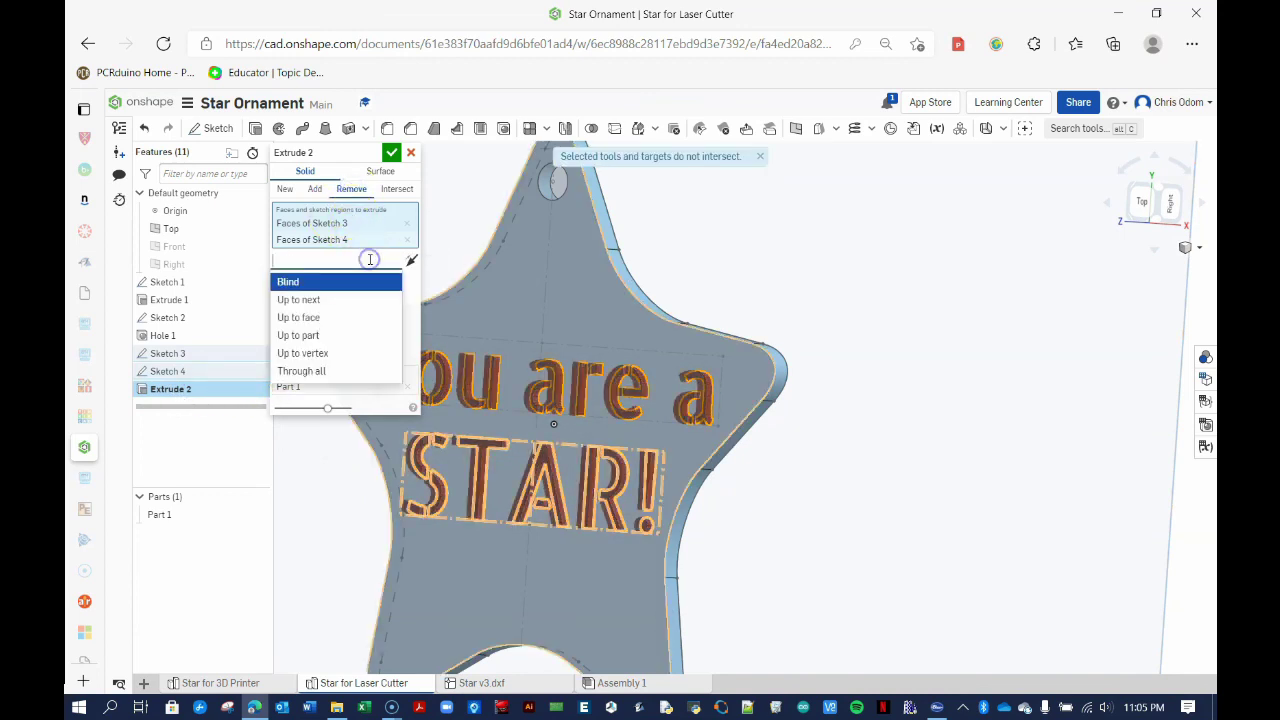
click(316, 372)
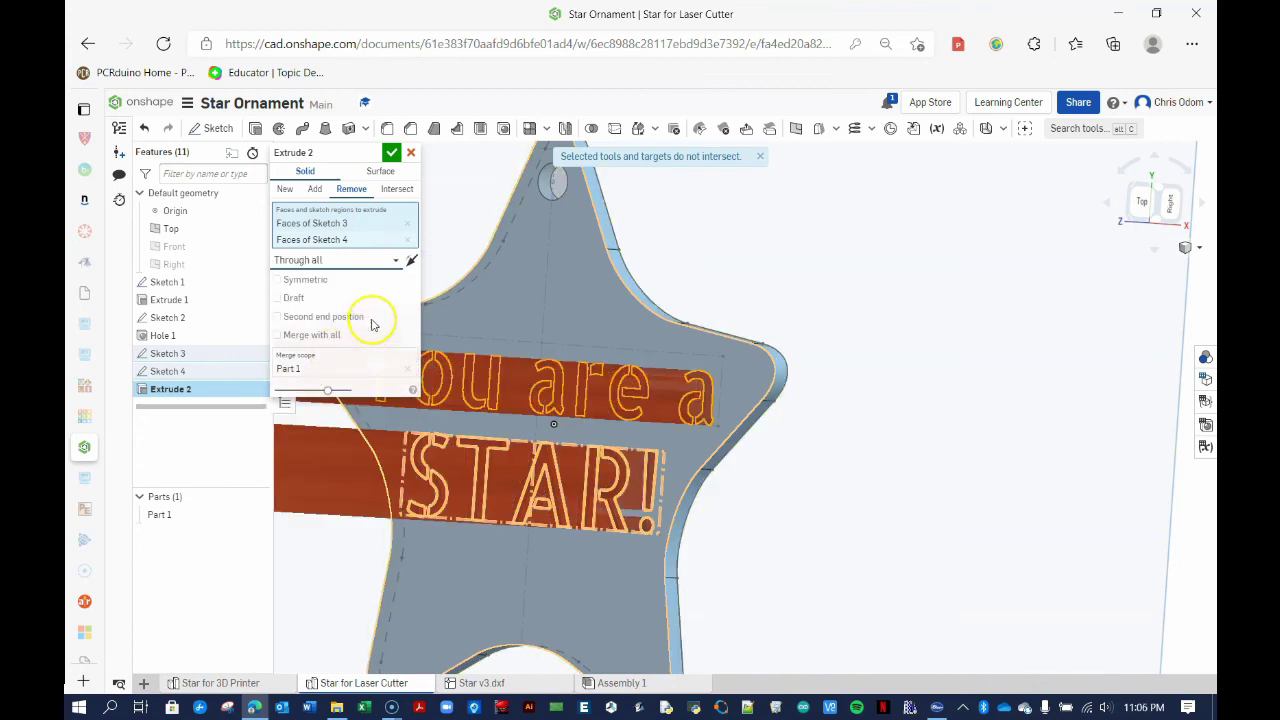
click(411, 261)
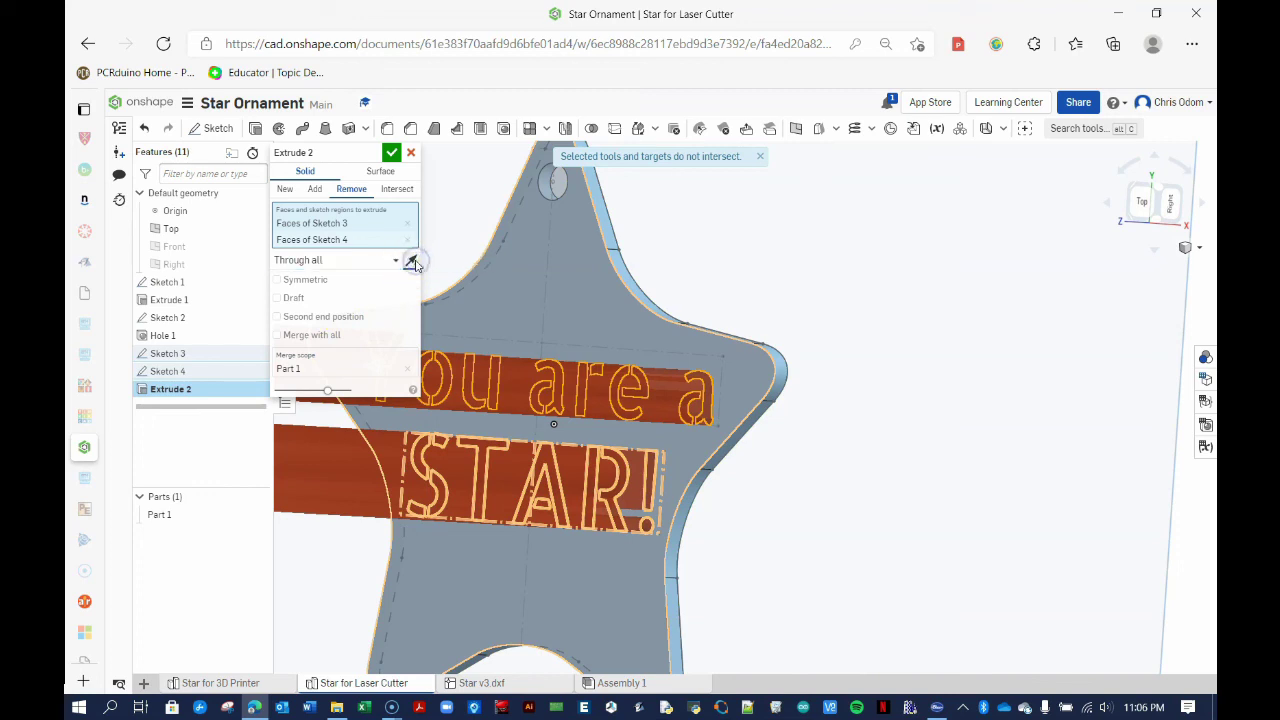
click(412, 261)
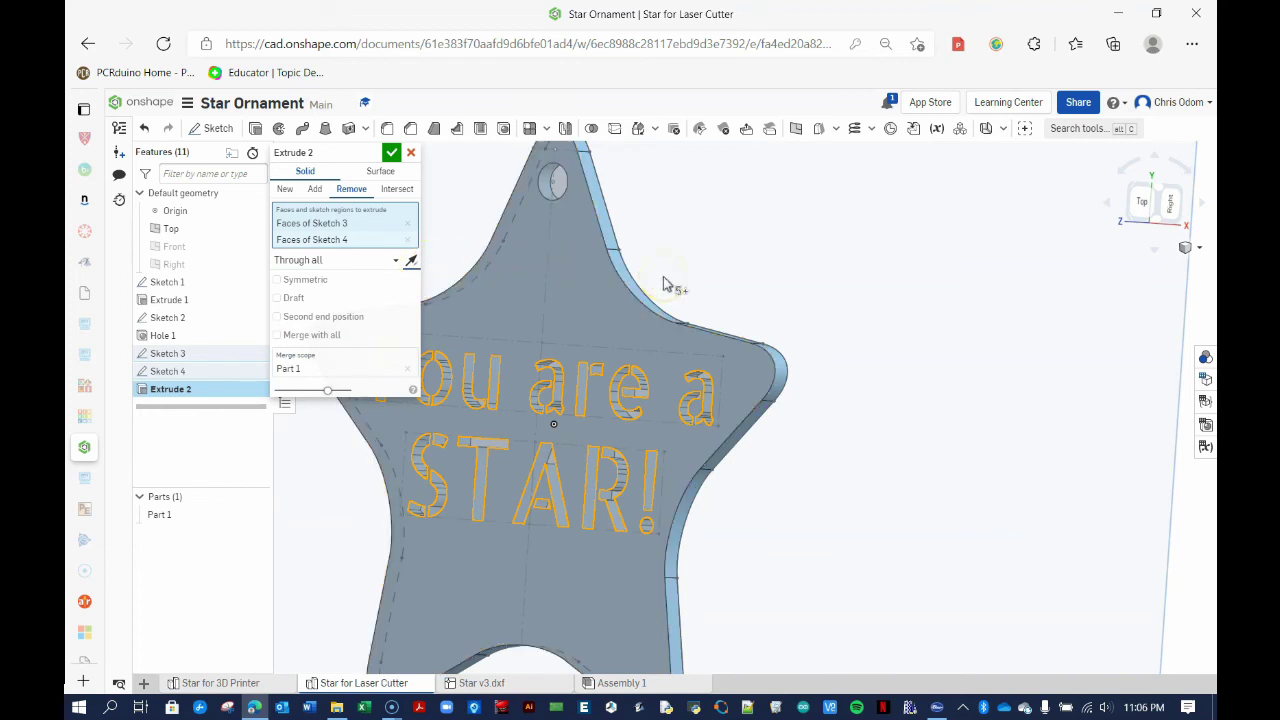
click(393, 155)
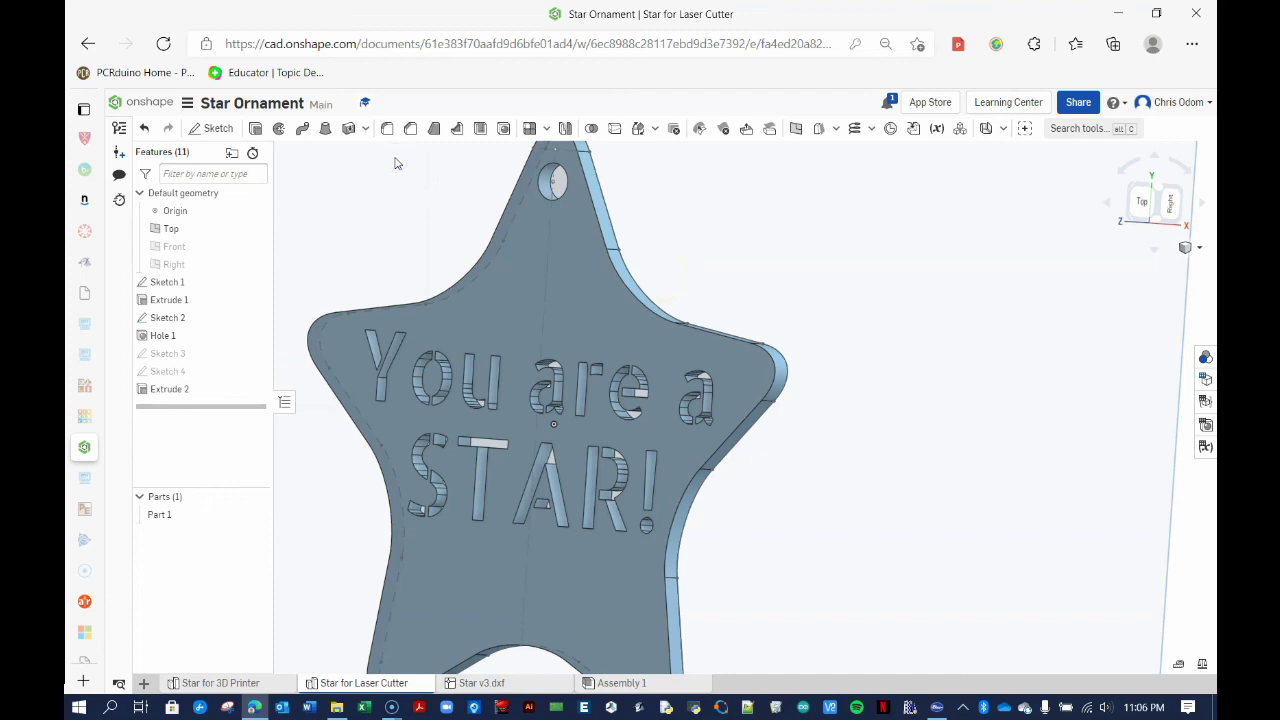
key(shift+5)
key(shift+6)
key(shift+5)
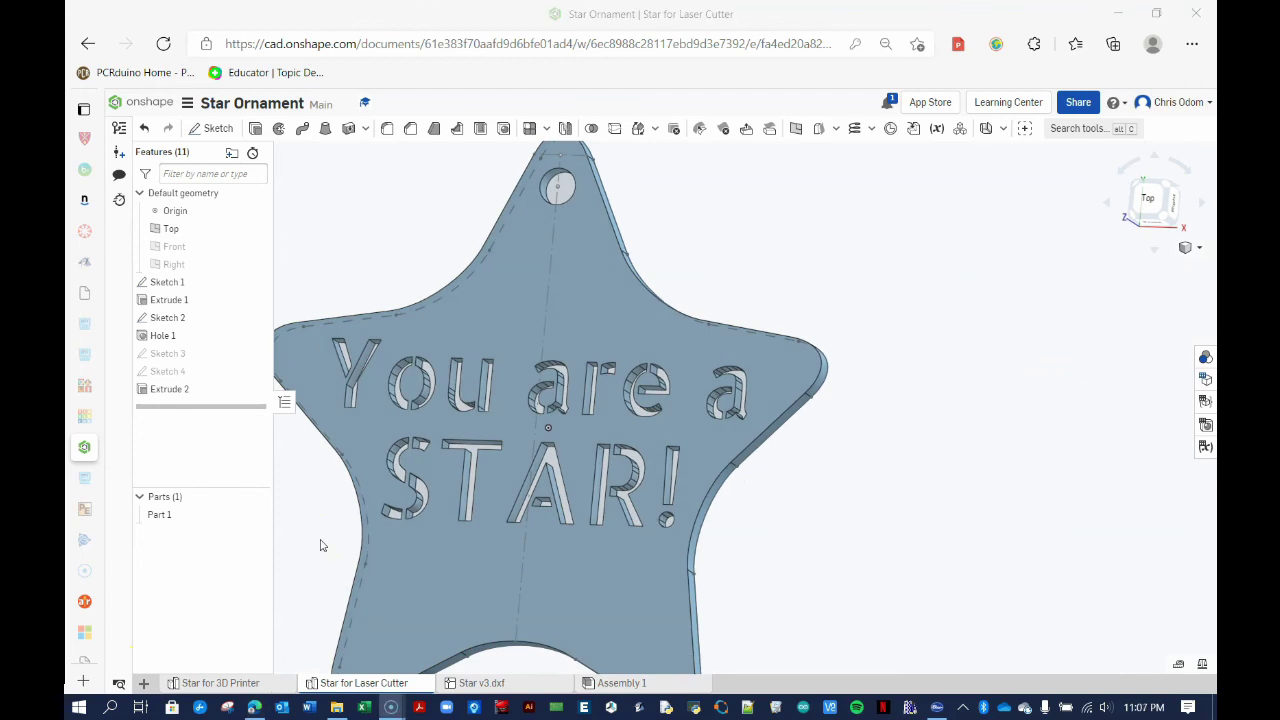
Step: Export the star face's Sketch 2 as the DXF file 'Star for Laser Cutter'
click(366, 554)
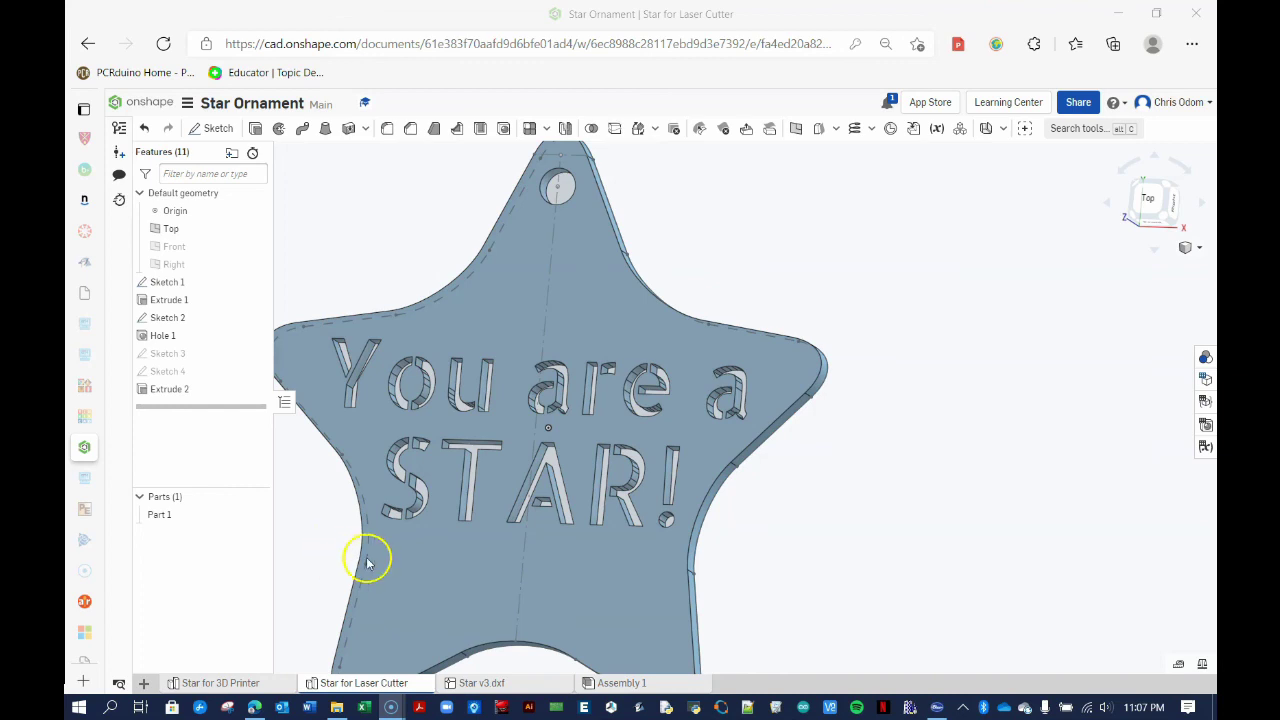
right_click(431, 567)
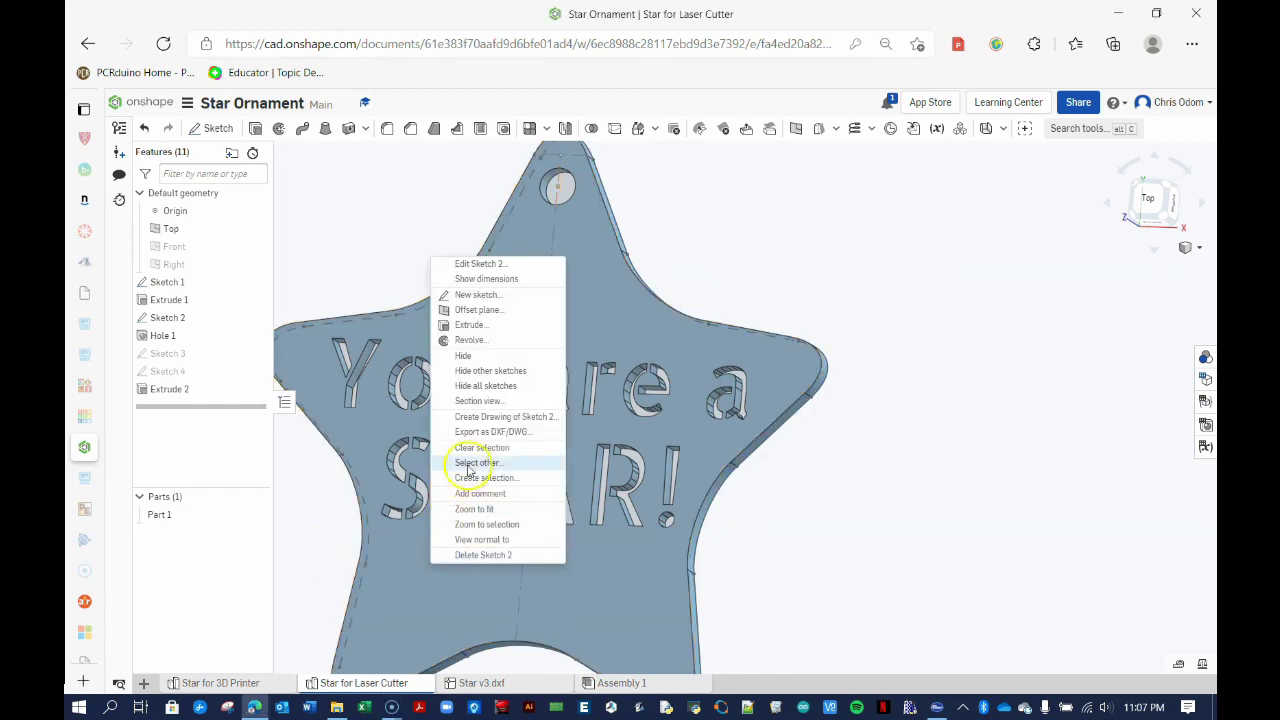
click(489, 434)
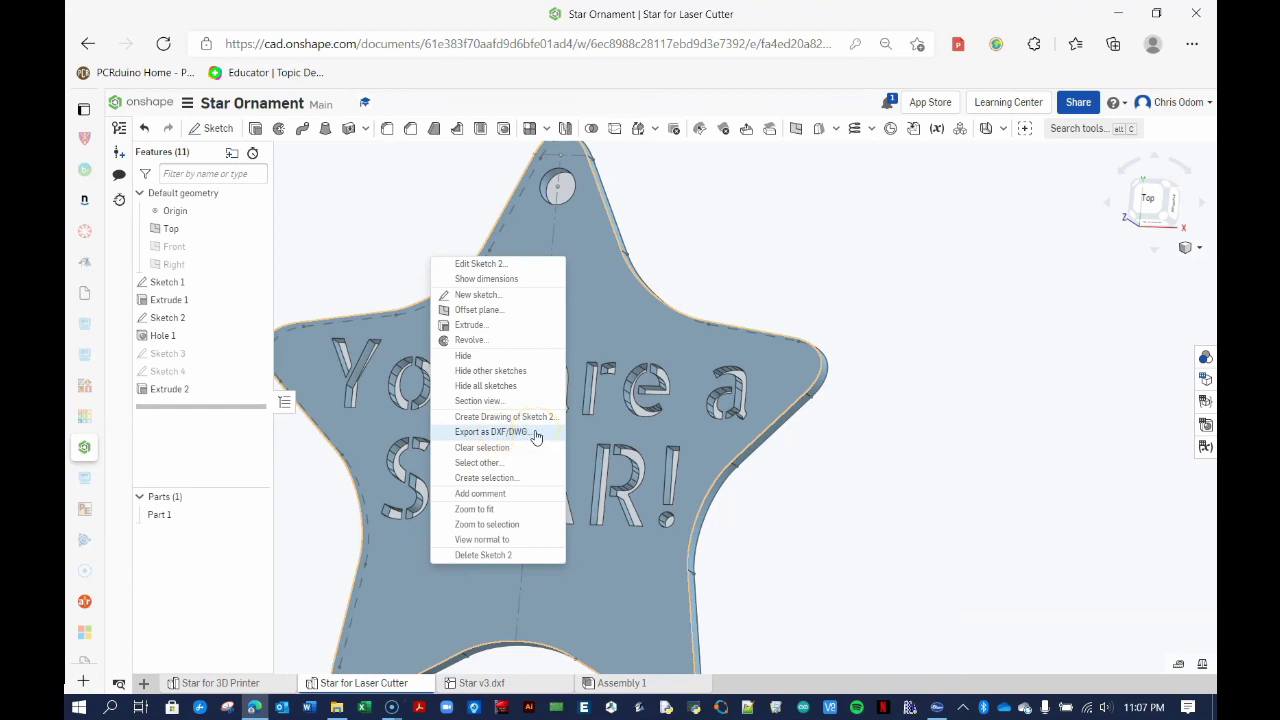
click(536, 436)
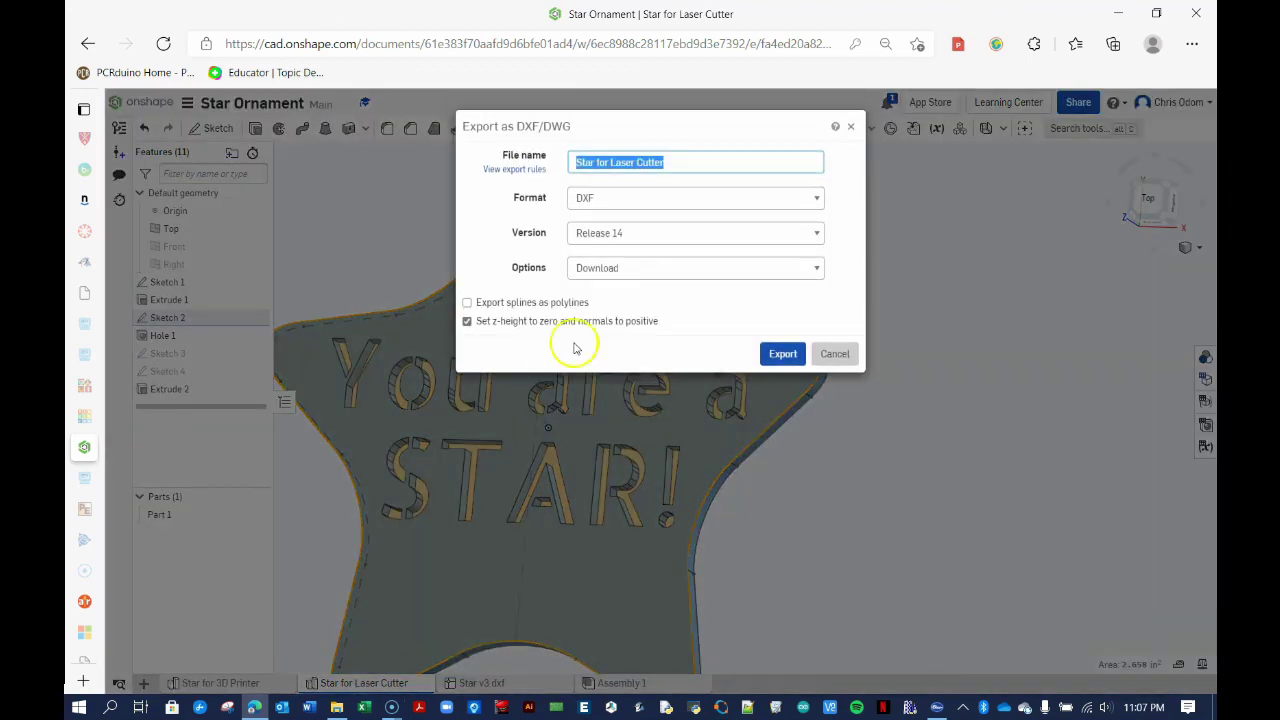
click(686, 167)
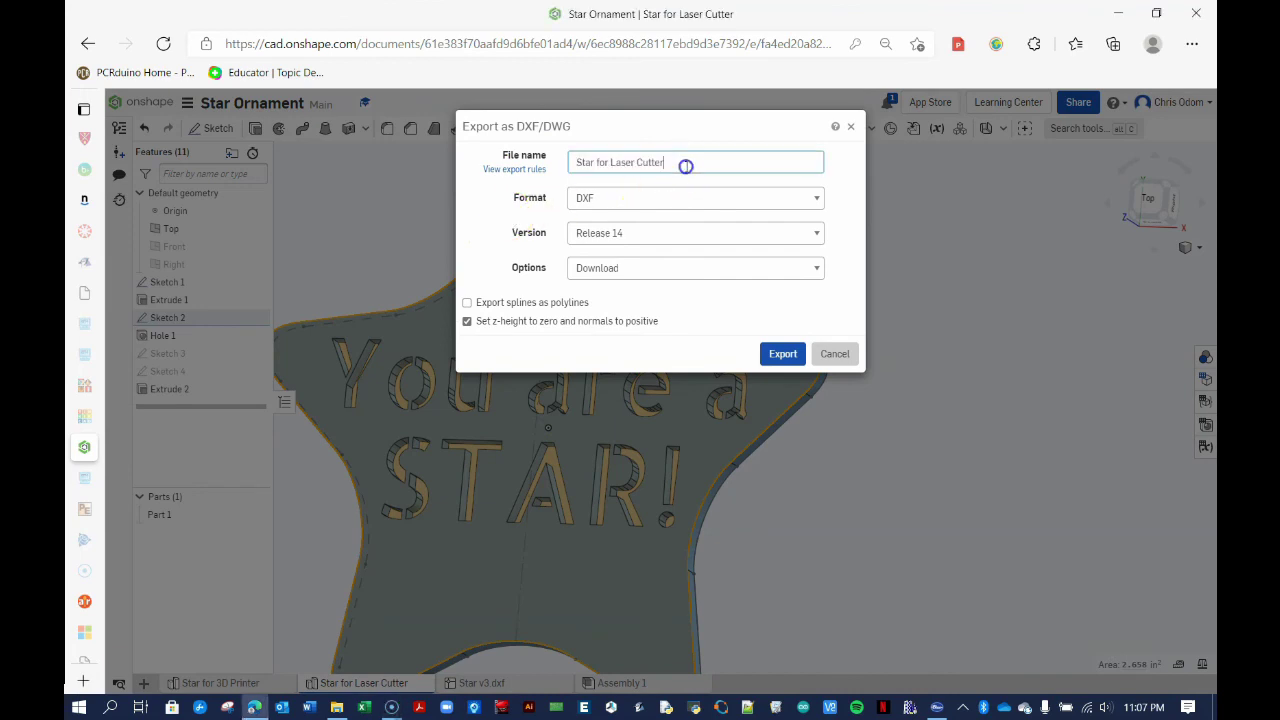
click(613, 204)
click(603, 220)
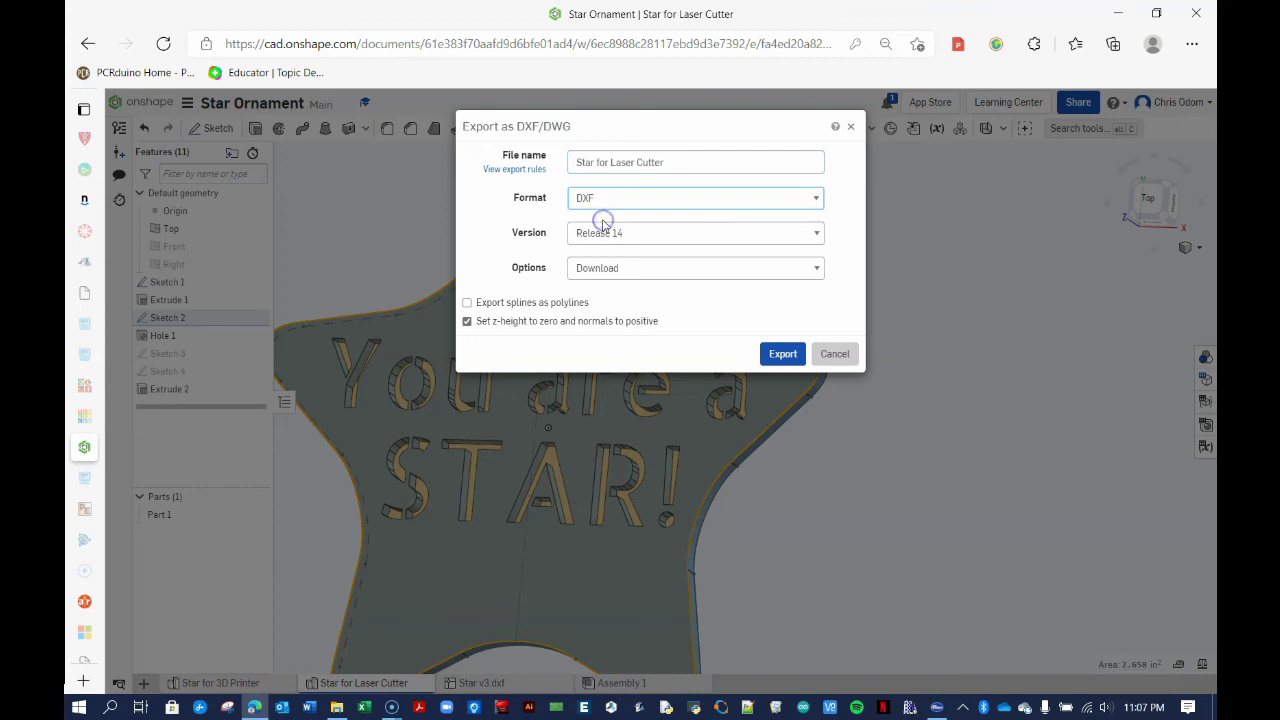
click(778, 355)
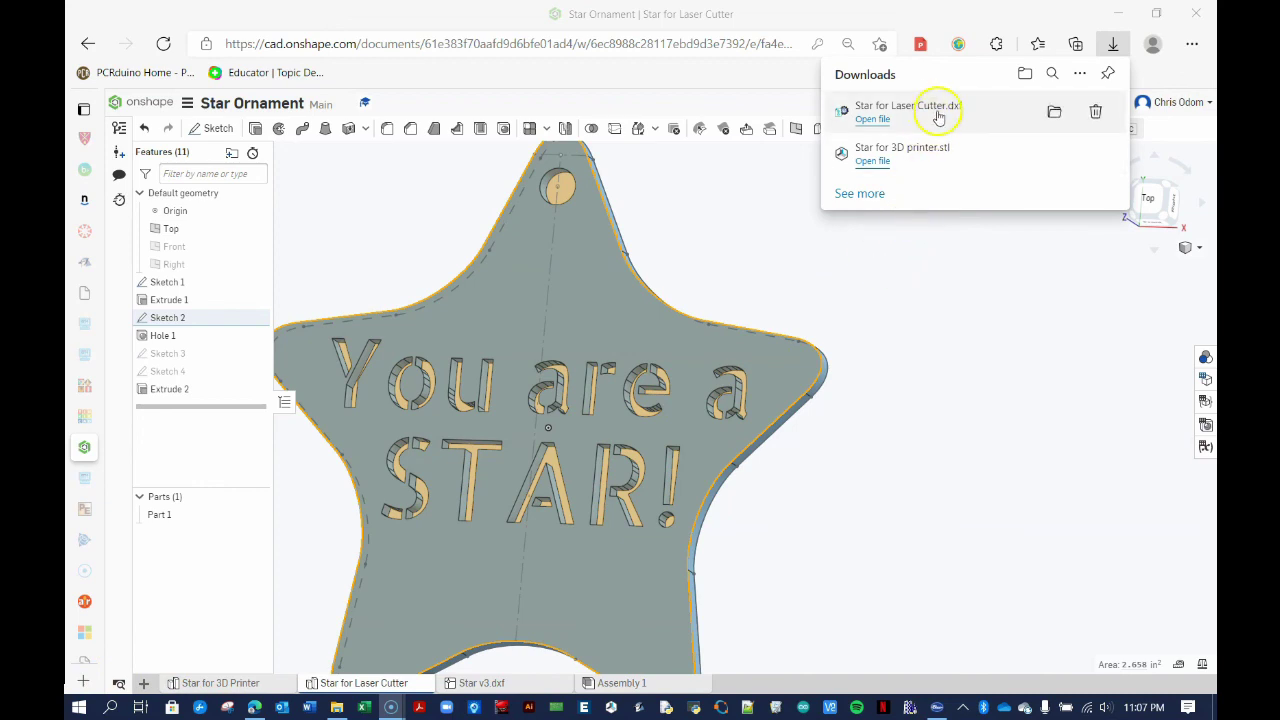
Step: Reveal the downloaded Star for Laser Cutter.dxf in the Downloads folder in File Explorer
click(1055, 111)
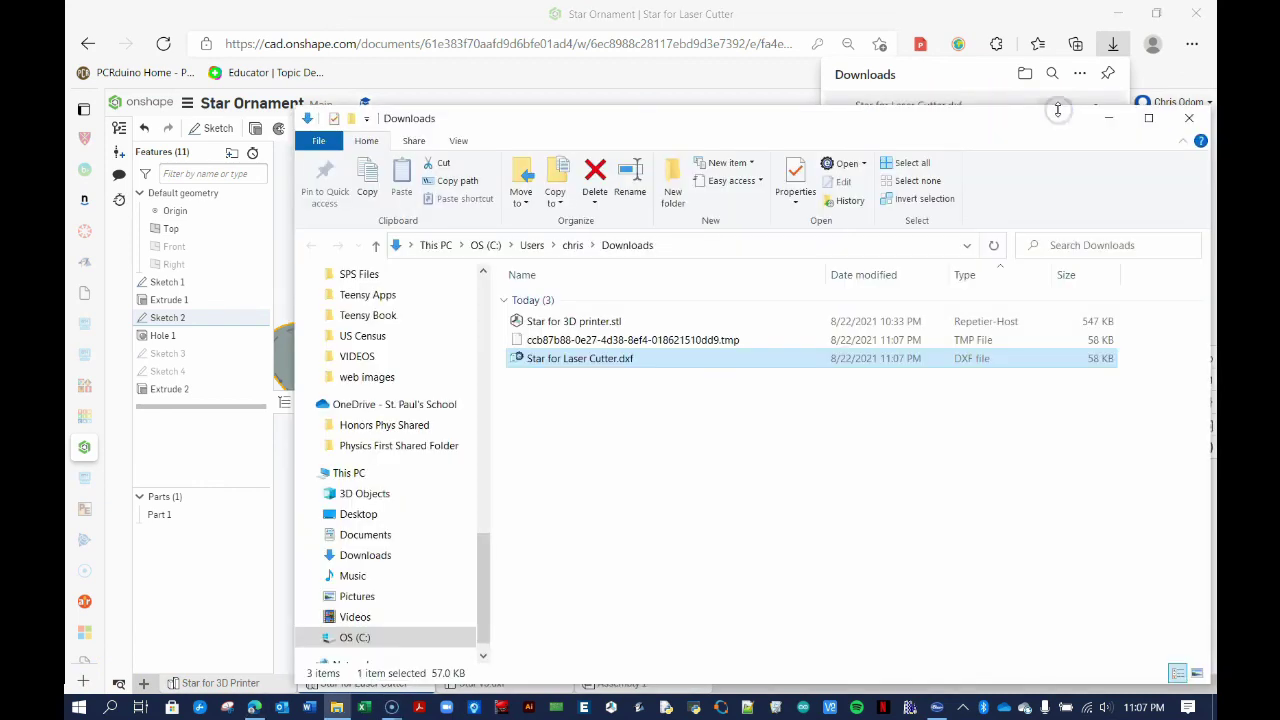